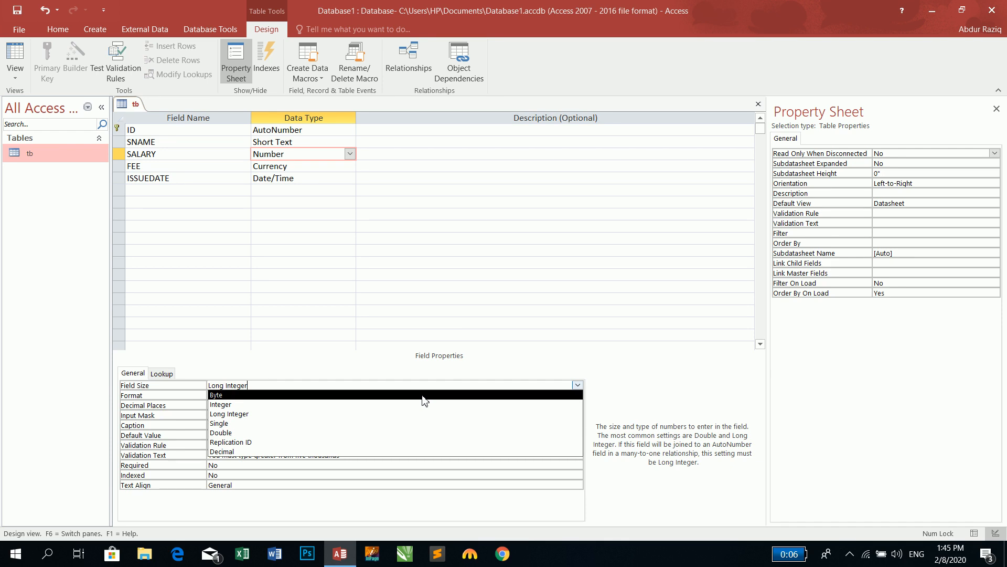
Set the SALARY field size to Byte, save the table while accepting the data loss, and return to Datasheet view
left_click(425, 400)
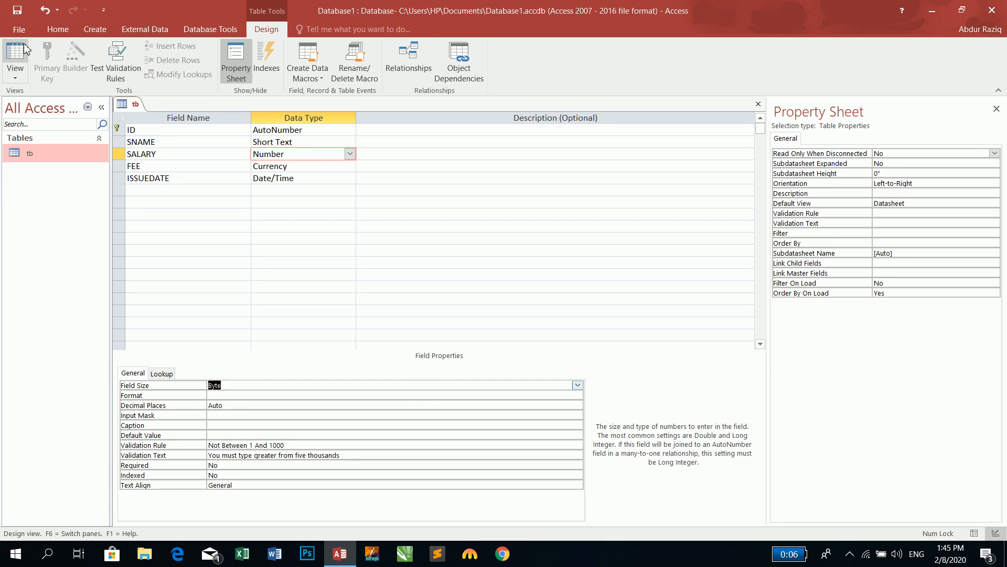
left_click(17, 10)
left_click(475, 319)
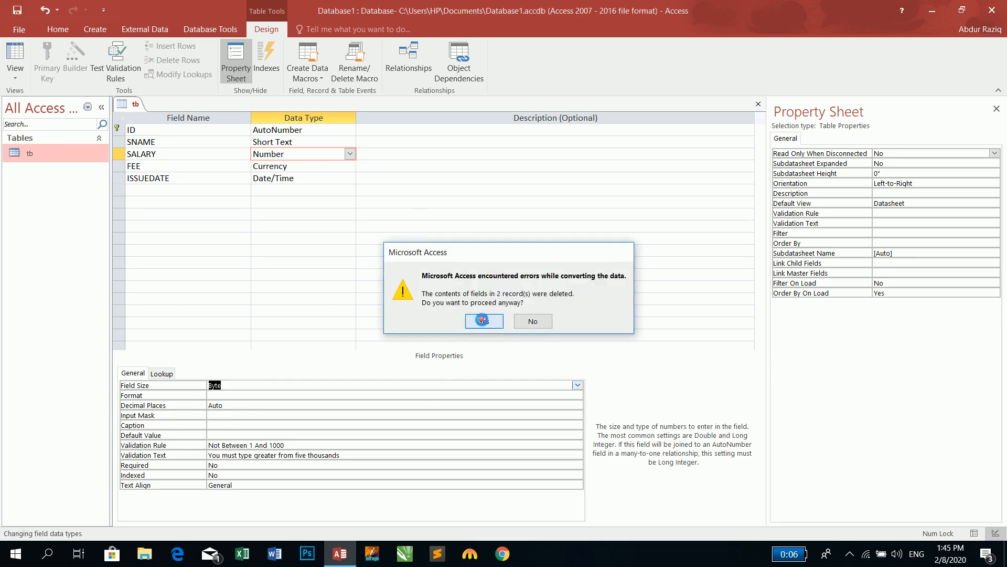
left_click(9, 58)
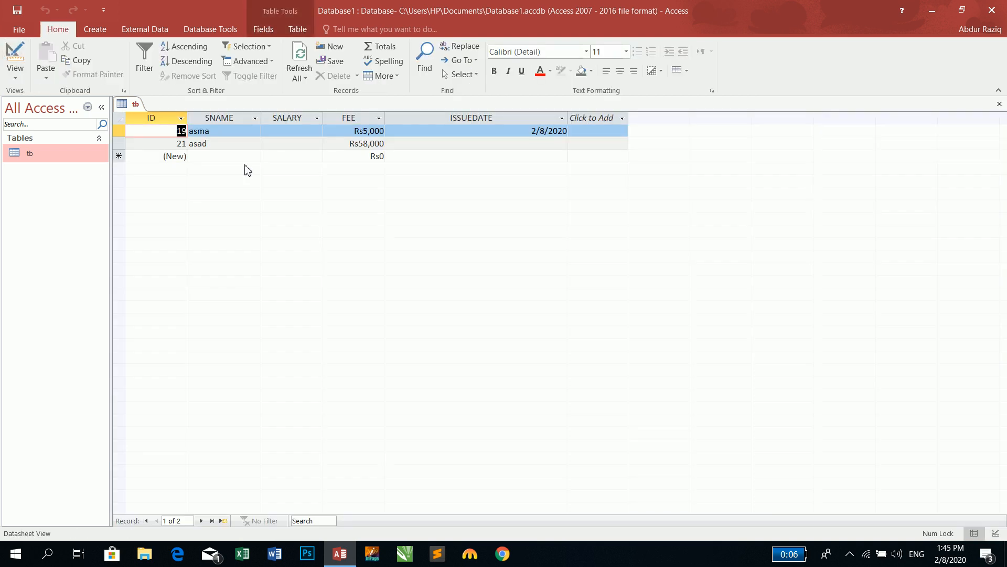
Enter 1050000 as the FEE of the second record
key("Tab")
key("Tab")
key("Tab")
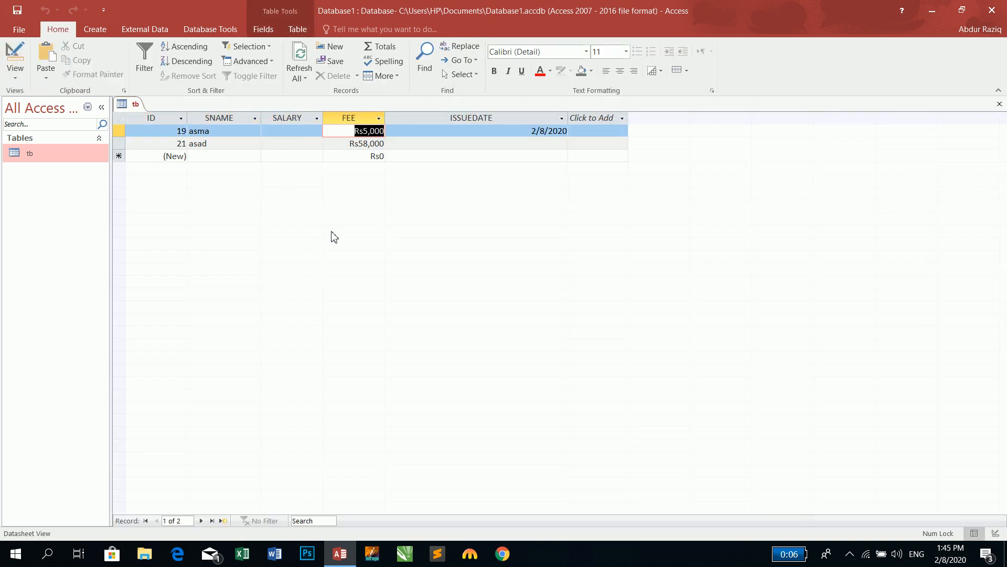
key("Tab")
key("Tab")
key("Tab")
key("Tab")
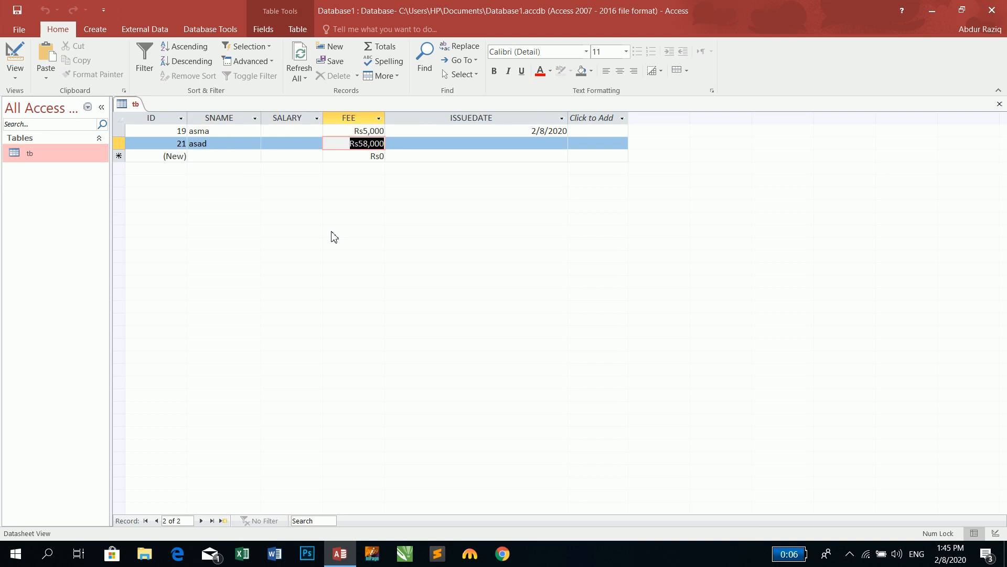
type("1050000")
key("Tab")
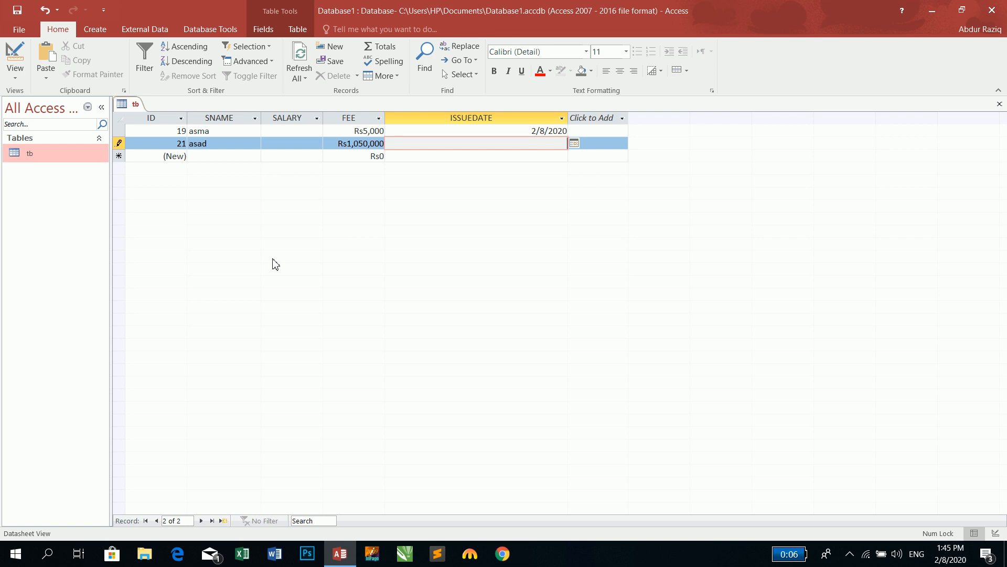
Replace the second record's FEE with 10,000,000
key("shift+Tab")
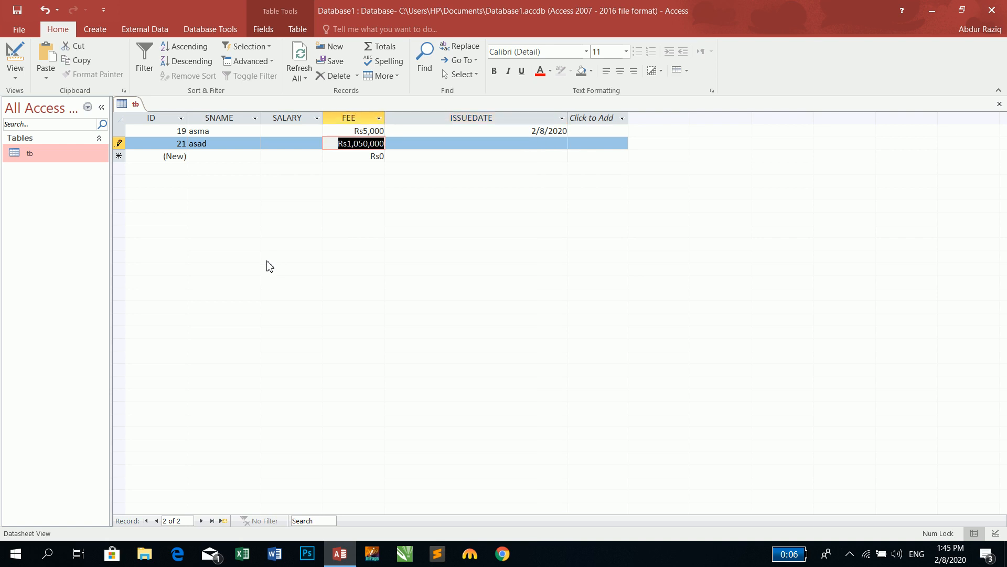
type("10")
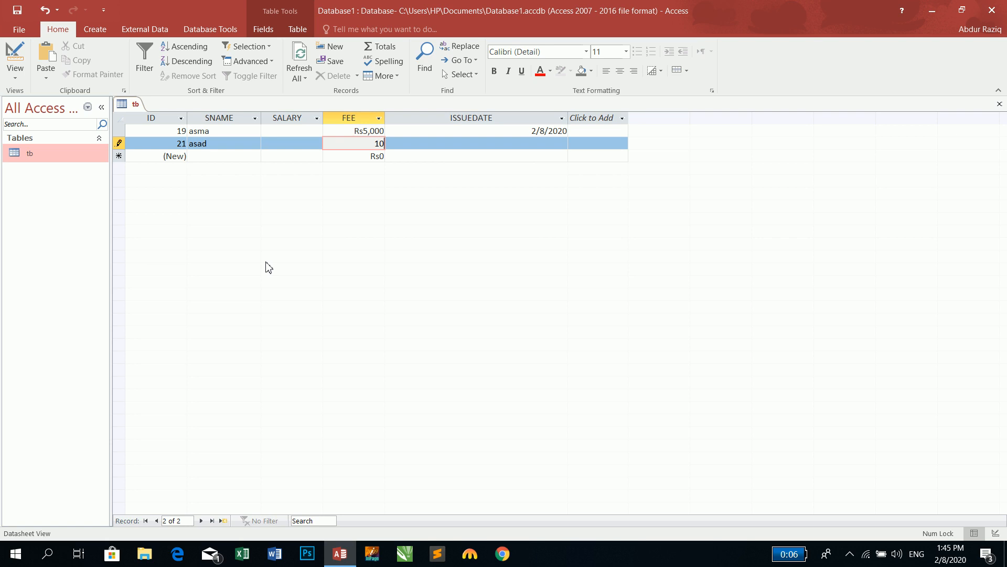
type(",000,0000")
key("Tab")
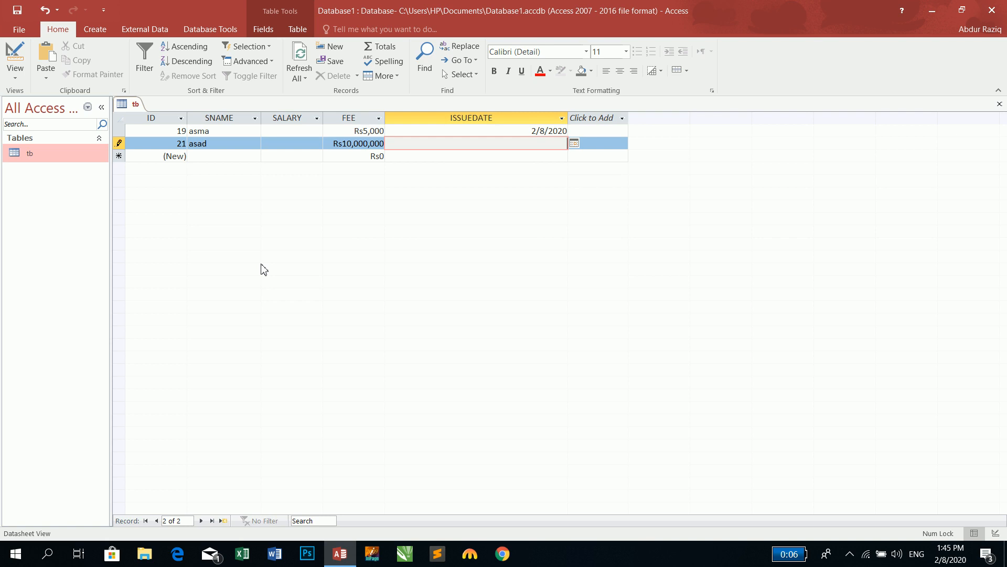
Review the field types in Design view, return to the datasheet, and try to enter 100000 as the first record's SALARY
left_click(14, 60)
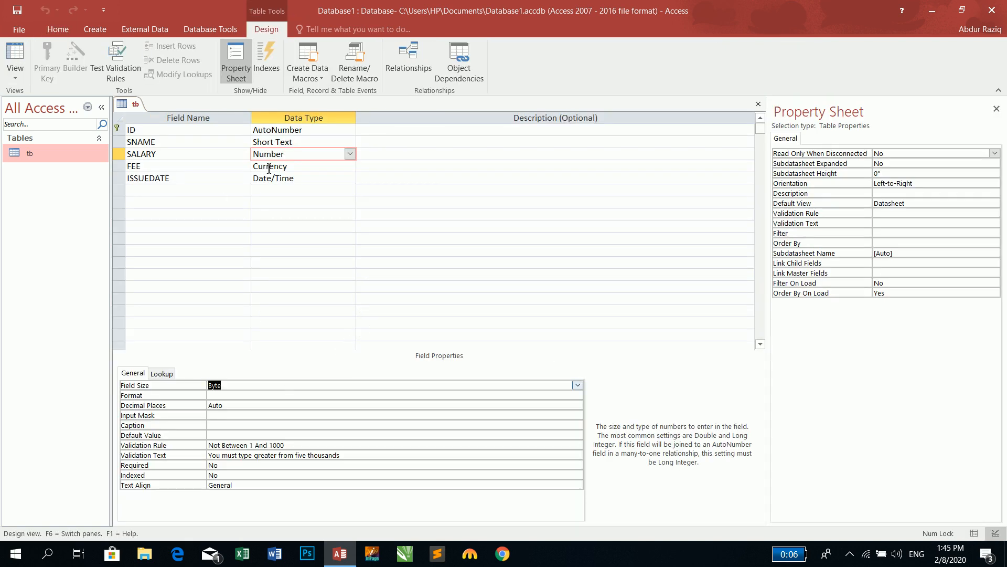
left_click(24, 61)
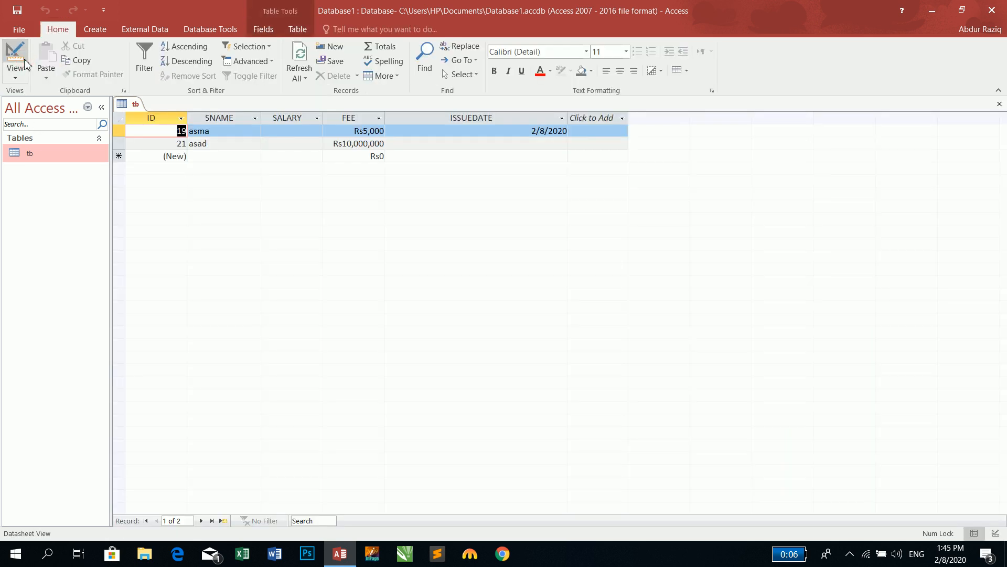
left_click(292, 142)
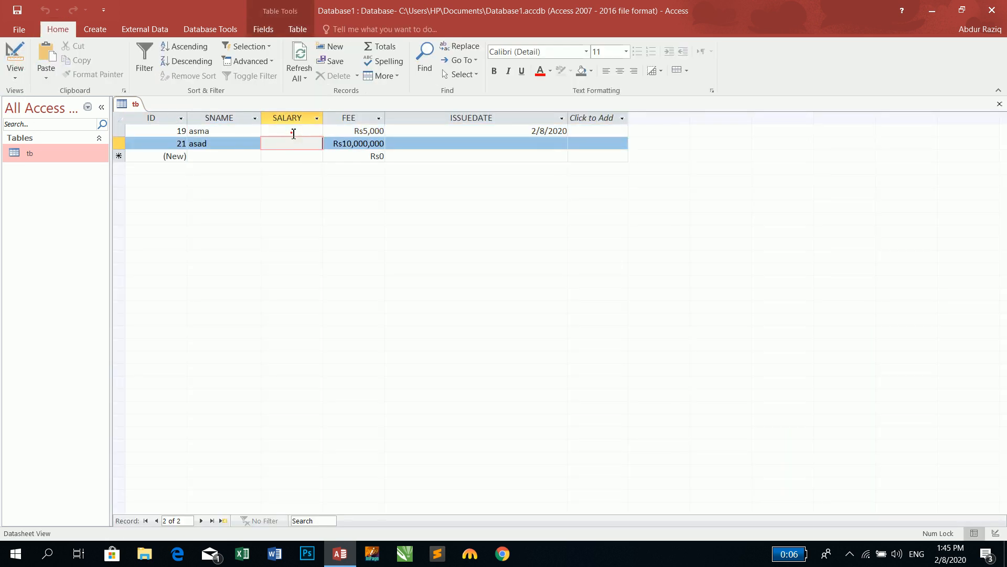
left_click(292, 132)
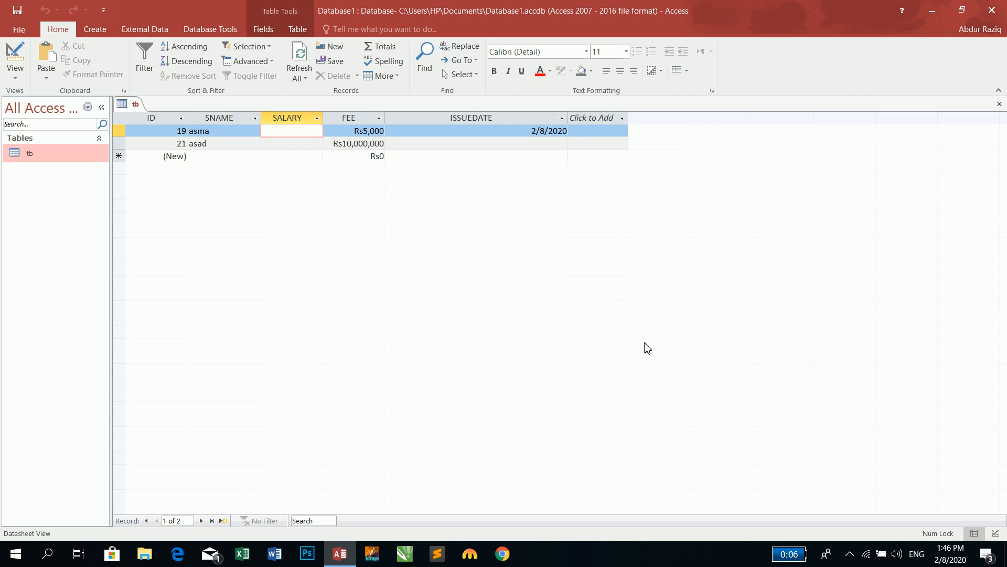
type("100000")
key("Return")
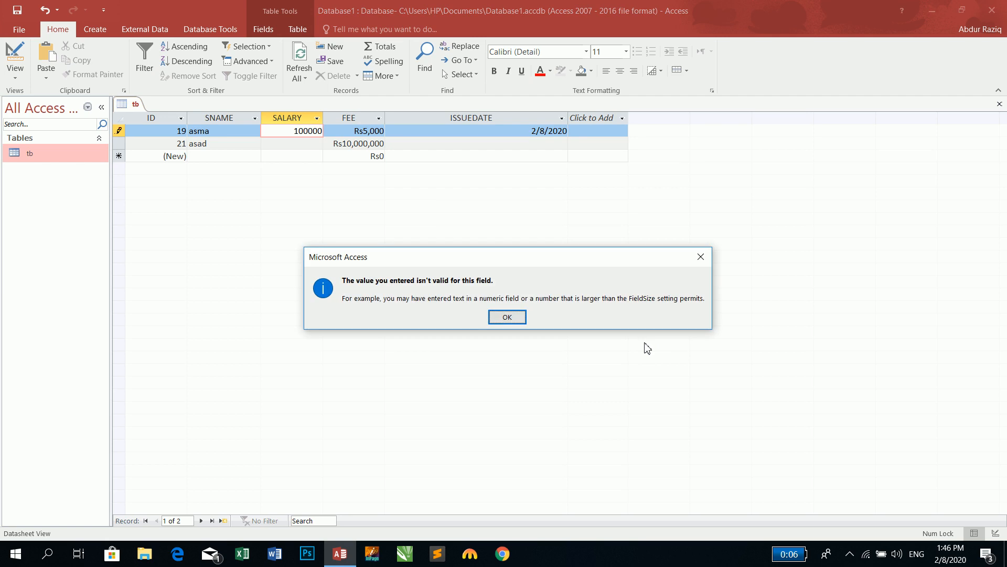
key("Return")
Try smaller SALARY values such as 1010 in the first record
key("BackSpace")
key("BackSpace")
key("BackSpace")
key("BackSpace")
key("BackSpace")
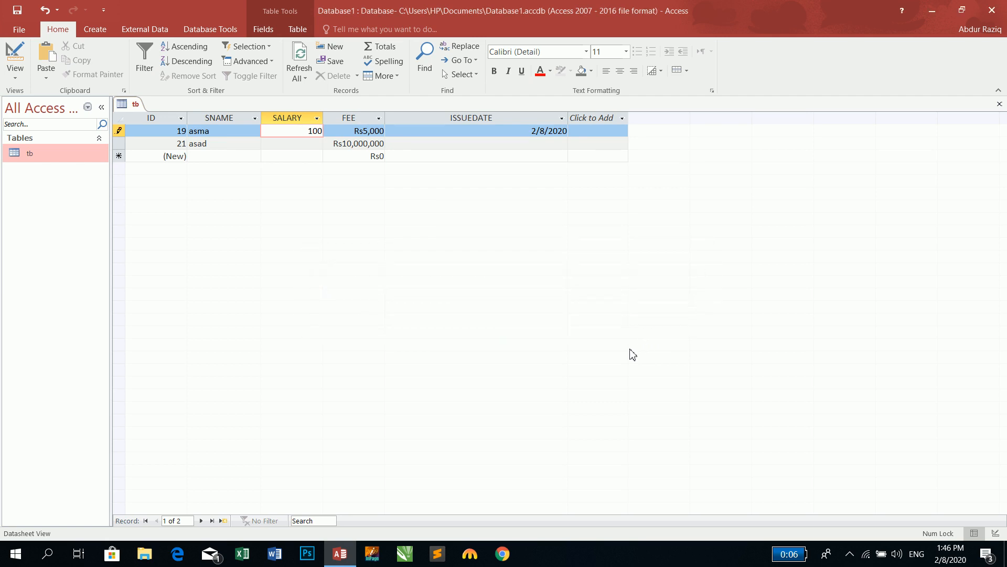
type("1010")
key("Return")
key("Return")
key("BackSpace")
key("BackSpace")
type("000")
key("BackSpace")
key("Return")
key("Return")
Try to enter 245 as the first record's SALARY, and cancel the entry
key("BackSpace")
key("BackSpace")
key("BackSpace")
key("BackSpace")
type("245")
key("Return")
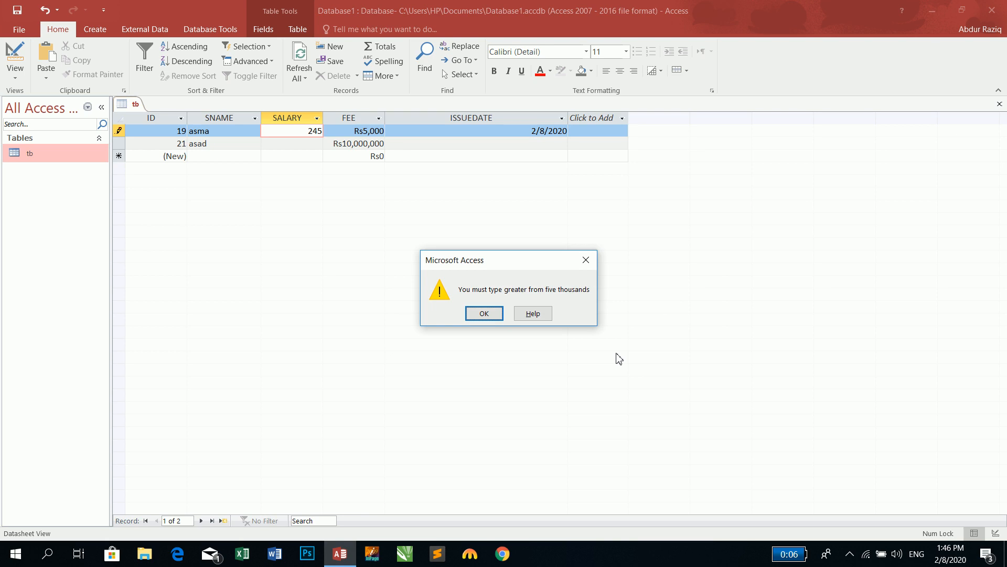
key("Return")
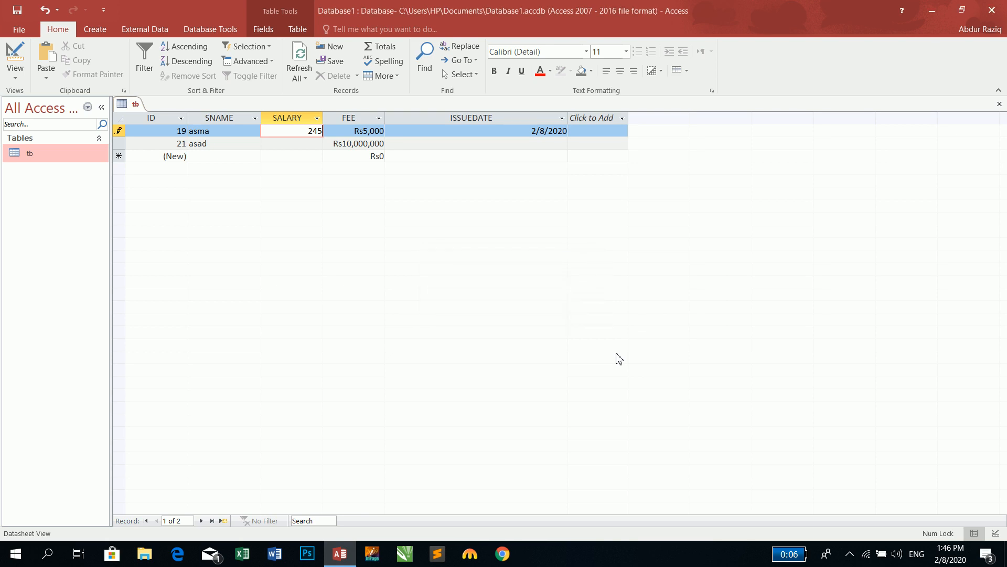
key("Escape")
Clear the Validation Rule and Validation Text of the SALARY field in Design view, then return to the datasheet
left_click(15, 55)
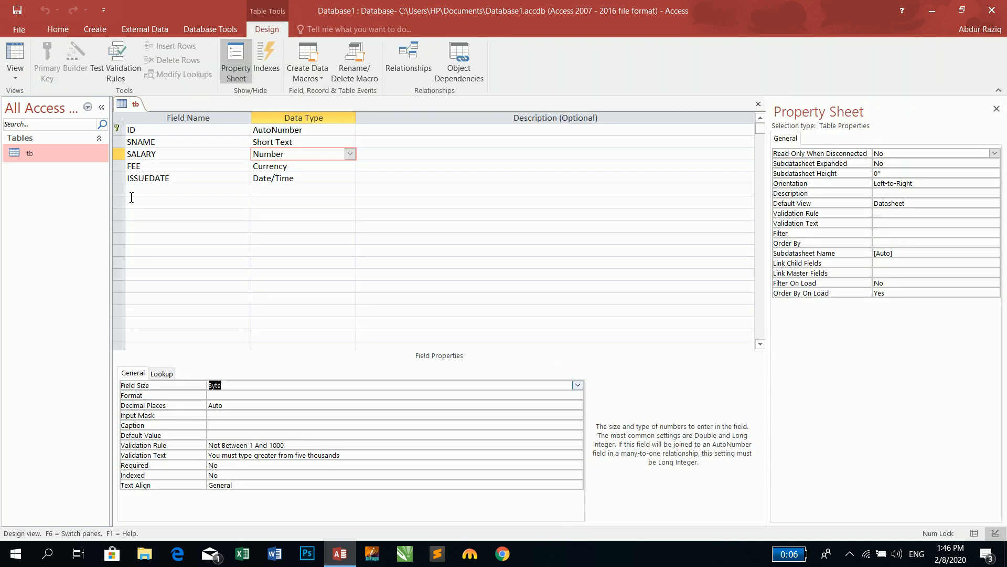
left_click_drag(299, 445, 96, 413)
key("BackSpace")
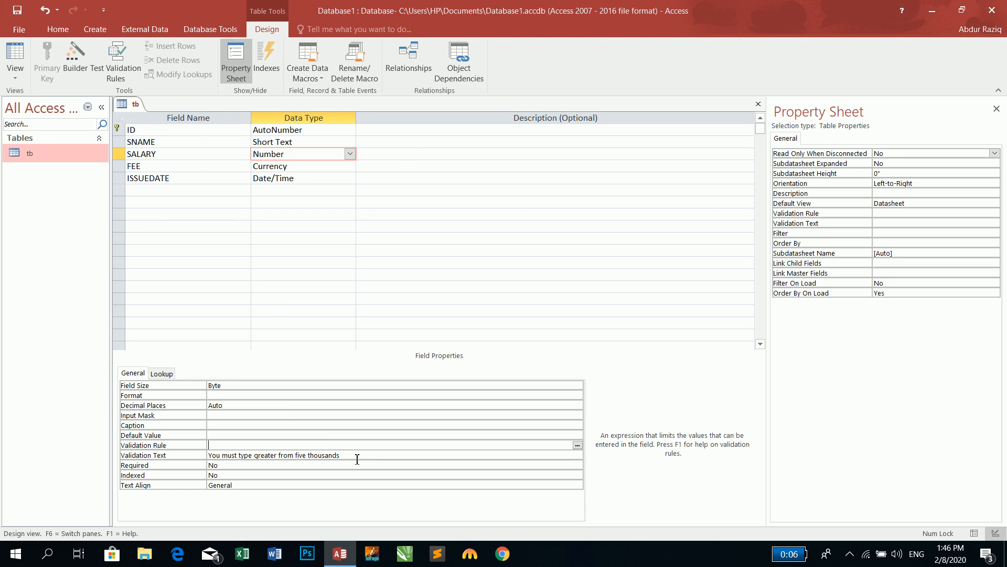
left_click_drag(357, 458, 140, 450)
key("BackSpace")
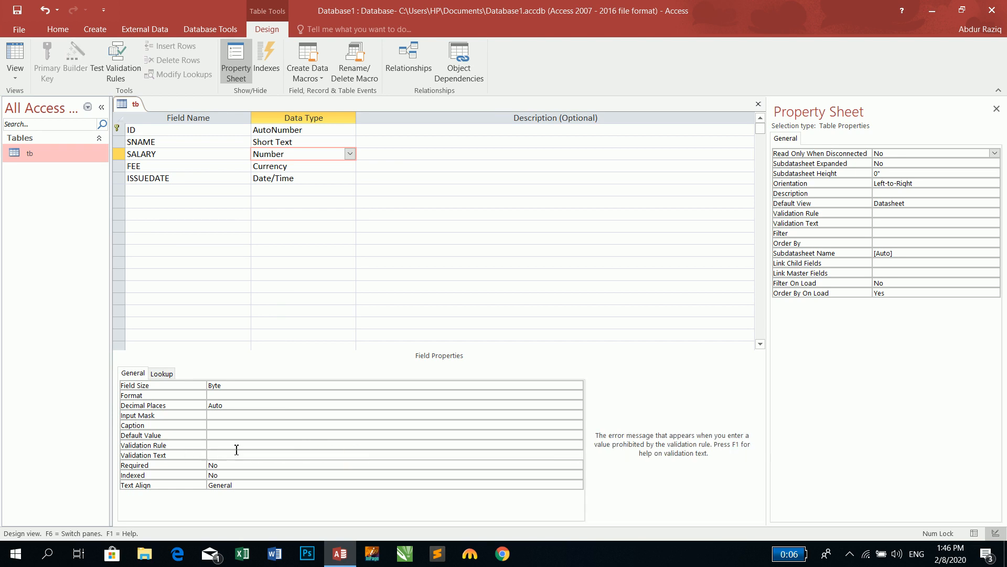
left_click(308, 155)
left_click(244, 385)
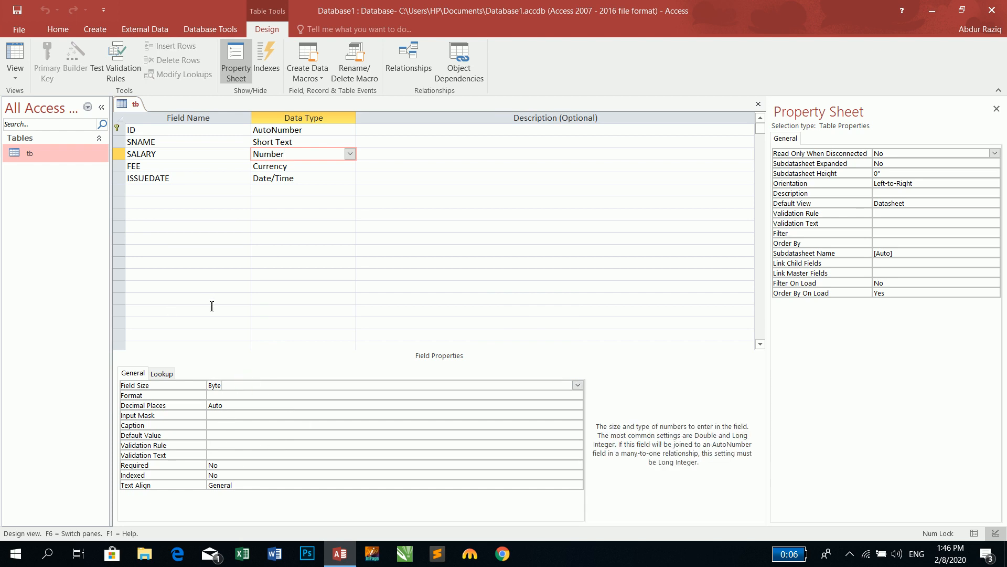
left_click(14, 54)
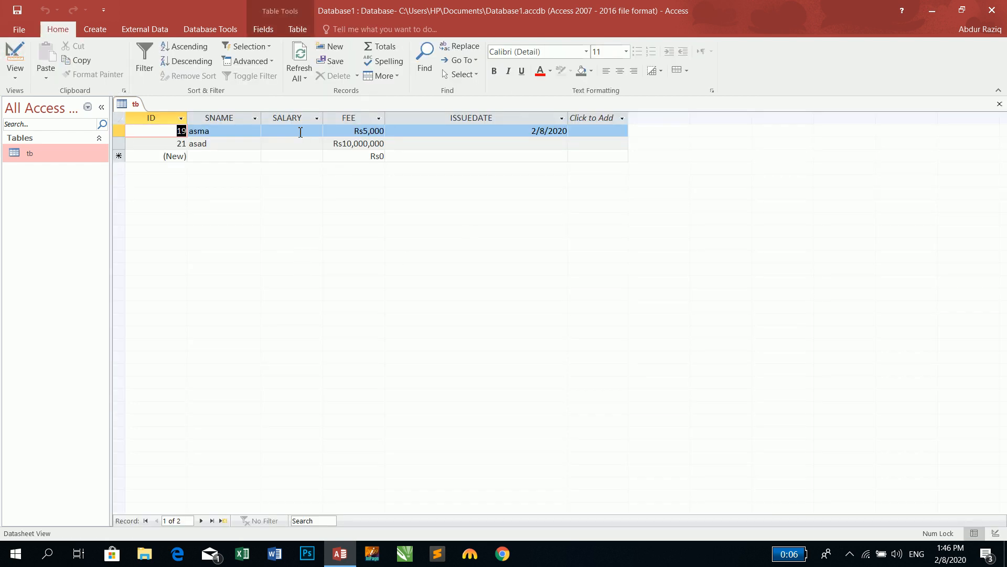
Try to enter 5000 as the first record's SALARY
type("5000.")
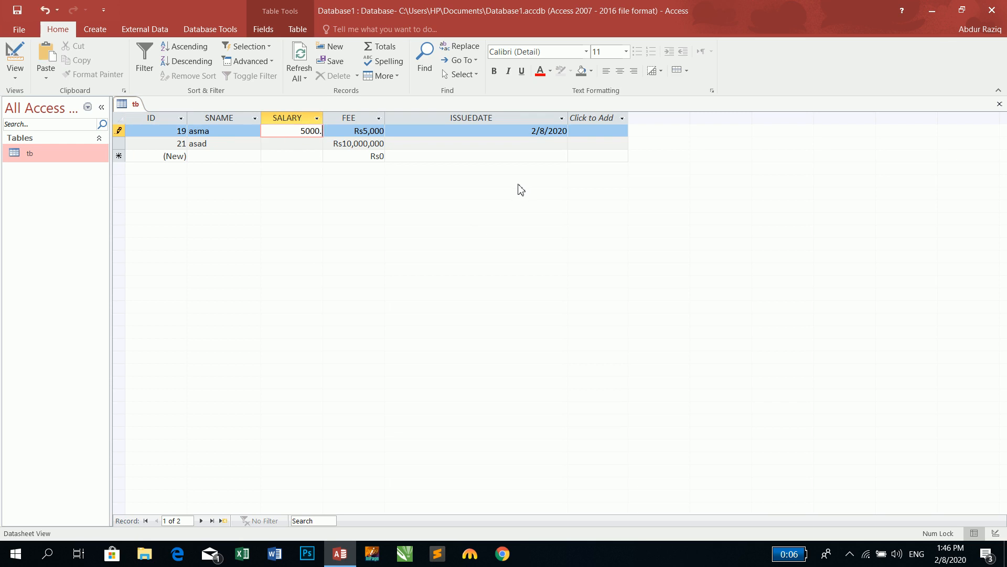
key("BackSpace")
key("Return")
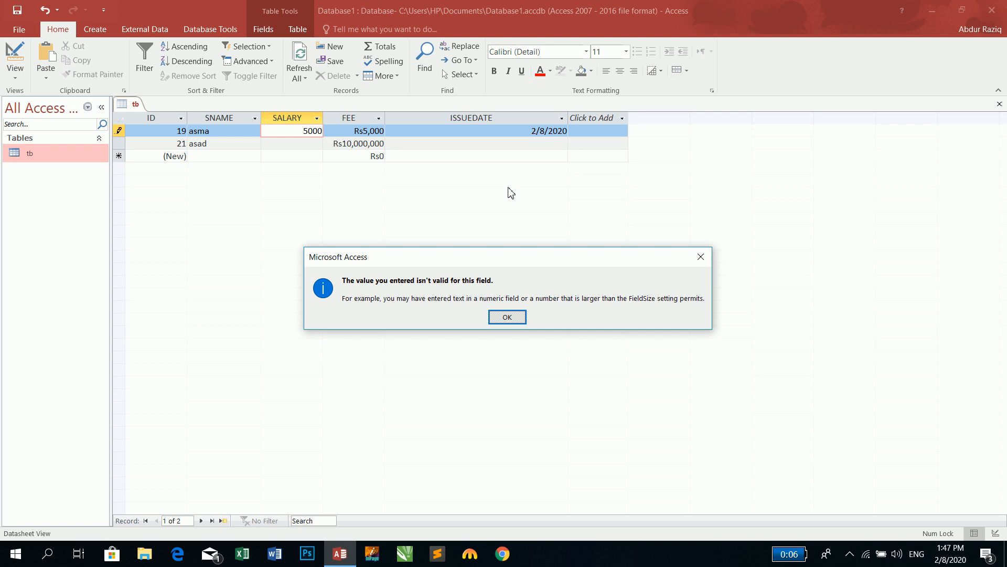
key("Return")
Shorten the first record's SALARY entry to 50
key("BackSpace")
key("BackSpace")
key("Tab")
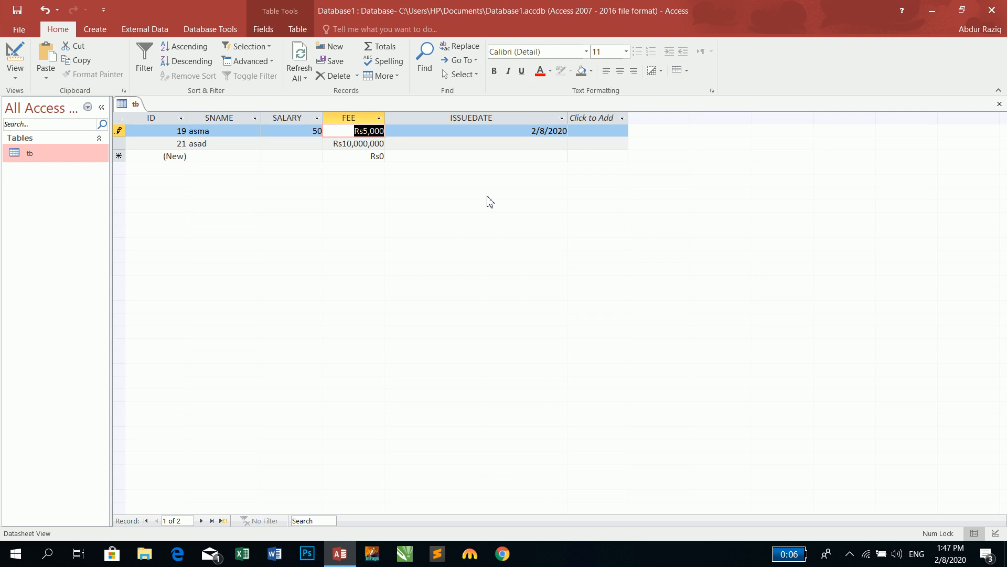
Try to enter 500 as the first record's SALARY, and clear the entry
key("shift+Tab")
type("500")
key("Tab")
key("Return")
key("BackSpace")
key("BackSpace")
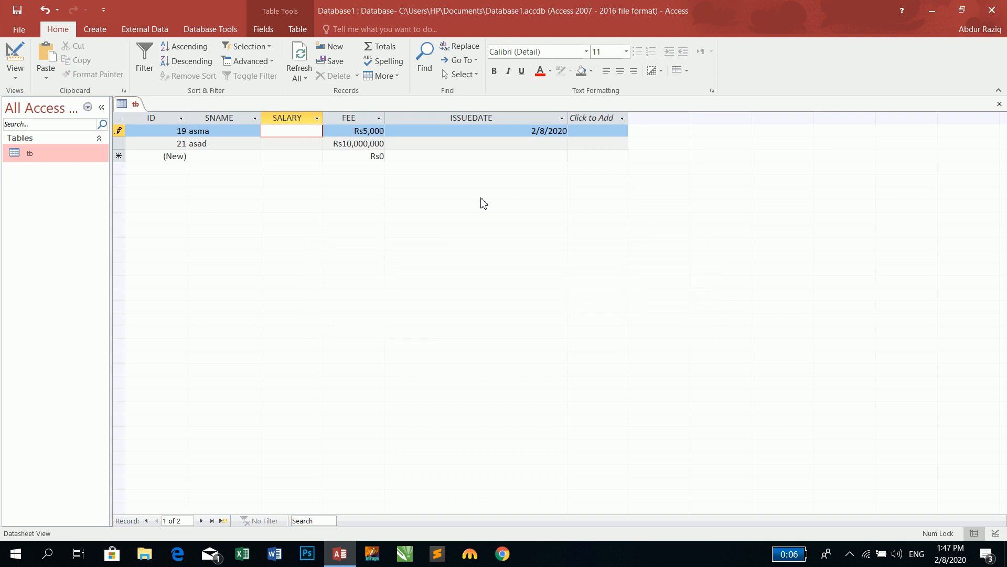
Try 2554 as the first record's SALARY, and replace it with 255
type("2554")
key("Tab")
key("shift+Tab")
key("BackSpace")
type("255")
key("Tab")
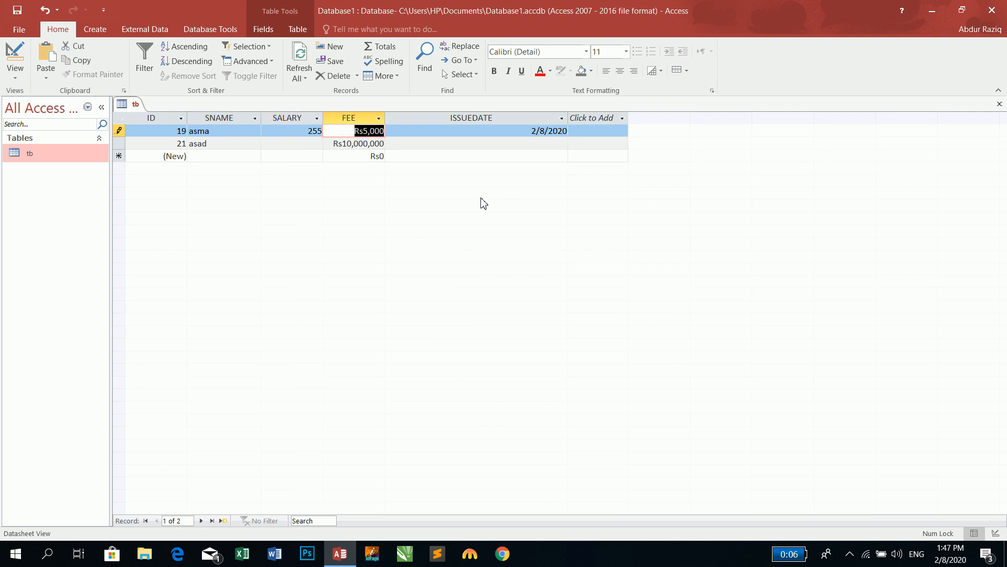
Try to enter 256 as the first record's SALARY, and cancel the entry
key("shift+Tab")
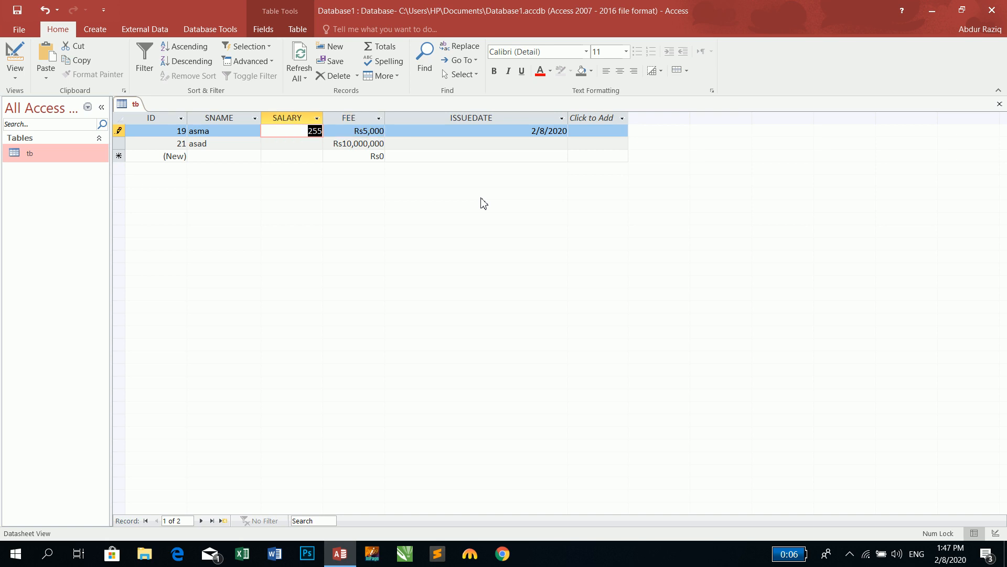
key("BackSpace")
type("256")
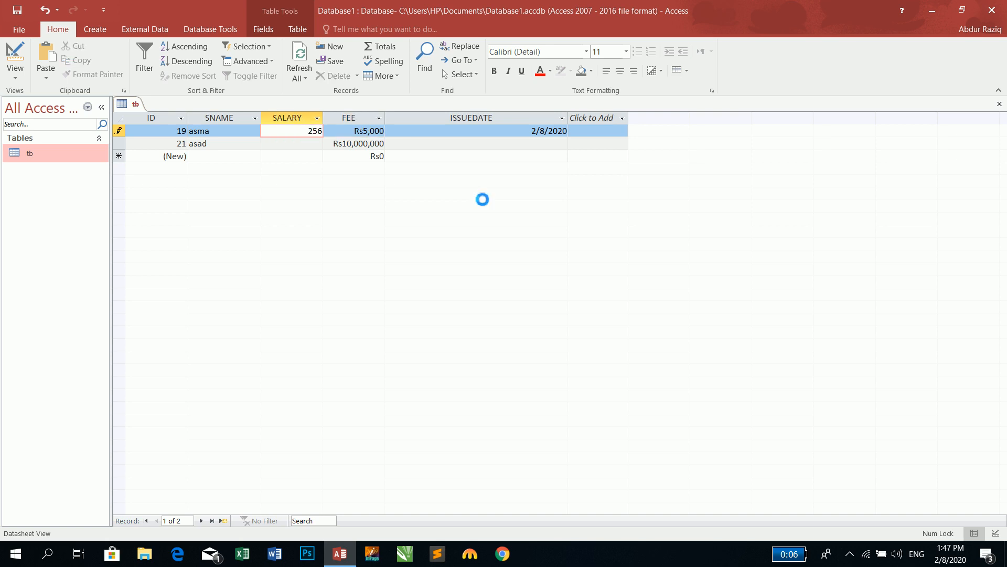
key("Tab")
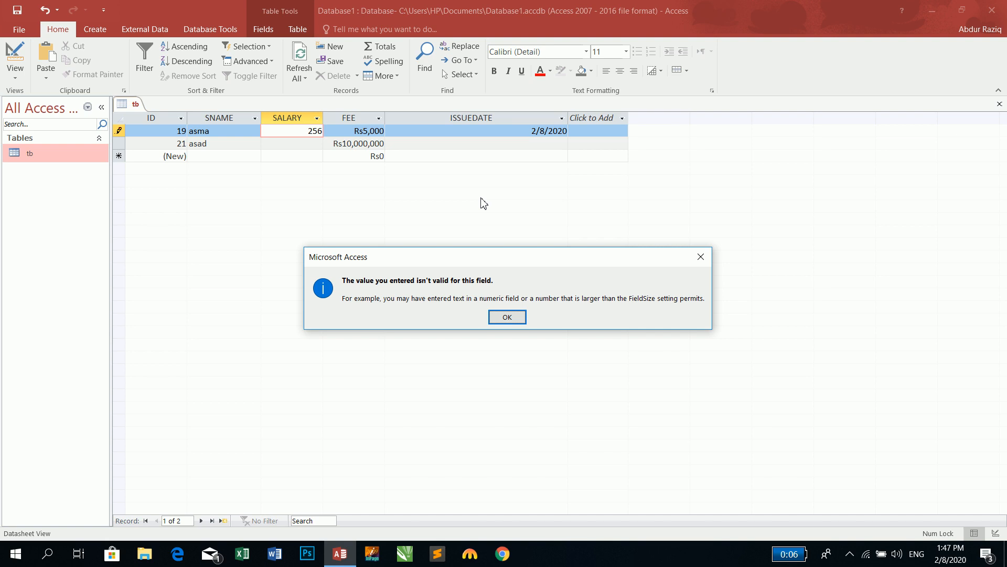
left_click(507, 317)
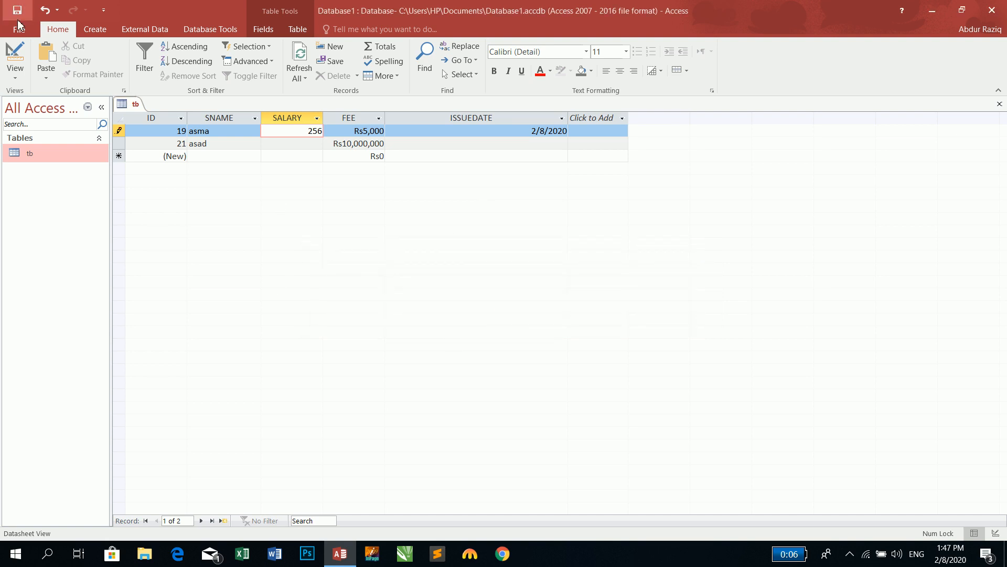
key("Escape")
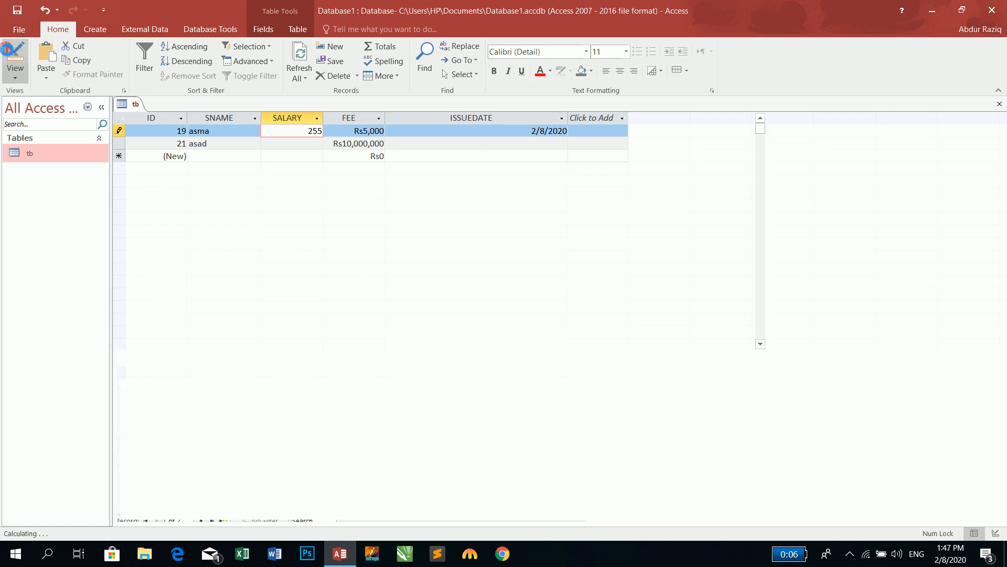
Set the SALARY field size to Integer in Design view, save the table, and return to the datasheet
left_click(8, 50)
left_click(285, 386)
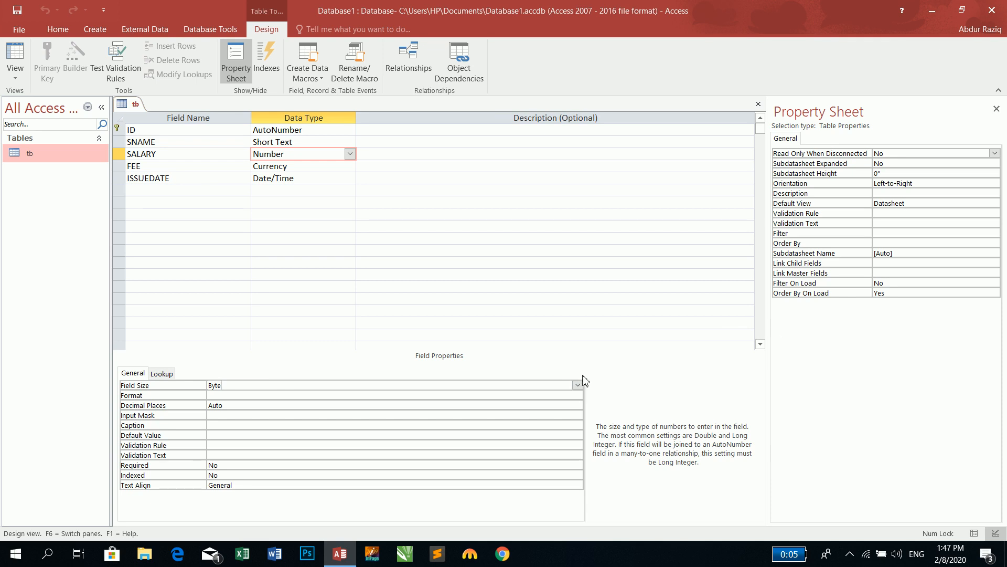
left_click(577, 386)
left_click(484, 404)
key("ctrl+s")
left_click(8, 50)
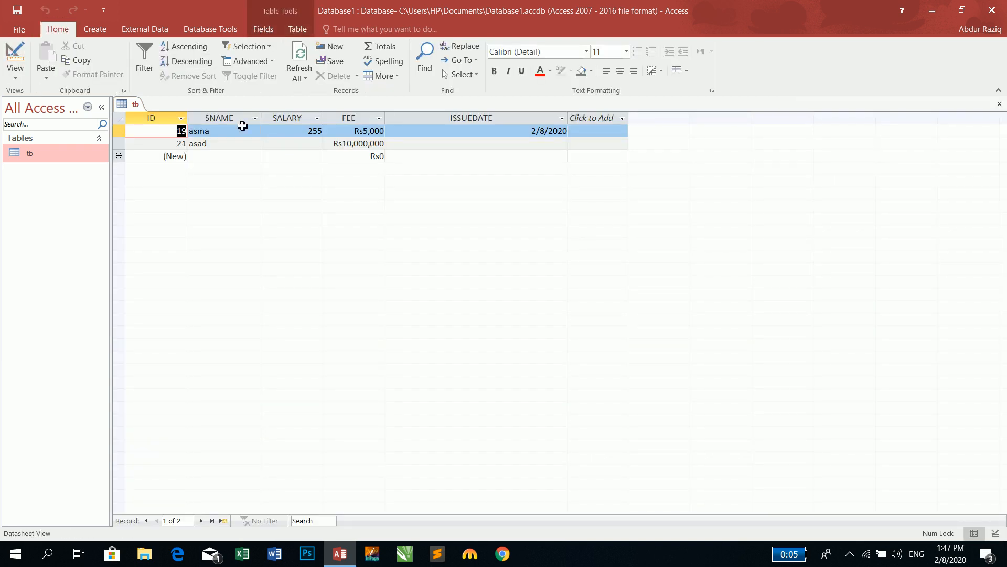
Set the first record's SALARY to 2582
double_click(313, 131)
type("2582")
key("Tab")
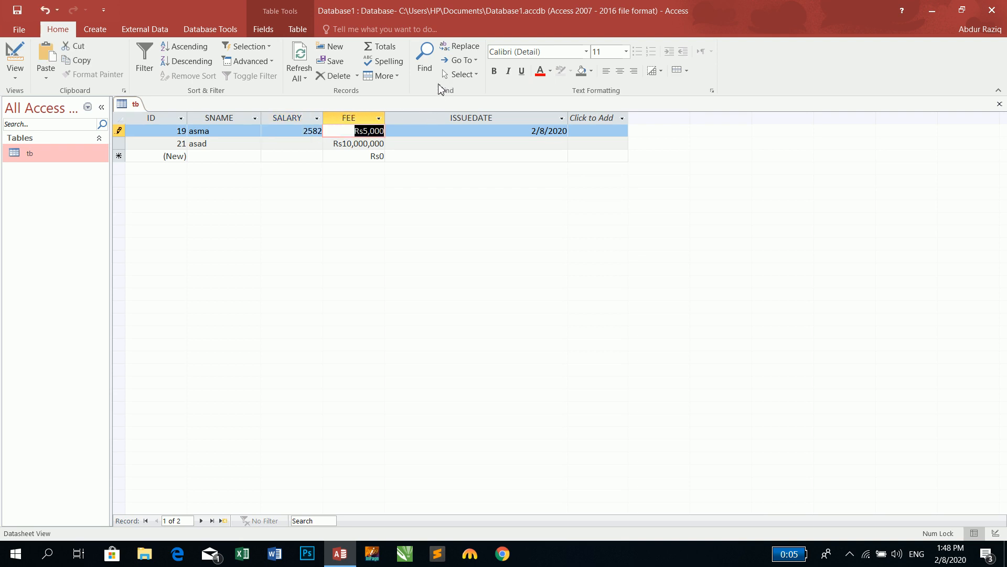
Try 10254868 as the first record's SALARY, and shorten it to 10254
key("shift+Tab")
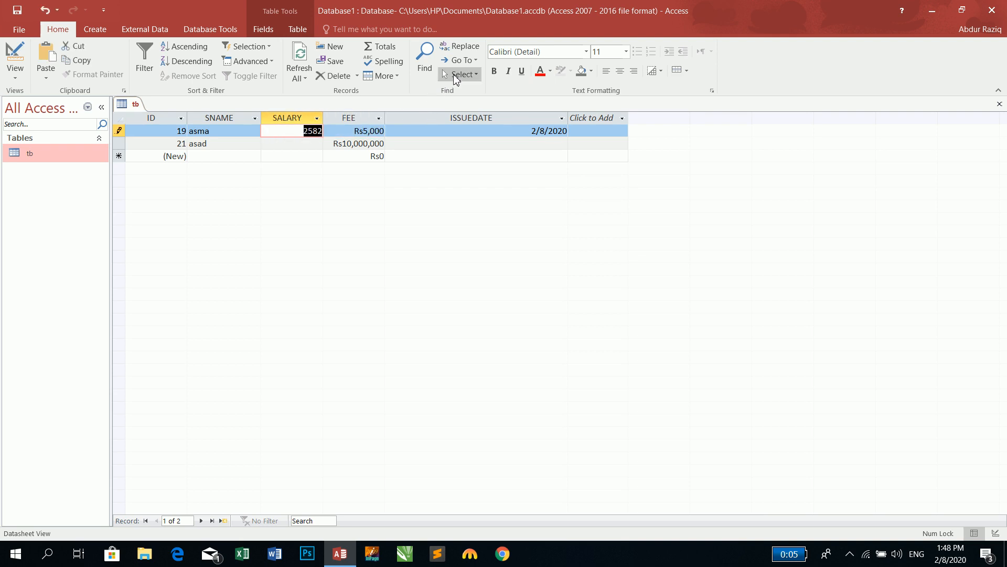
type("10254")
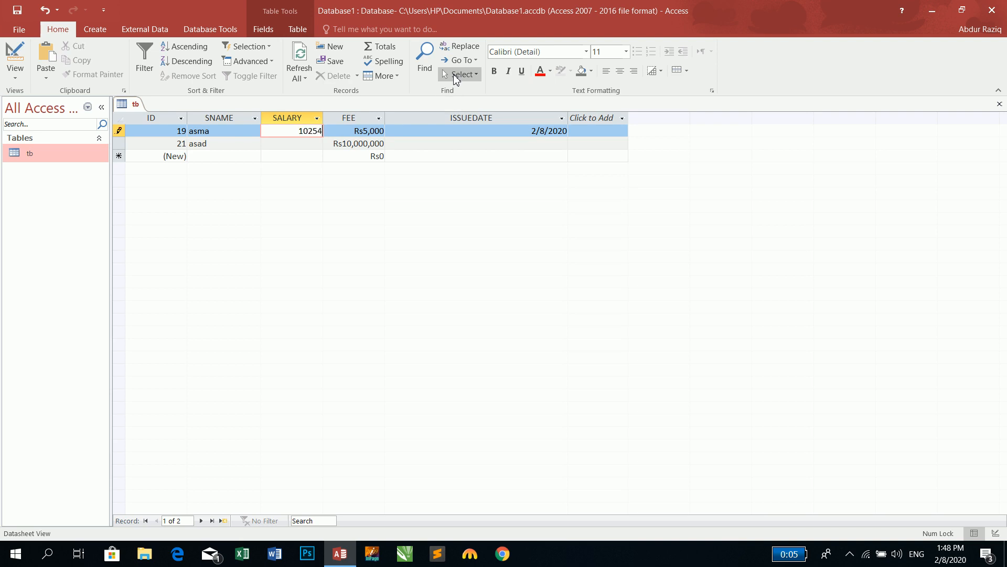
type("868")
key("Tab")
key("Return")
key("BackSpace")
key("BackSpace")
key("Tab")
key("Return")
key("BackSpace")
key("Tab")
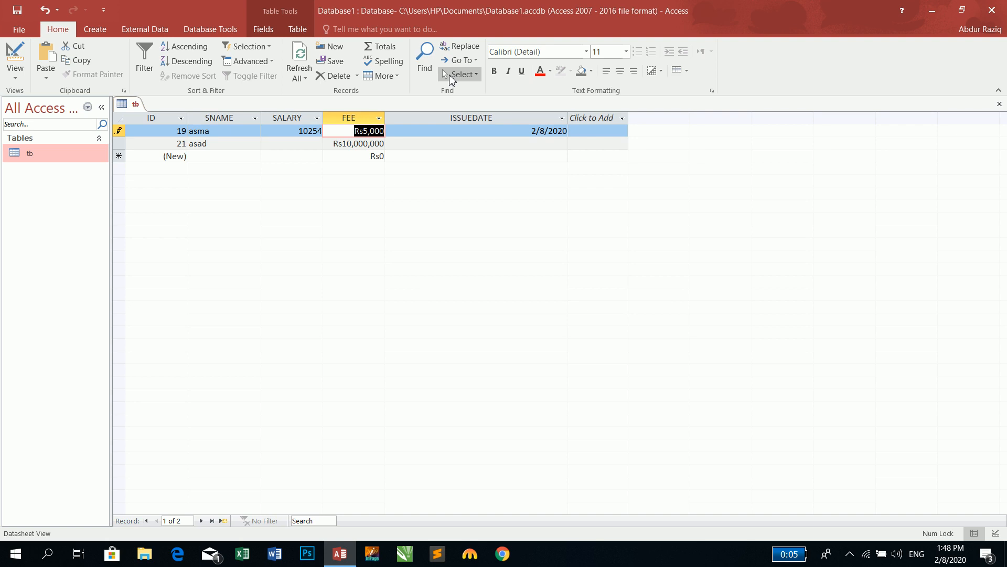
Try 105000 as the first record's SALARY, and cancel the record's pending changes
key("shift+Tab")
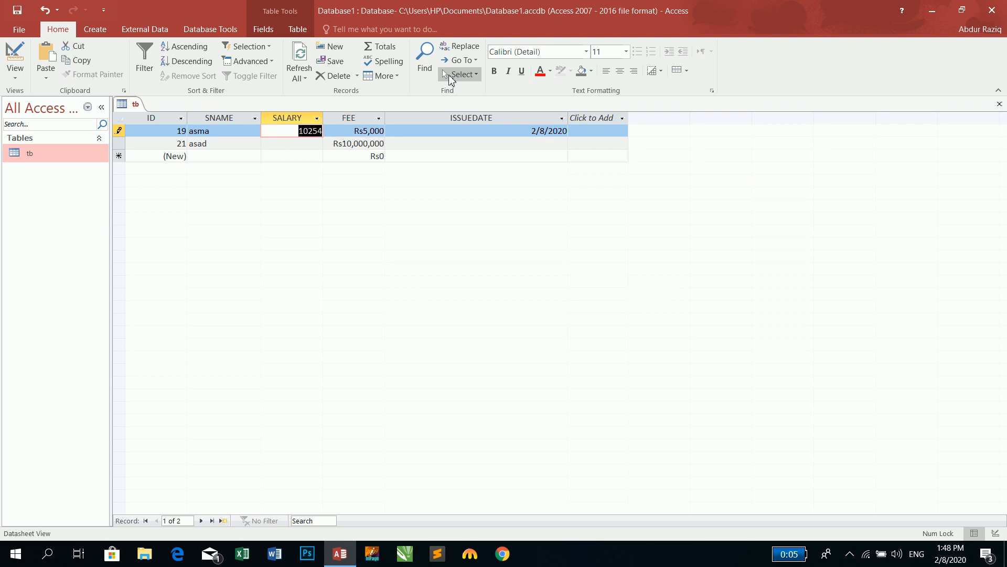
type("10")
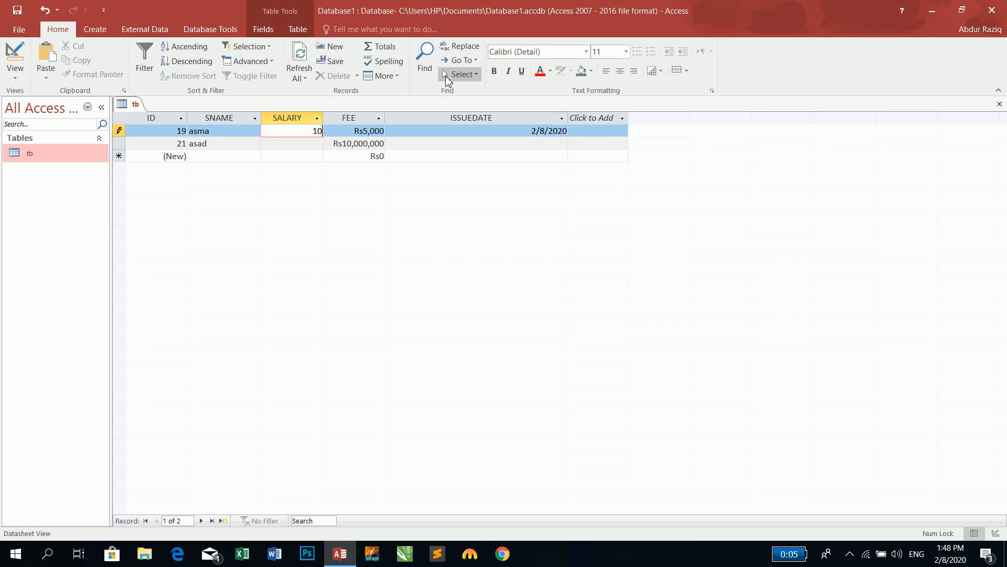
type("5000")
left_click(462, 74)
key("Return")
key("BackSpace")
key("BackSpace")
key("BackSpace")
key("BackSpace")
key("BackSpace")
key("BackSpace")
key("Escape")
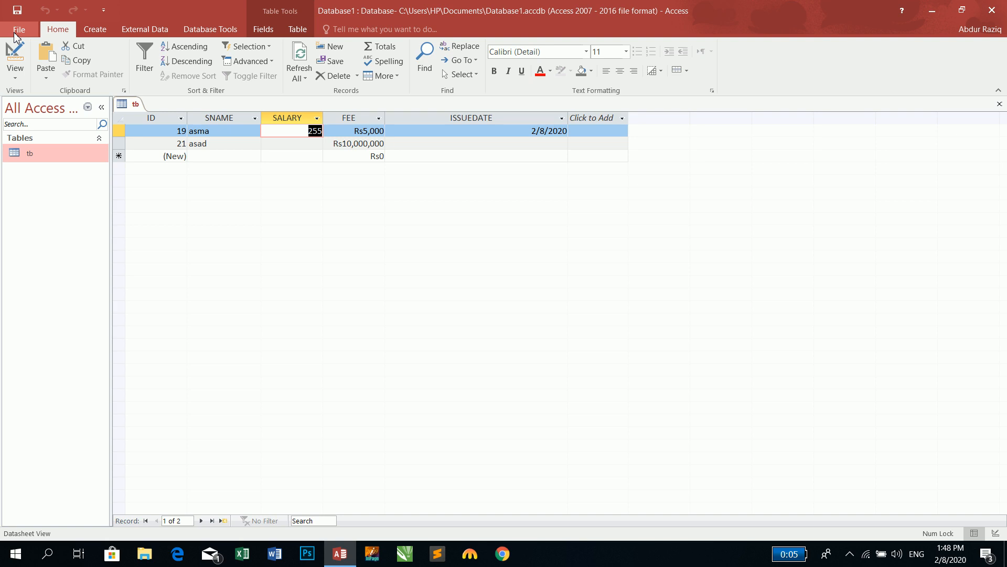
Try 99999 as the first record's SALARY, and erase all but its first digit
key("BackSpace")
type("999")
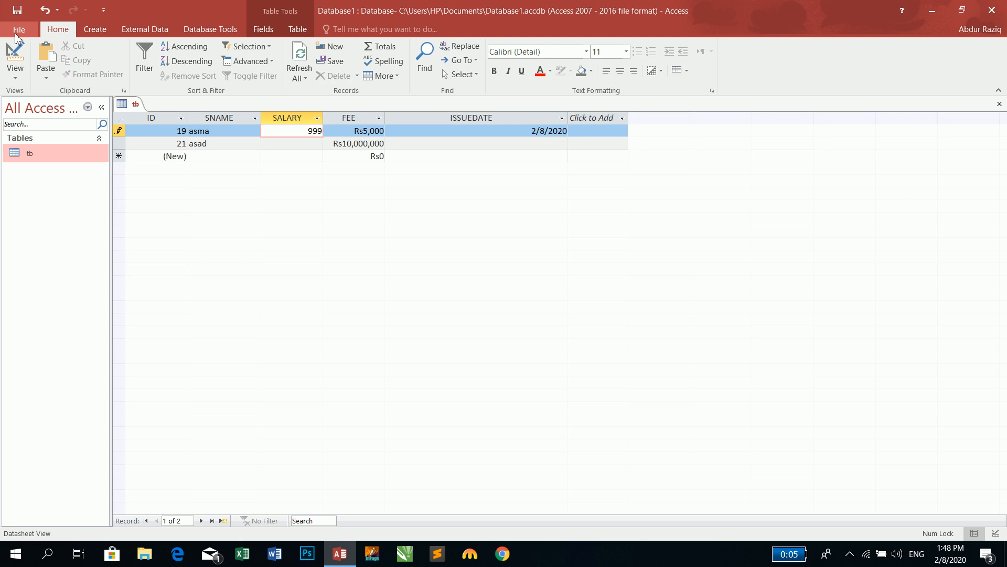
type("99")
key("Return")
key("Return")
key("BackSpace")
key("BackSpace")
key("BackSpace")
key("BackSpace")
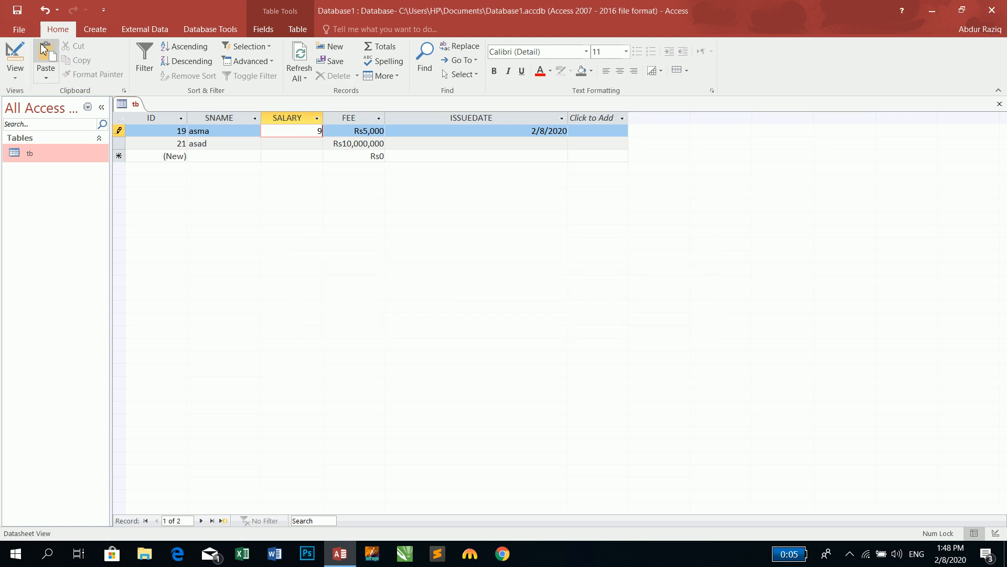
Try 99145 as the first record's SALARY, and replace it with 10500
type("9145")
key("Return")
key("Return")
key("BackSpace")
key("BackSpace")
key("BackSpace")
key("BackSpace")
key("BackSpace")
type("10500")
key("Tab")
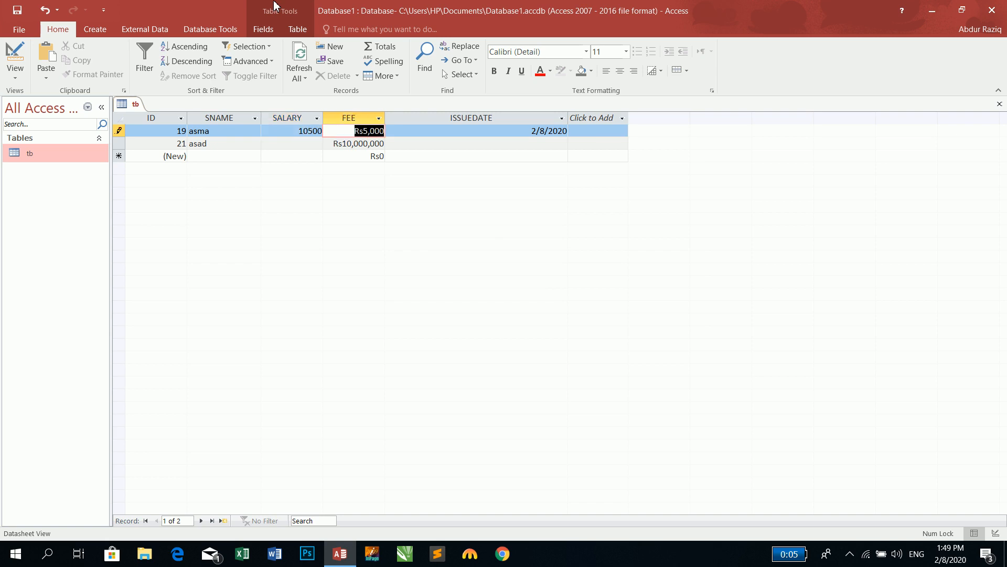
Try 50500 as the first record's SALARY, and erase it
key("shift+Tab")
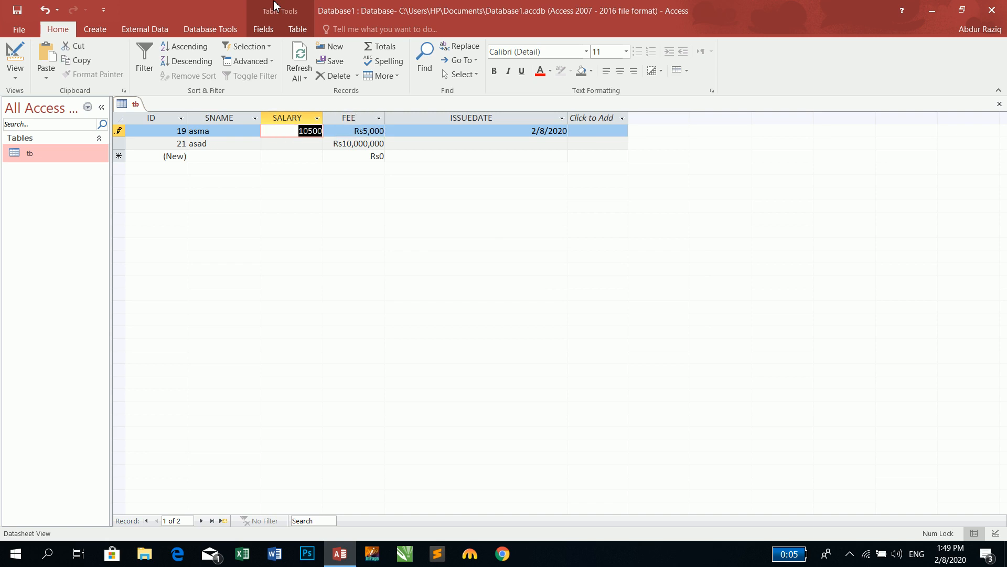
type("50500")
key("Tab")
key("Return")
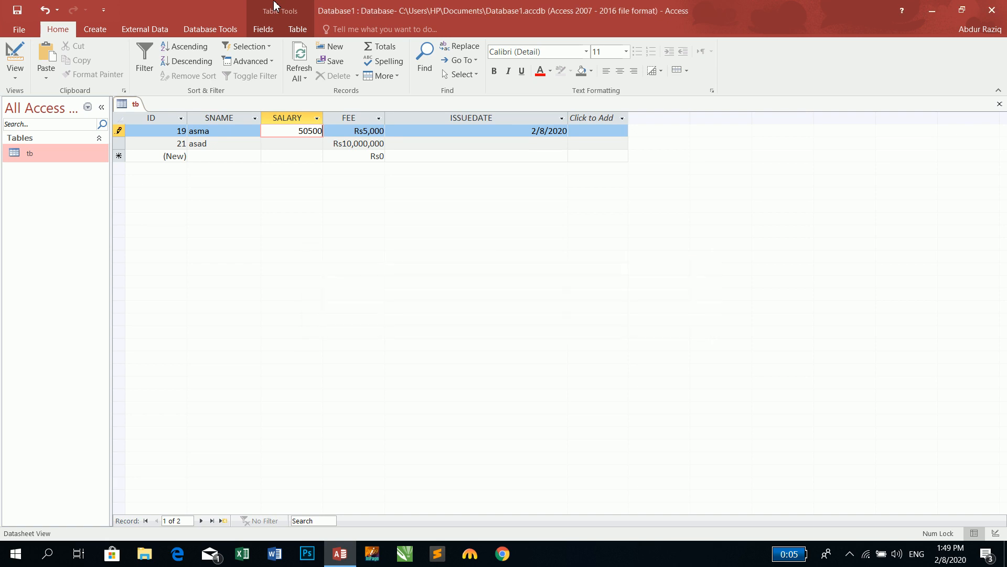
key("BackSpace")
key("BackSpace")
key("BackSpace")
key("BackSpace")
key("BackSpace")
Try 49940 as the first record's SALARY, and erase all but its first digit
type("49940")
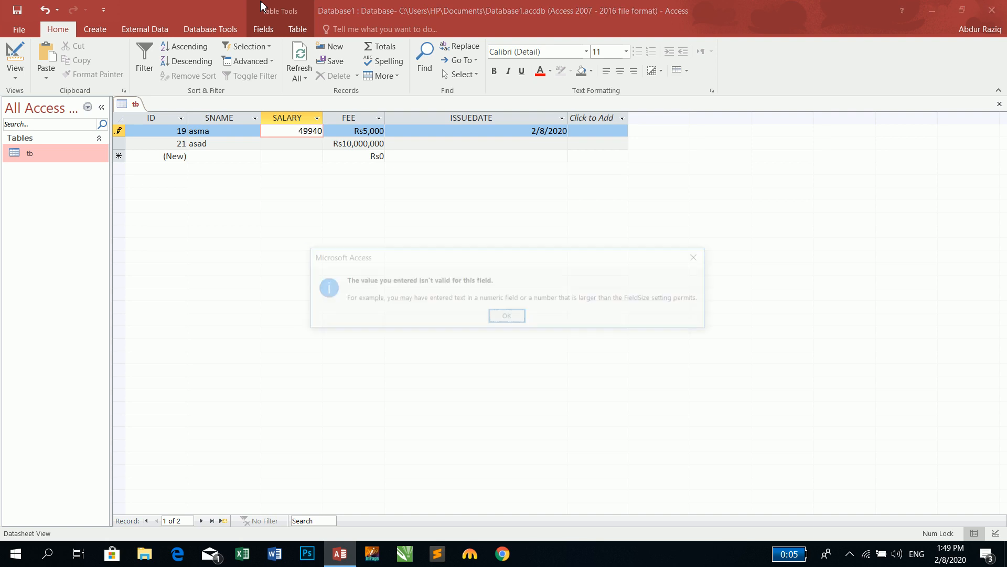
key("Return")
key("BackSpace")
key("BackSpace")
key("BackSpace")
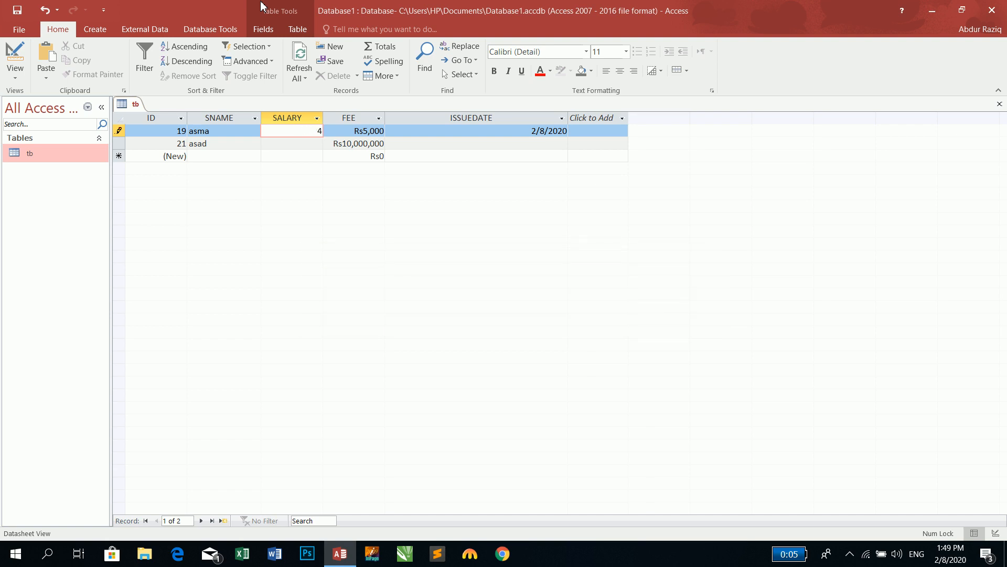
Try another large number as the first record's SALARY, and replace it with 15000
type("12540")
key("Return")
key("Return")
key("BackSpace")
key("Return")
key("Return")
key("BackSpace")
key("BackSpace")
key("BackSpace")
key("BackSpace")
type("15000")
key("Tab")
Set the first record's SALARY to 30000
key("shift+Tab")
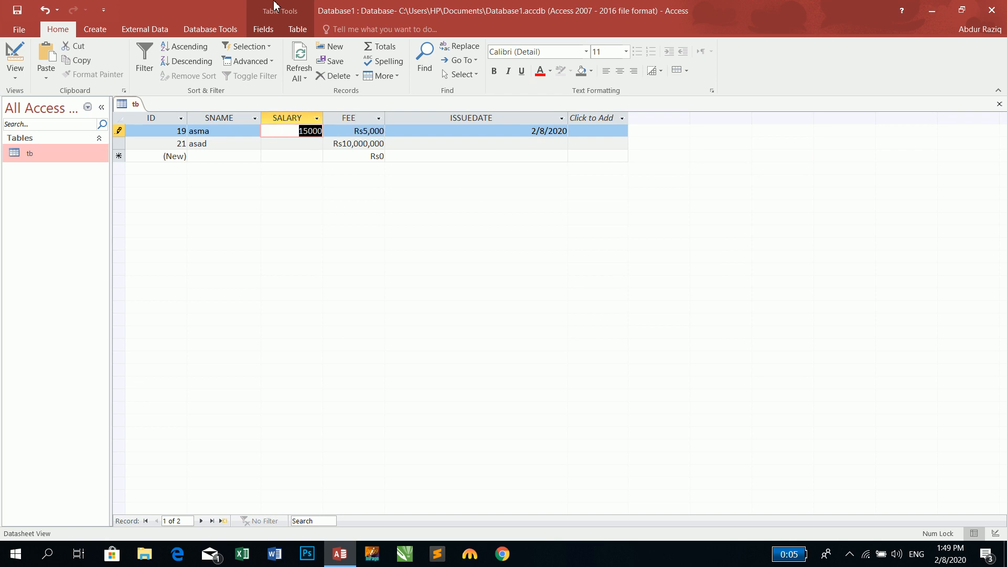
type("30000")
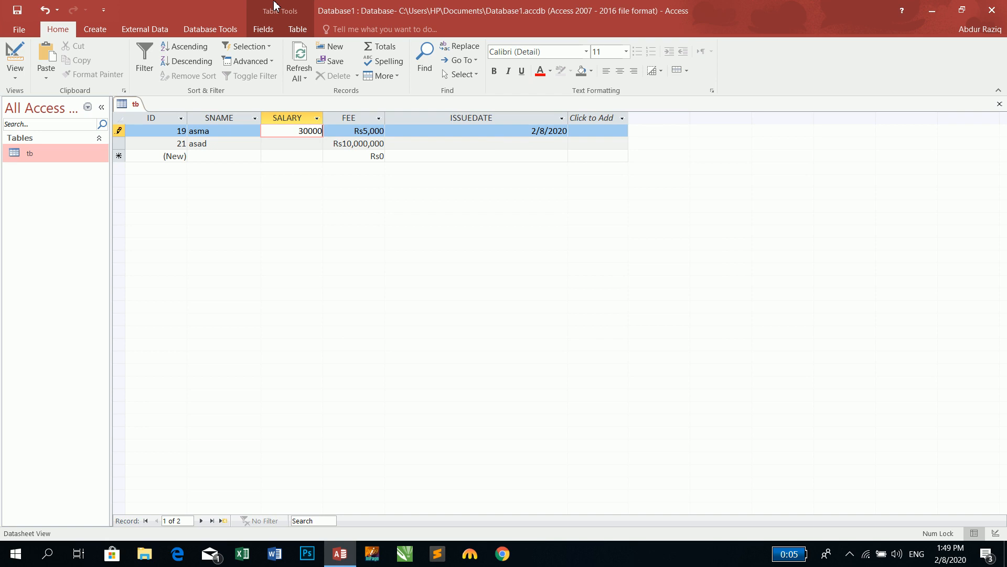
key("Tab")
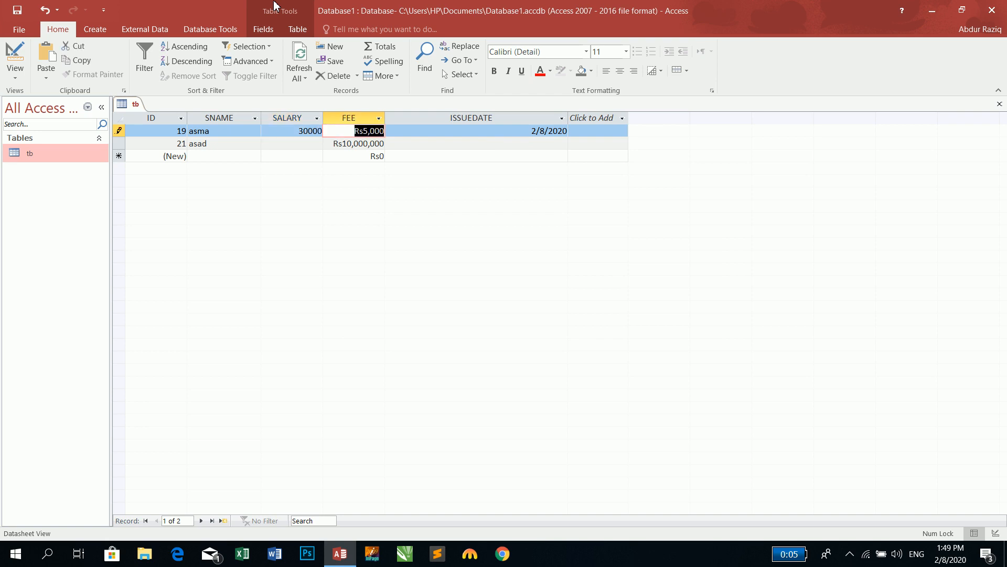
Try 40145 and 40000 as the first record's SALARY
key("shift+Tab")
type("4")
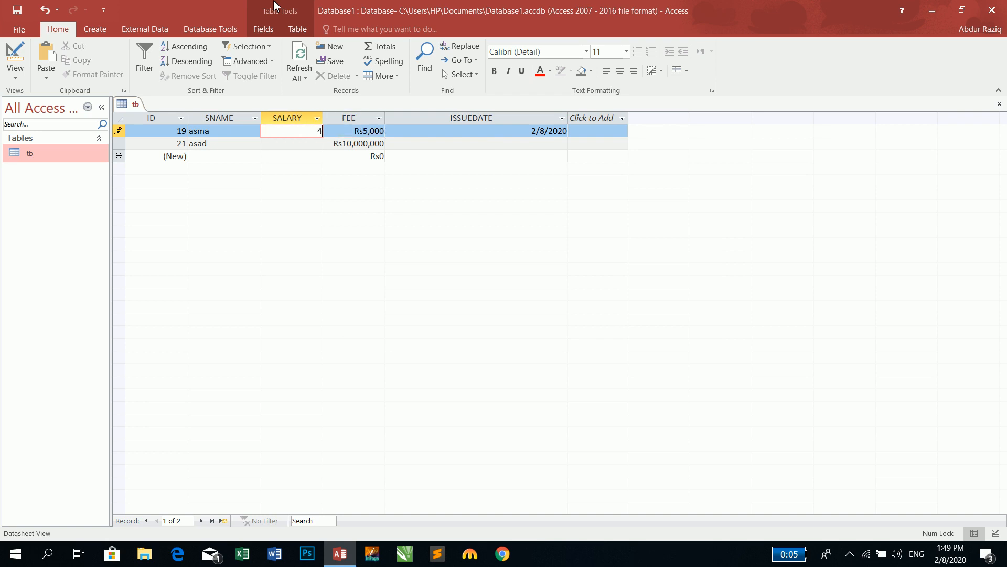
type("0145")
key("Return")
key("Return")
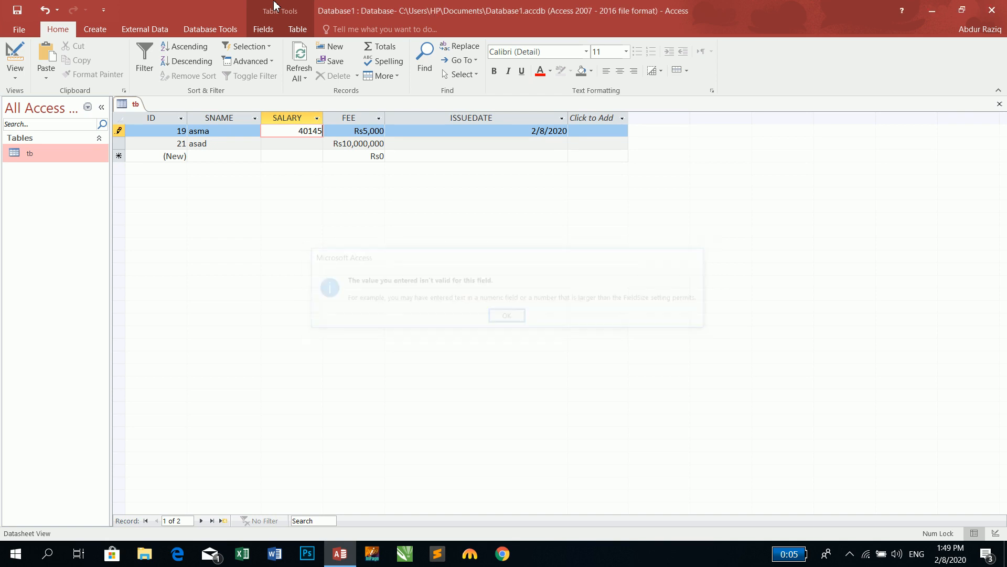
key("BackSpace")
key("BackSpace")
key("BackSpace")
type("0000")
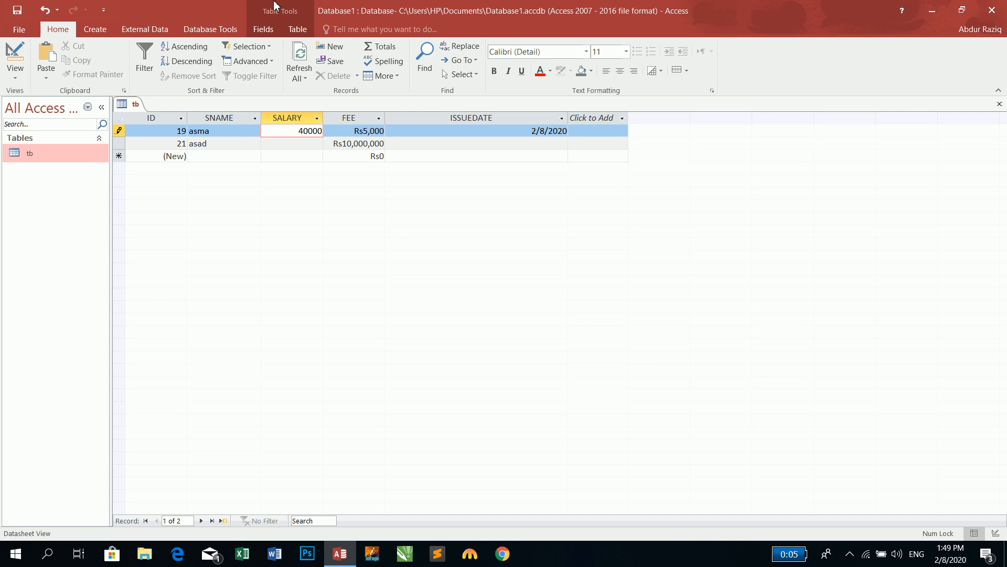
key("Return")
key("Return")
key("BackSpace")
Try 39100 as the first record's SALARY, and clear the cell
type("39100")
key("Return")
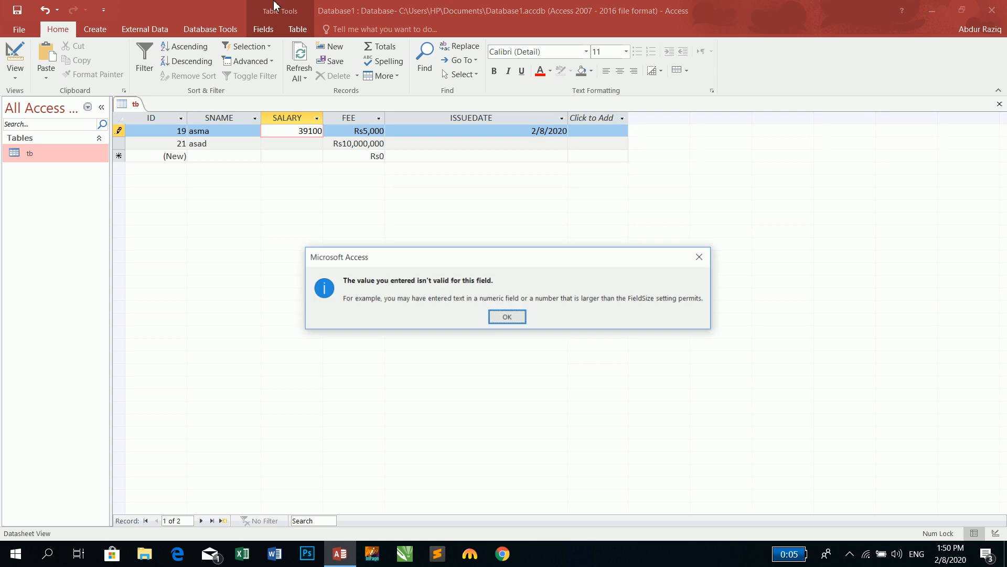
key("Return")
key("BackSpace")
key("BackSpace")
key("BackSpace")
key("BackSpace")
key("BackSpace")
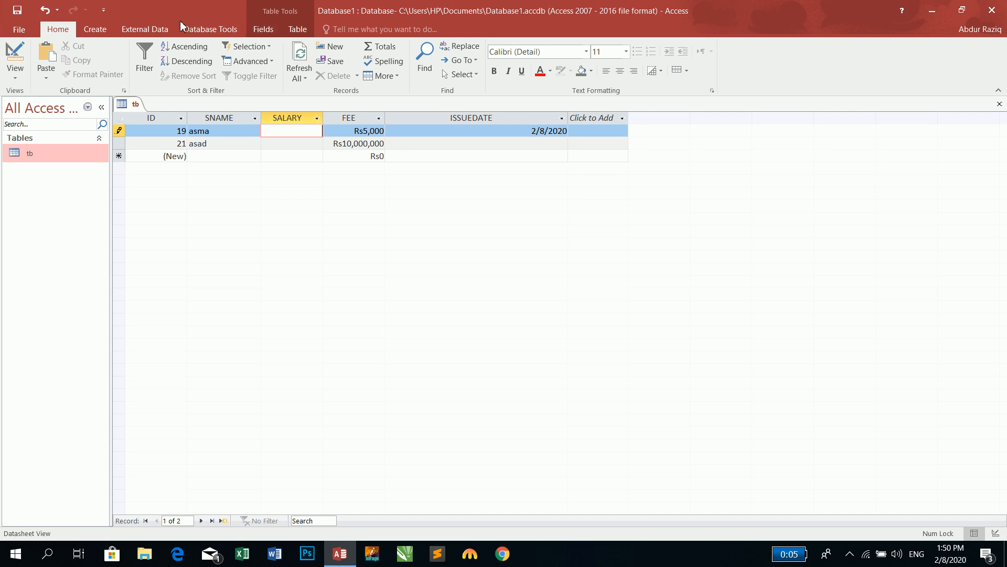
Set the SALARY field size to Long Integer in Design view, save the table, and return to the datasheet
left_click(14, 53)
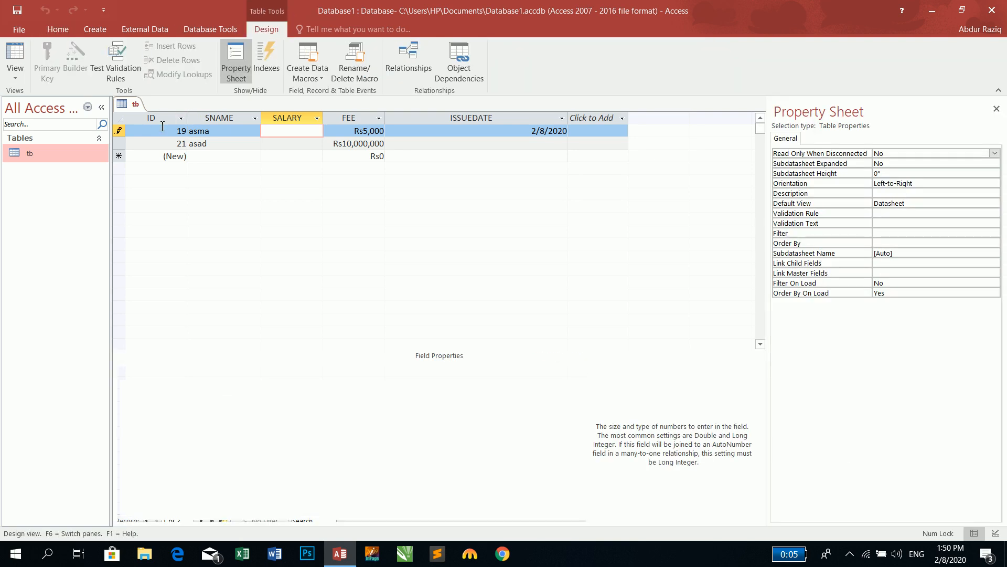
left_click(577, 386)
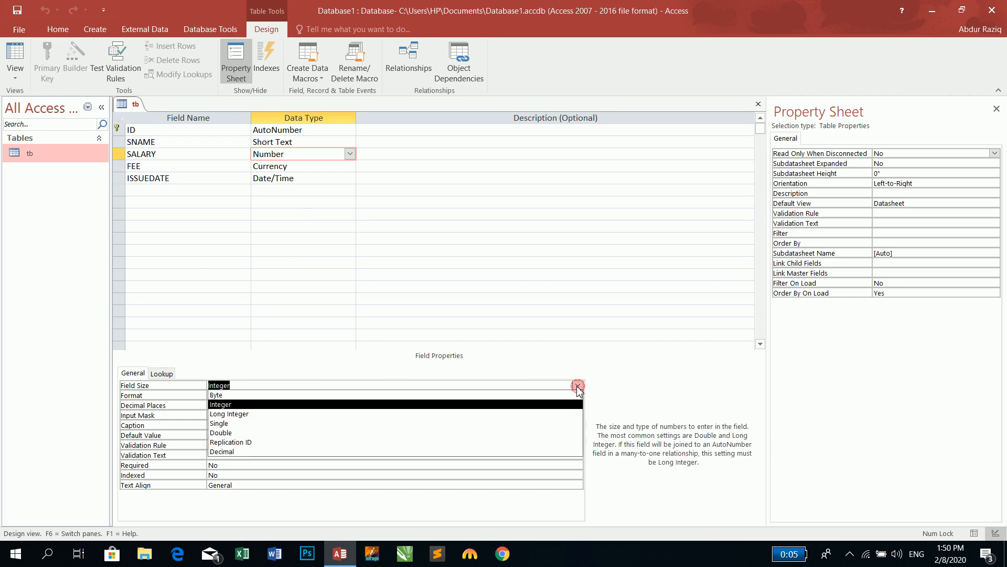
left_click(499, 414)
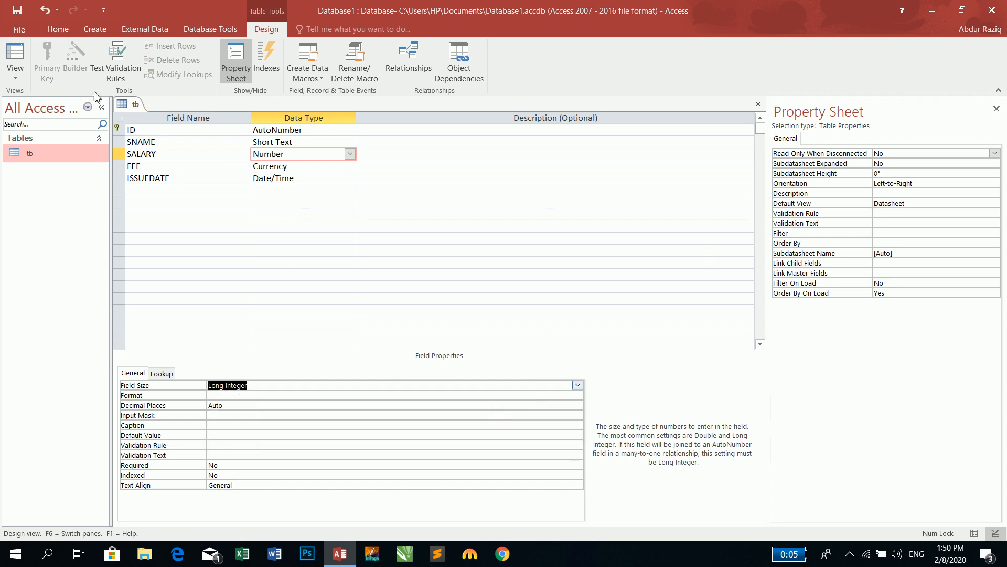
left_click(15, 55)
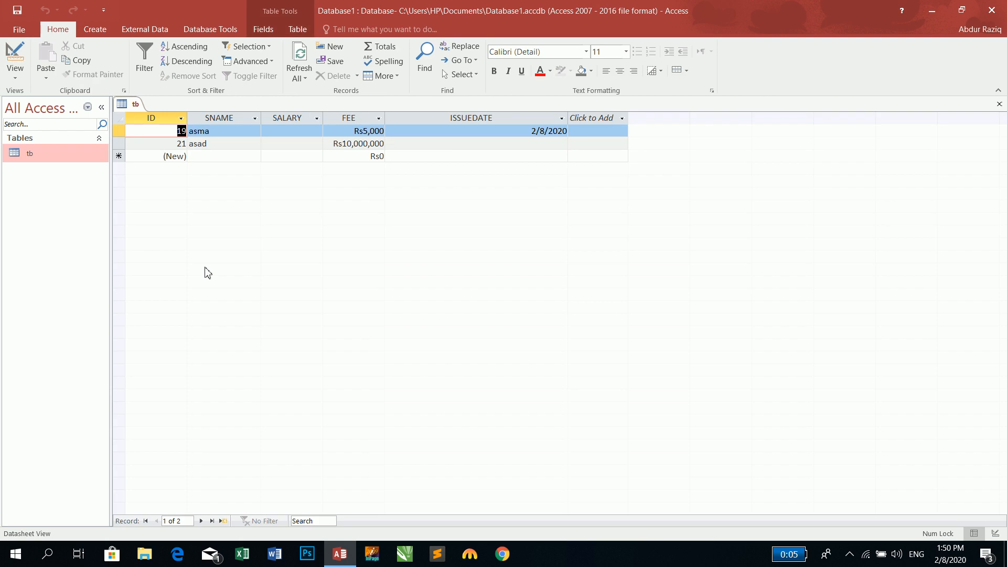
Set the first record's SALARY to 1010101, and extend it to 10101015
key("Tab")
key("Tab")
type("1010101")
key("Tab")
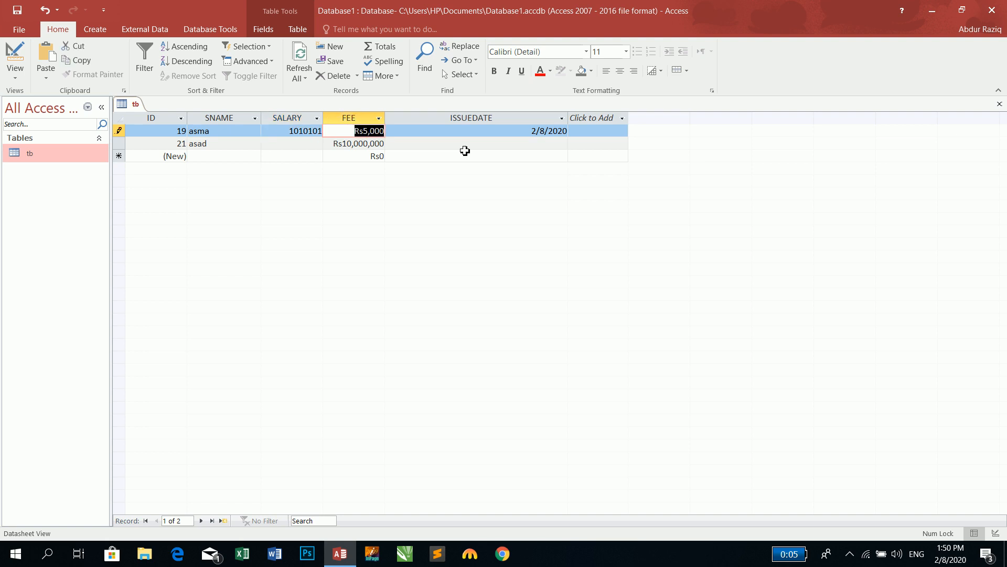
key("shift+Tab")
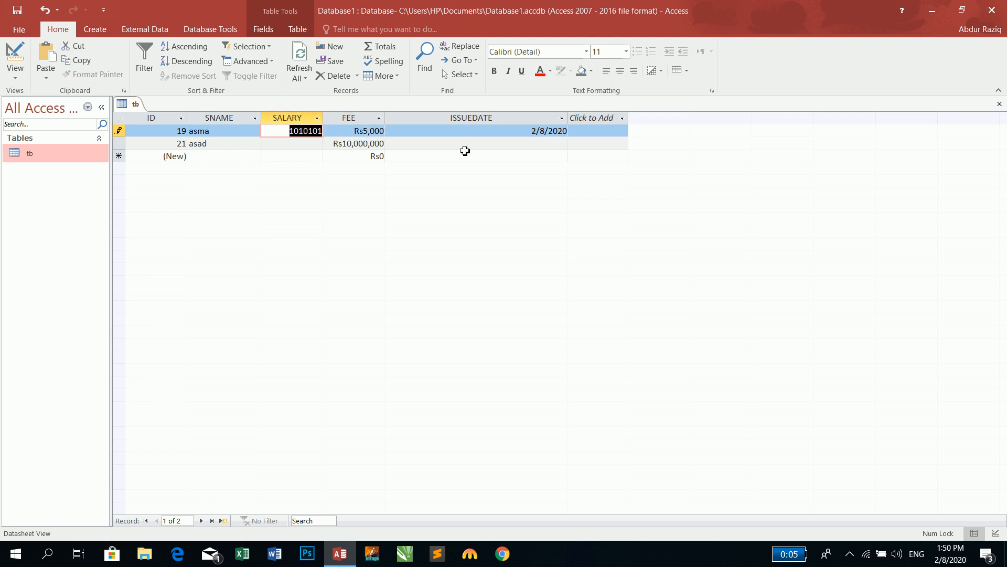
left_click(321, 132)
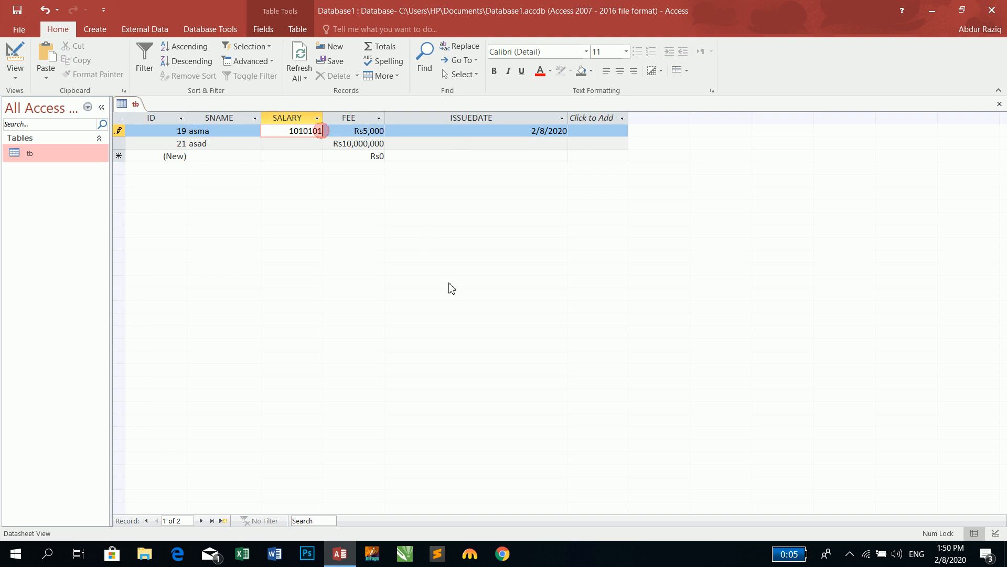
type("5")
key("Tab")
type(".")
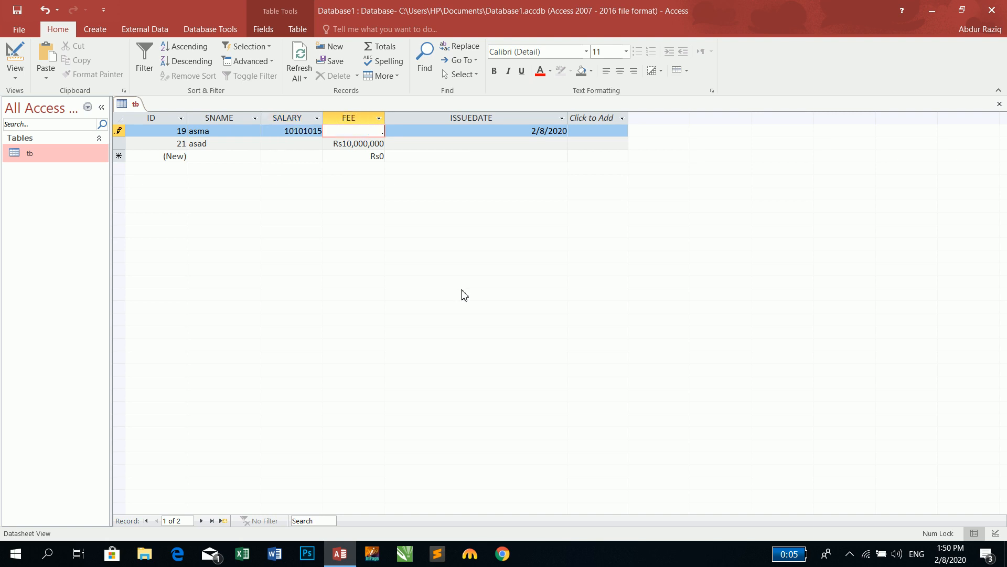
key("Tab")
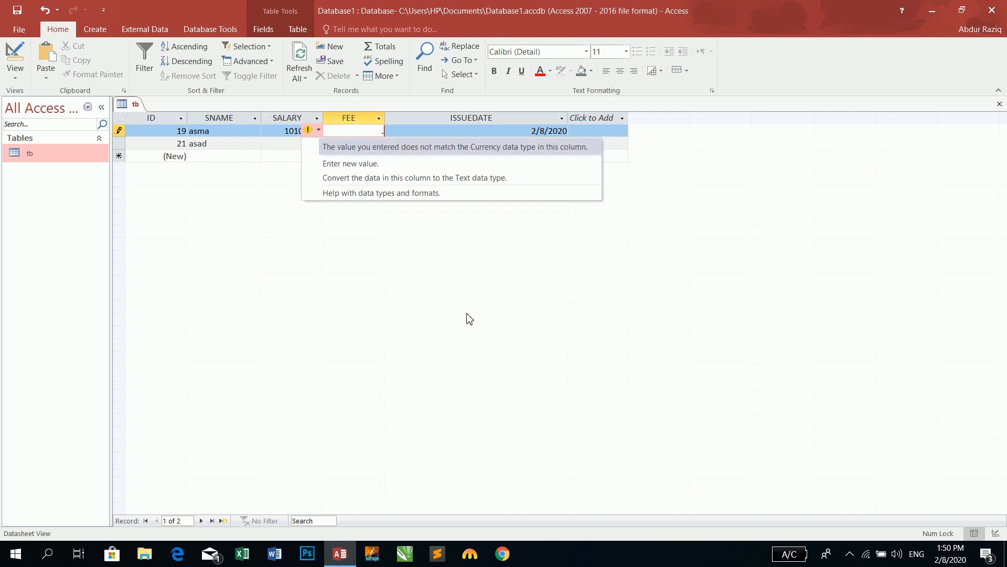
left_click(336, 262)
left_click(320, 130)
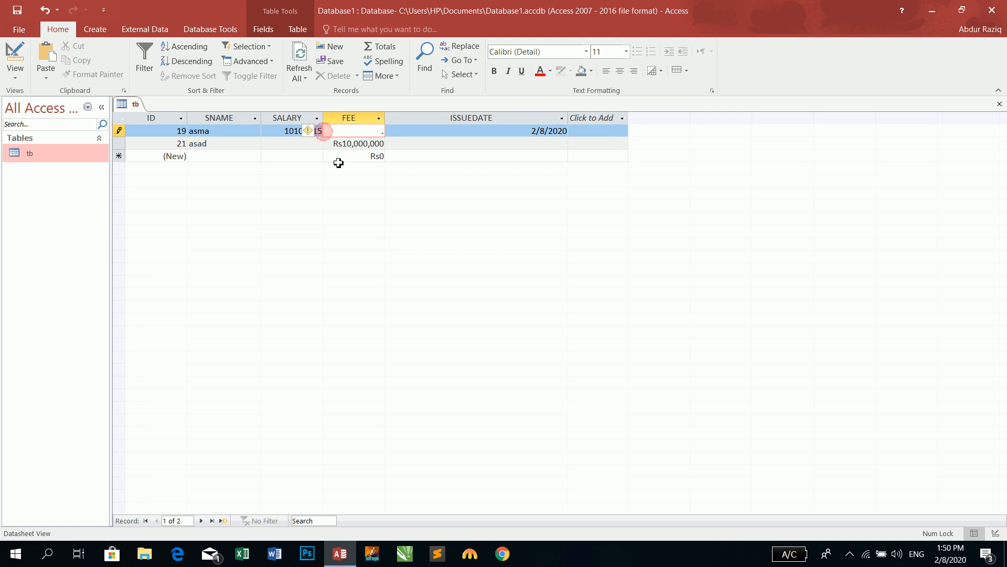
key("Escape")
Extend the first record's SALARY to 101010155
left_click(321, 131)
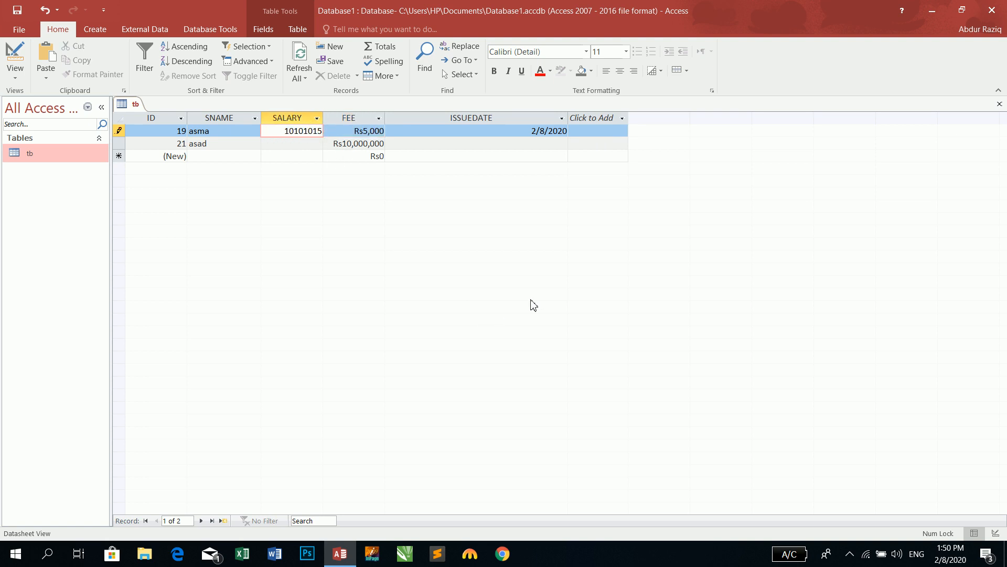
type("5")
key("Tab")
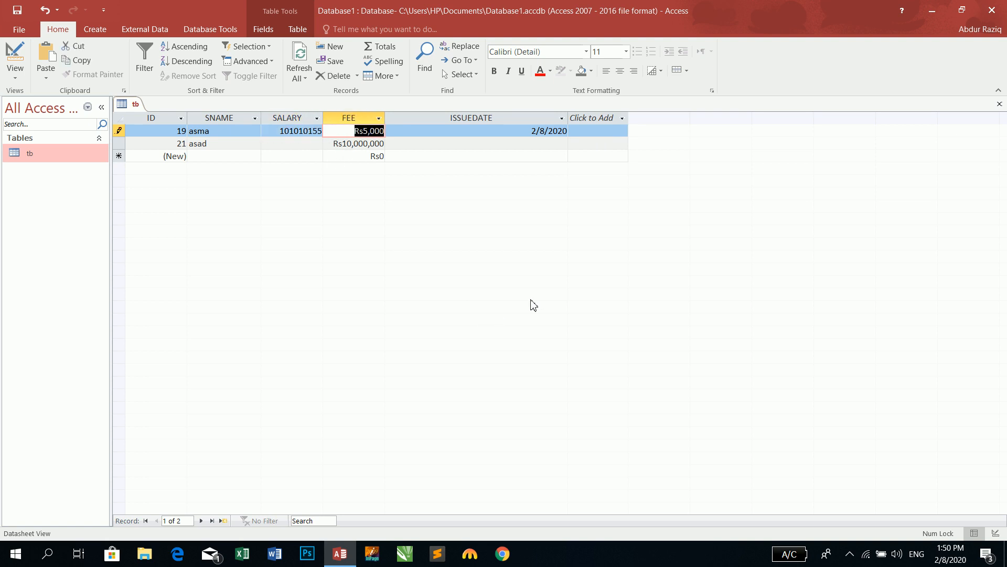
left_click(308, 132)
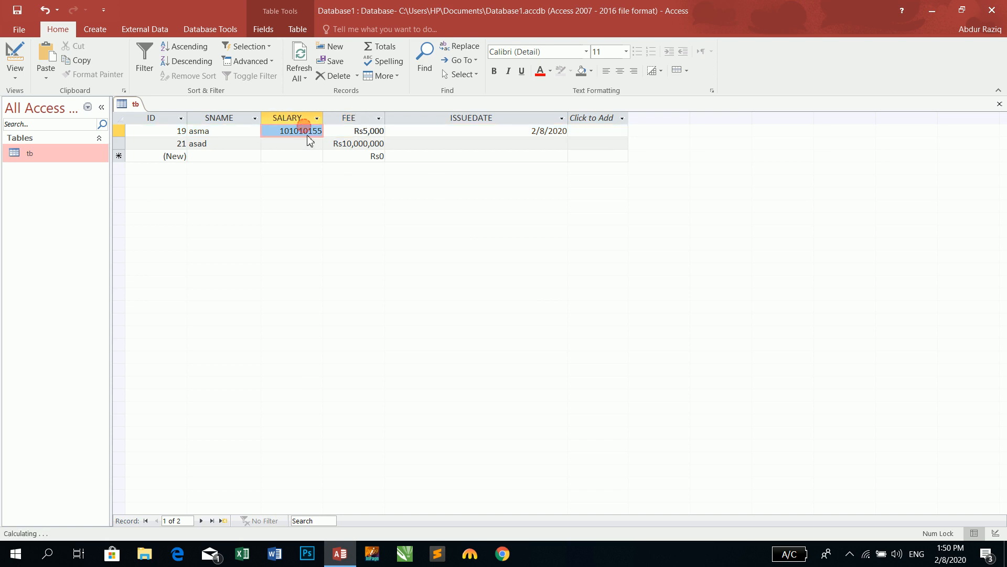
type("8")
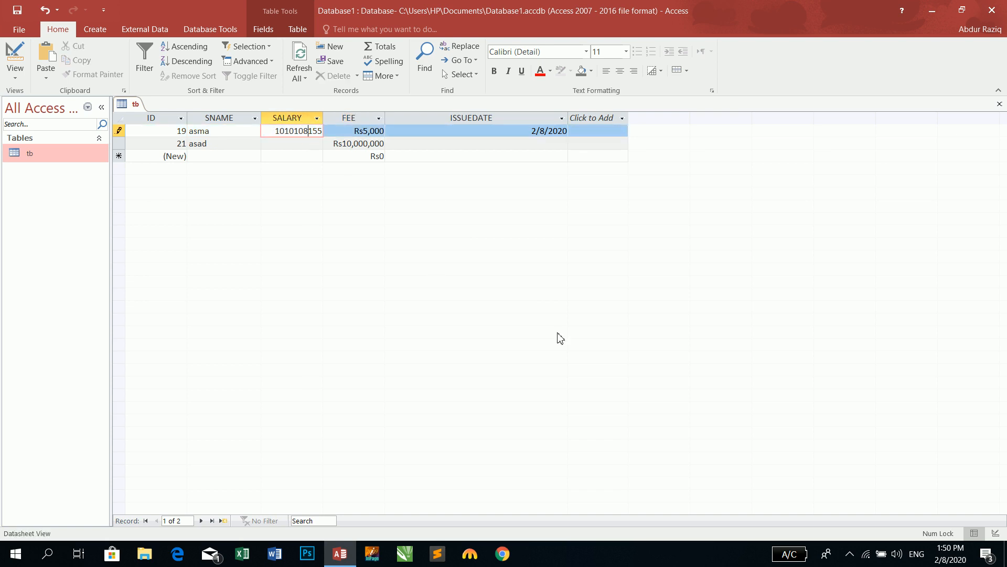
key("Tab")
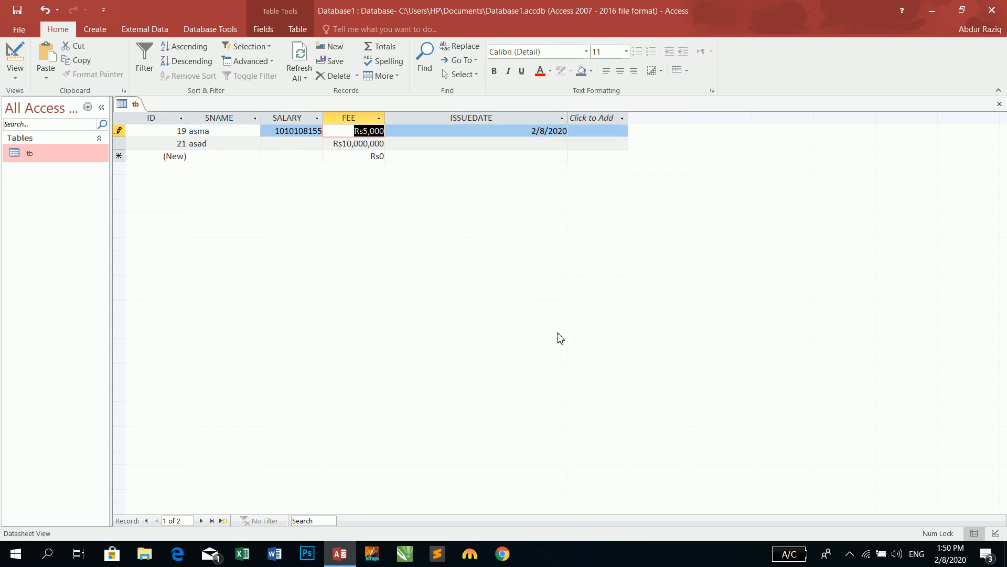
left_click(300, 132)
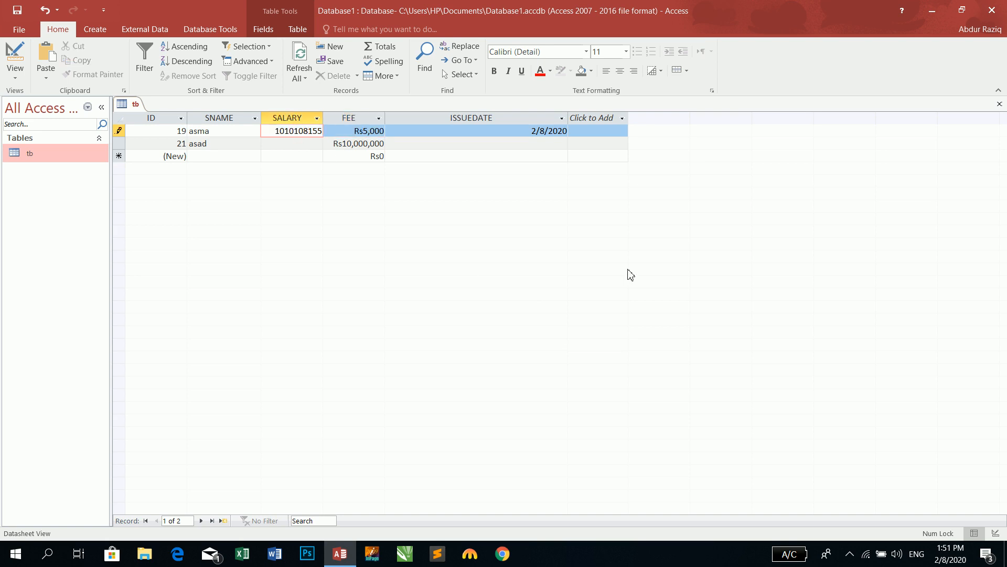
type("8")
key("Return")
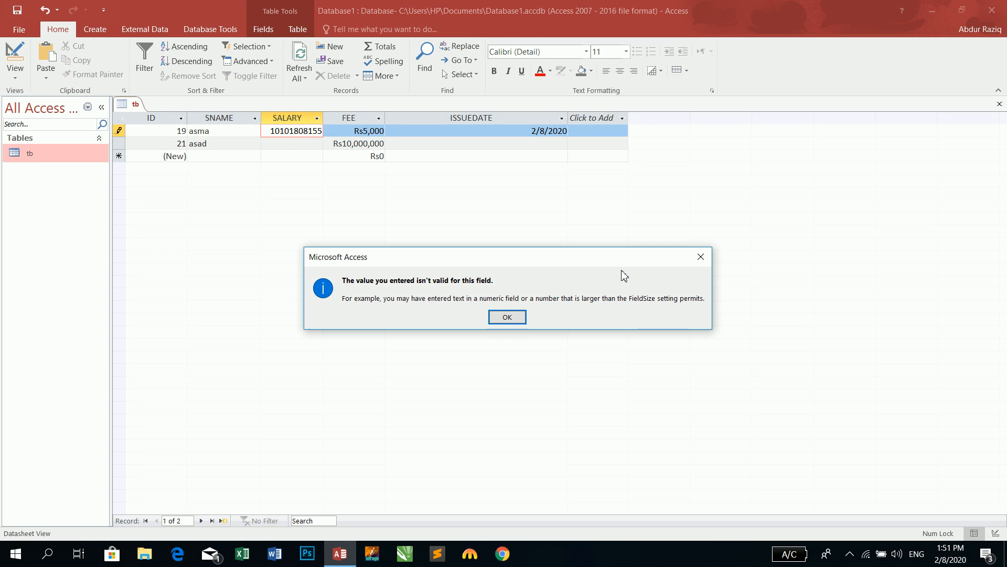
key("Return")
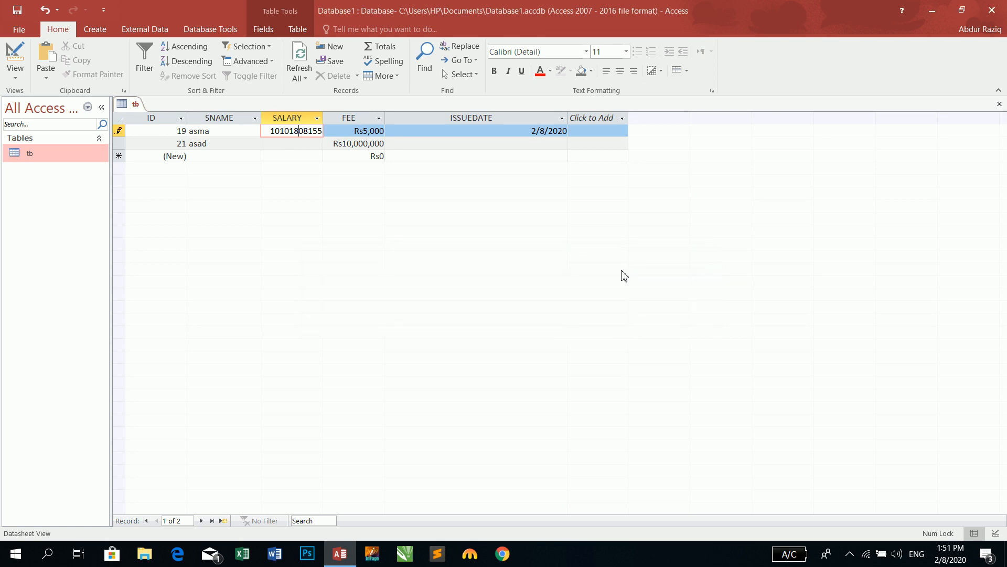
key("Escape")
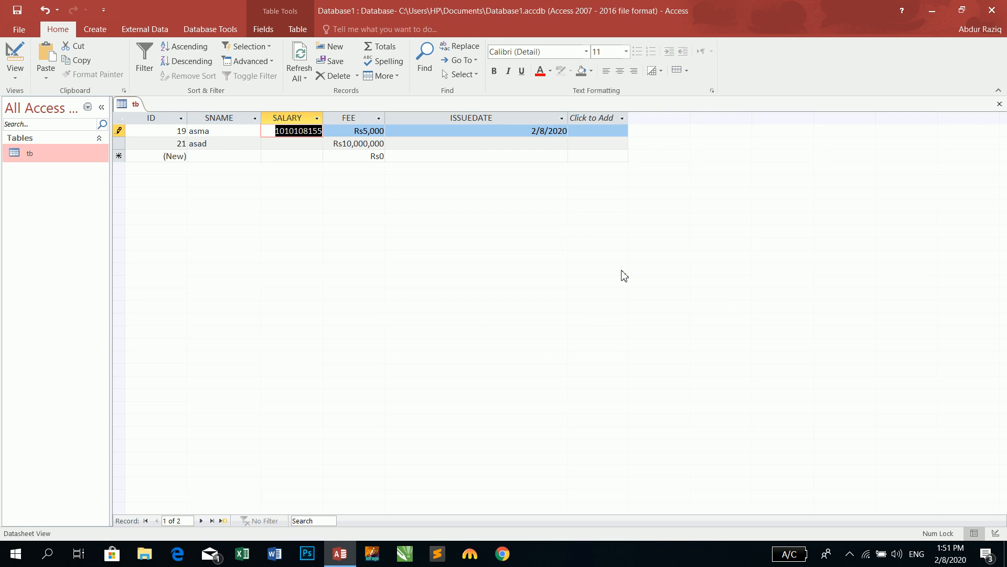
Try Single as the SALARY field size in Design view, restore Long Integer, and return to the datasheet
left_click(15, 57)
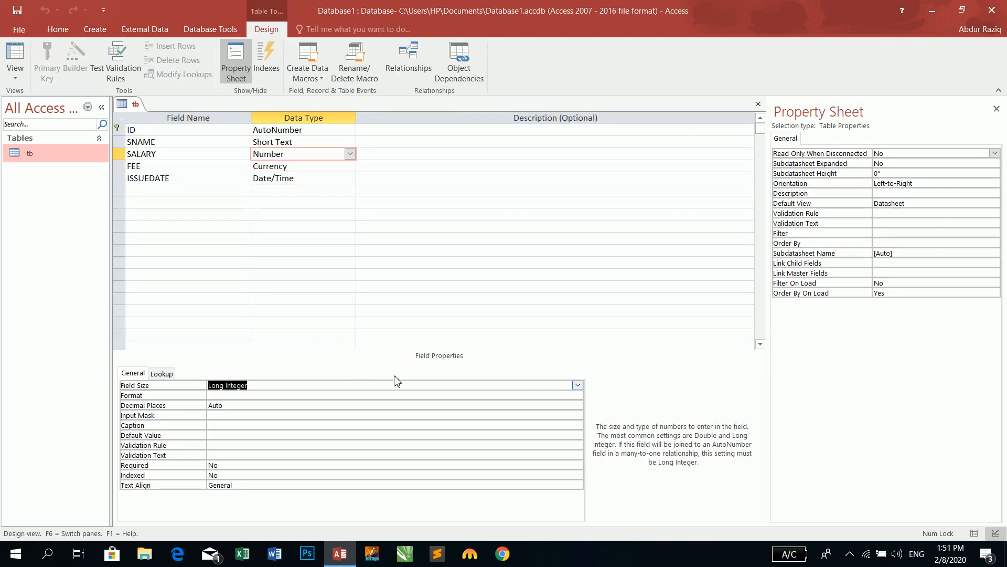
left_click(578, 384)
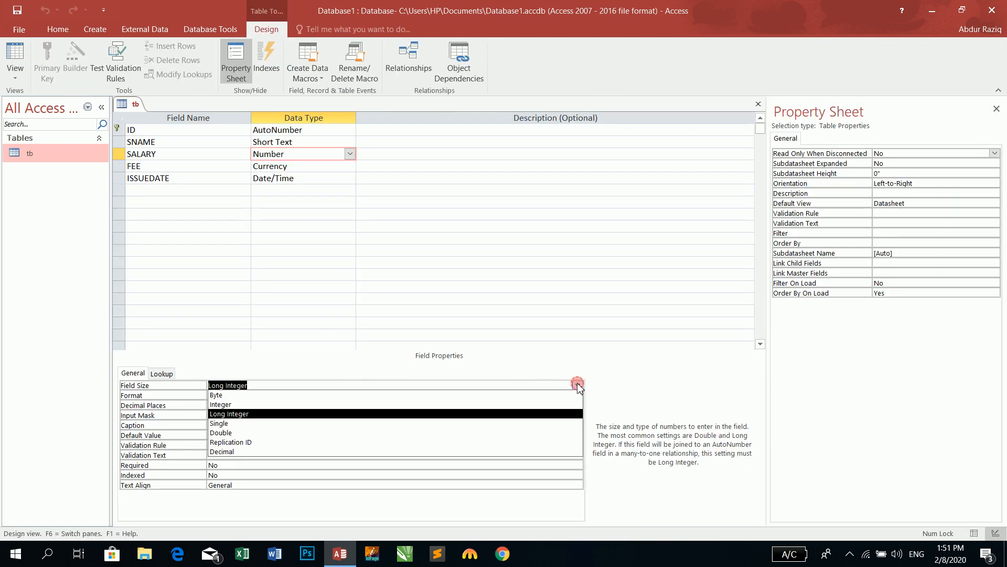
left_click(391, 424)
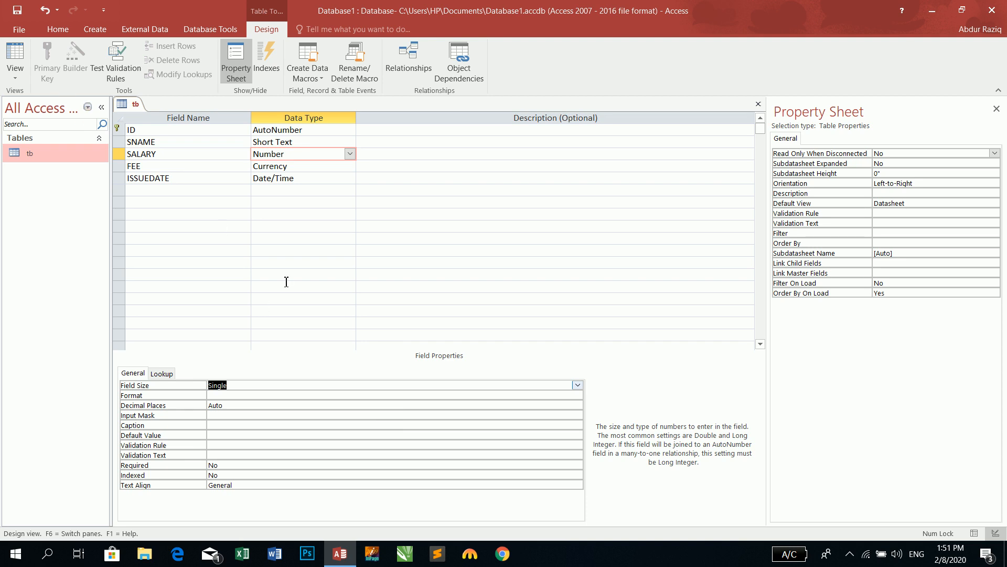
left_click(577, 385)
left_click(495, 414)
left_click(16, 58)
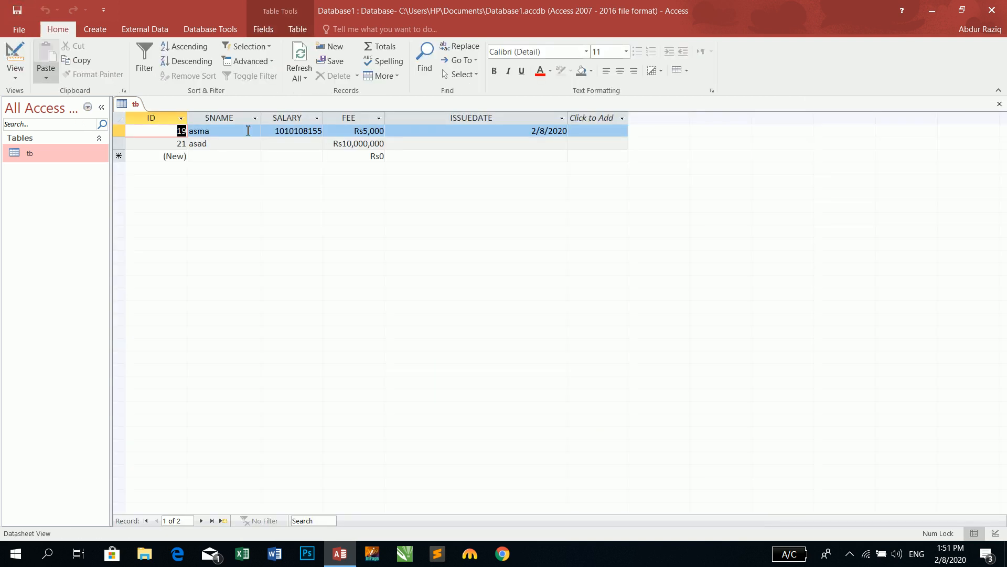
Set the first record's SALARY to 50
key("BackSpace")
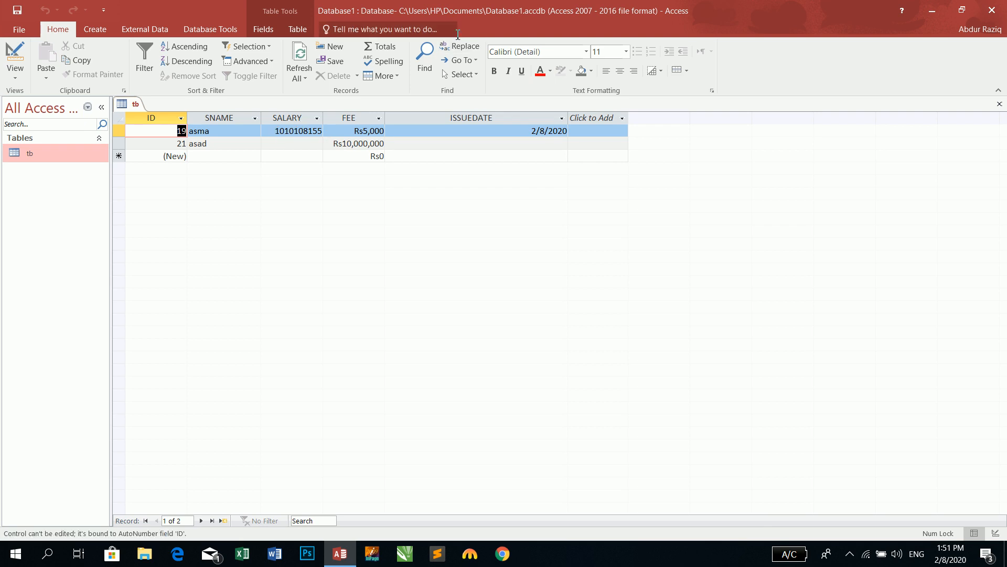
key("Tab")
key("Tab")
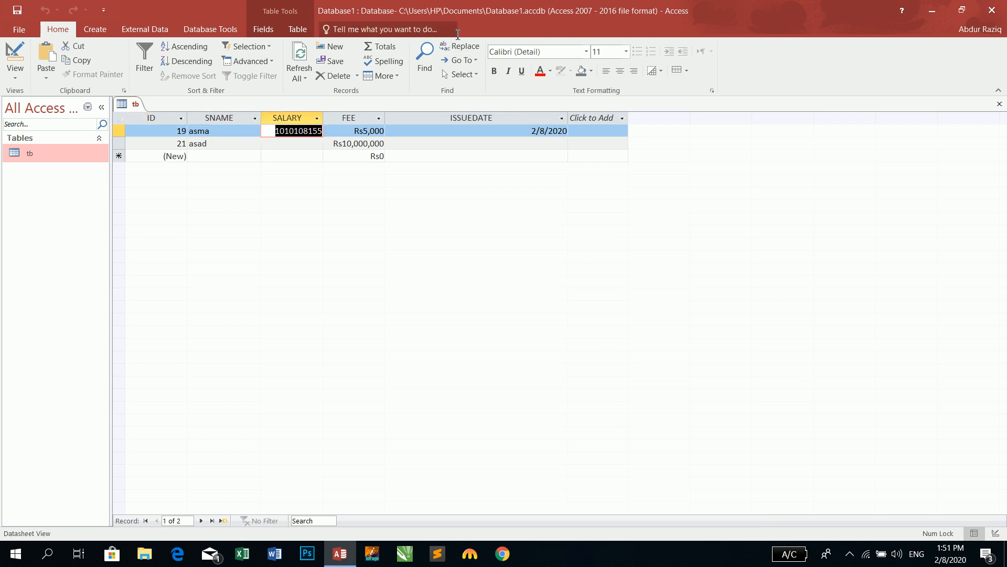
type("50")
key("Tab")
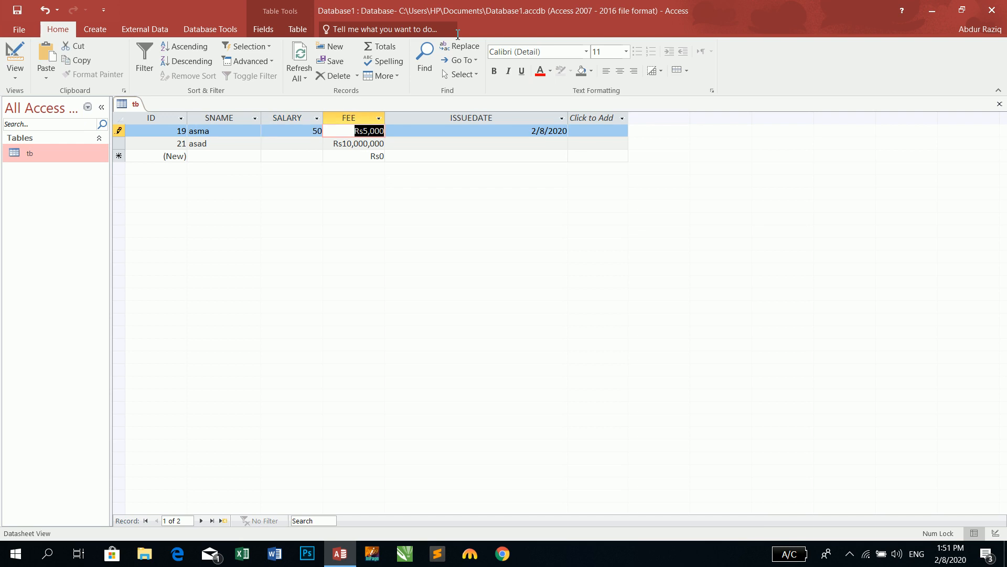
Replace the first record's SALARY with 8000, and change it to the decimal value 150.80
left_click(303, 131)
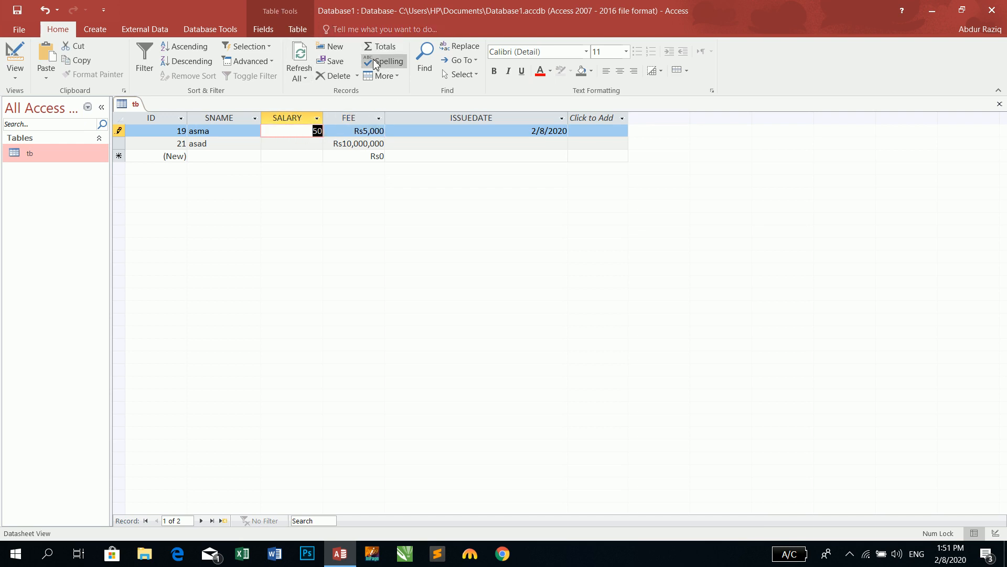
type("8000")
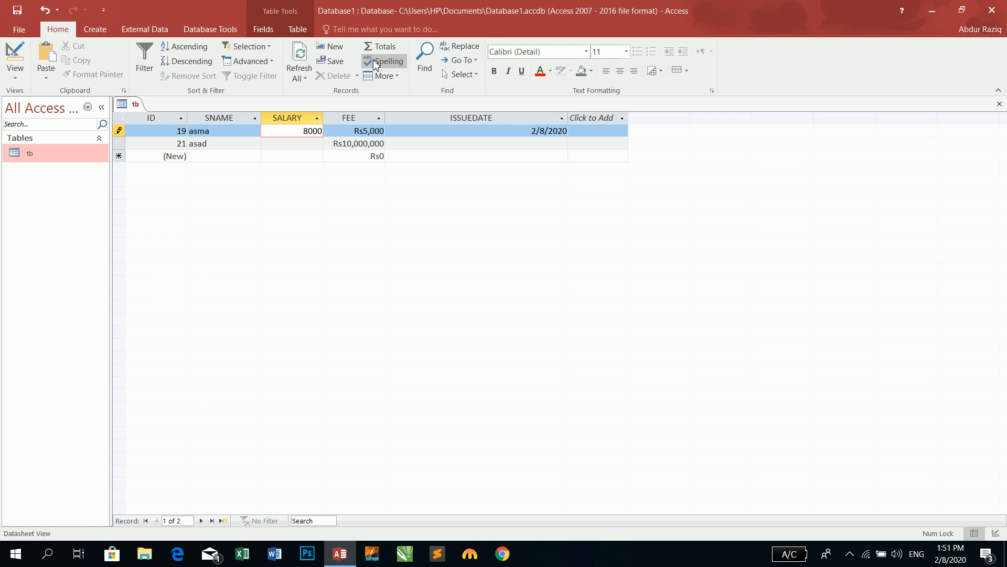
key("BackSpace")
key("BackSpace")
key("BackSpace")
key("BackSpace")
type("150.80")
key("Tab")
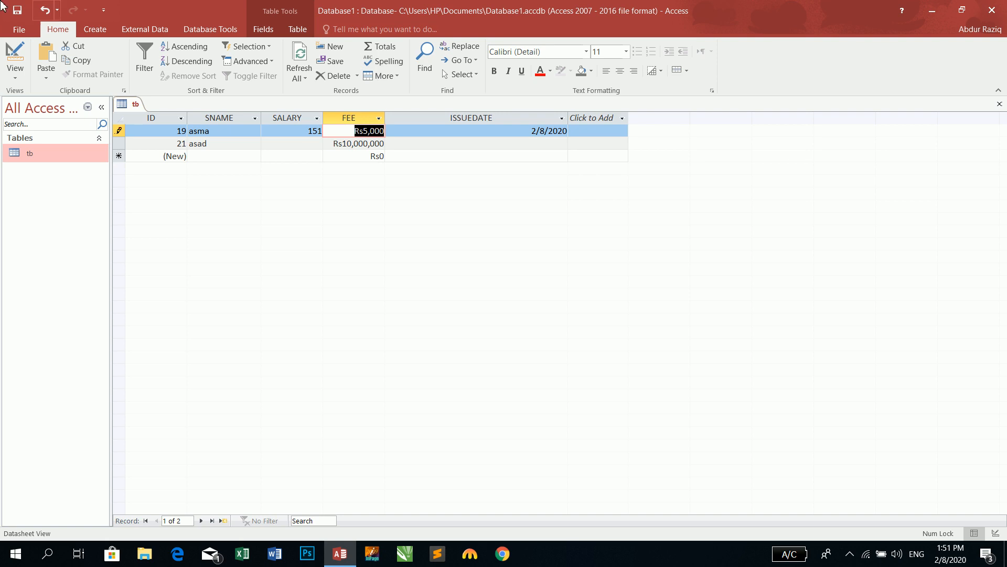
Set the SALARY field size to Single in Design view, save the table, and return to the datasheet
left_click(15, 56)
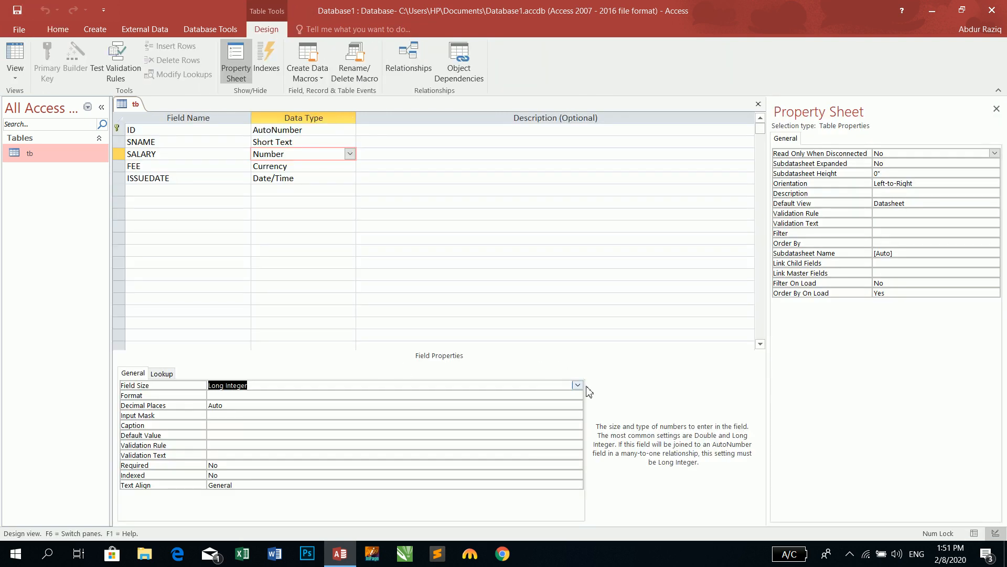
left_click(577, 385)
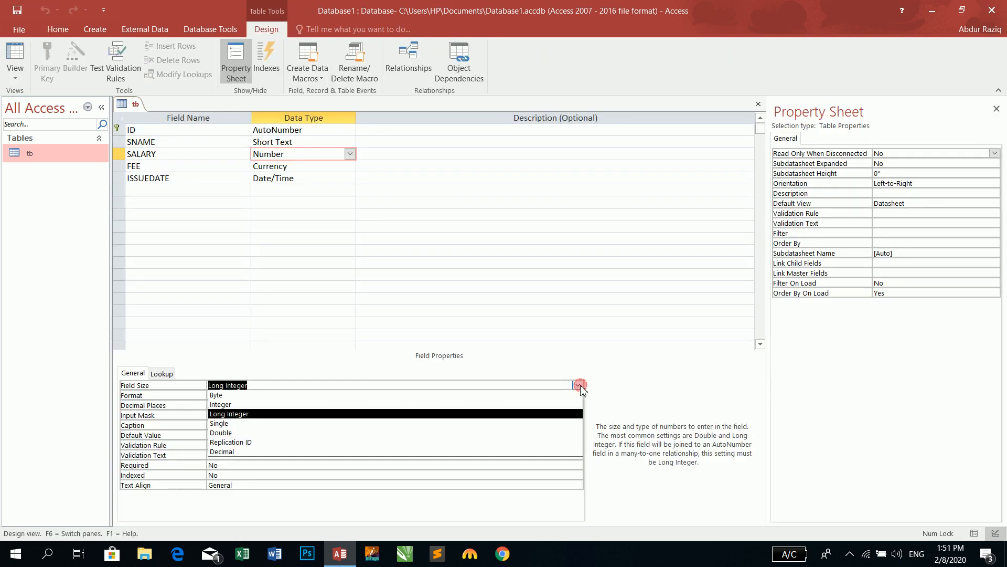
left_click(435, 425)
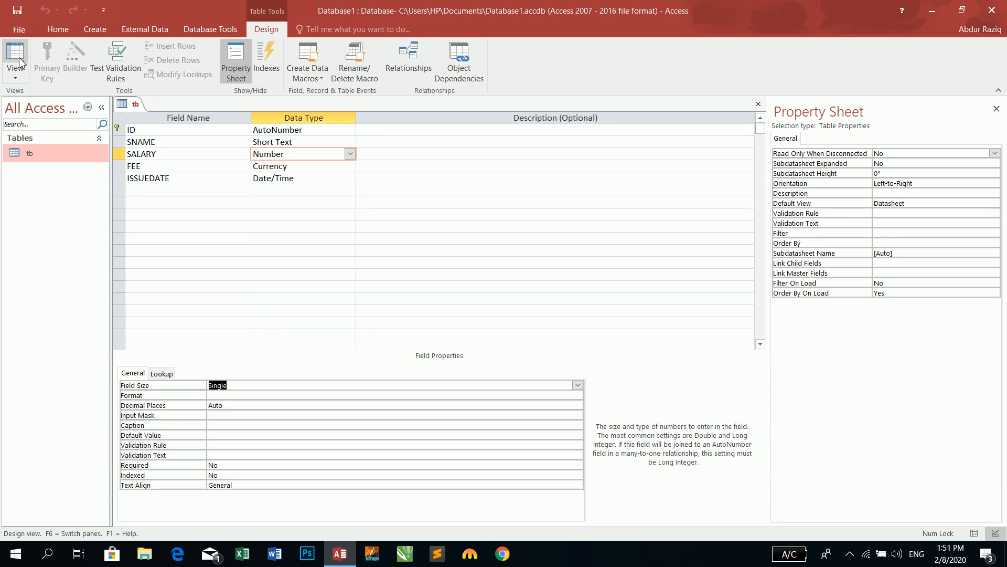
left_click(16, 55)
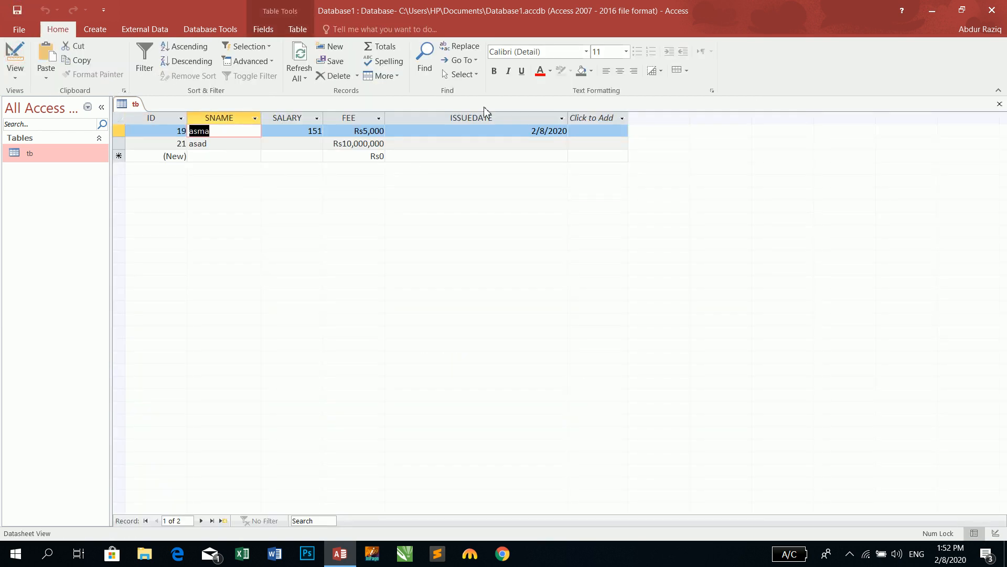
Enter the decimal value 140.50 as the first record's SALARY
key("Tab")
type("140")
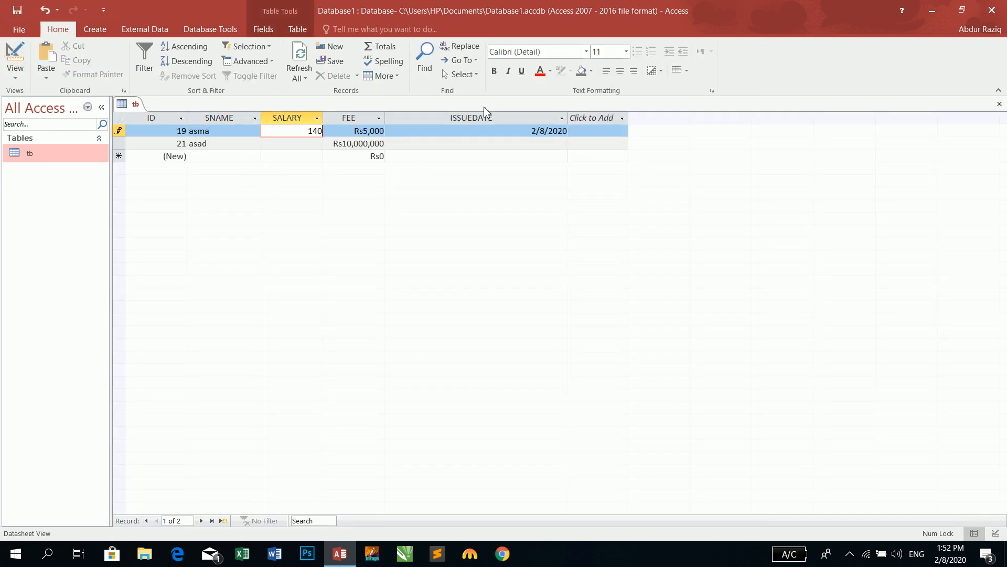
type(".50")
key("Tab")
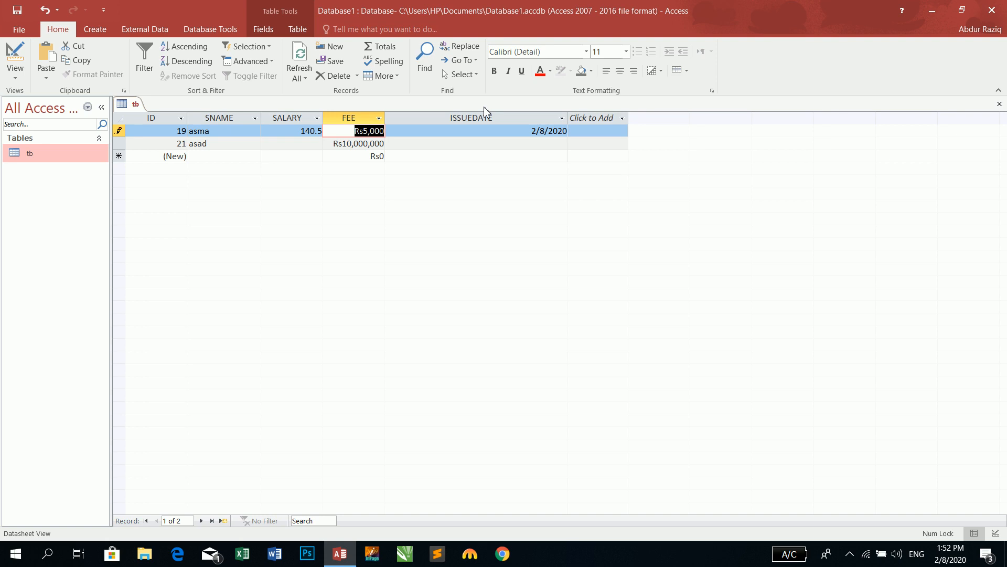
Set the first record's SALARY to 102547, and insert more digits into the middle of the number
key("shift+Tab")
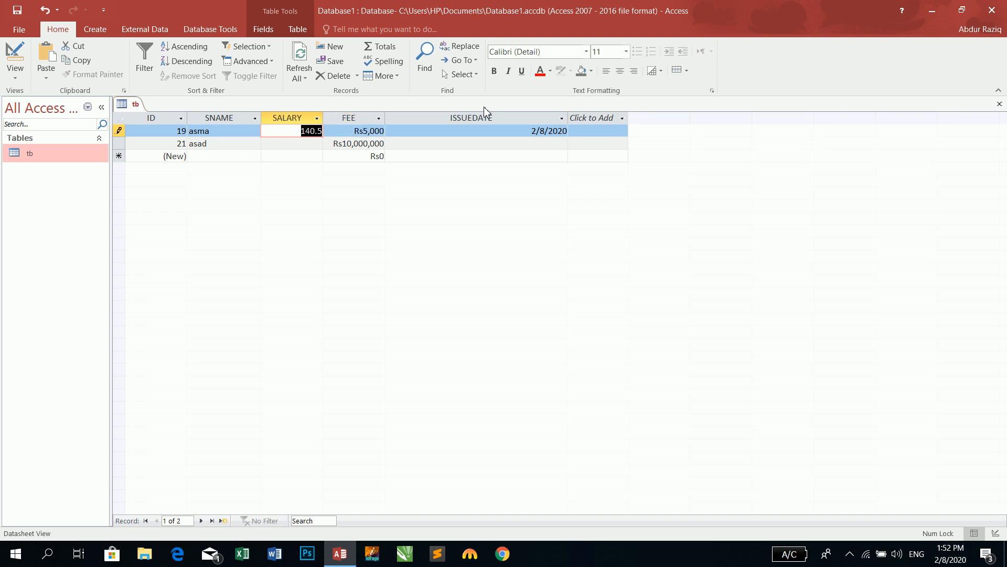
type("102547")
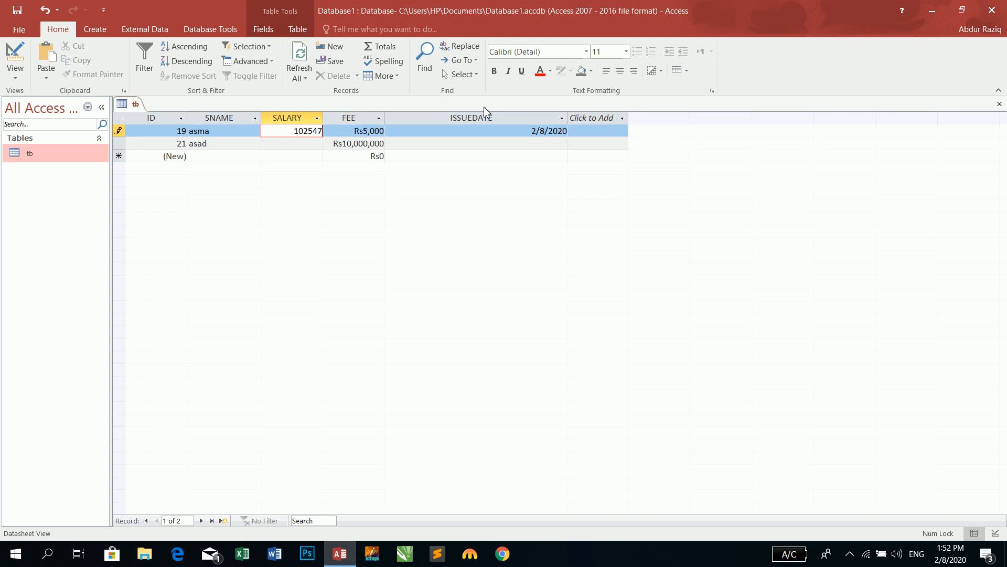
key("Tab")
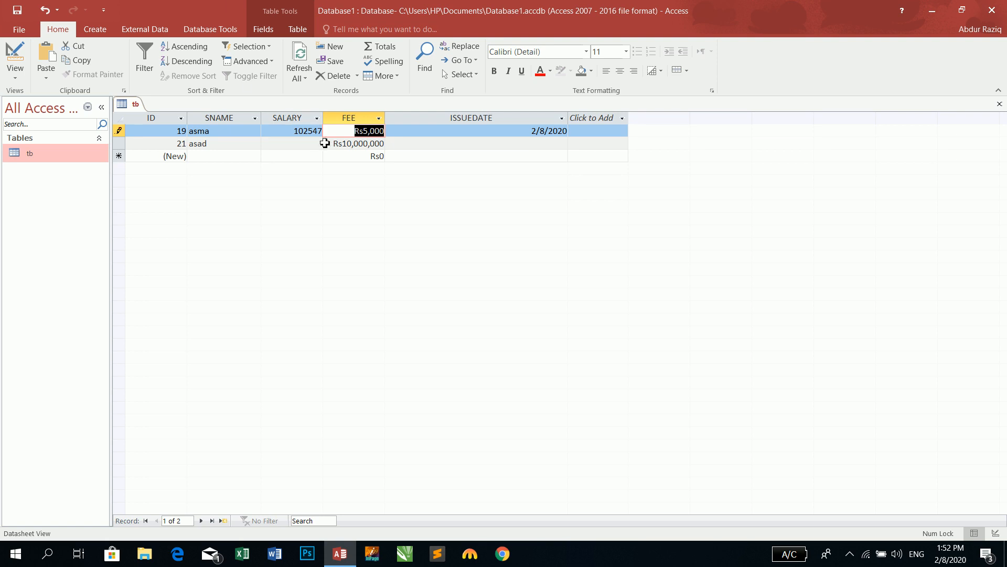
left_click(313, 130)
type("53")
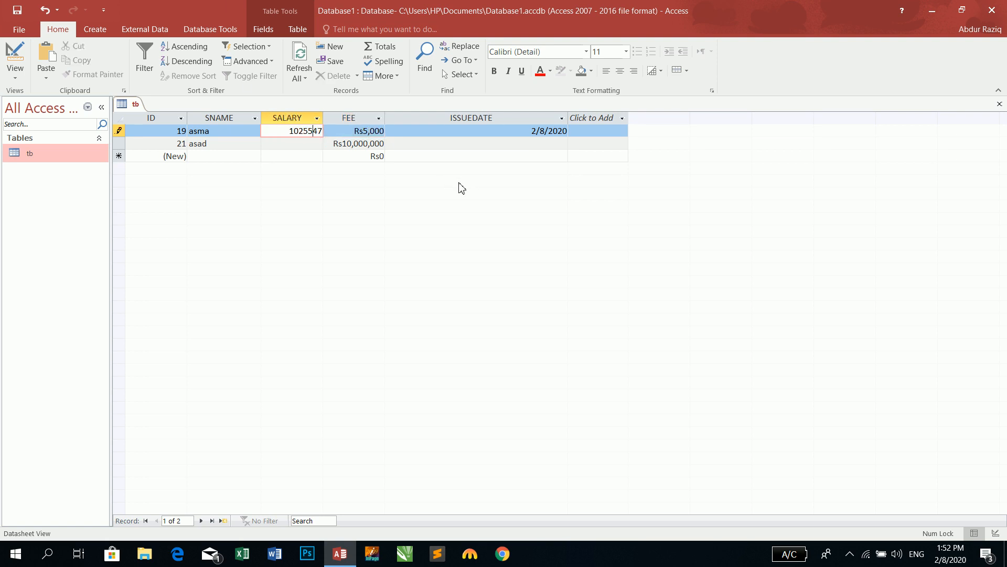
type("56")
key("Tab")
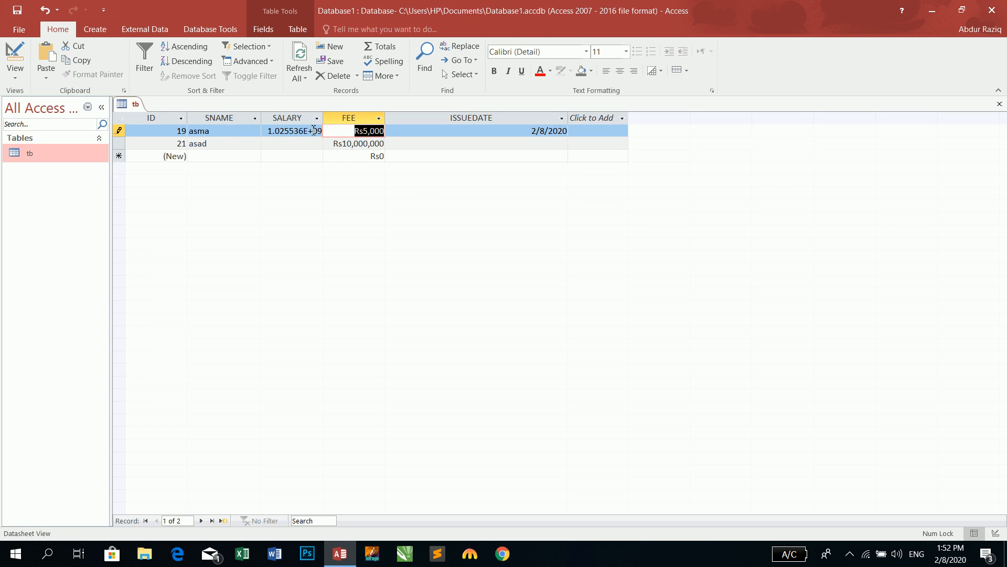
Widen the SALARY column, and set the first record's SALARY to 1025478
left_click_drag(324, 116, 420, 130)
type("1")
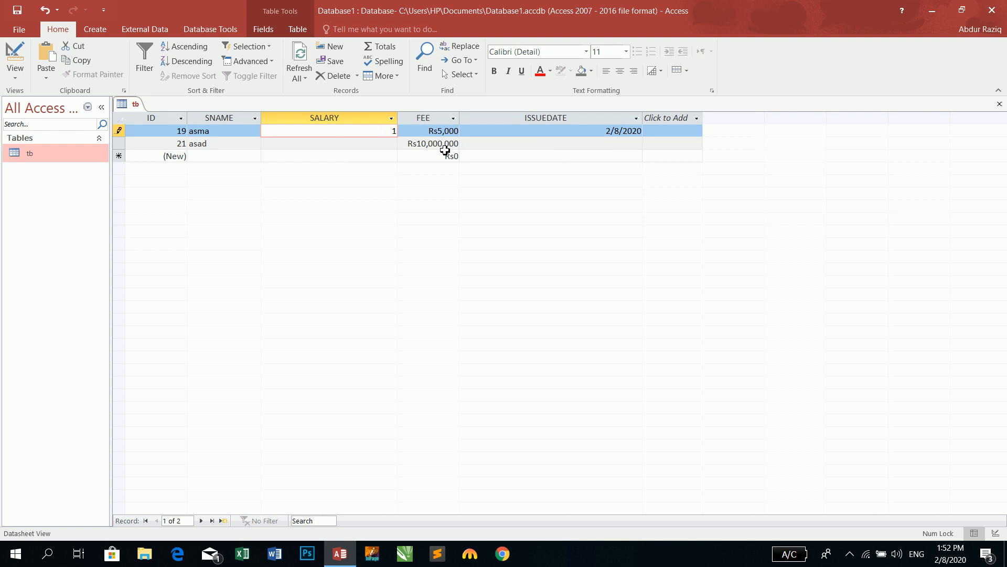
type("025478")
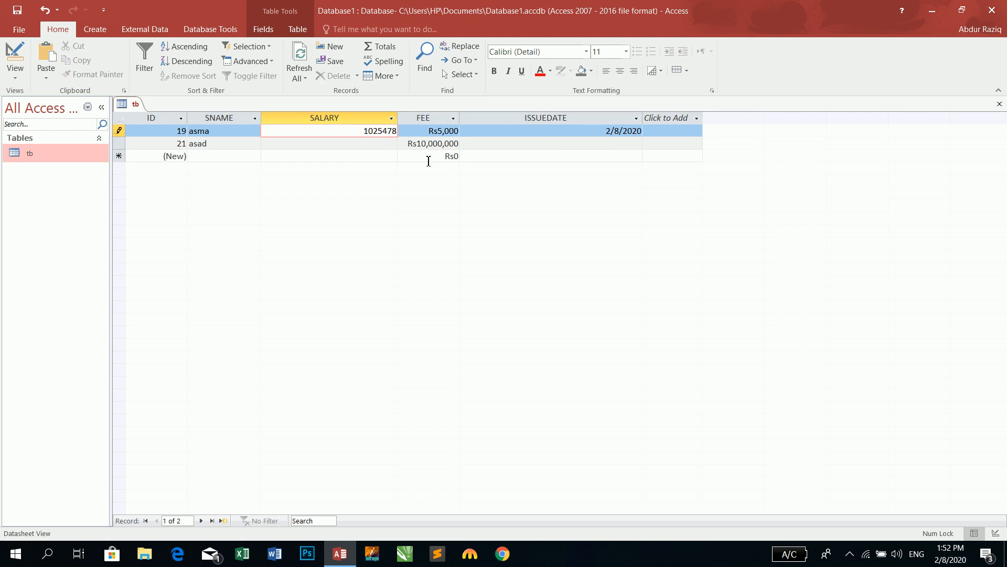
key("Tab")
Insert a 1 into the first record's SALARY to make it 10215478
left_click(373, 131)
type("1")
key("Tab")
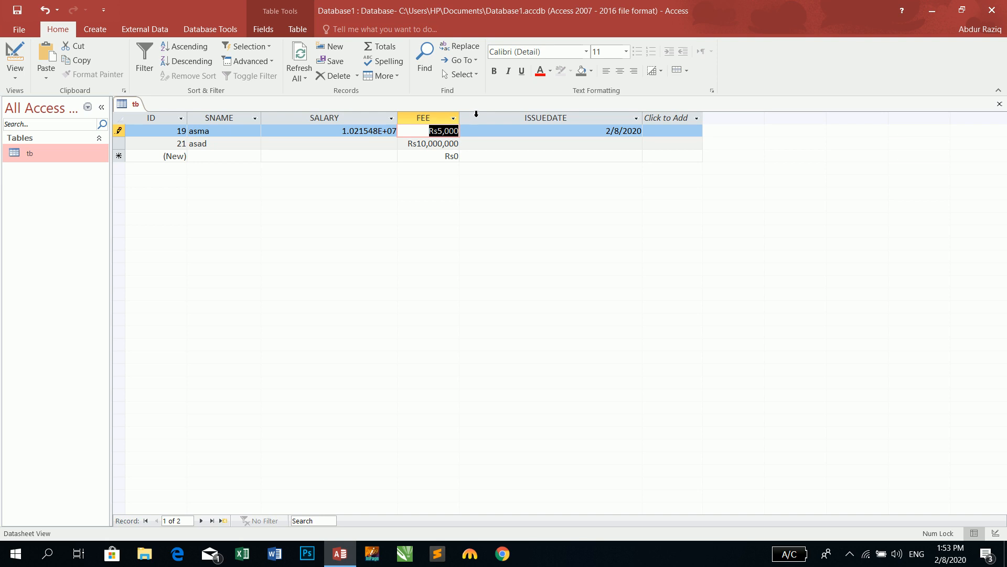
Set the SALARY field size to Double in Design view, and return to the datasheet
left_click(15, 56)
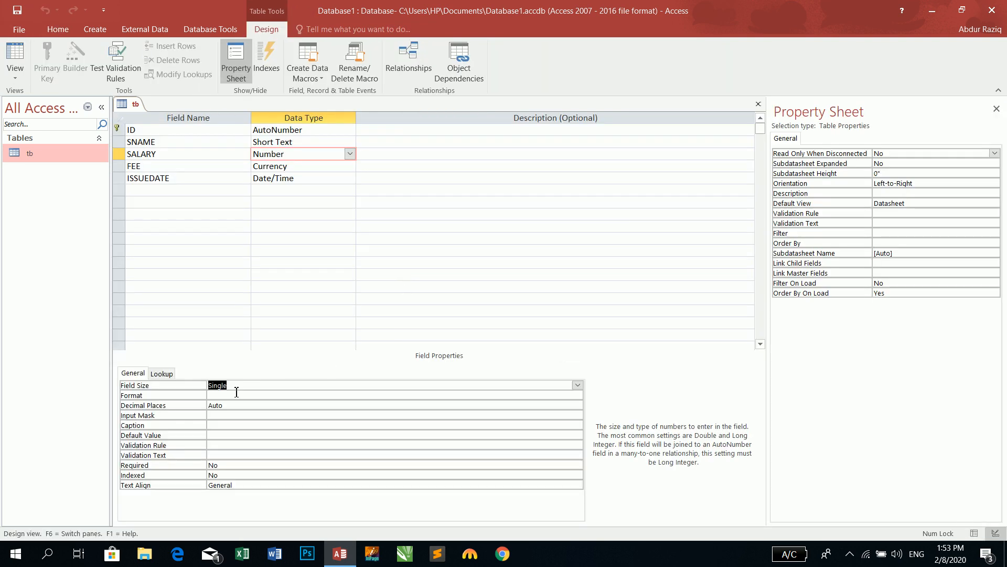
left_click(578, 388)
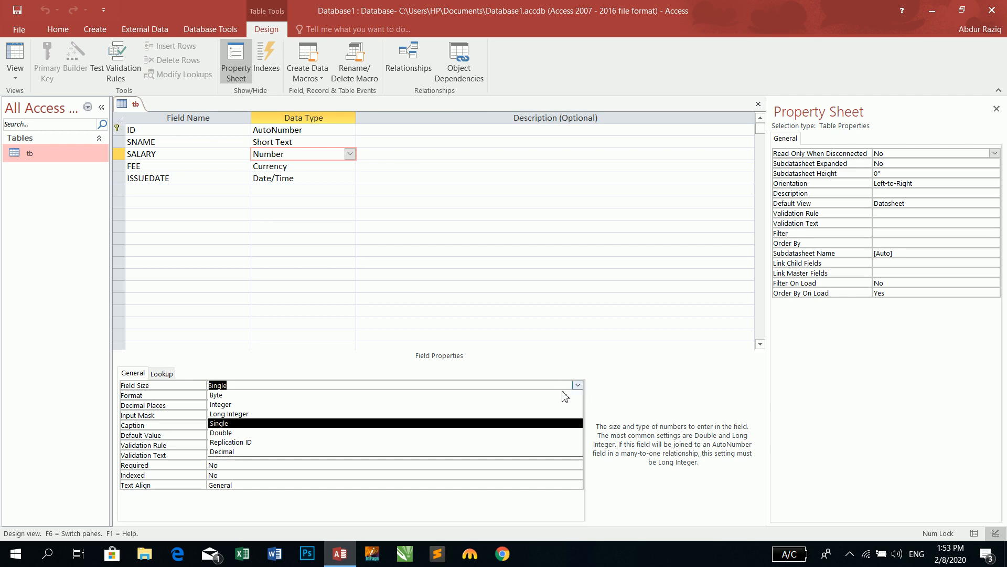
left_click(369, 434)
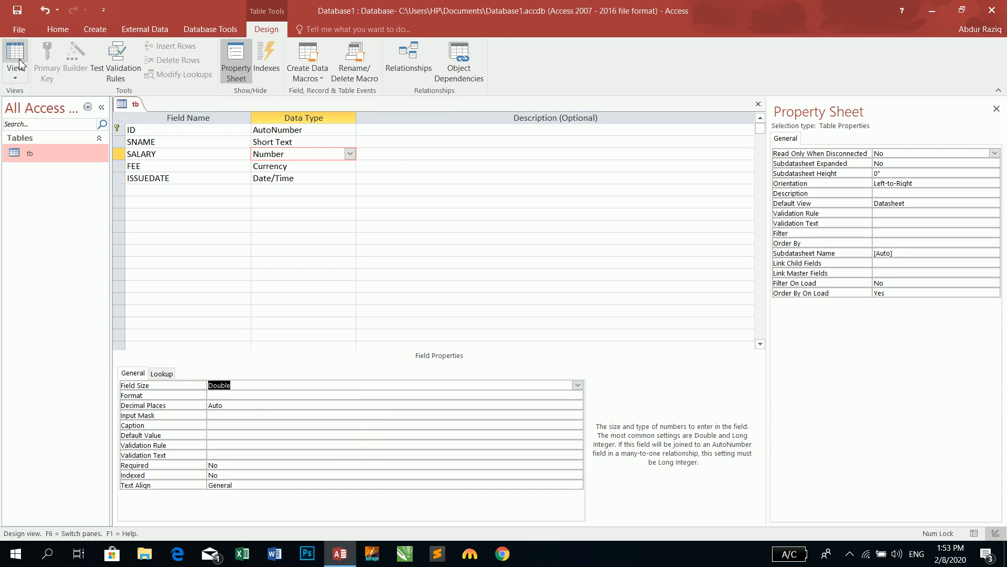
left_click(58, 29)
left_click(15, 58)
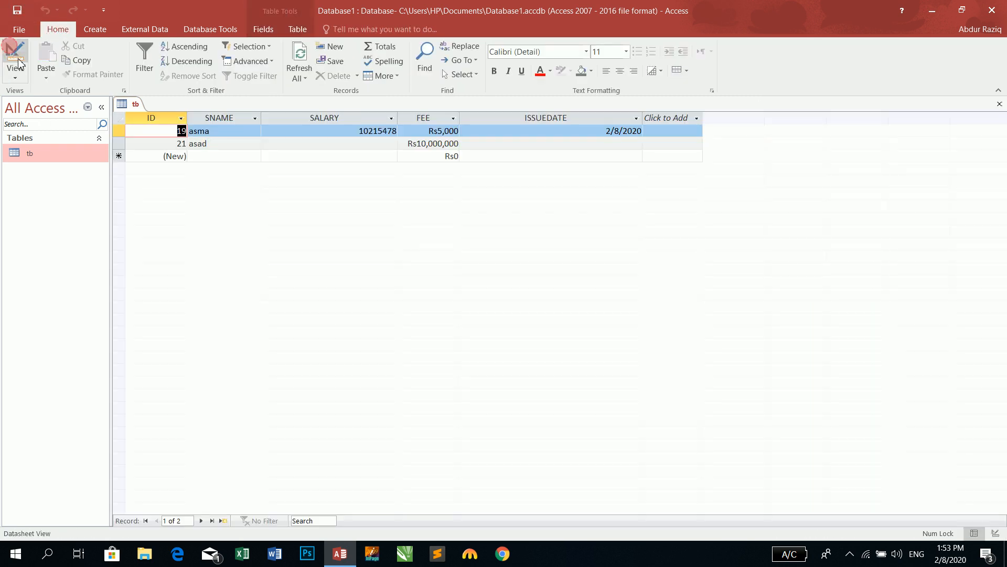
double_click(354, 131)
key("BackSpace")
type("102548")
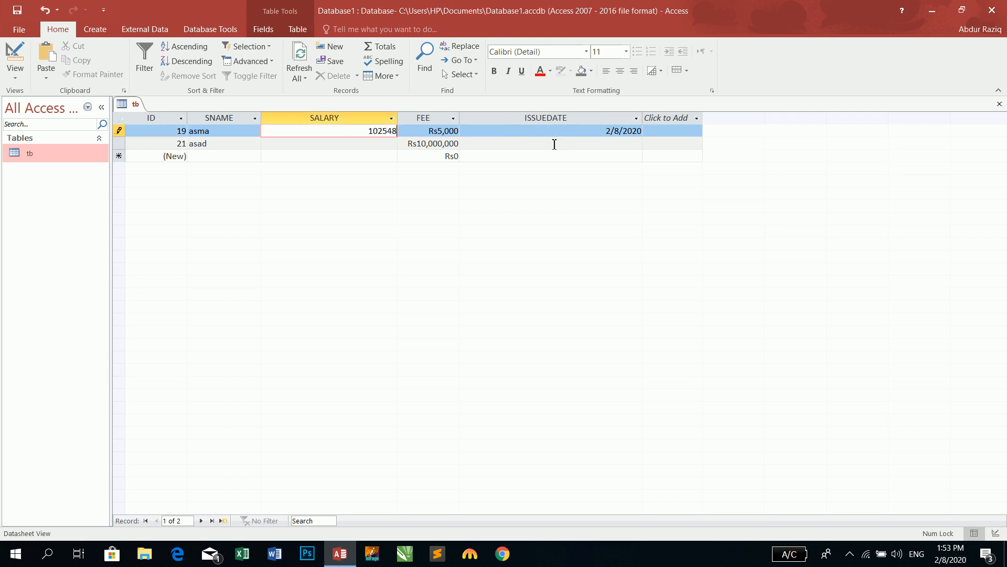
type("7521")
key("Tab")
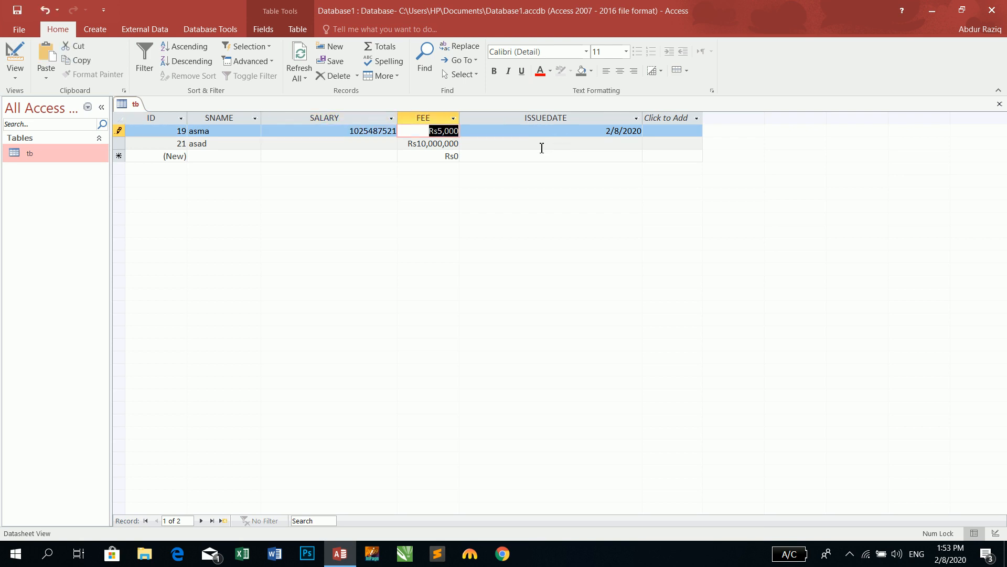
left_click(357, 134)
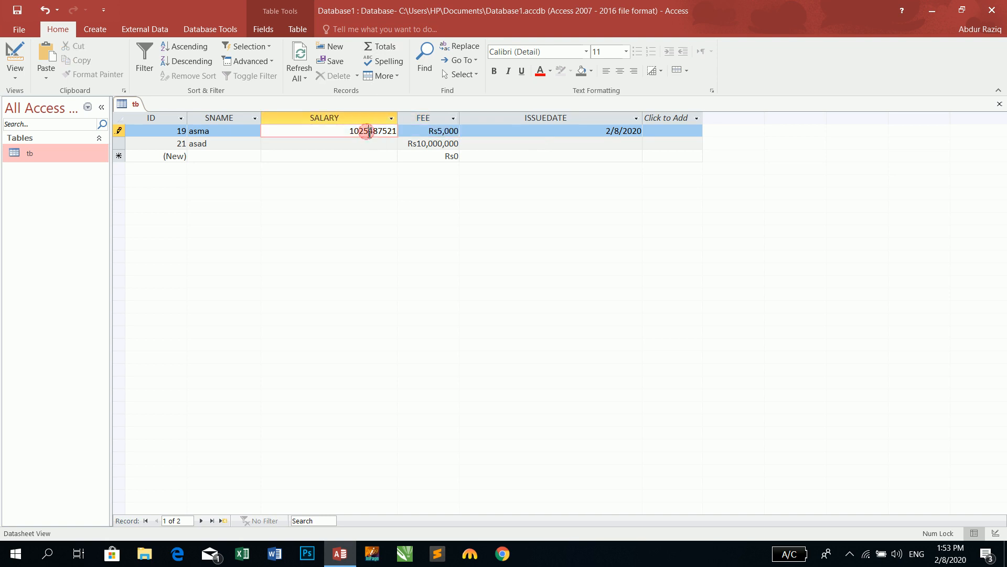
left_click(374, 131)
type("5")
key("Tab")
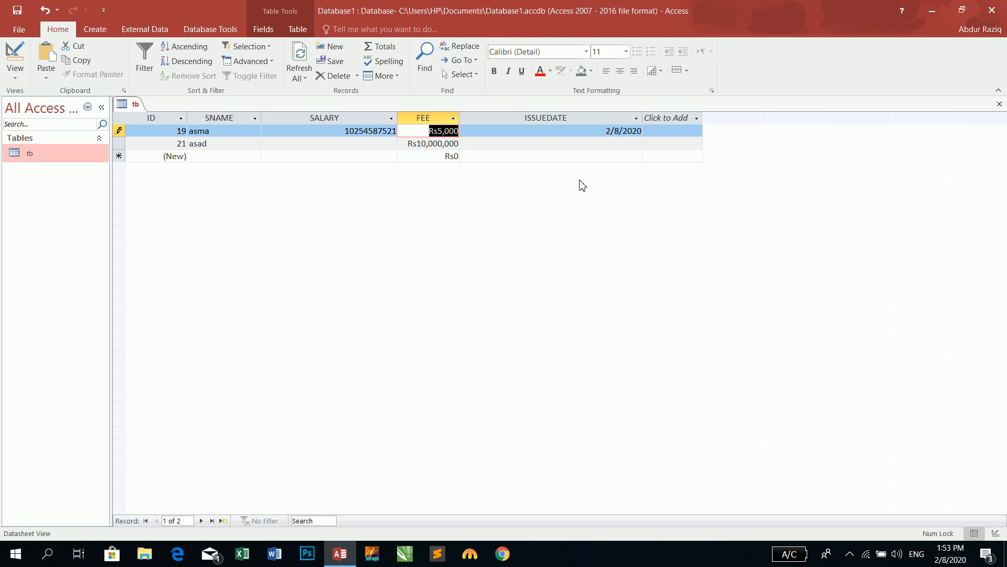
left_click(387, 135)
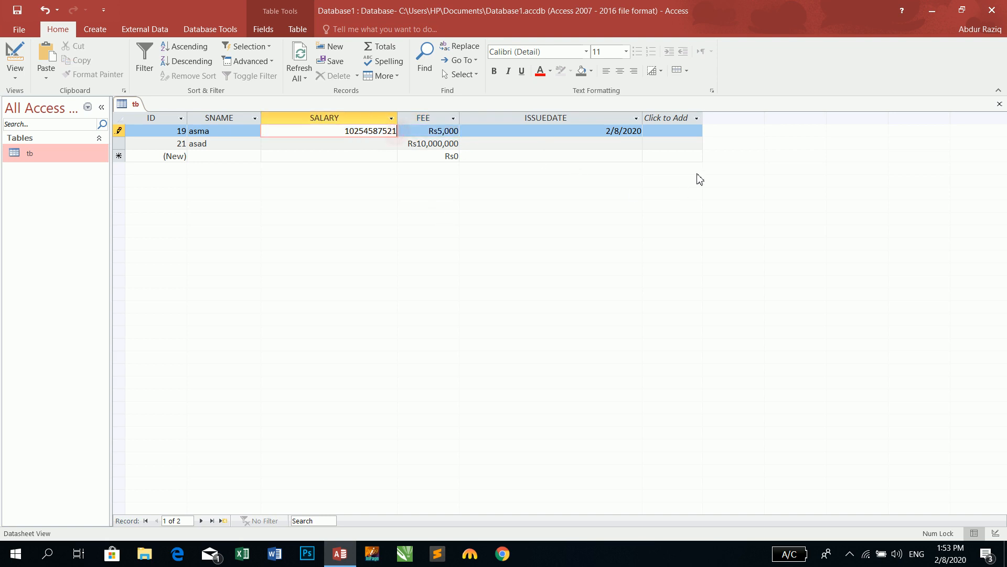
type(".5")
key("Tab")
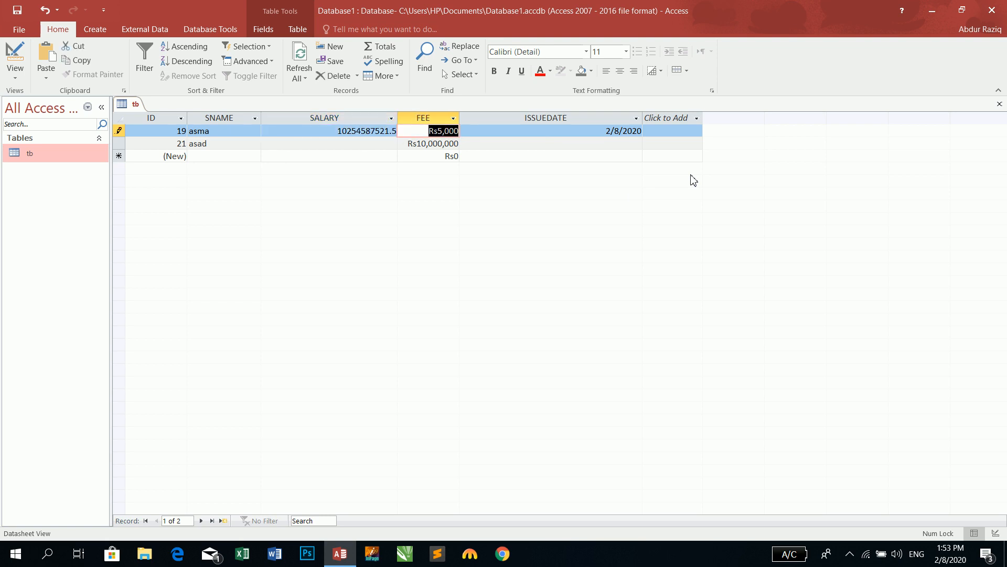
Set the SALARY field size to Replication ID in Design view, and save the table, accepting the loss of the existing data
left_click(14, 57)
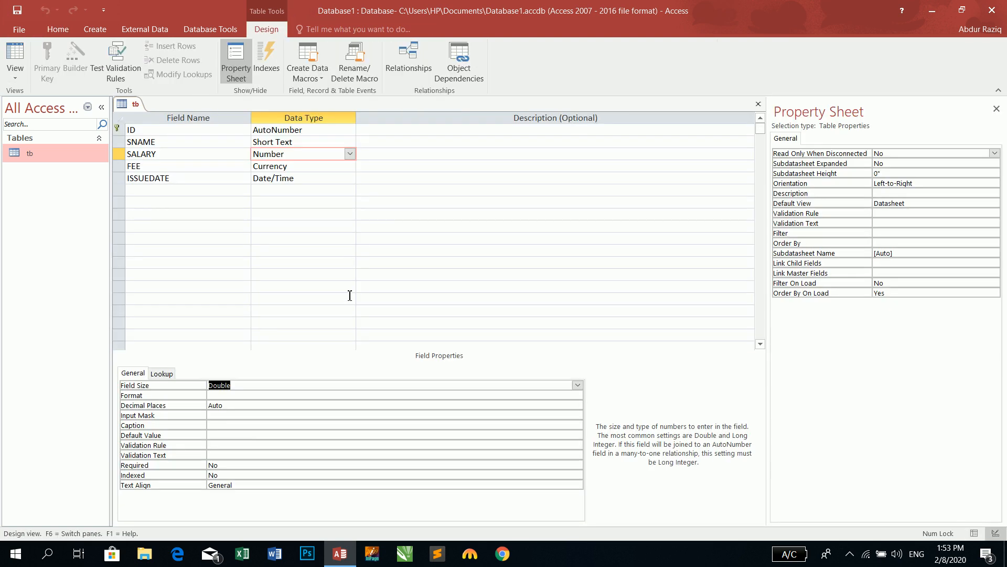
left_click(577, 385)
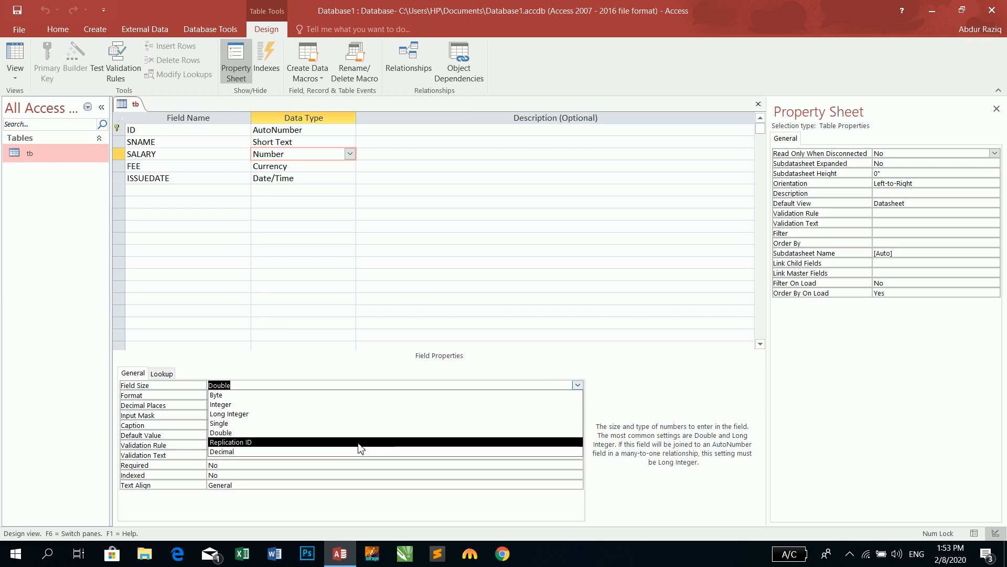
left_click(324, 446)
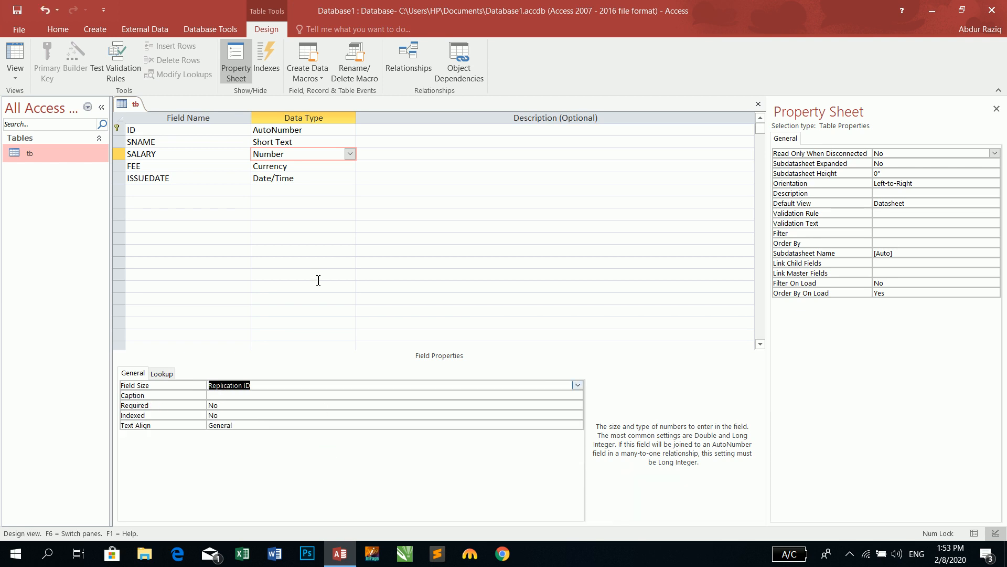
left_click(18, 9)
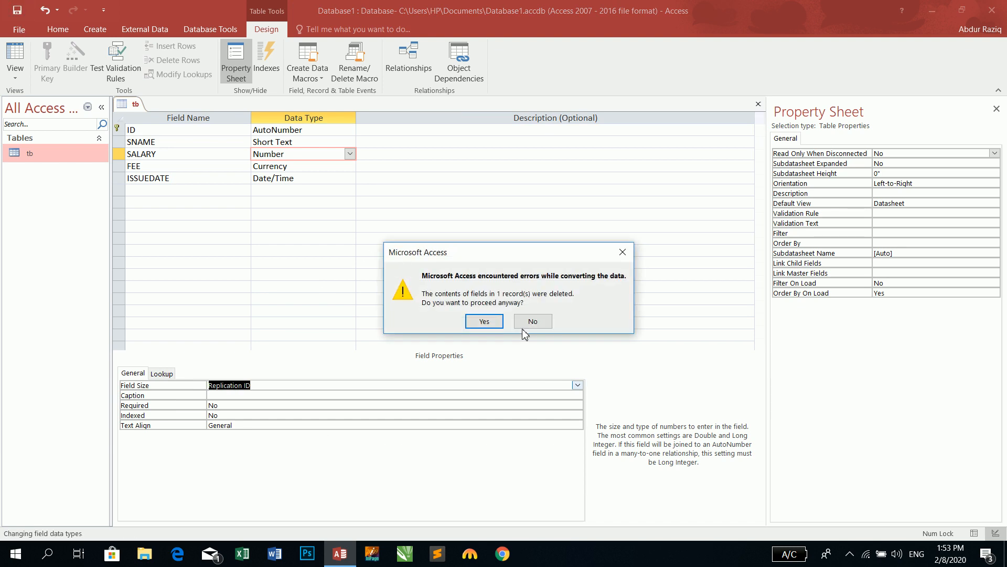
left_click(488, 322)
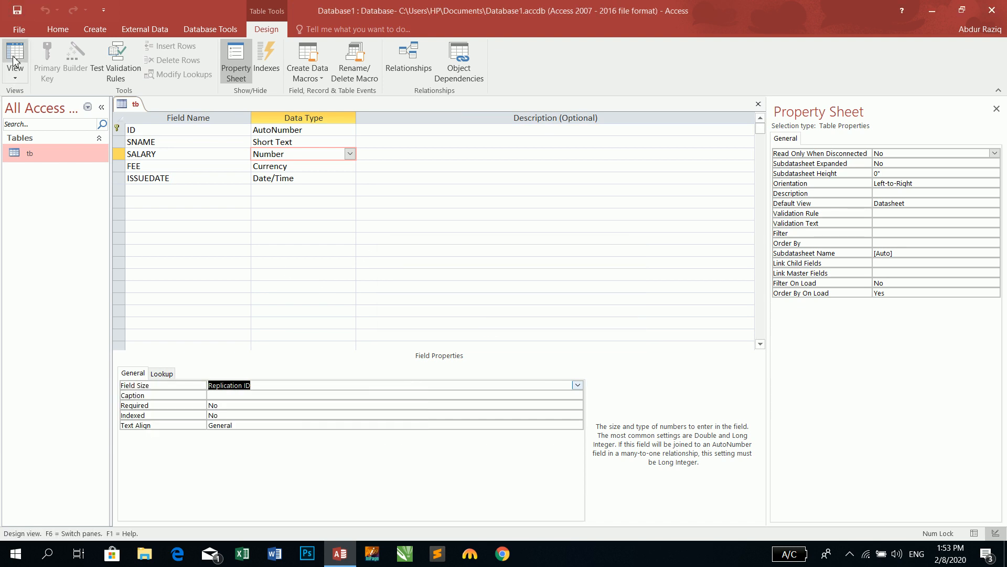
Try to enter 50 as the first record's SALARY in the datasheet, choosing to enter a new value when it is rejected
key("Tab")
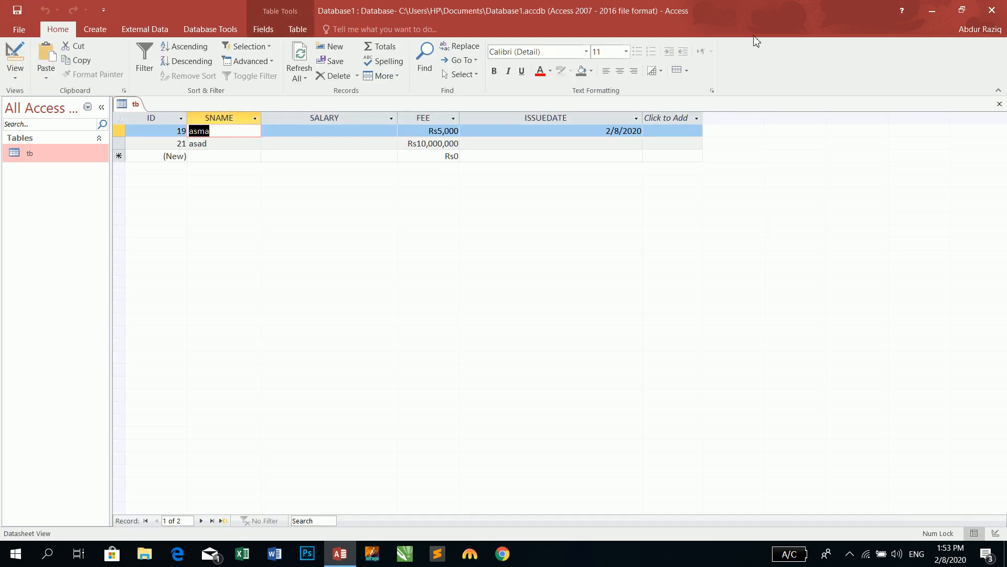
key("Tab")
key("Tab")
key("shift+Tab")
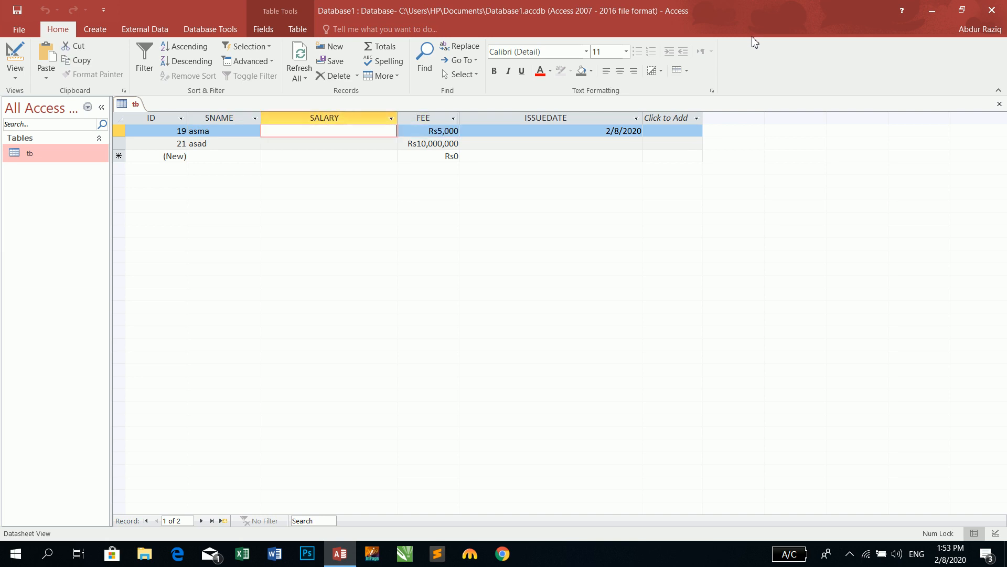
type("50")
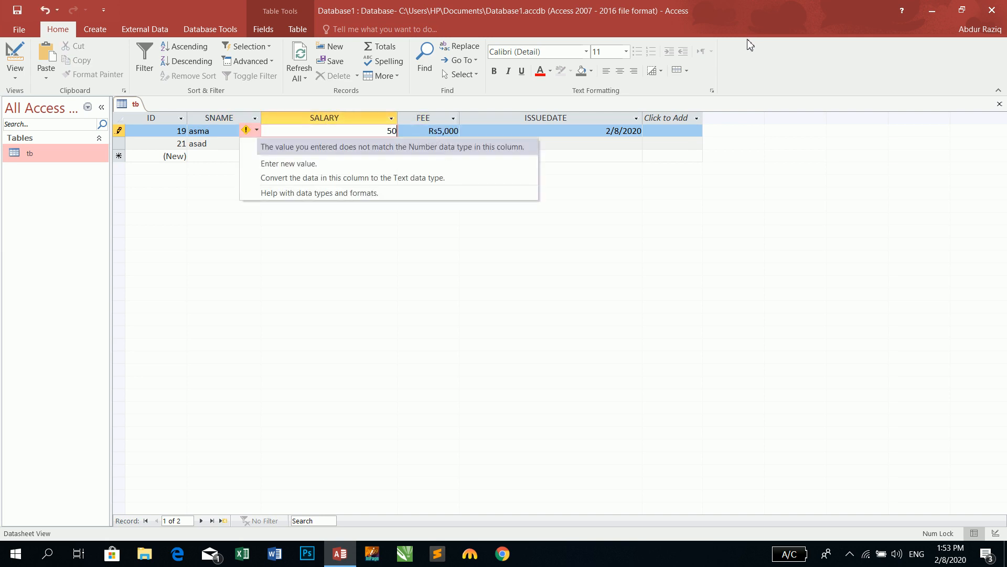
key("Down")
key("Down")
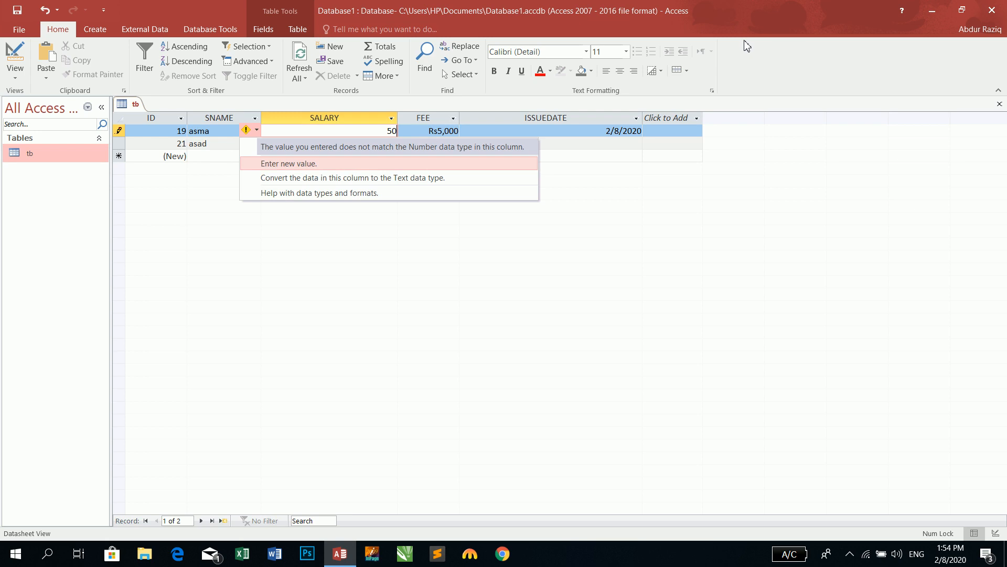
key("Return")
key("Return")
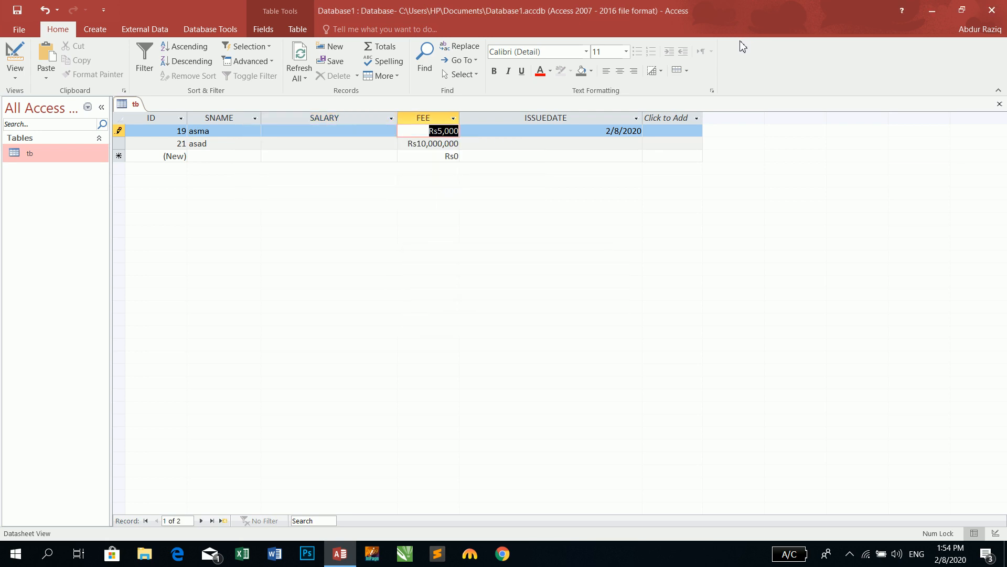
key("shift+Tab")
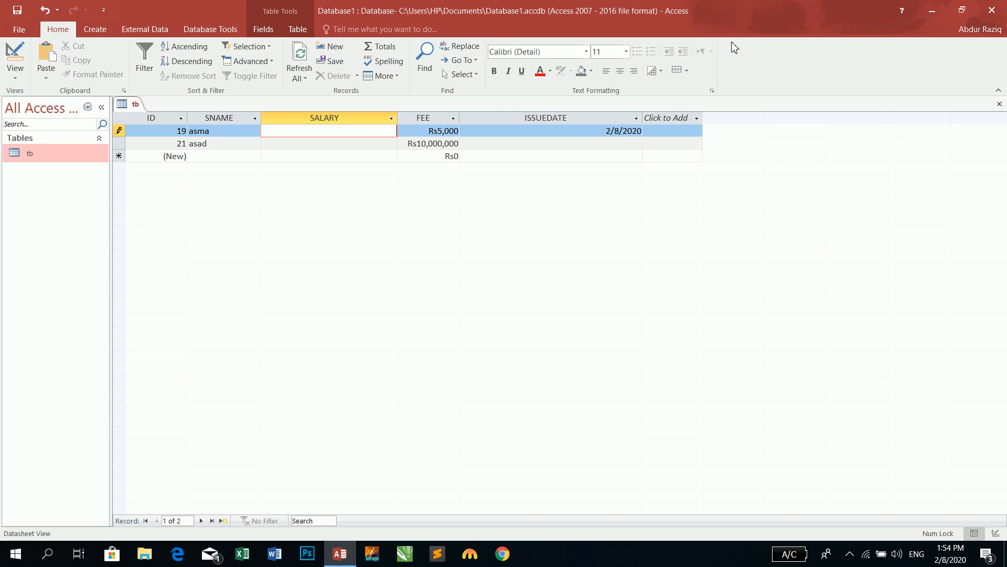
Try to change the SALARY field size to Decimal and to Long Integer in Design view
left_click(15, 58)
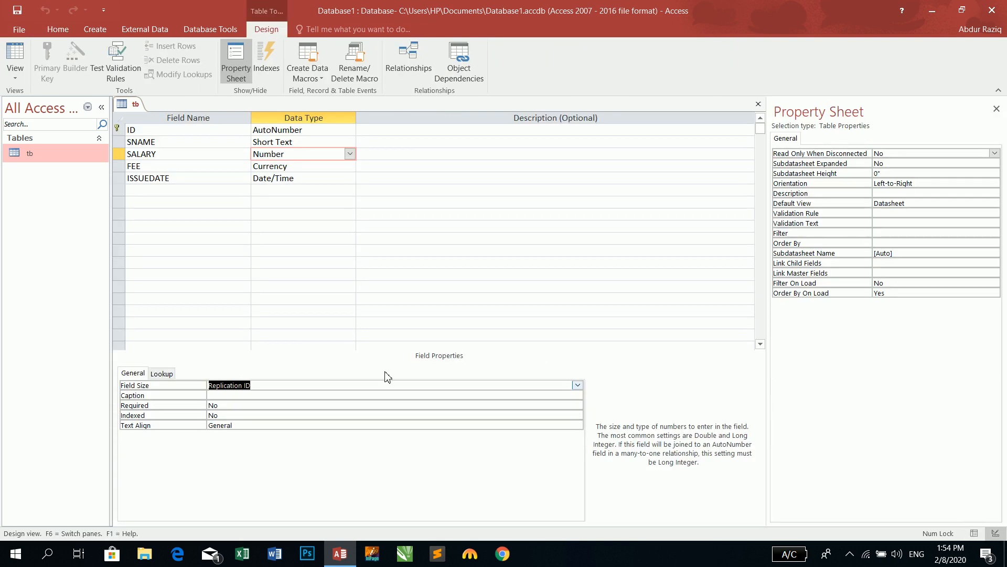
left_click(578, 385)
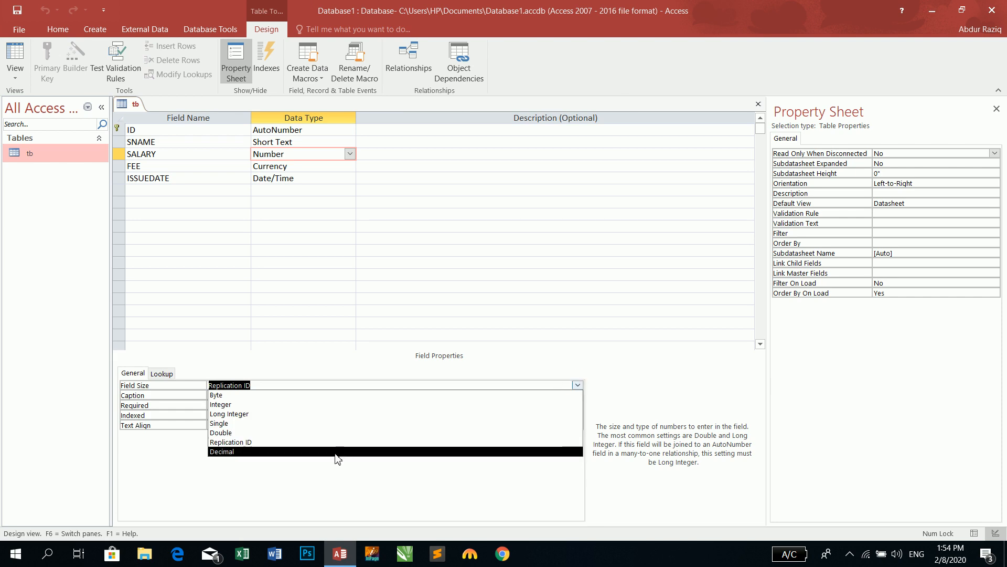
left_click(339, 454)
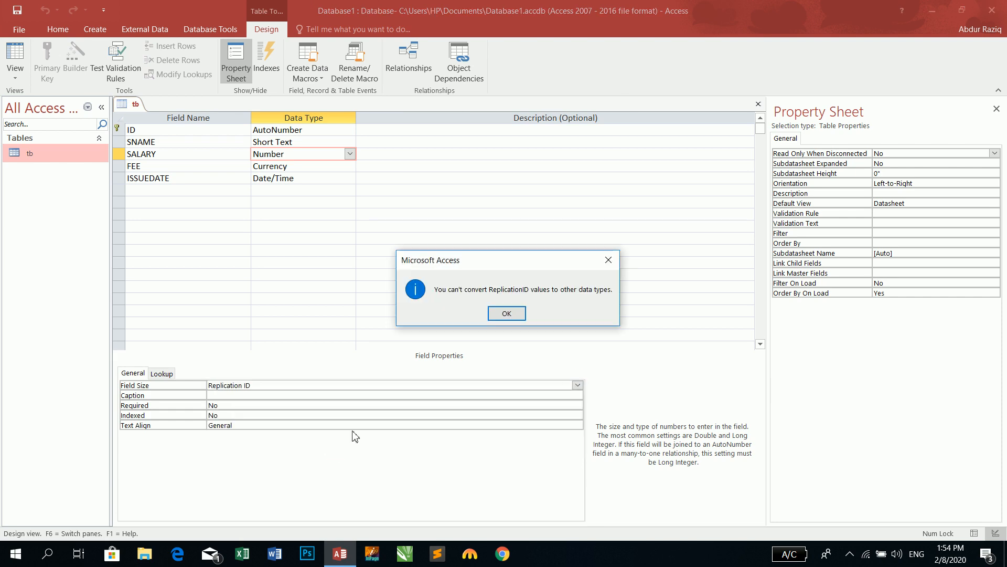
left_click(501, 312)
left_click(577, 385)
left_click(488, 415)
left_click(512, 315)
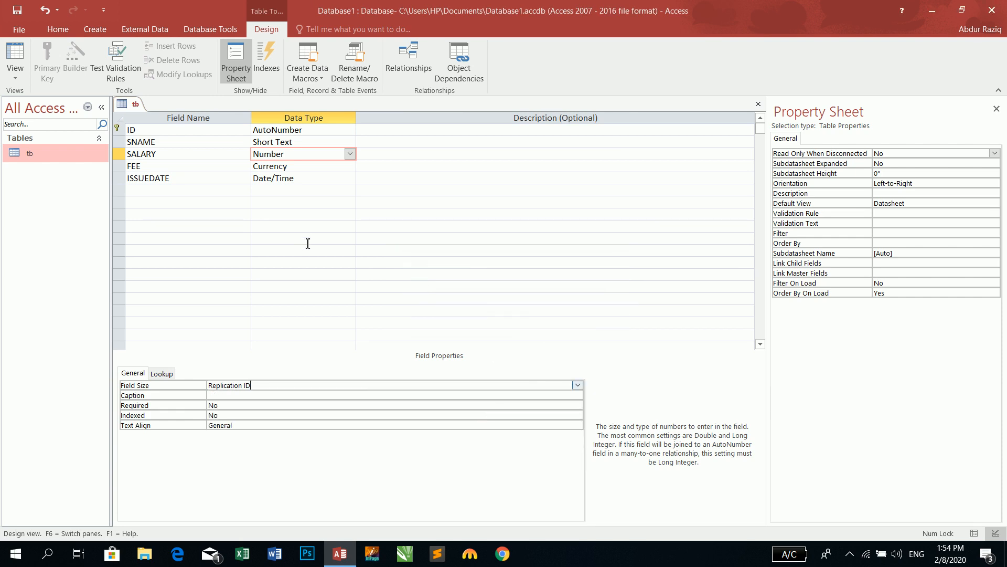
Permanently delete the SALARY field from the table design
right_click(121, 153)
left_click(160, 233)
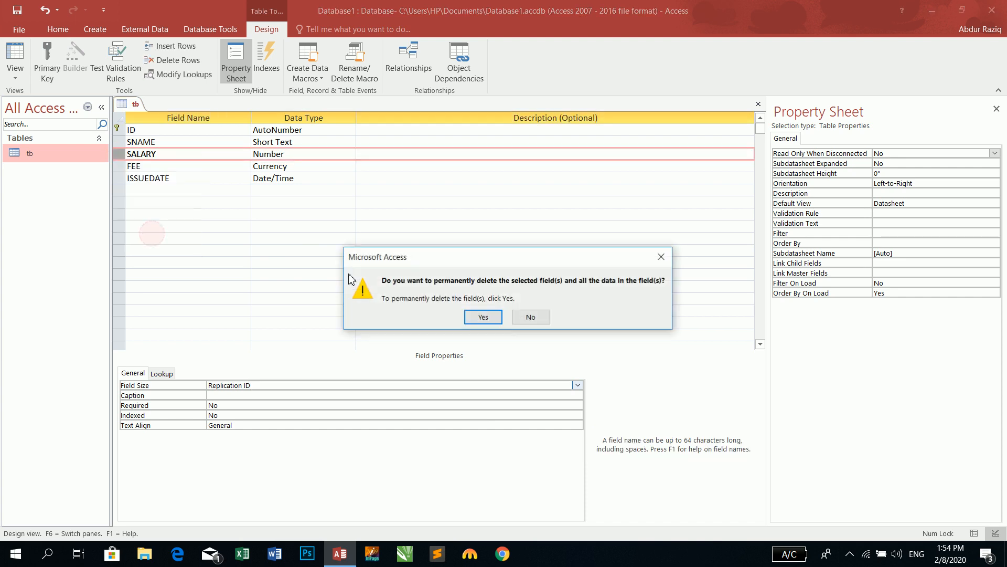
left_click(483, 317)
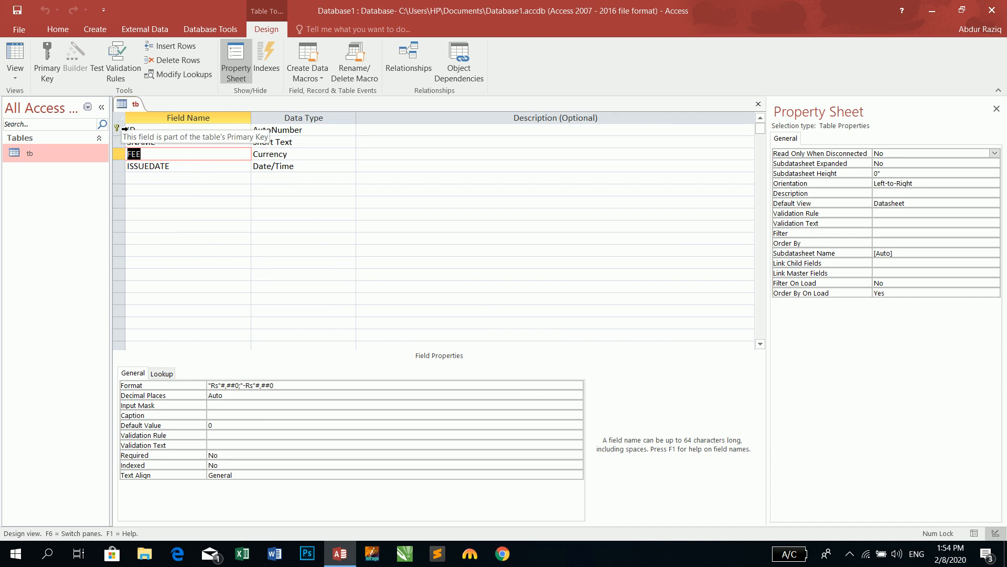
Add a field named Sallary with the Number data type below ISSUEDATE
left_click(169, 178)
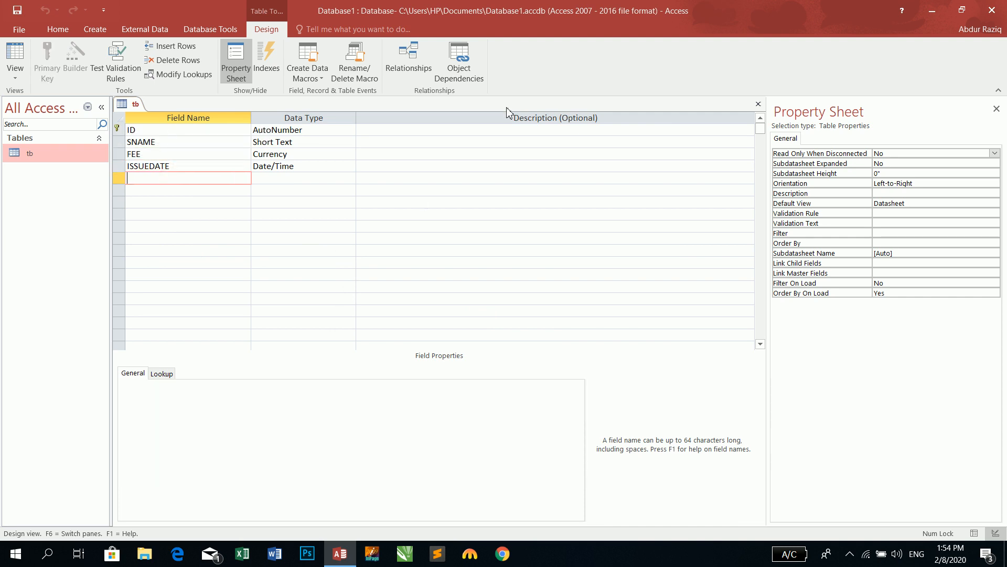
type("Sallary")
key("Tab")
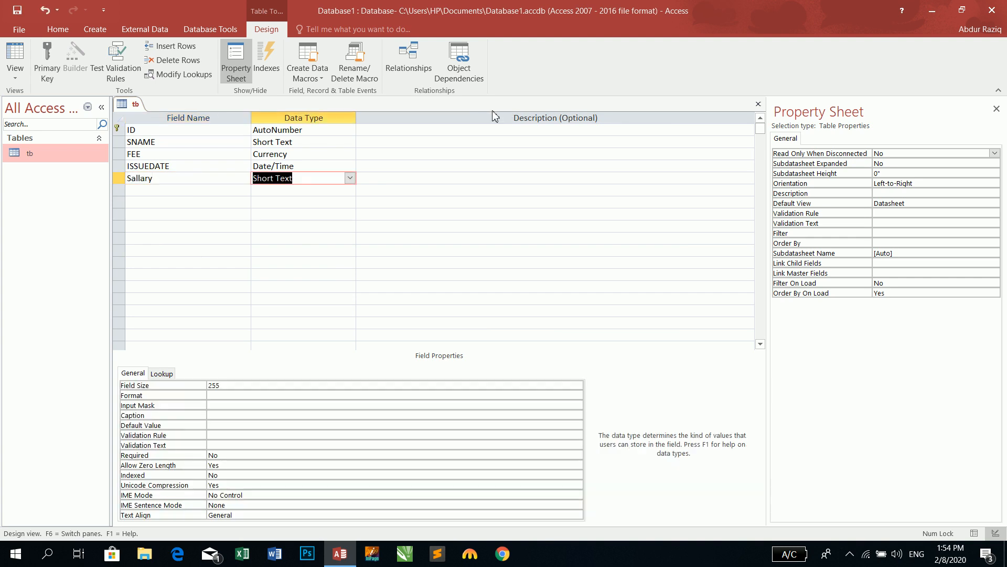
type("Number")
key("Tab")
left_click(340, 180)
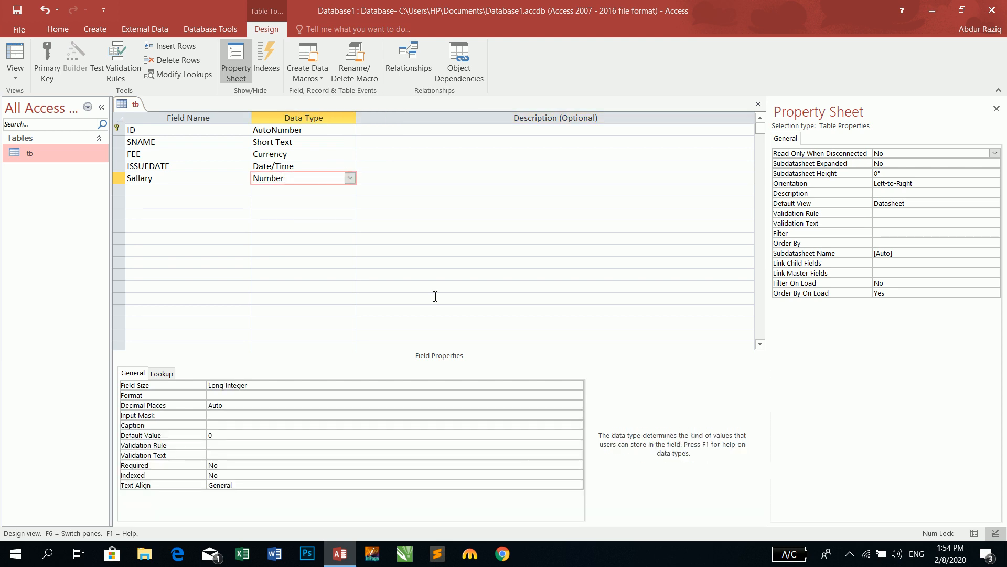
Set the Sallary field size to Decimal, save the table, and return to the datasheet
left_click(272, 387)
left_click(577, 385)
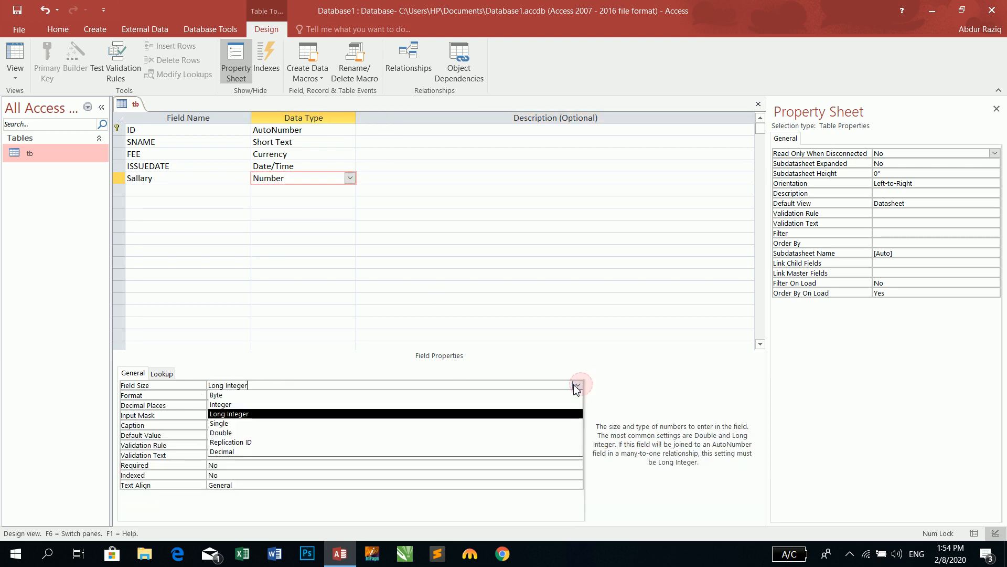
left_click(280, 452)
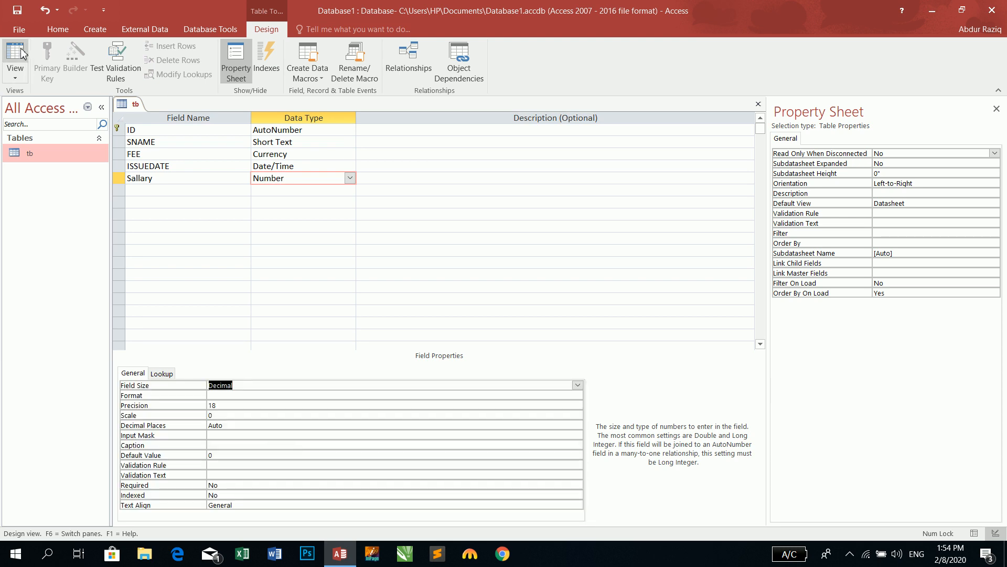
left_click(21, 7)
left_click(16, 63)
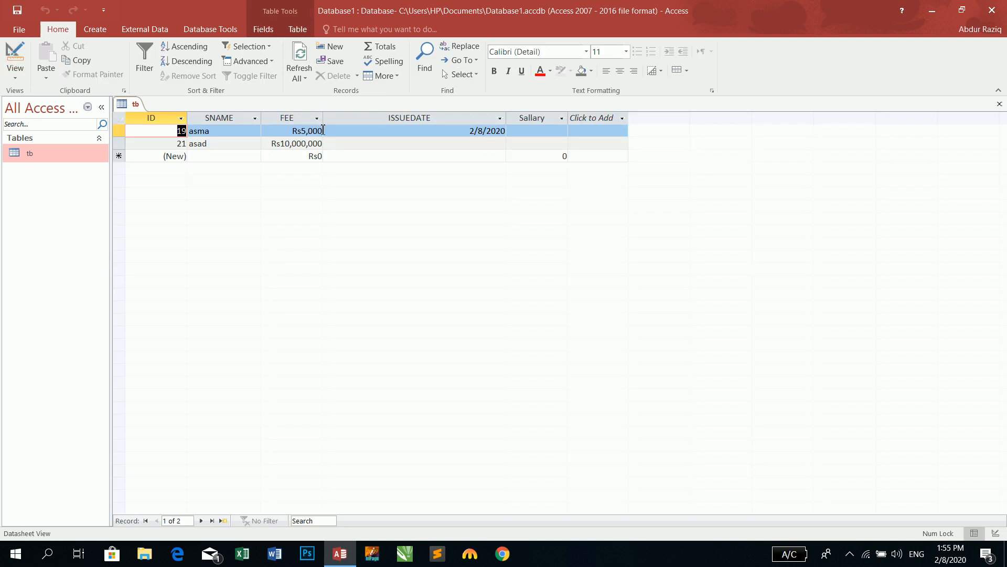
Enter 500 as the first record's Sallary
left_click(390, 130)
left_click(540, 130)
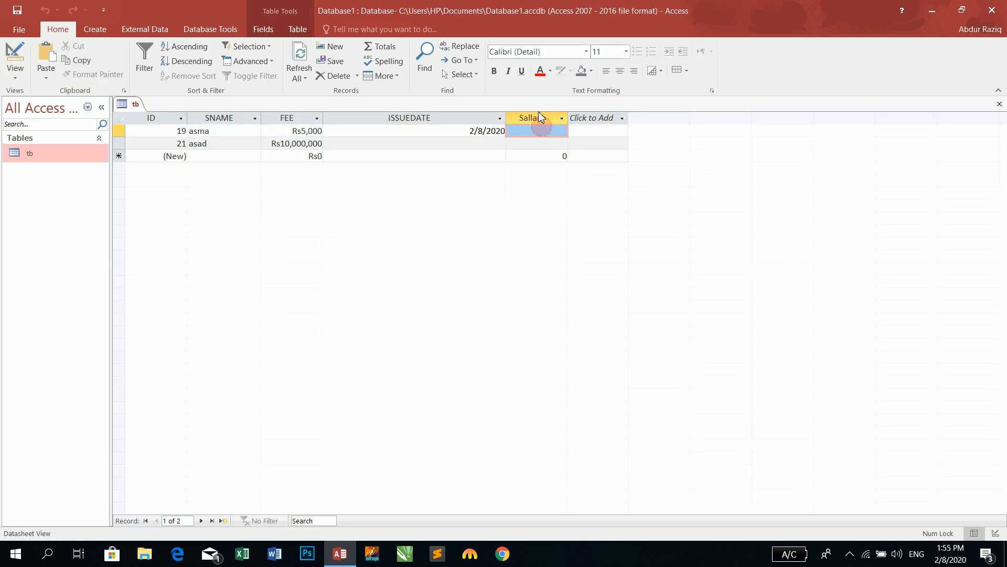
type("500")
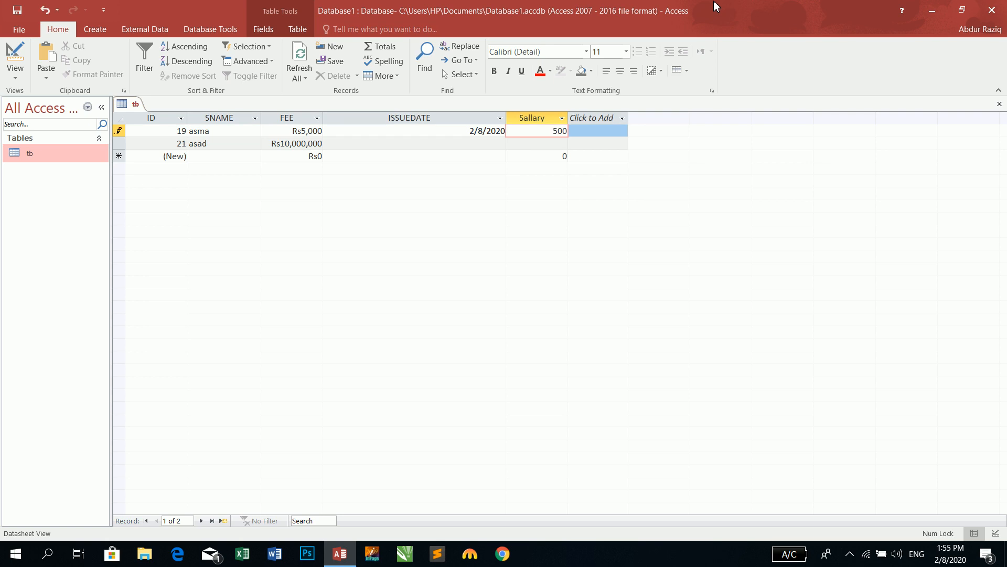
key("Return")
Test the decimal value 80.54 in the first record's Sallary, and replace it with 58745214
left_click(553, 129)
type("80.54")
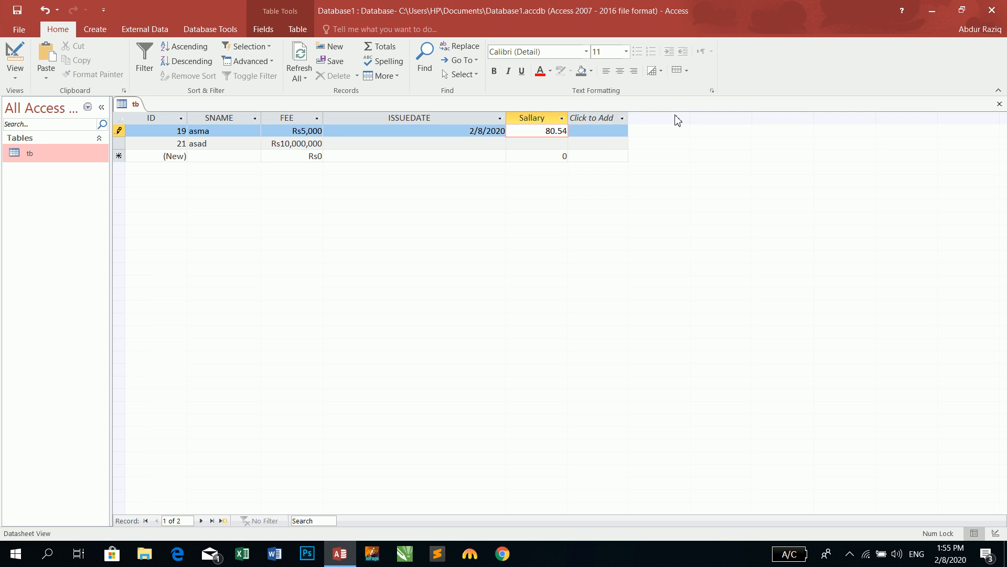
key("Return")
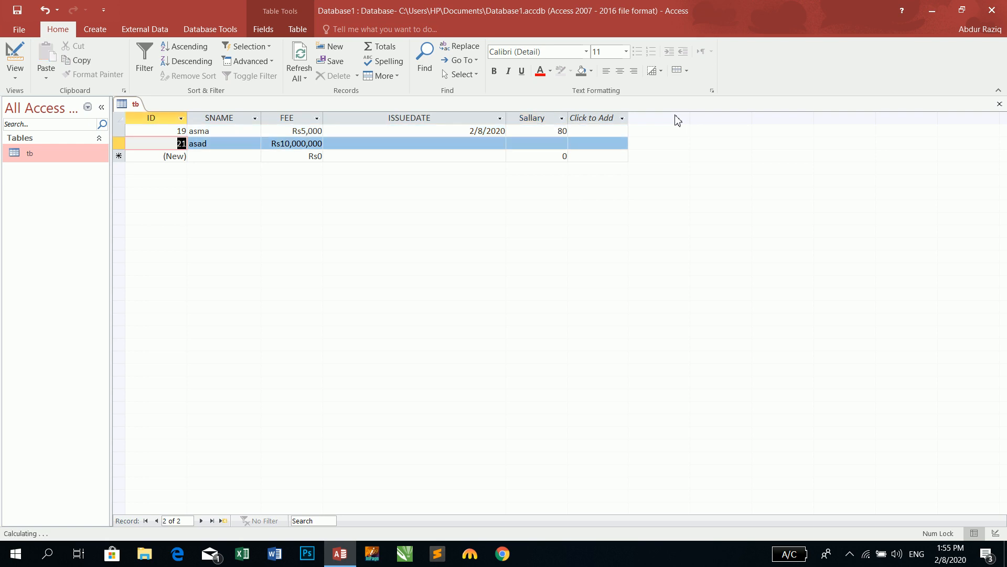
type("58745214")
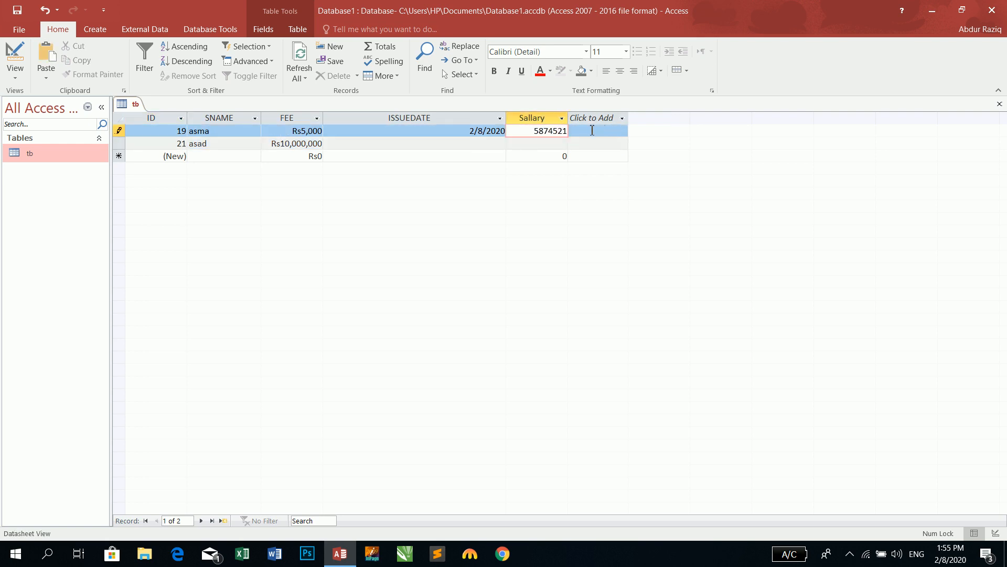
key("Tab")
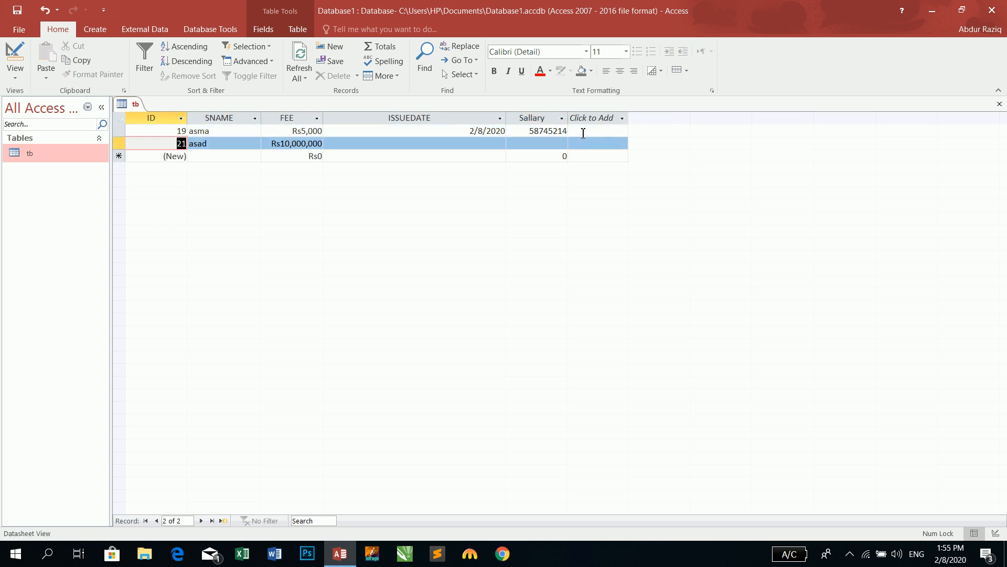
double_click(551, 133)
left_click(551, 134)
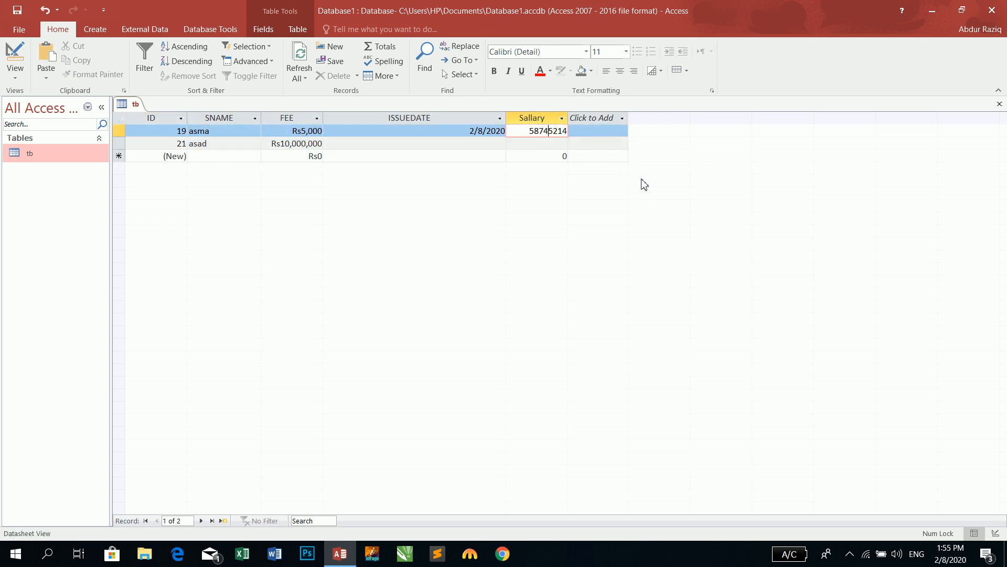
type("69")
key("Tab")
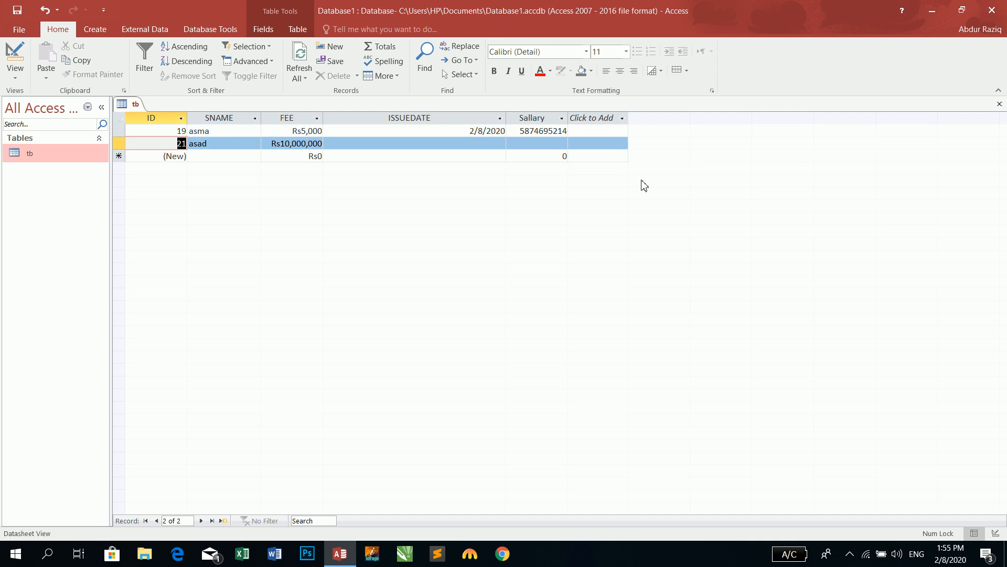
left_click(547, 131)
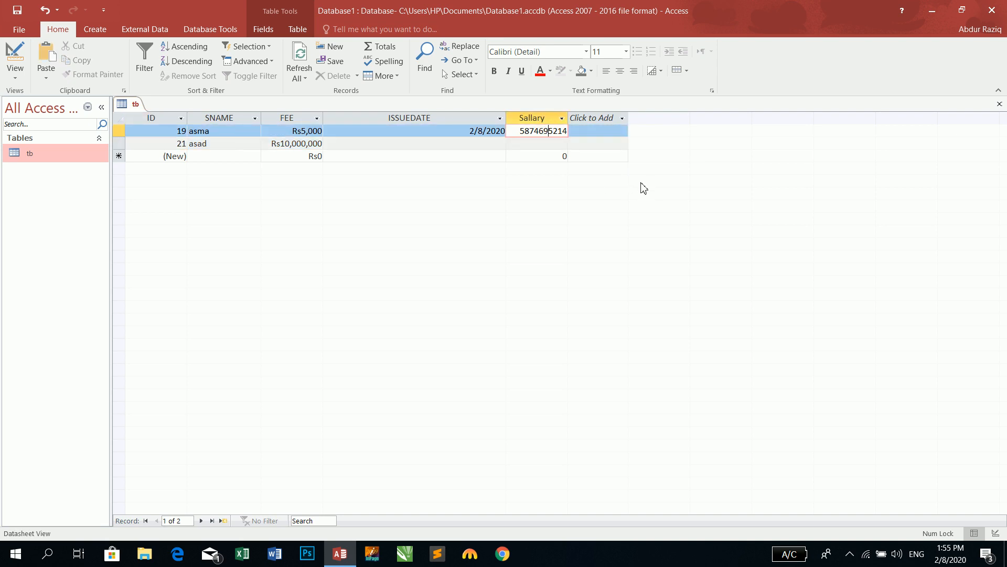
type("3")
key("Tab")
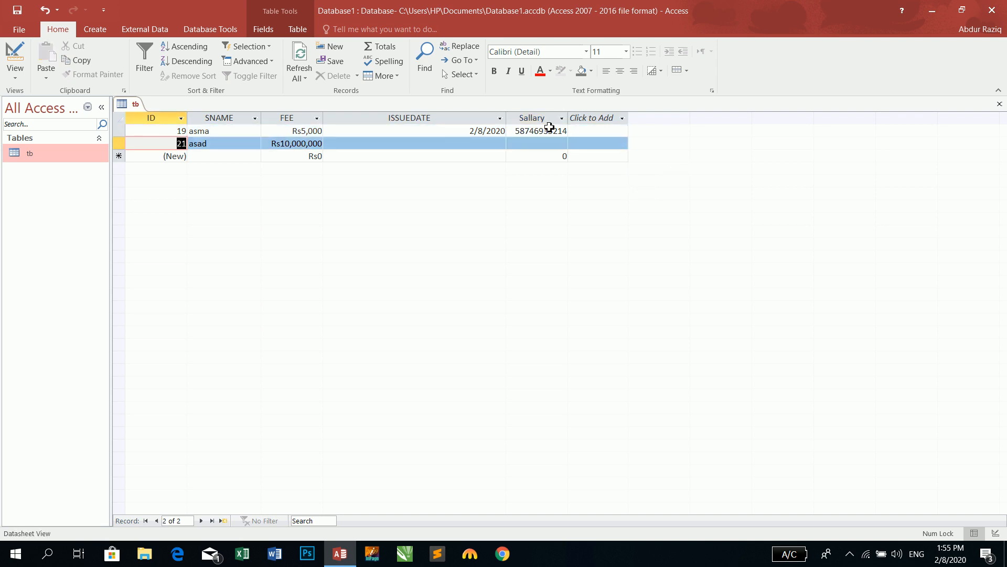
left_click(549, 130)
type("6")
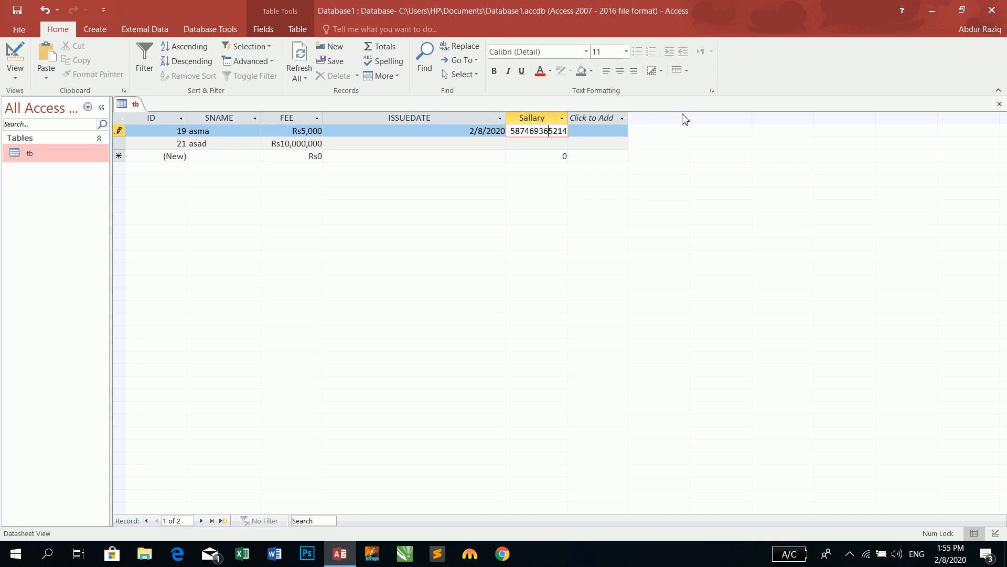
key("Tab")
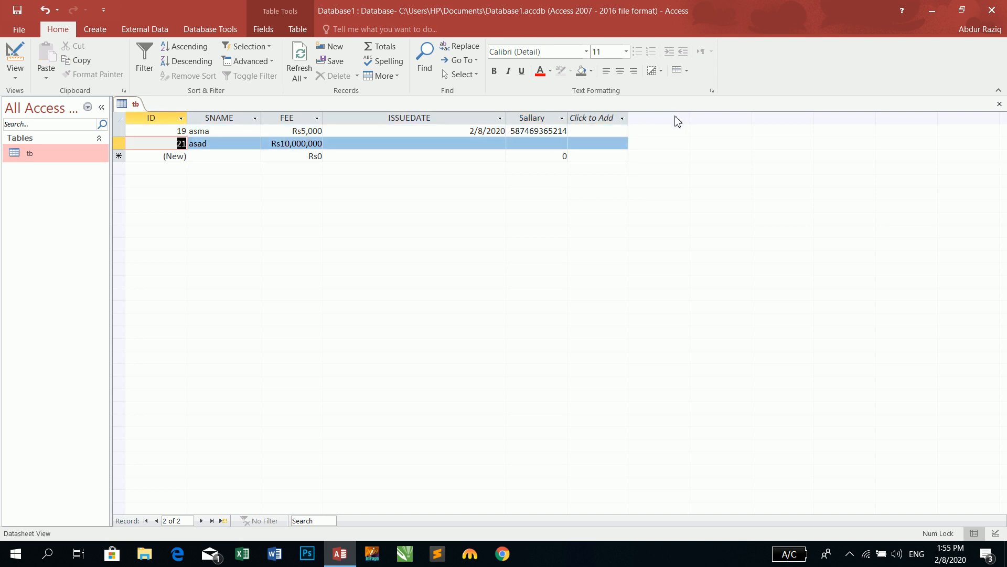
Widen the Sallary column slightly and place the cursor in the first record's Sallary value
left_click_drag(569, 113, 598, 114)
left_click(614, 117)
left_click(563, 134)
left_click(560, 131)
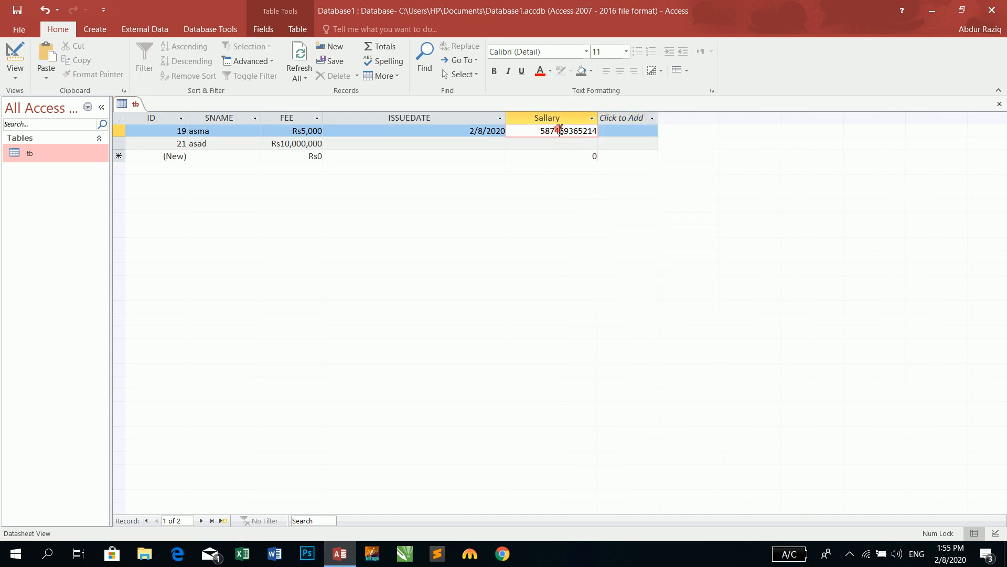
Switch the table to Design View and change the Sallary field size to Byte, and finally to Long Integer
left_click(16, 59)
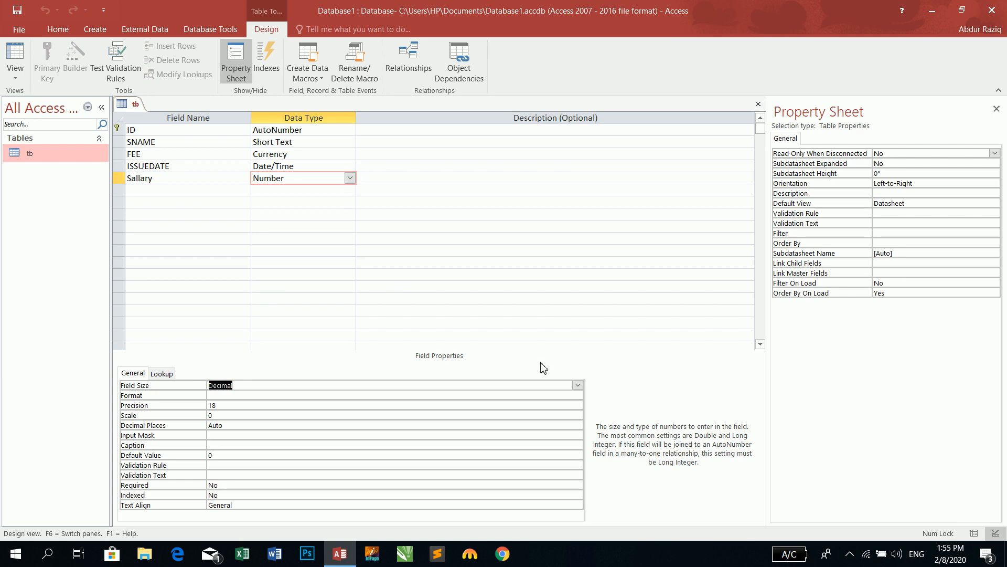
left_click(577, 387)
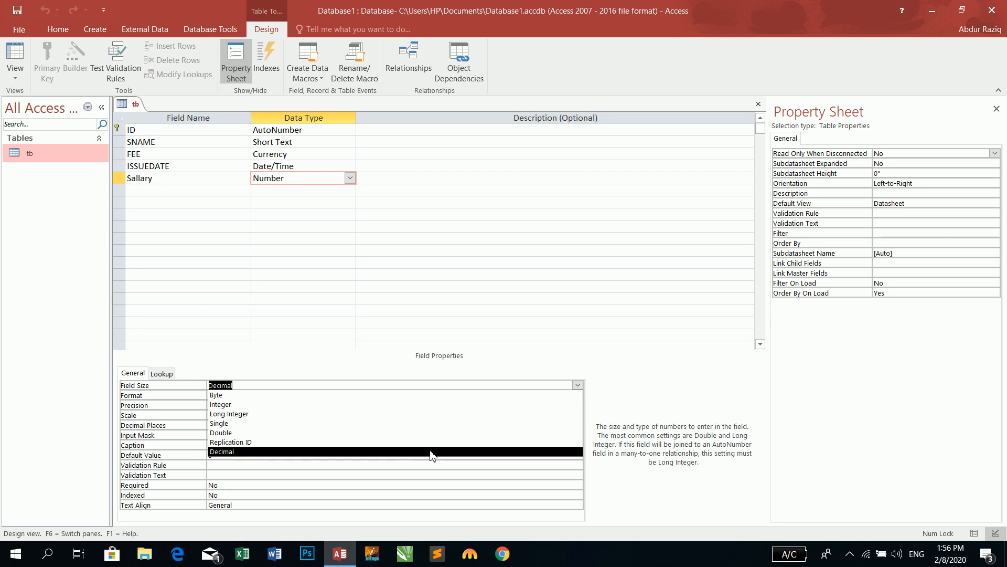
left_click(265, 395)
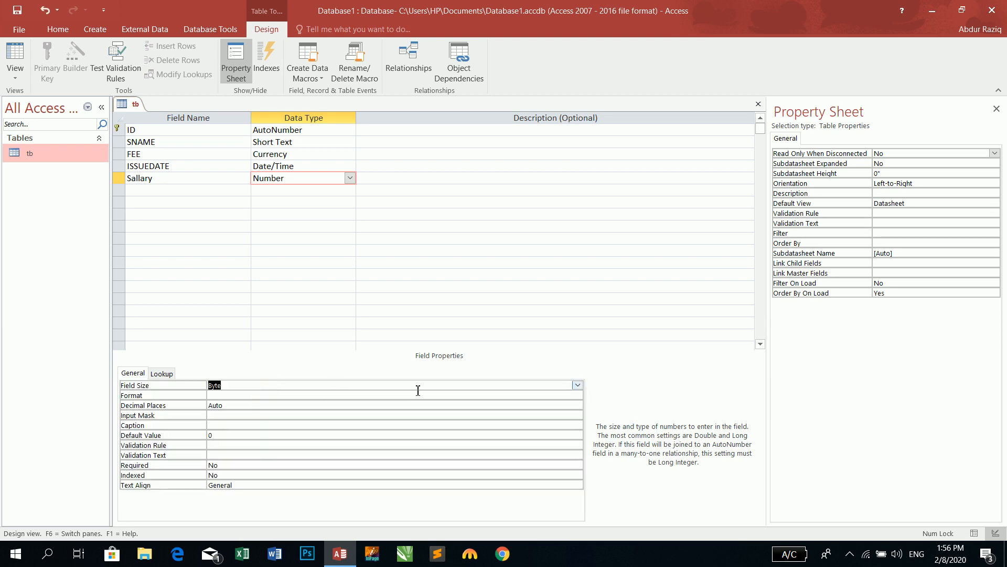
left_click(578, 385)
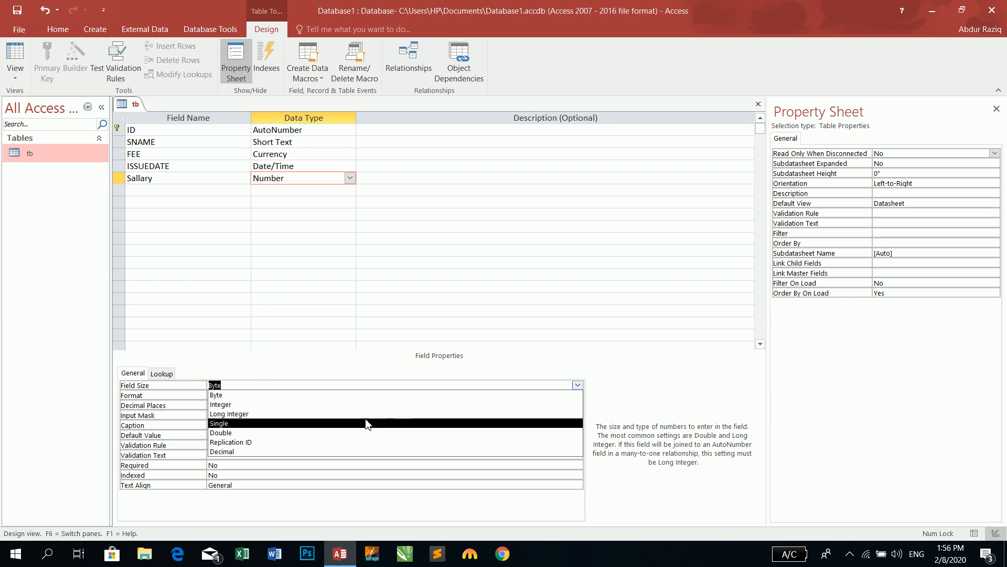
left_click(289, 414)
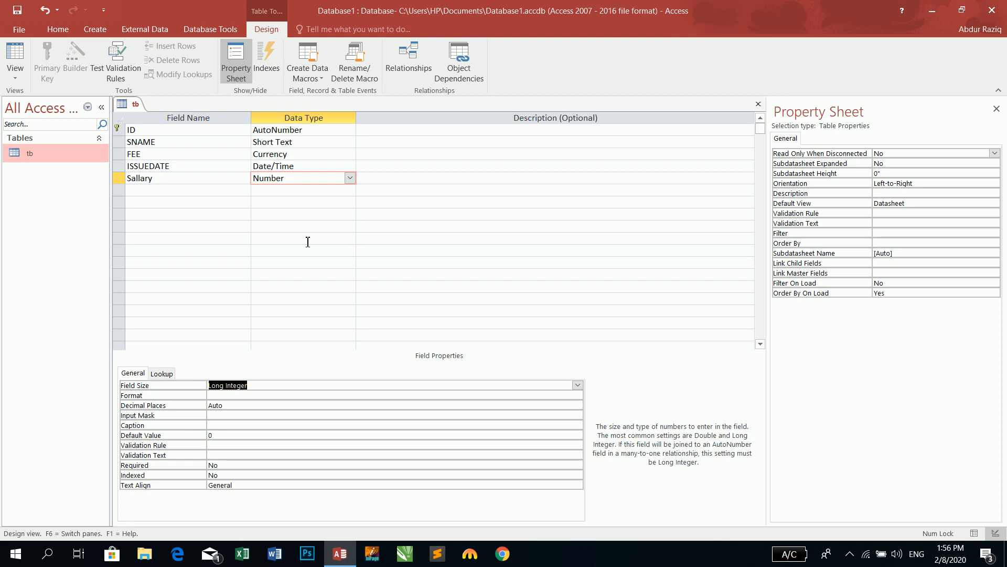
Set the Sallary field's decimal places to 2, save the table accepting the data loss, and return to the datasheet
left_click(579, 385)
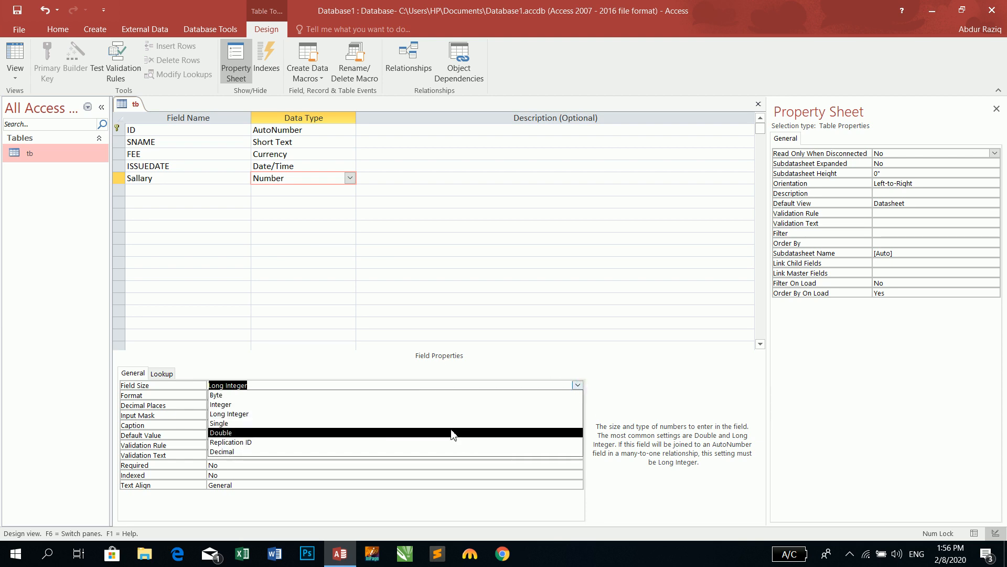
left_click(13, 346)
left_click(382, 403)
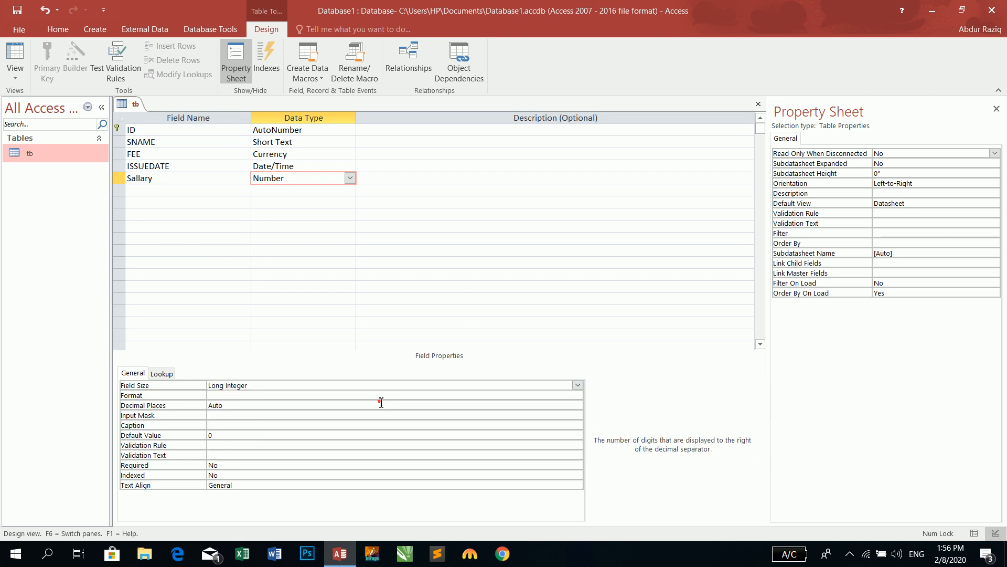
left_click(577, 404)
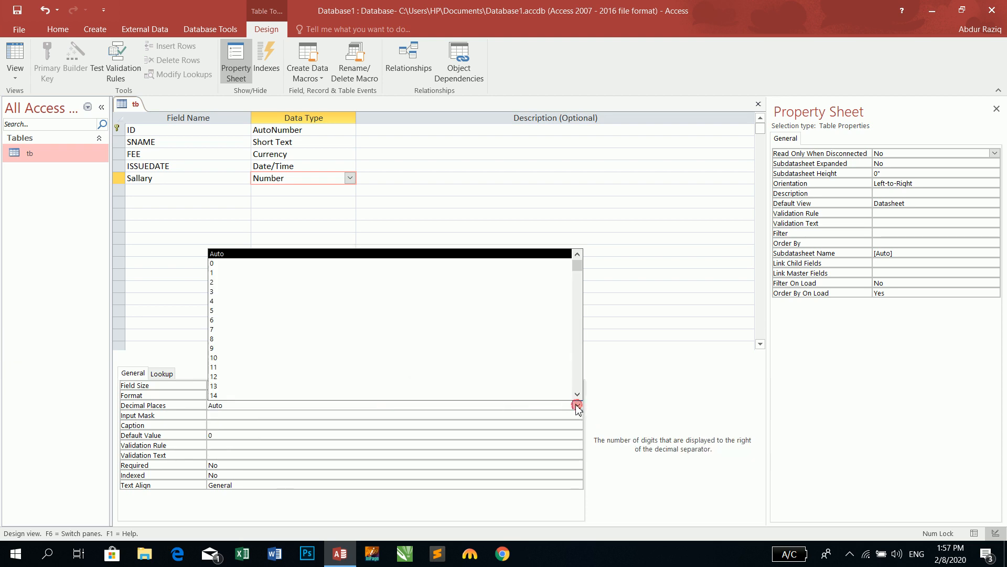
left_click(220, 282)
left_click(16, 14)
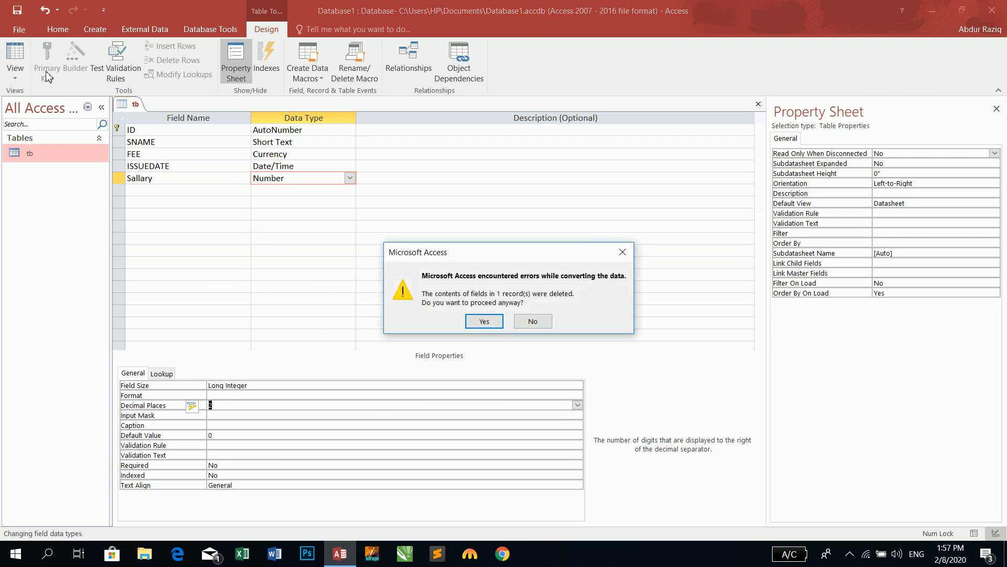
left_click(480, 317)
left_click(3, 67)
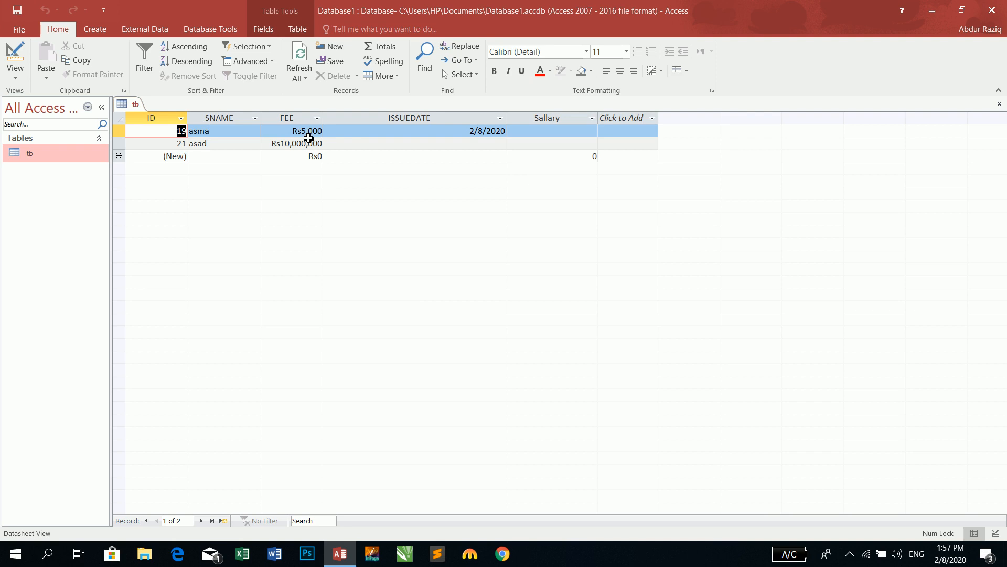
Enter 5000 as the first record's Sallary to test the Long Integer size
left_click(565, 131)
type("5")
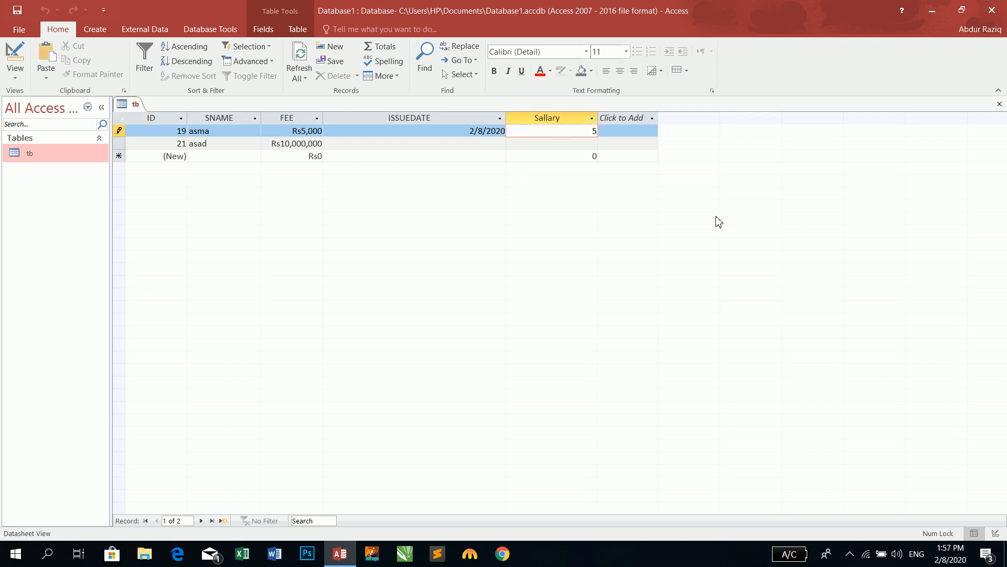
type("000")
key("Return")
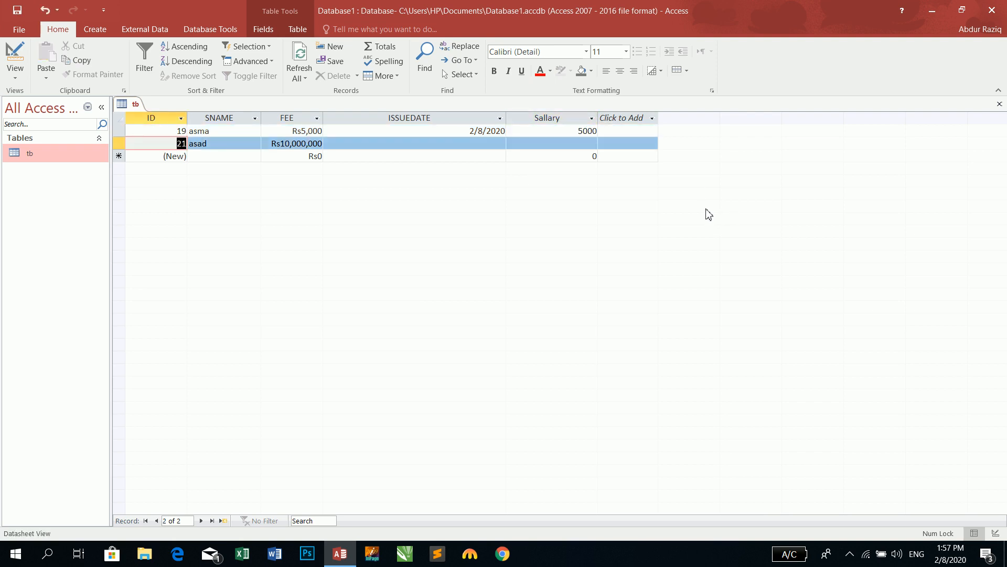
left_click(565, 121)
left_click(565, 130)
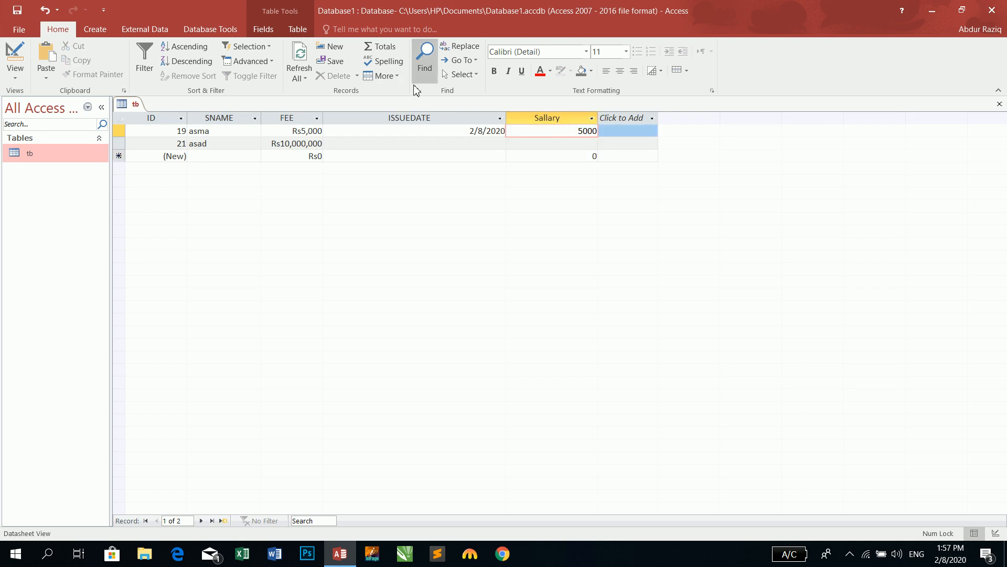
Change the Sallary field size to Double in Design View and return to the datasheet
left_click(9, 57)
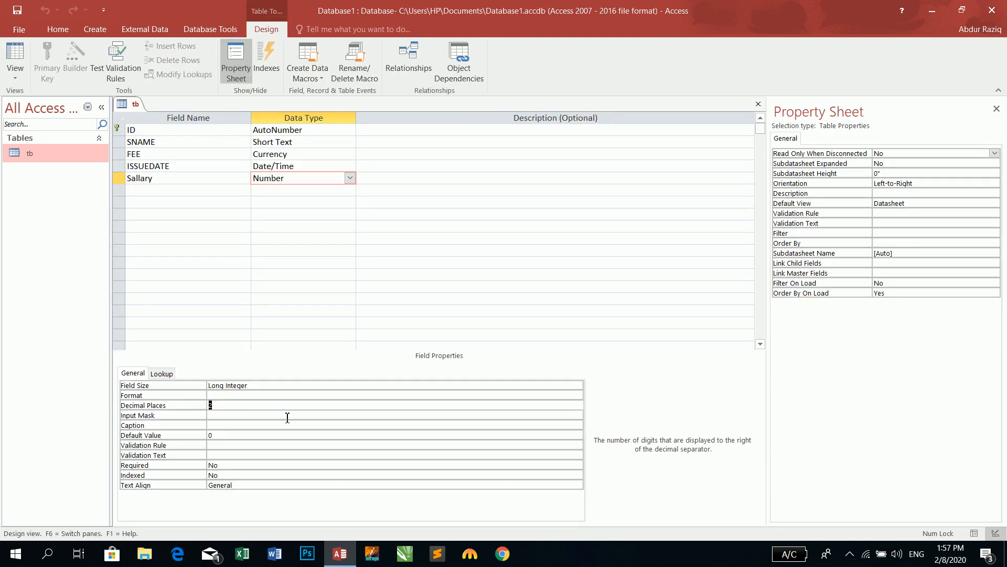
left_click(564, 385)
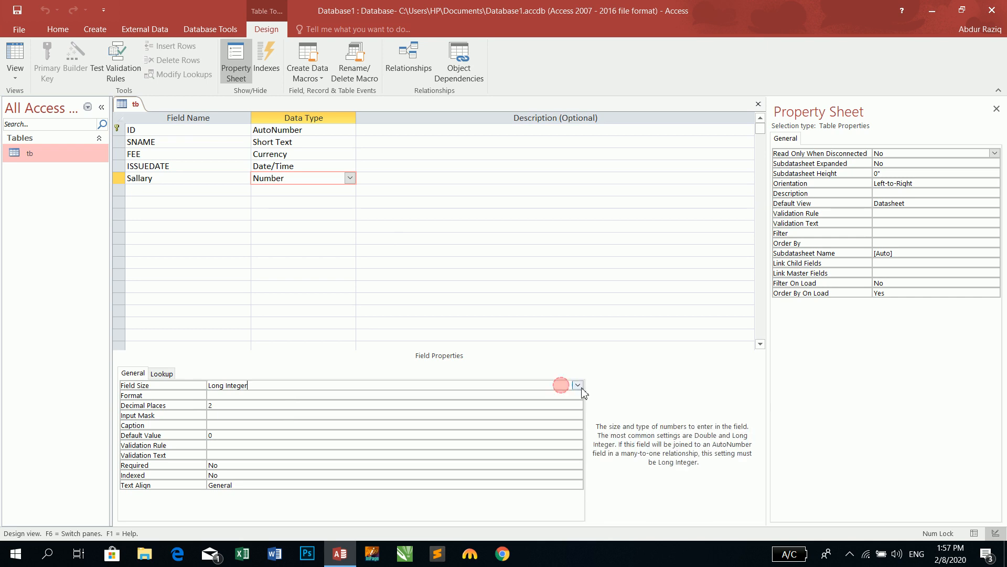
left_click(577, 386)
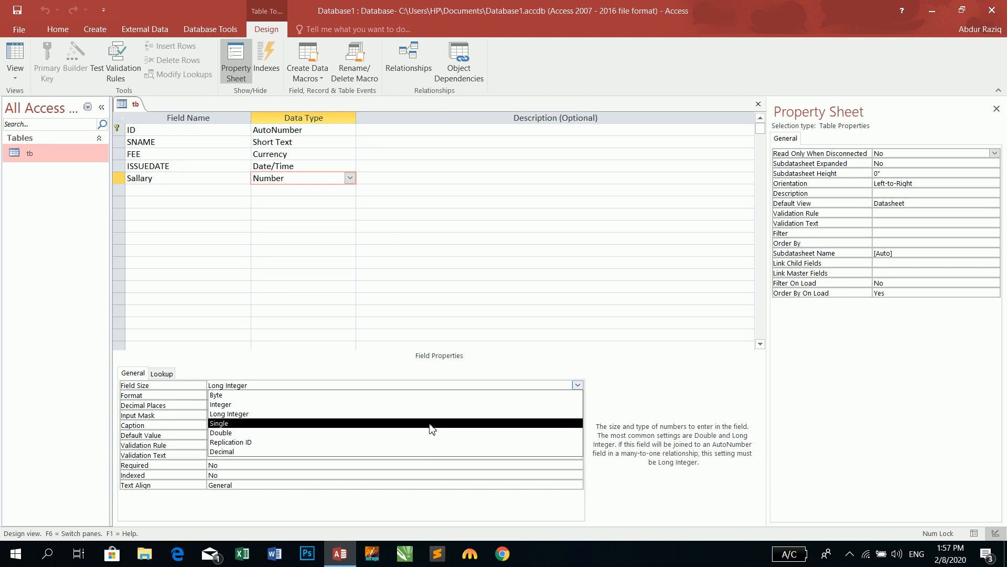
left_click(430, 436)
left_click(14, 54)
Replace the first record's Sallary with 35000 to test the Double size
left_click_drag(569, 134, 625, 123)
type("3")
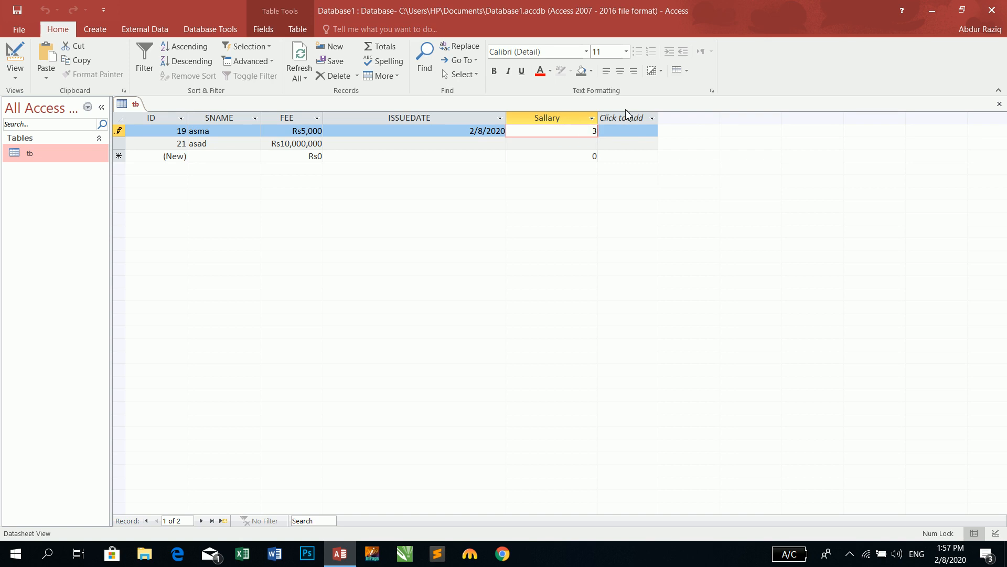
type("5000")
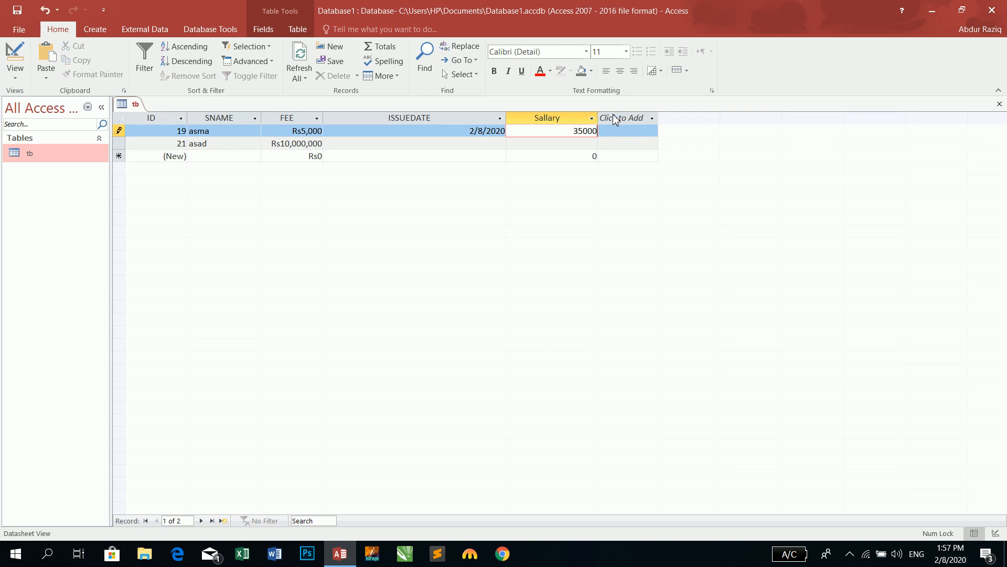
key("Tab")
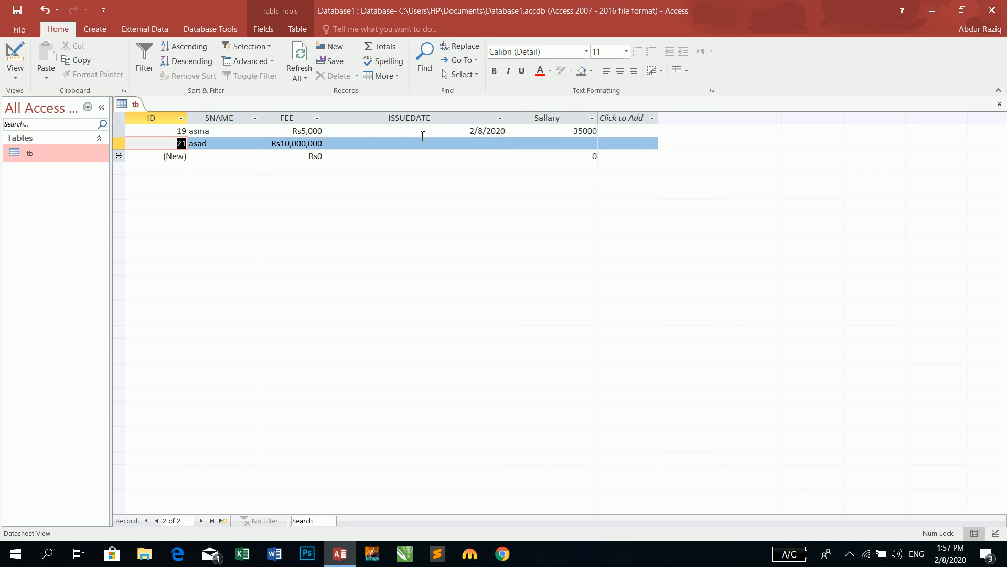
Change the Sallary field size to Single, save the table accepting possible data loss, and return to the datasheet
left_click(8, 50)
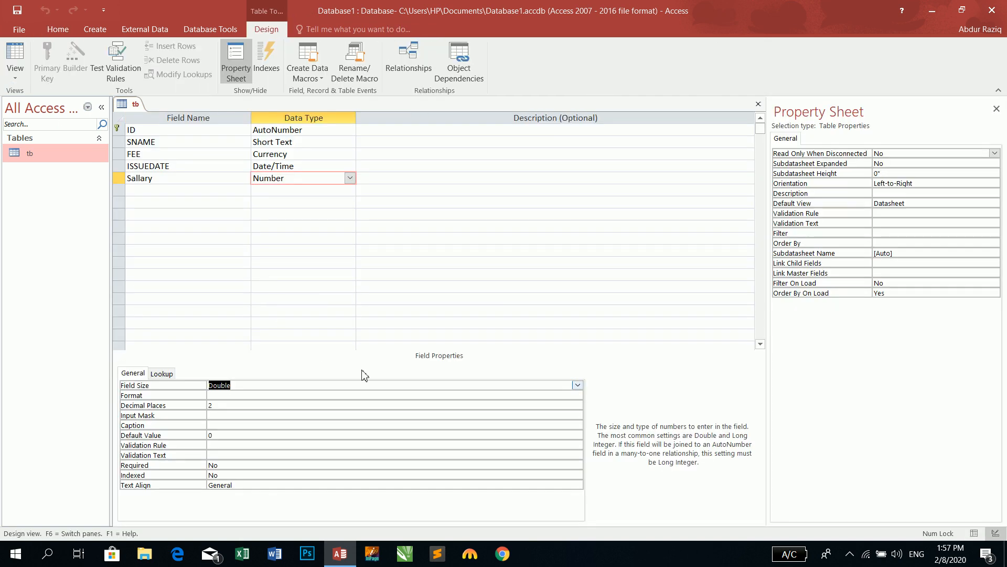
left_click(577, 385)
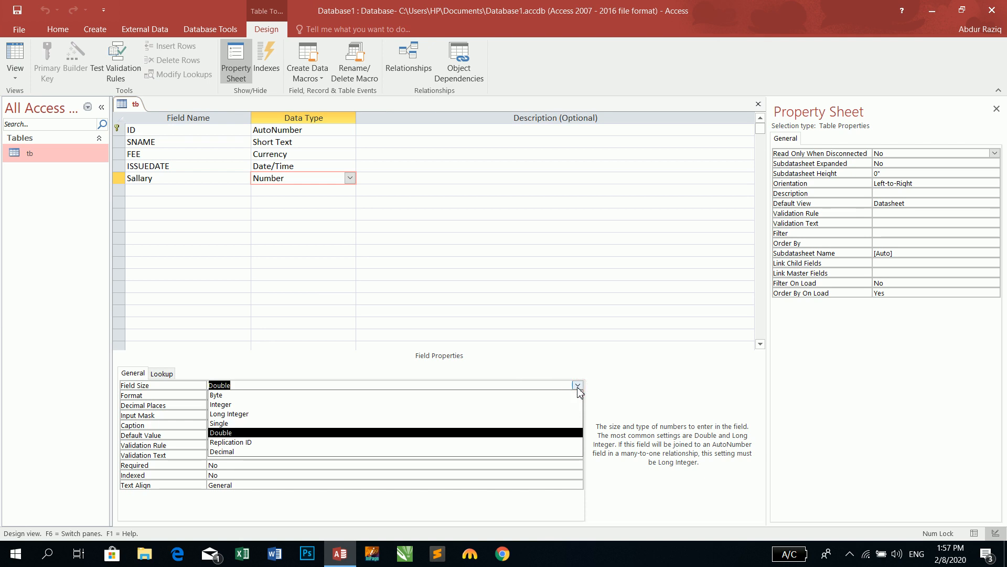
left_click(349, 423)
left_click(17, 10)
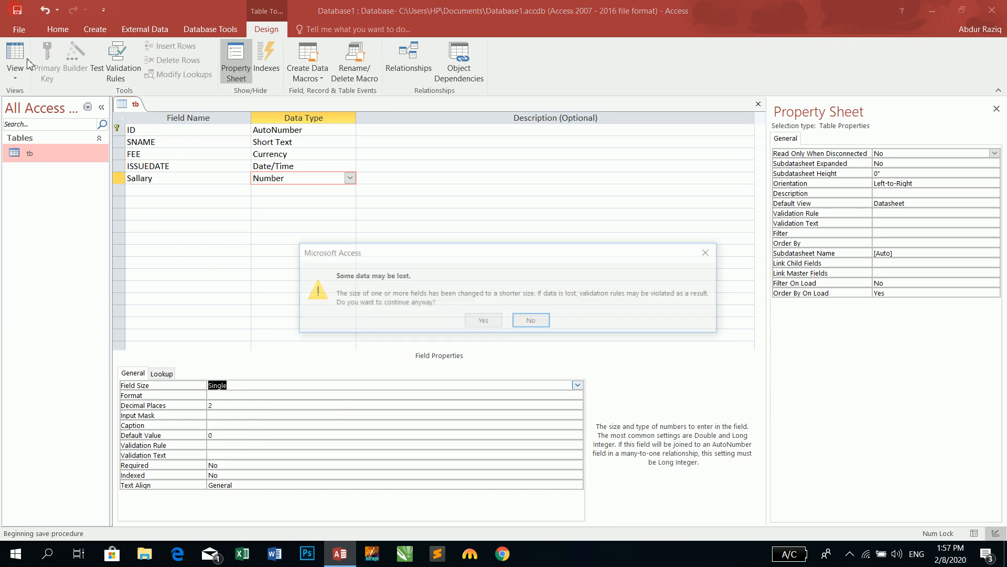
left_click(476, 321)
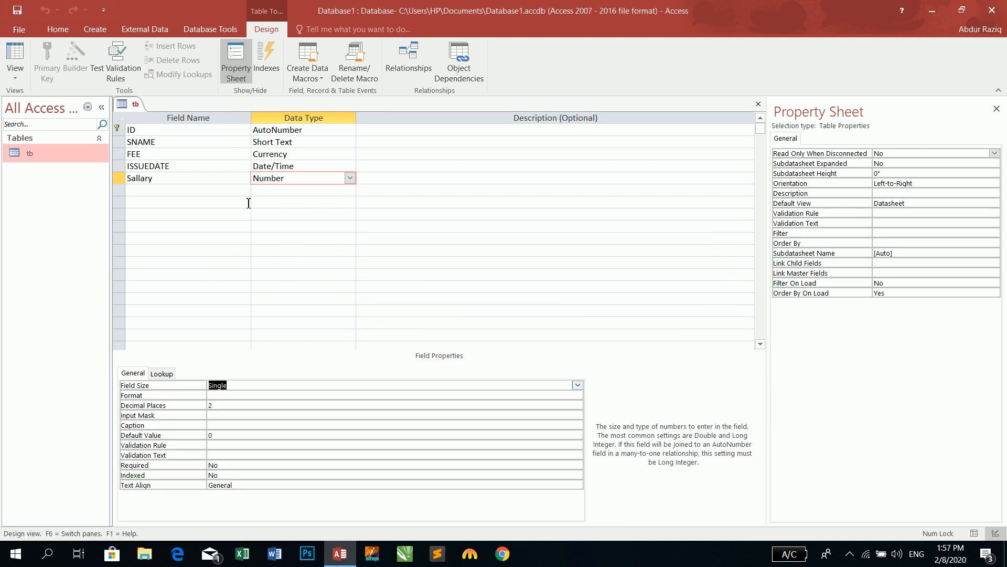
left_click(13, 55)
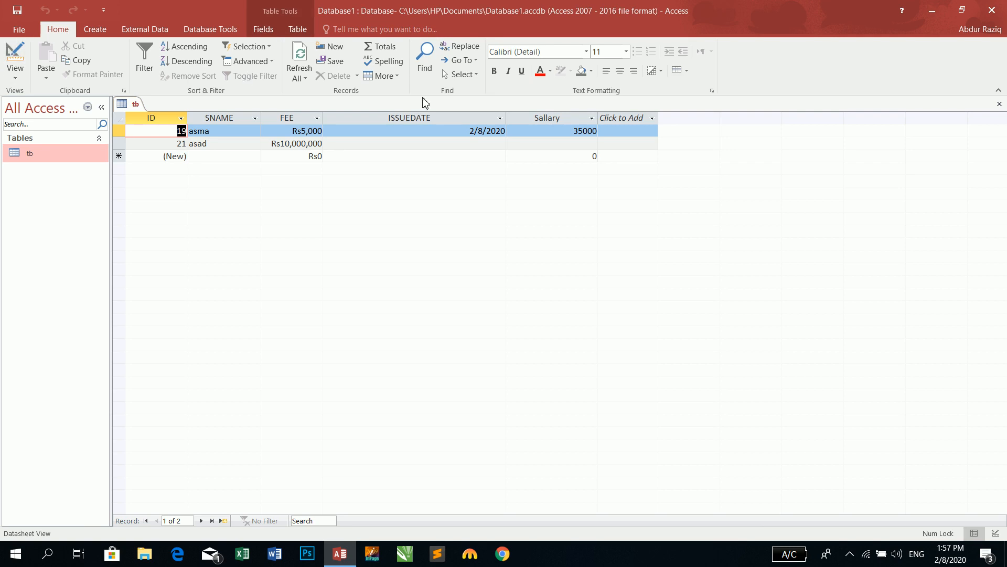
Replace the first record's Sallary with 9500 to test the Single size
left_click(562, 131)
type("9500")
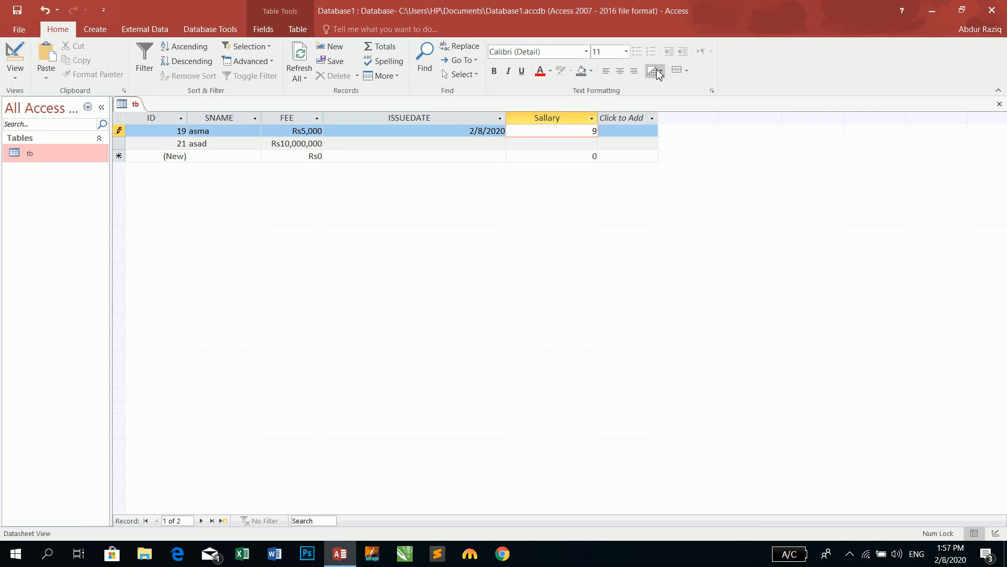
key("Return")
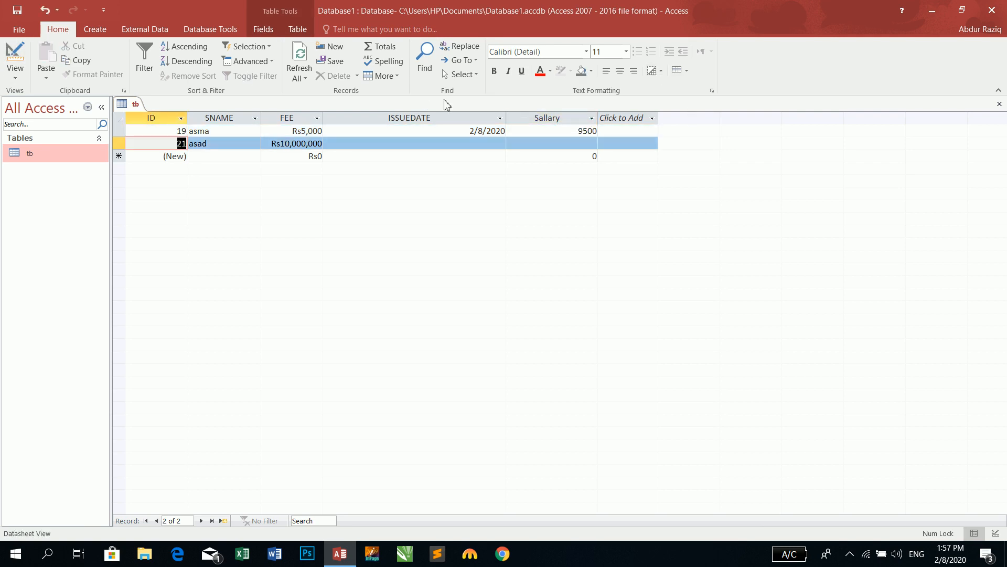
Set the Sallary field's format to Currency in Design View, keeping its field size as Single
left_click(15, 57)
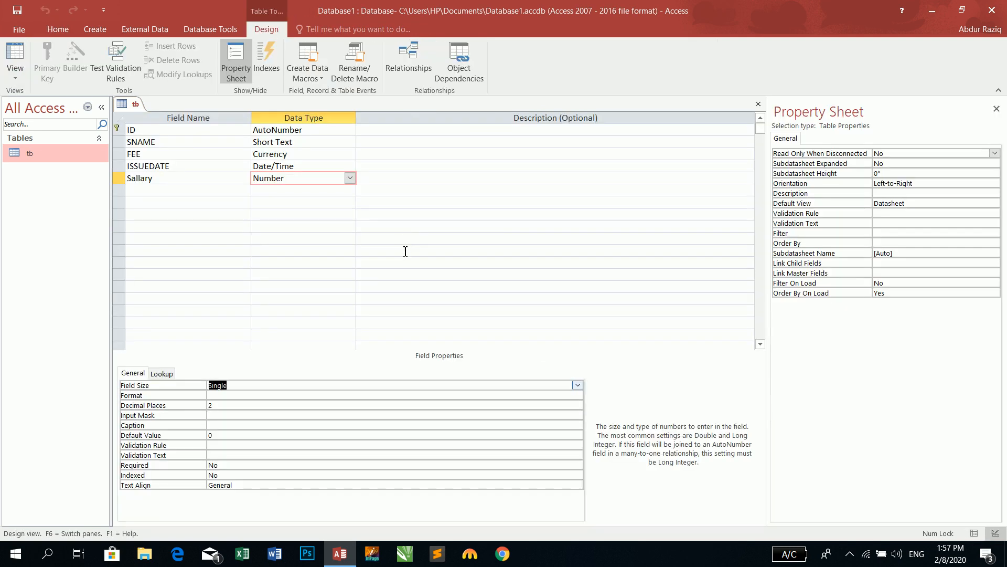
left_click(577, 385)
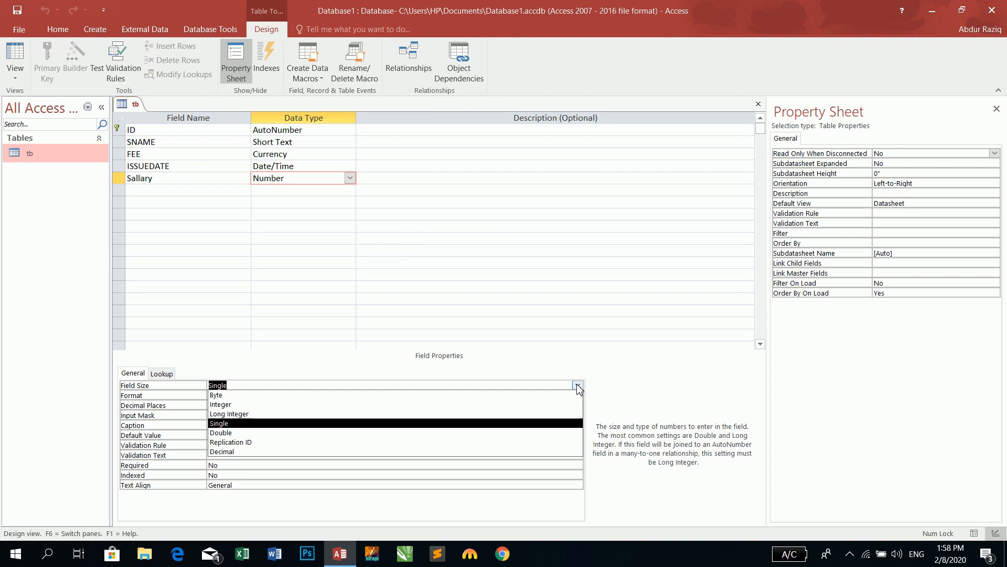
left_click(577, 385)
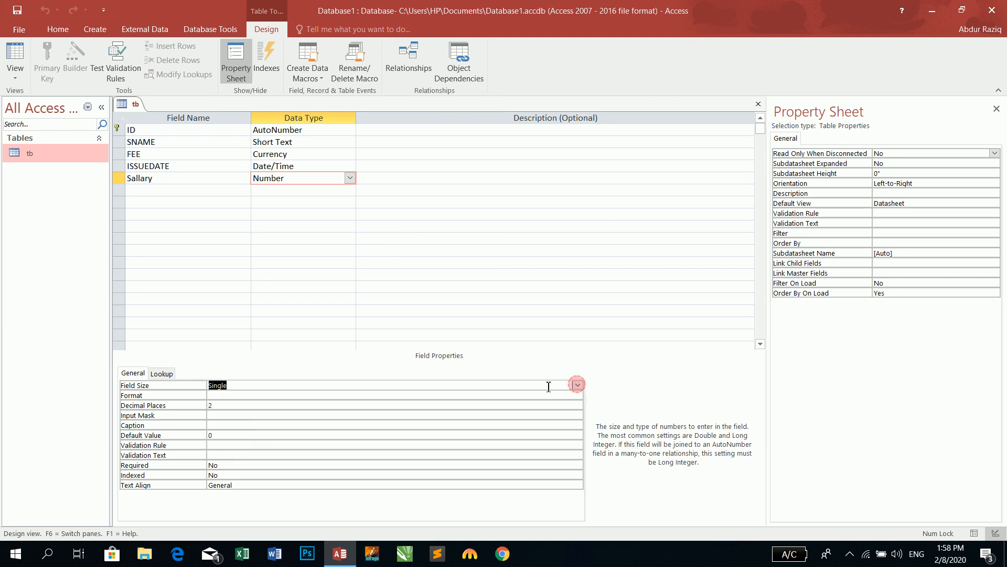
left_click(296, 396)
left_click(577, 395)
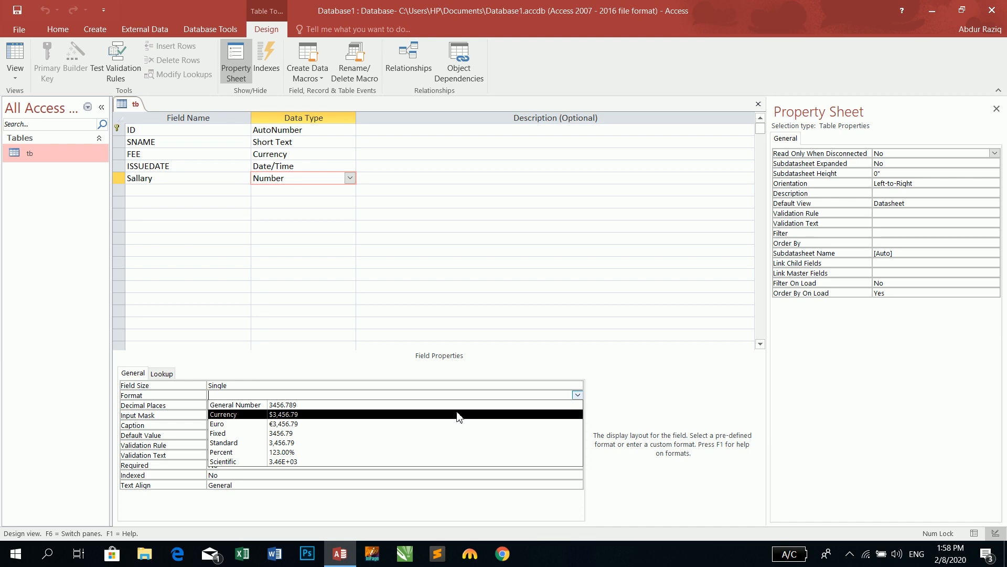
left_click(457, 417)
Set the Sallary field's decimal places to 3 and return to the datasheet
left_click(418, 405)
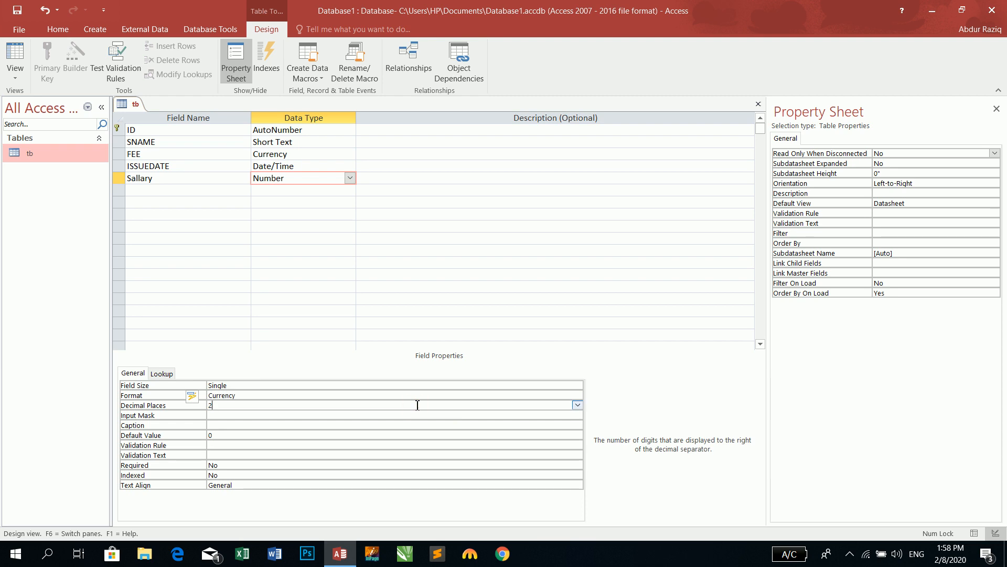
left_click(577, 405)
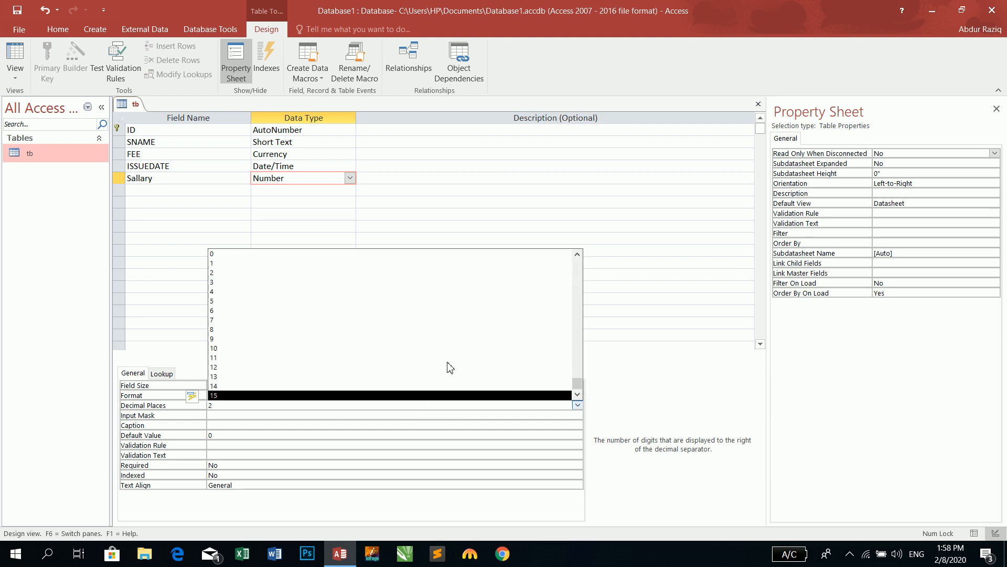
left_click(234, 282)
left_click(21, 53)
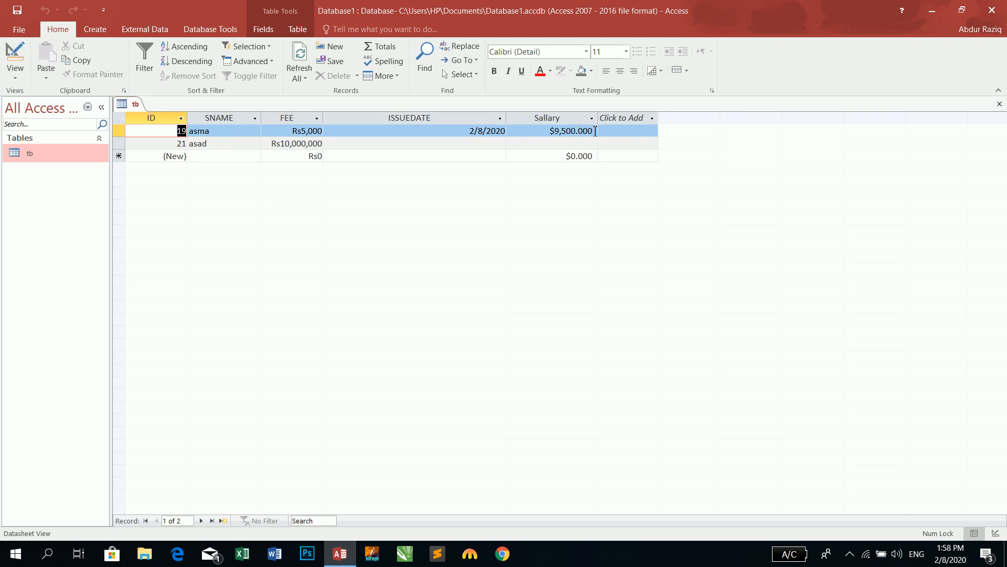
Set the Sallary field's decimal places to 2 in Design View, save the table and return to the datasheet
left_click(15, 58)
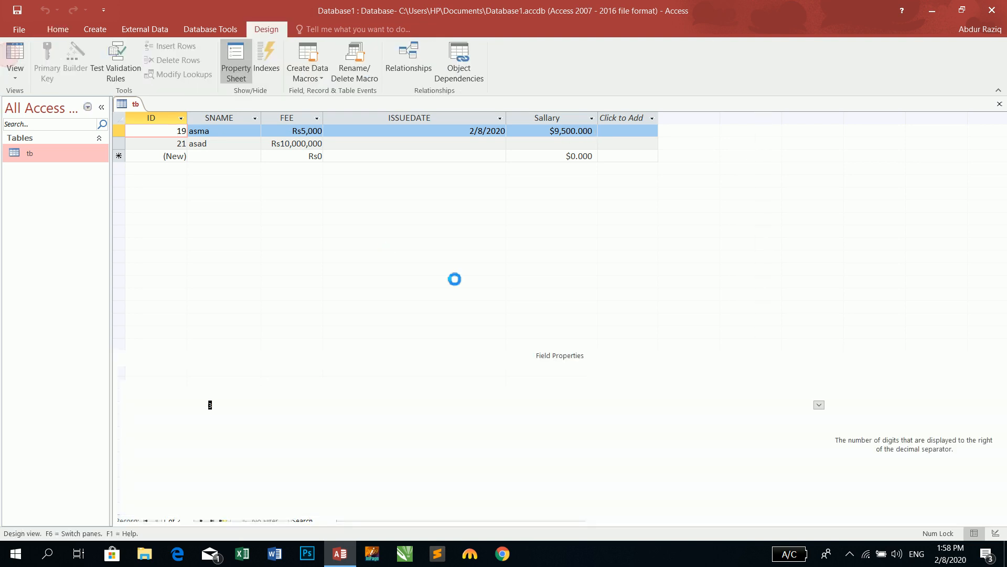
left_click(576, 405)
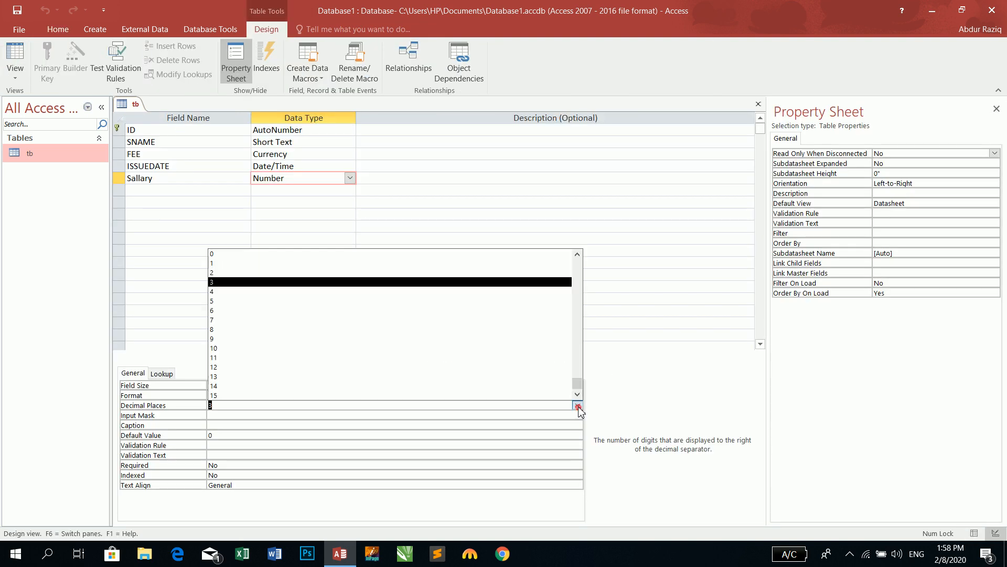
left_click(274, 273)
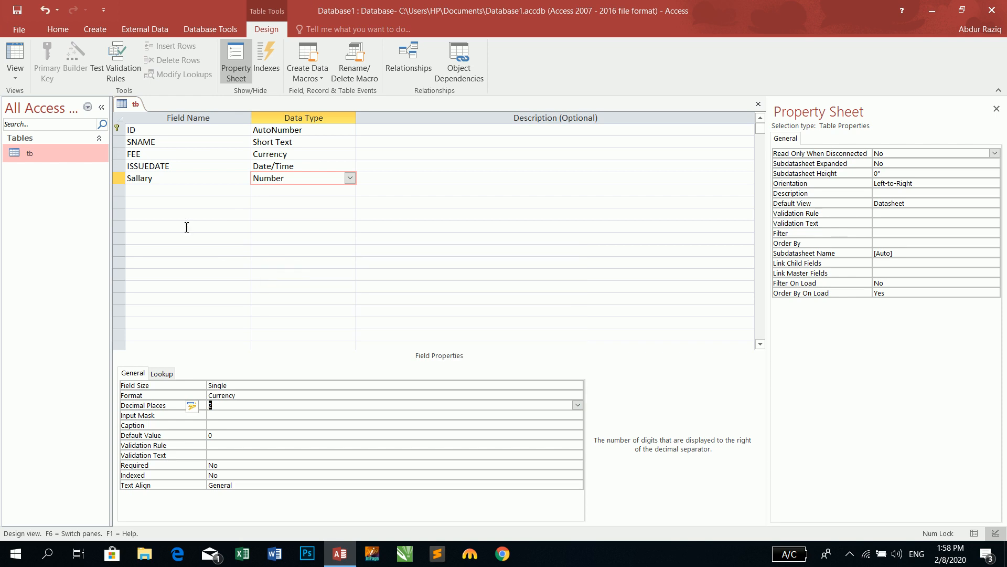
left_click(18, 10)
left_click(15, 58)
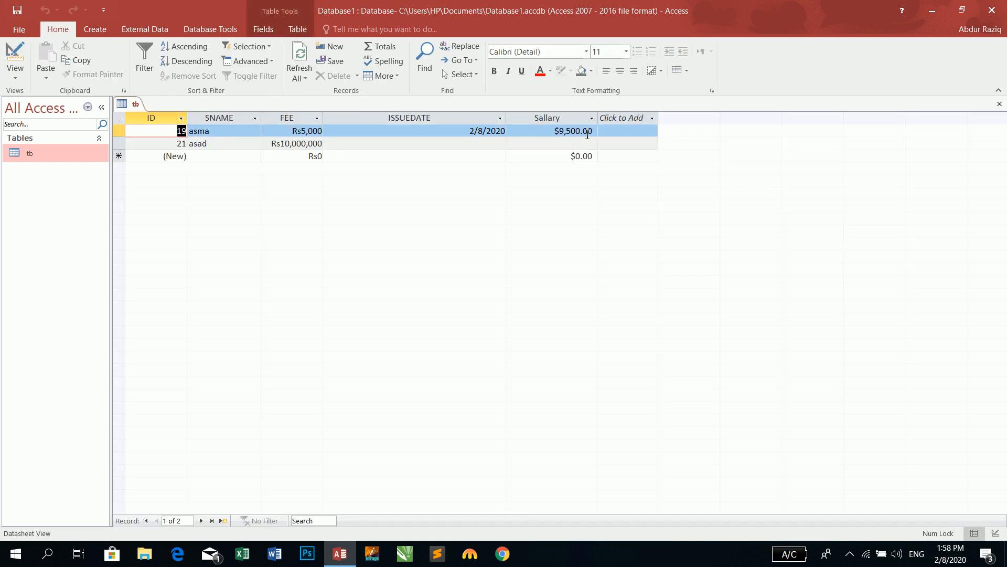
Replace the Sallary field's format with the custom format "Rs."# in Design View, save the table and return to the datasheet
left_click(15, 58)
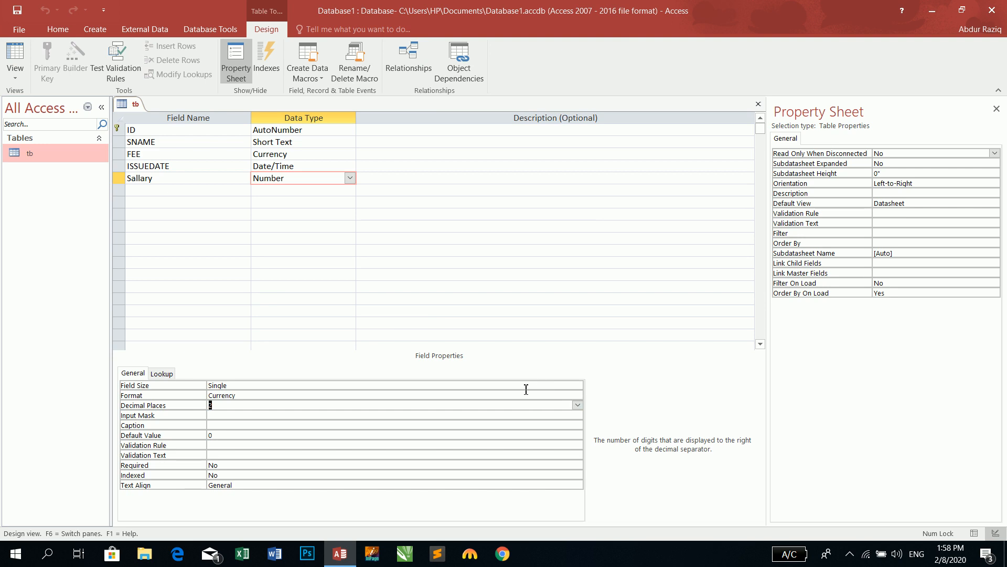
left_click(547, 394)
left_click(577, 395)
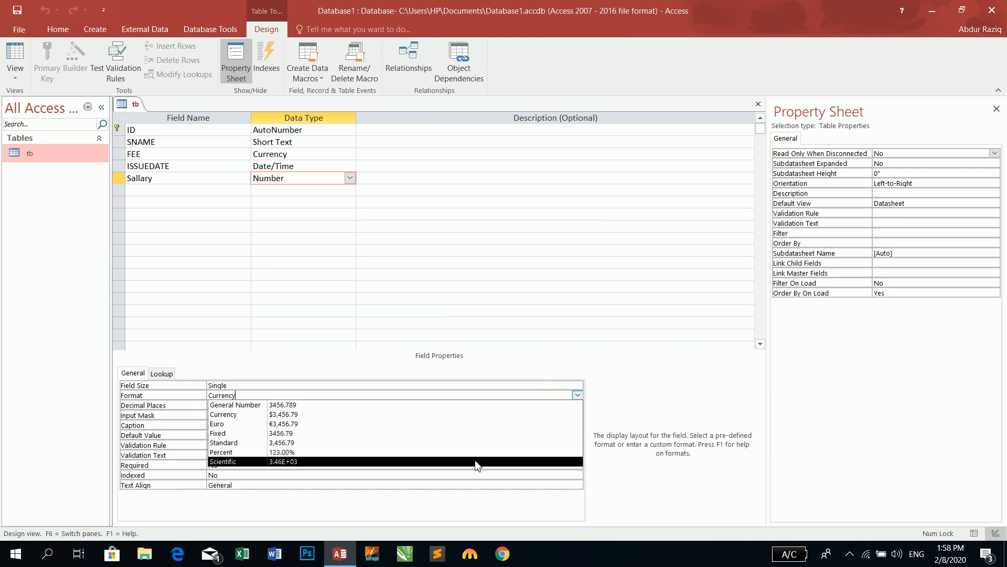
left_click(439, 414)
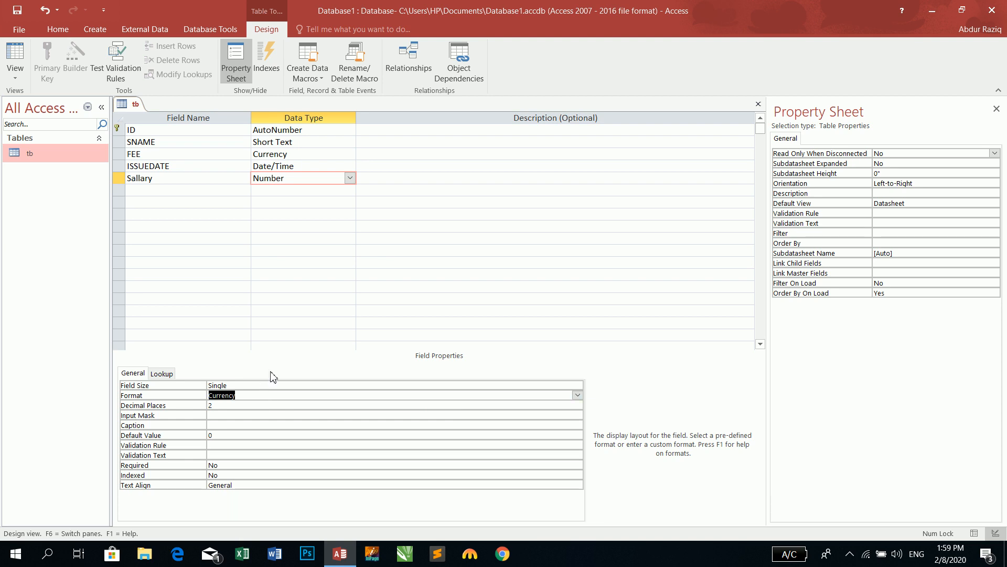
type("\"Rs.\"#")
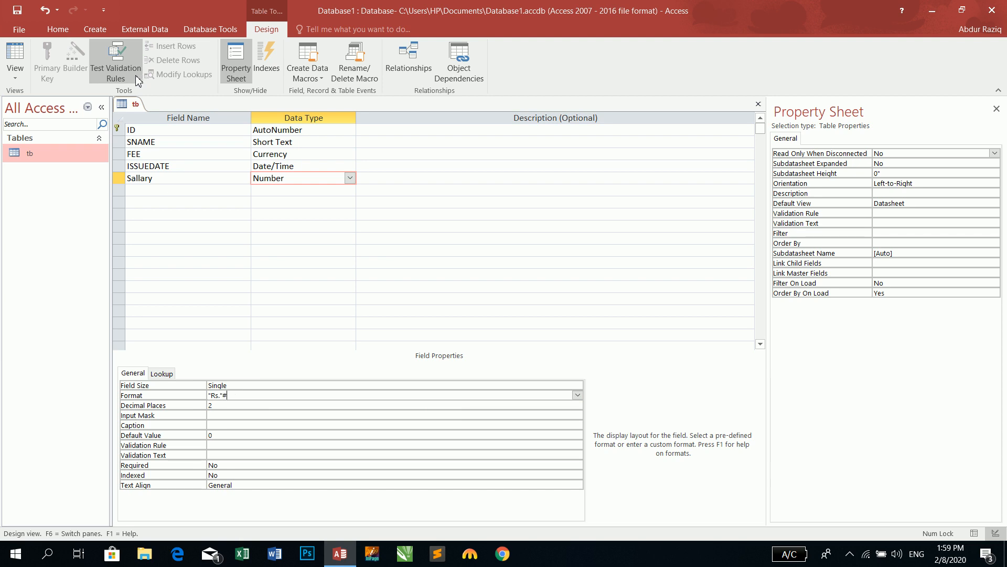
key("Return")
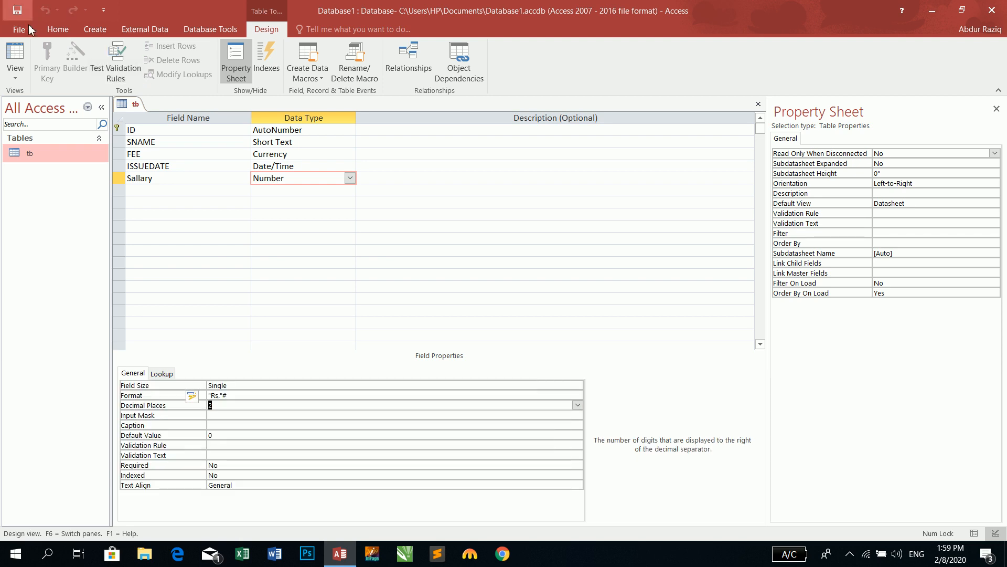
left_click(16, 54)
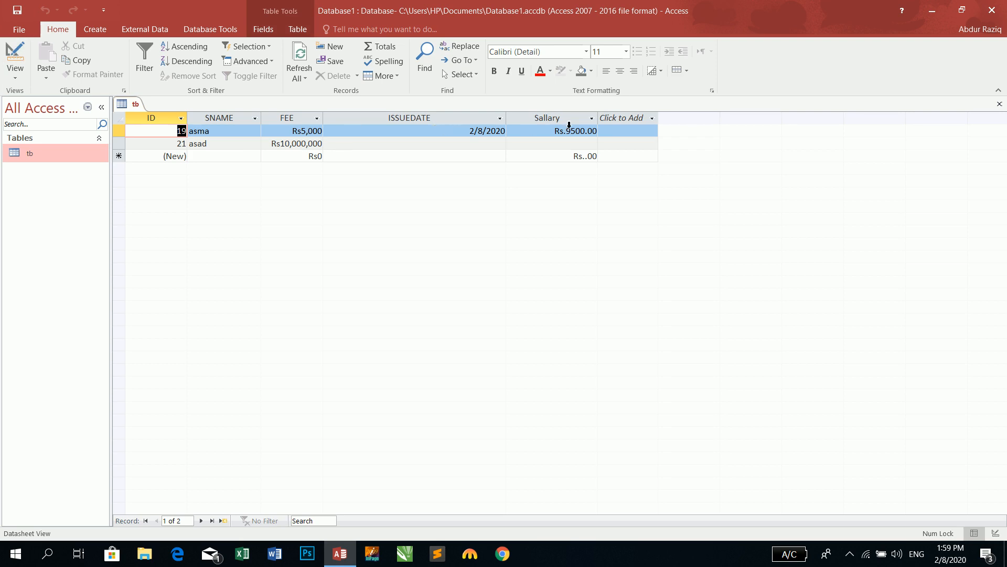
Enter 6500 as the second record's Sallary to test the custom rupee format
left_click(530, 129)
left_click(551, 143)
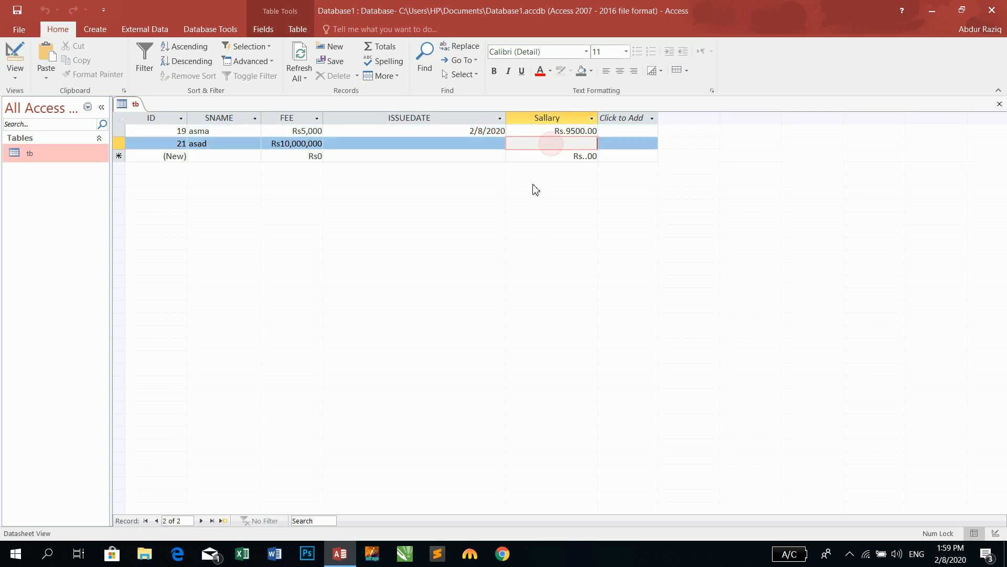
left_click(565, 154)
left_click(567, 143)
type("6500")
key("Return")
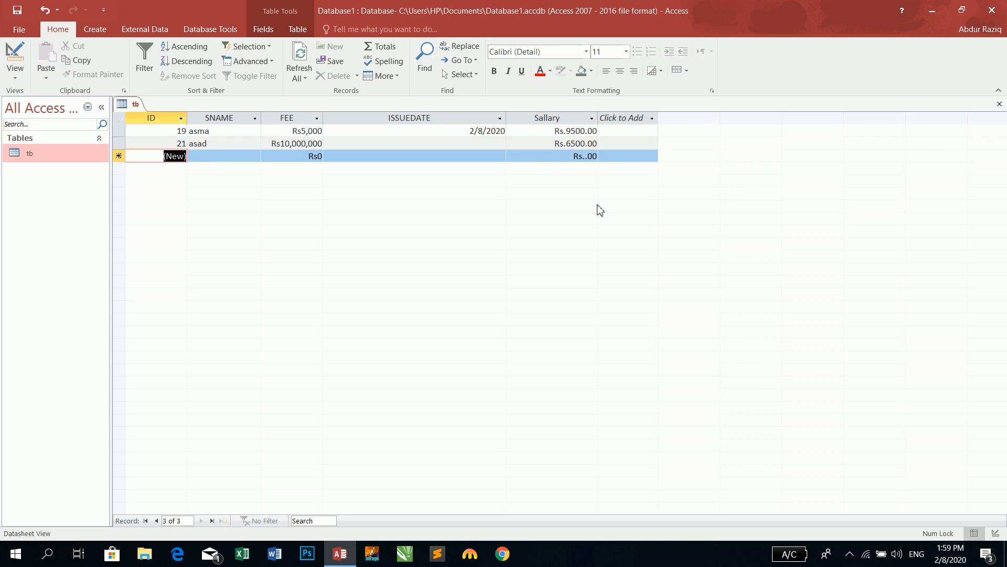
Check the ISSUEDATE field's Show Date Picker property in Design View, and pick 2/8/2020 for the first record with the datasheet's date picker
left_click(15, 66)
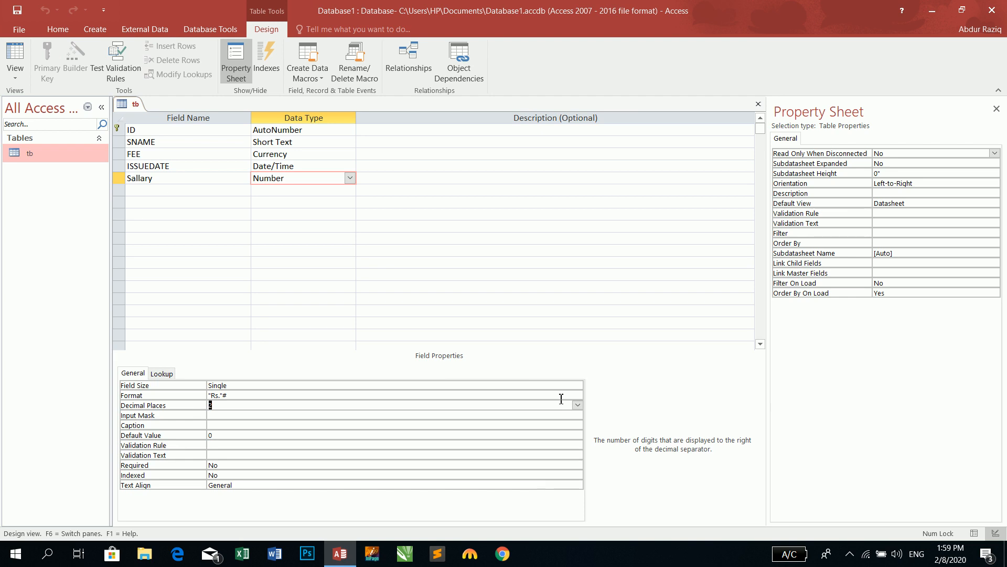
left_click(577, 404)
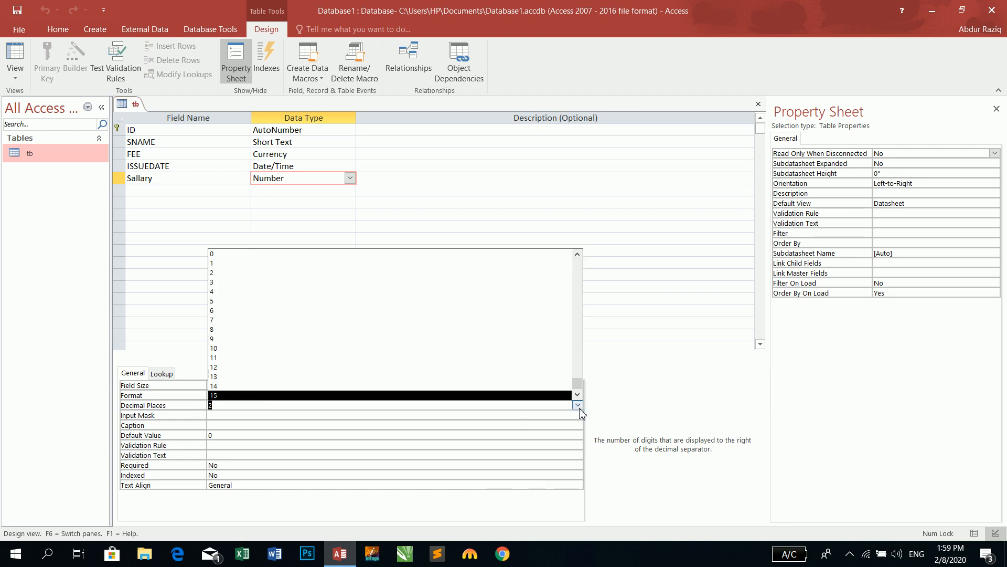
left_click(681, 389)
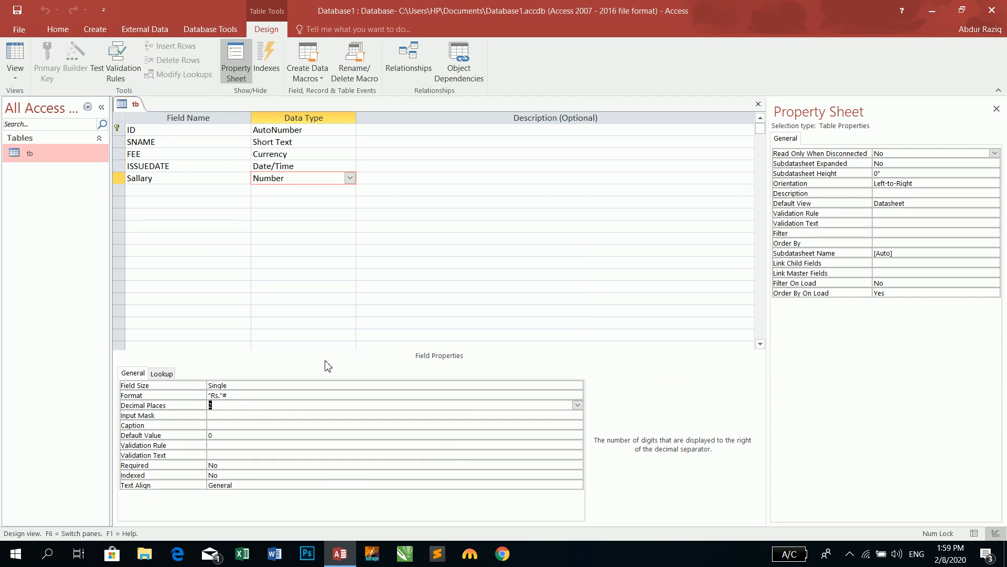
left_click(215, 165)
left_click(259, 494)
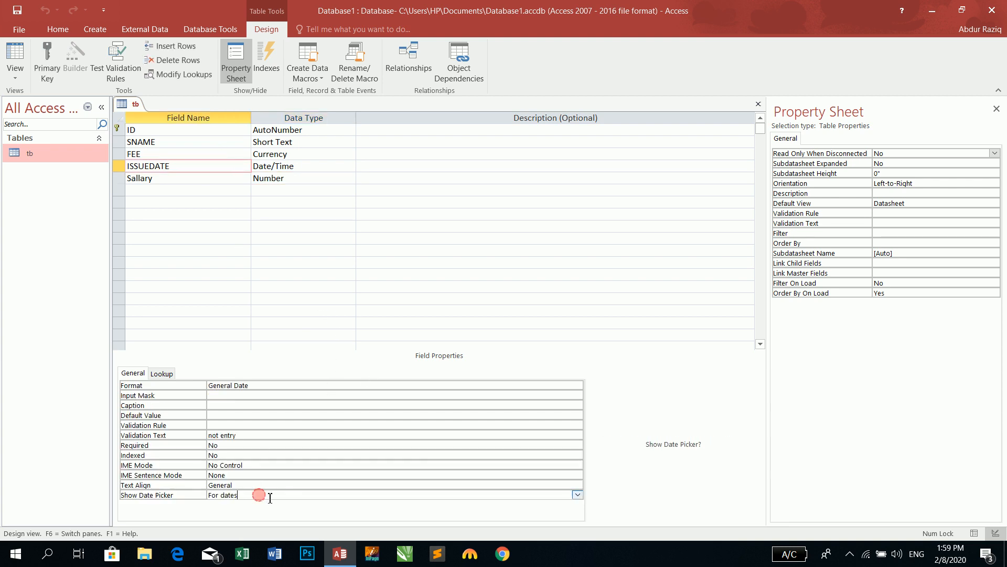
left_click(18, 10)
left_click(21, 43)
left_click(439, 135)
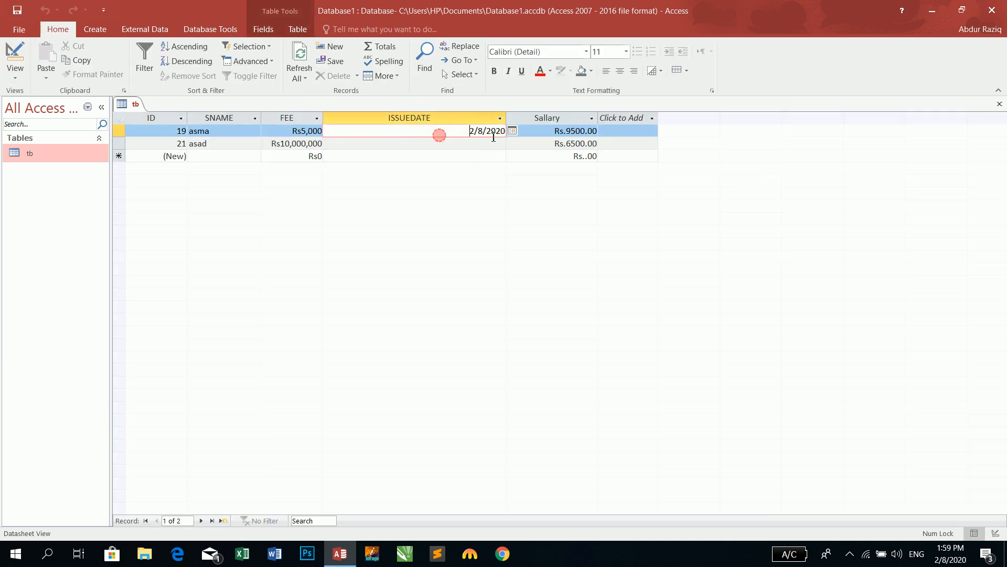
left_click(512, 131)
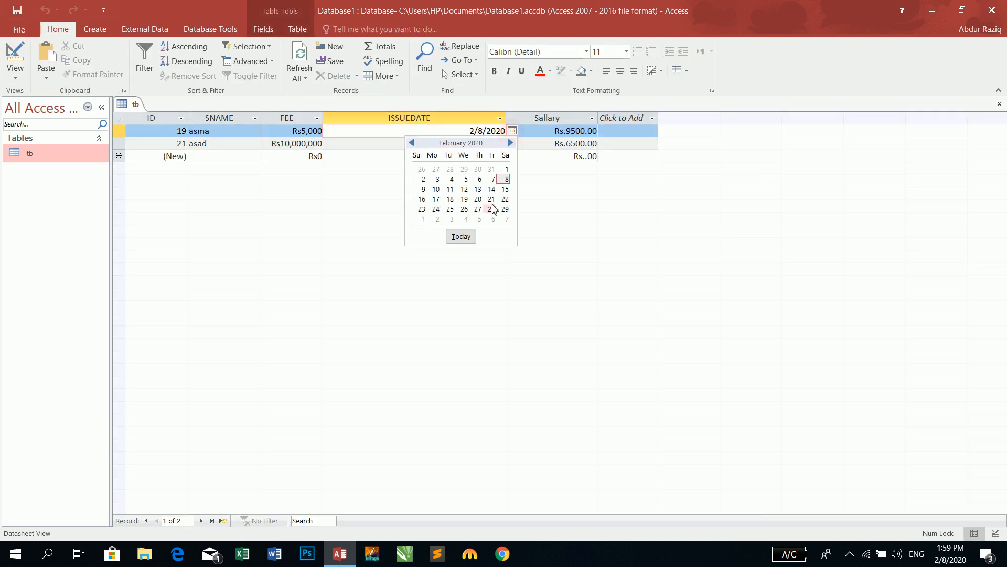
left_click(506, 179)
Set the ISSUEDATE field's Show Date Picker property to Never, save the table and test the first record's date cell in the datasheet
left_click(15, 63)
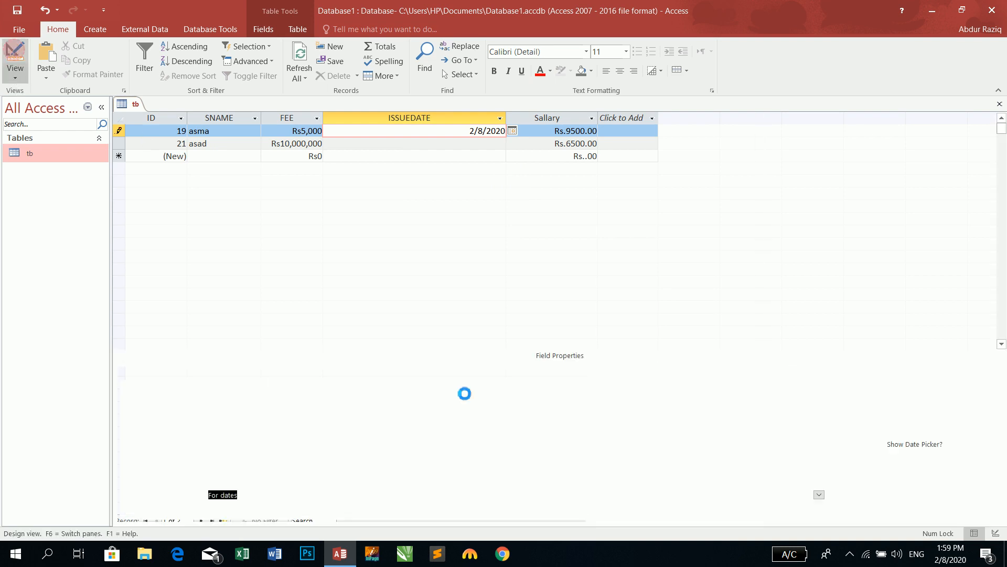
left_click(578, 495)
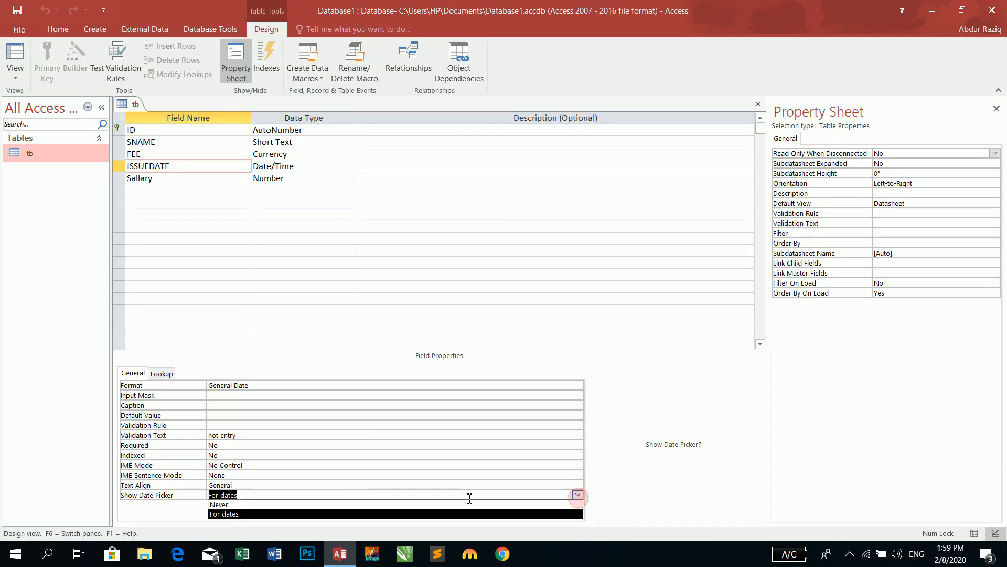
left_click(423, 512)
left_click(13, 59)
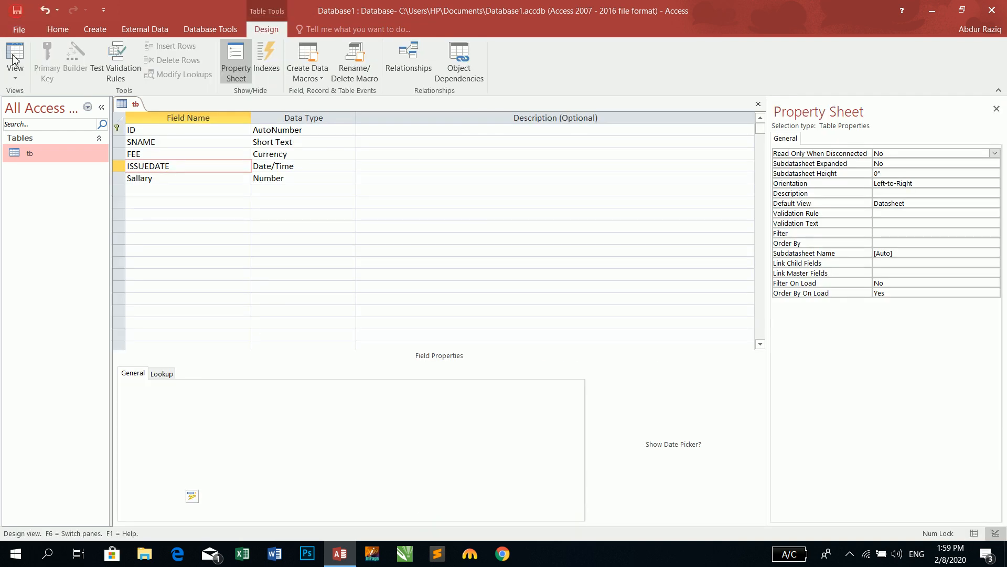
left_click(449, 132)
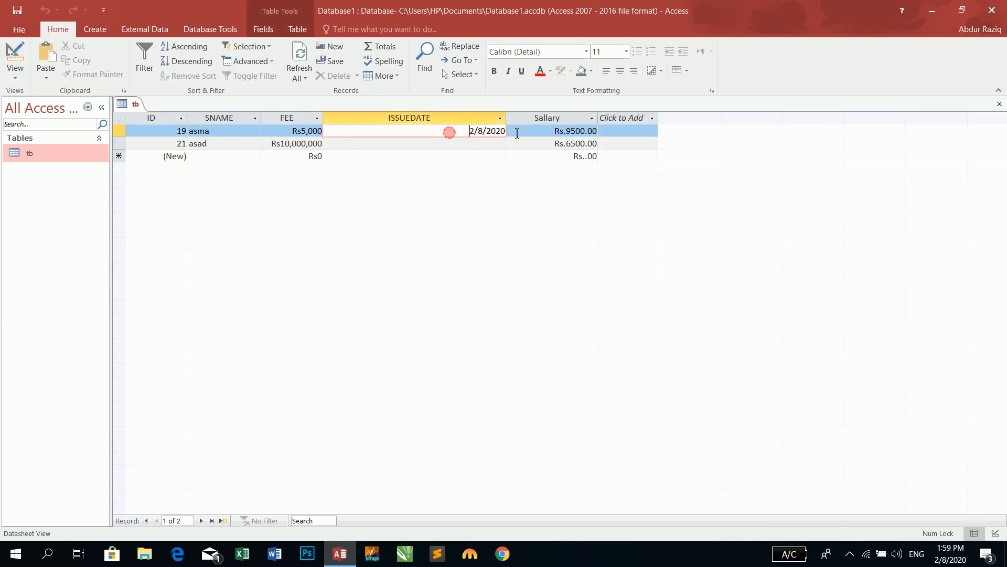
Set the ISSUEDATE field's Show Date Picker property to For dates in Design View and save the table
left_click(16, 53)
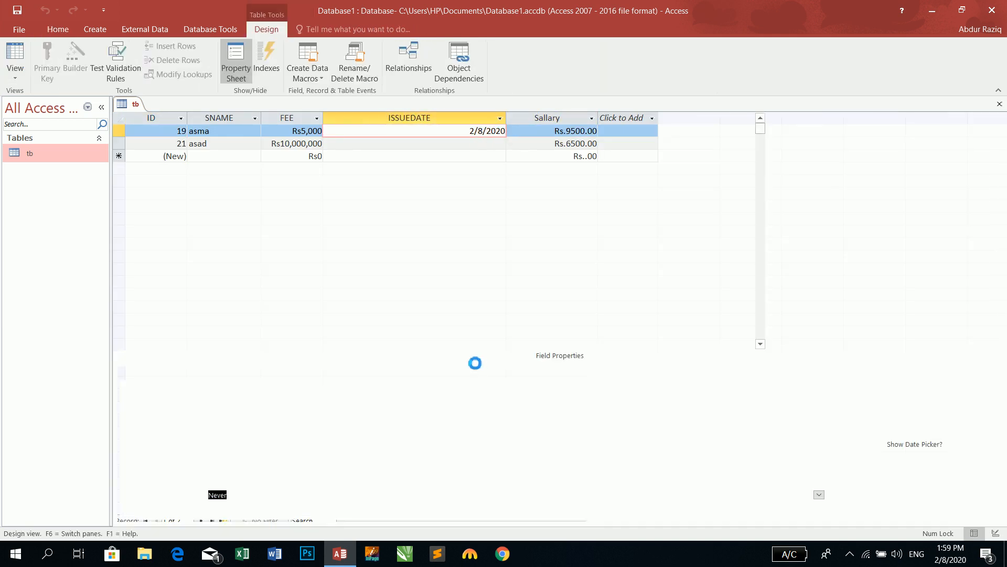
left_click(577, 495)
left_click(460, 505)
left_click(17, 10)
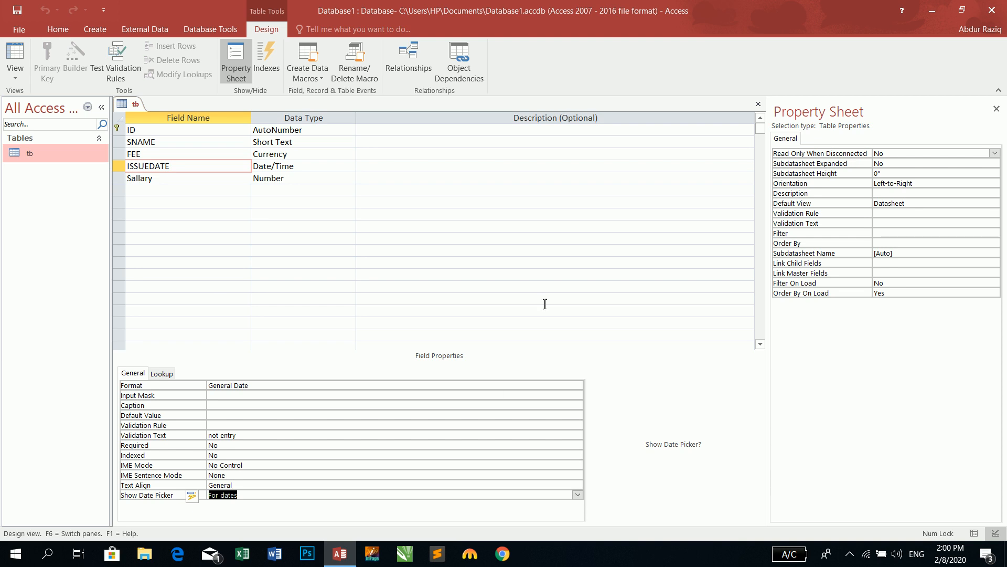
Examine the decimal places options available for the FEE currency field
left_click(305, 154)
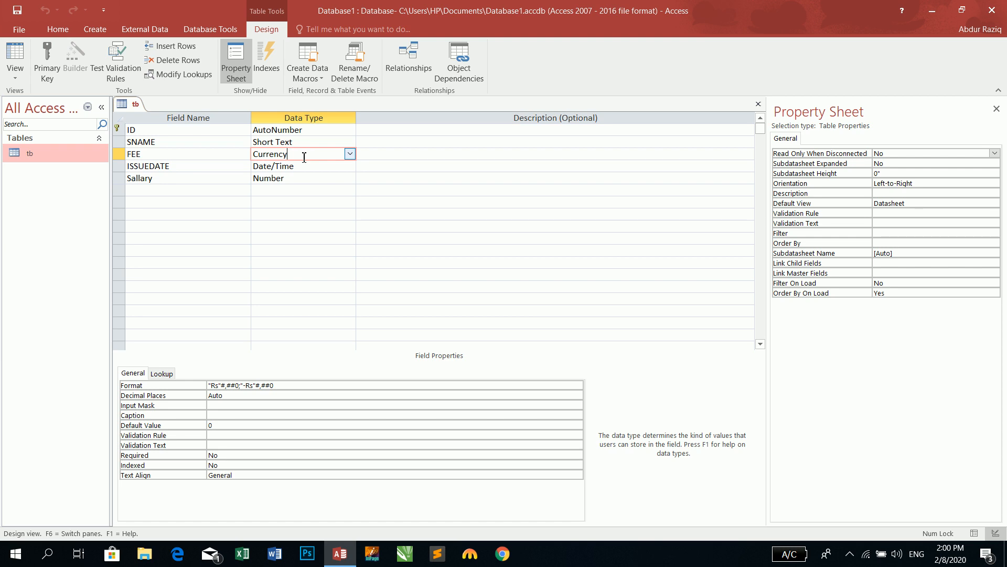
left_click(231, 396)
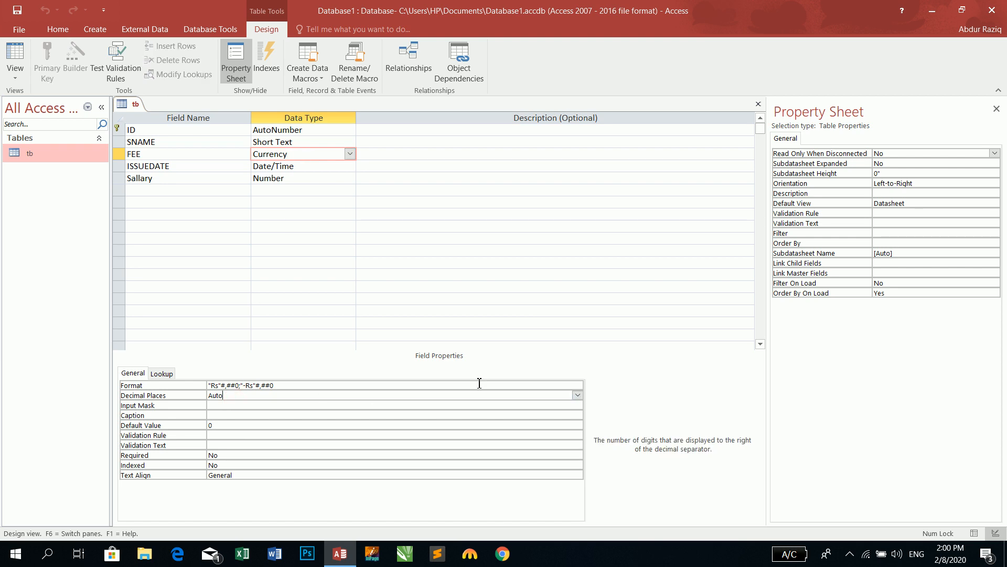
left_click(577, 395)
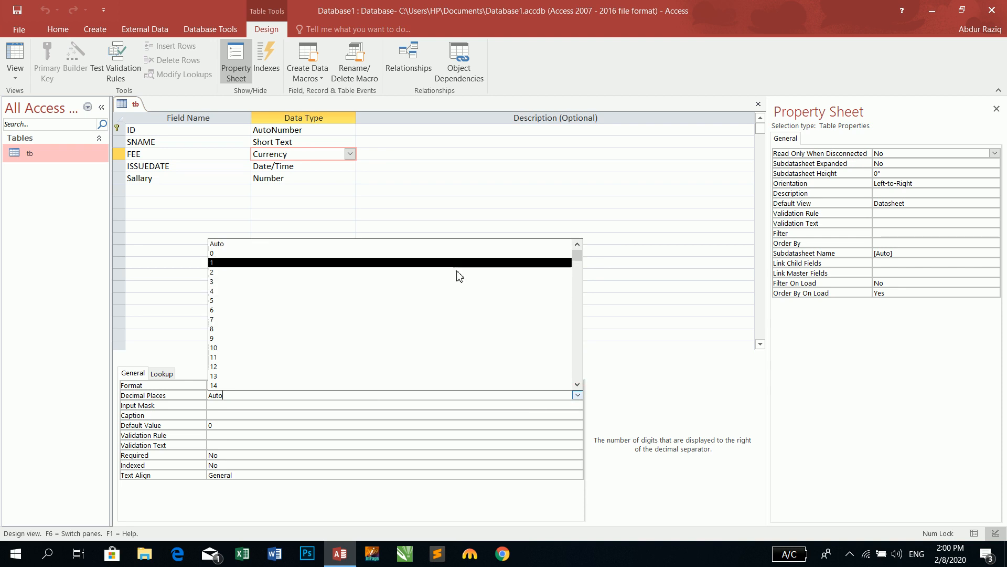
left_click(710, 389)
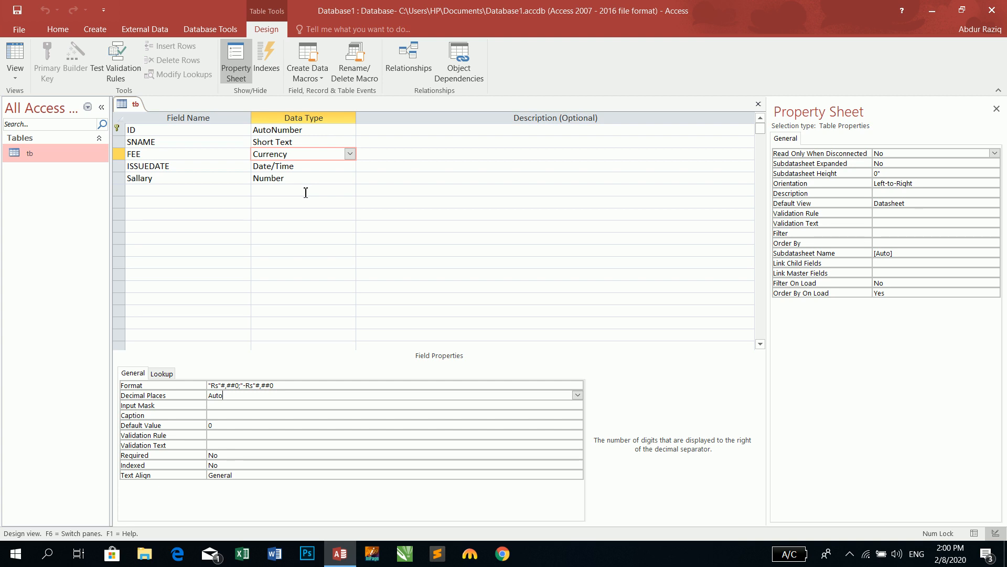
left_click(177, 180)
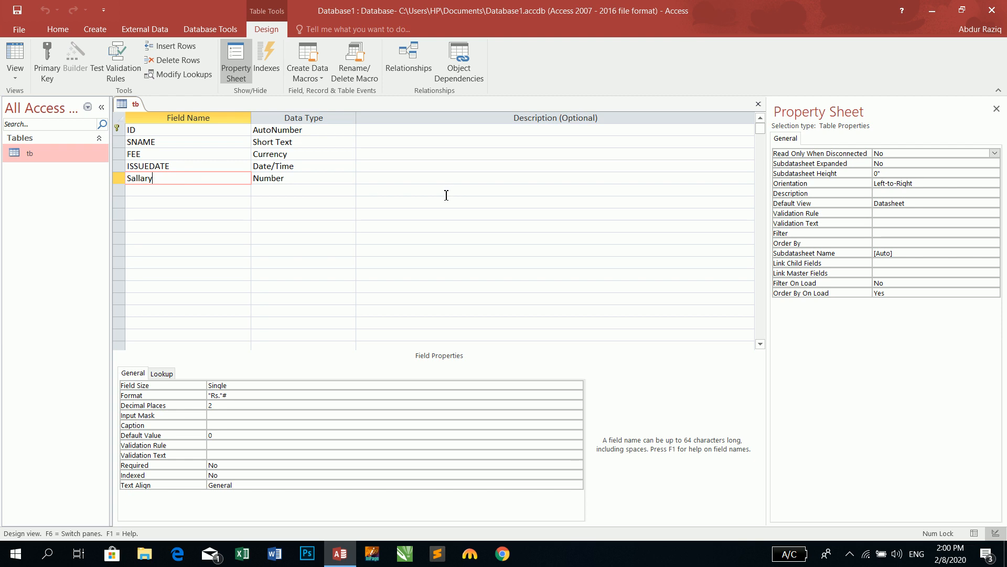
left_click(309, 178)
left_click(349, 178)
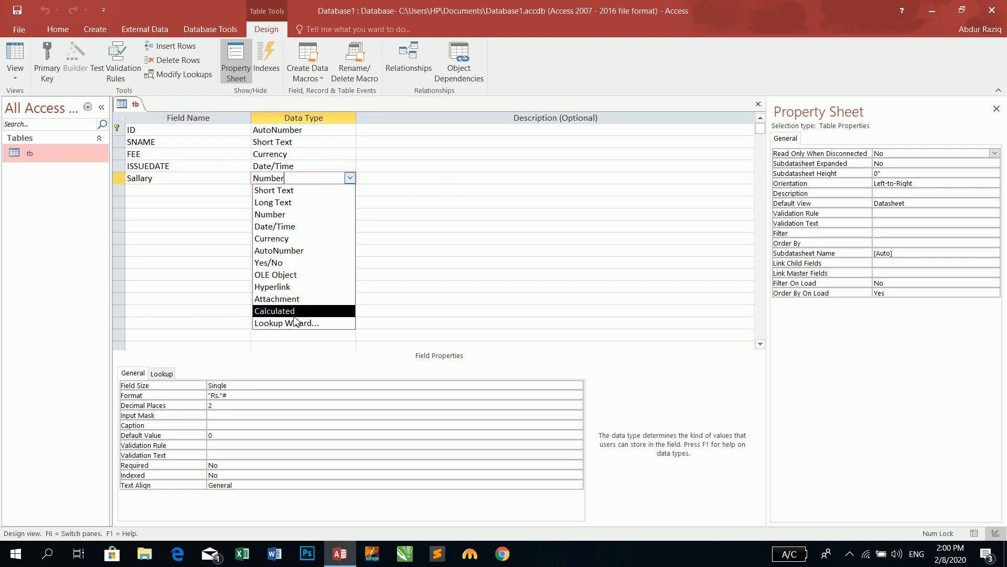
Add a new field named Gender below the Sallary field
left_click(159, 195)
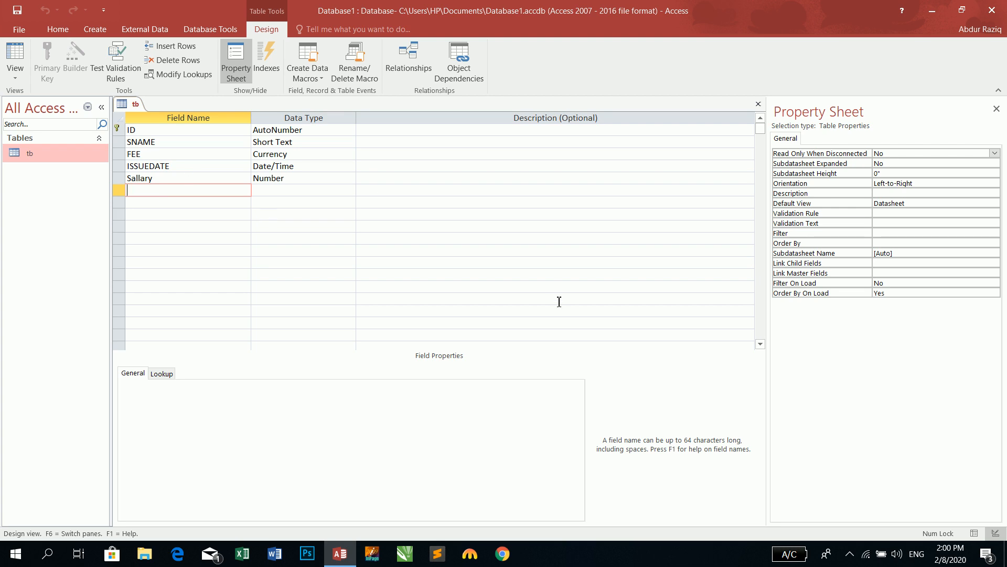
type("Gender")
key("Tab")
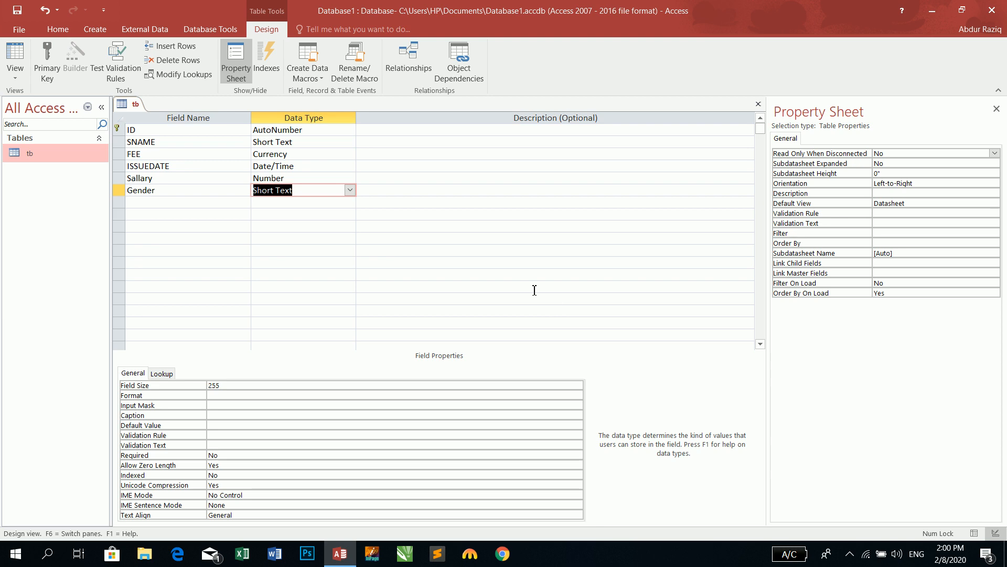
Start the Lookup Wizard for the Gender field's data type and choose to type in the lookup values manually
left_click(350, 189)
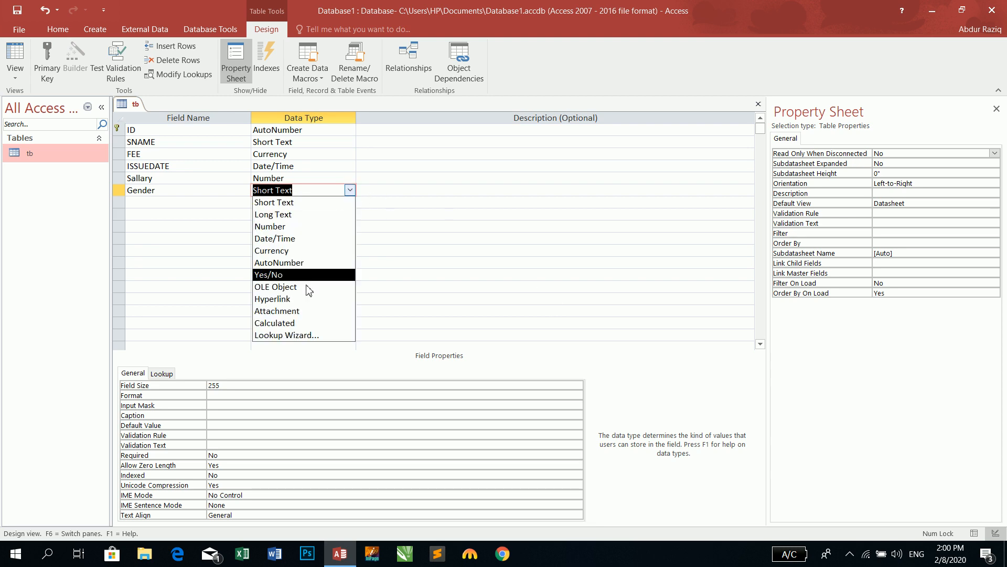
left_click(302, 339)
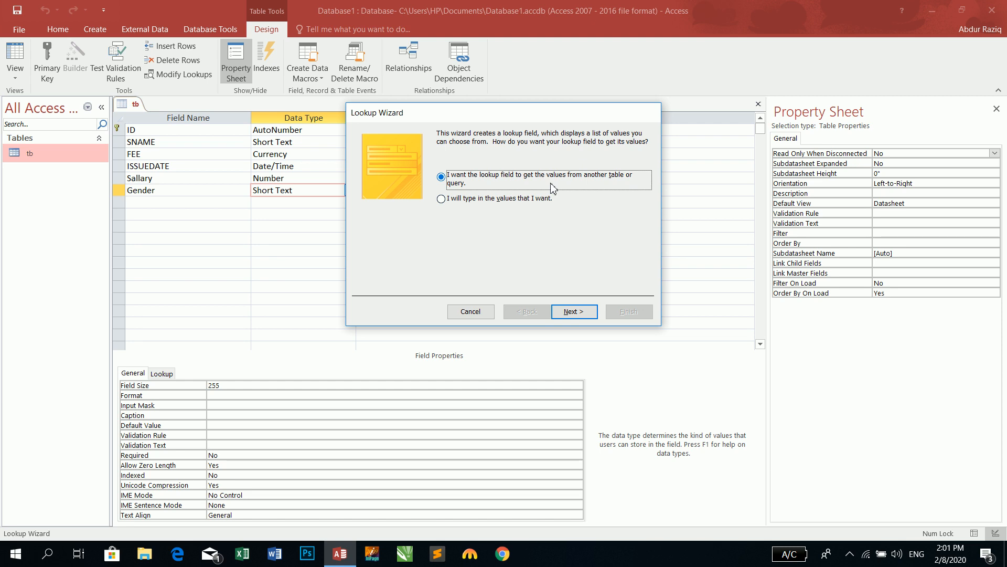
left_click(539, 206)
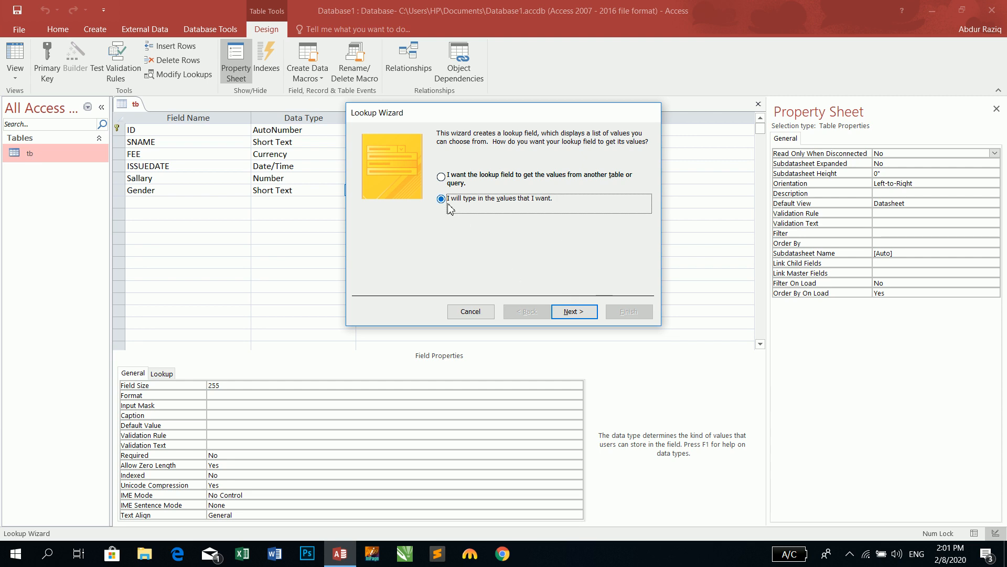
left_click(574, 311)
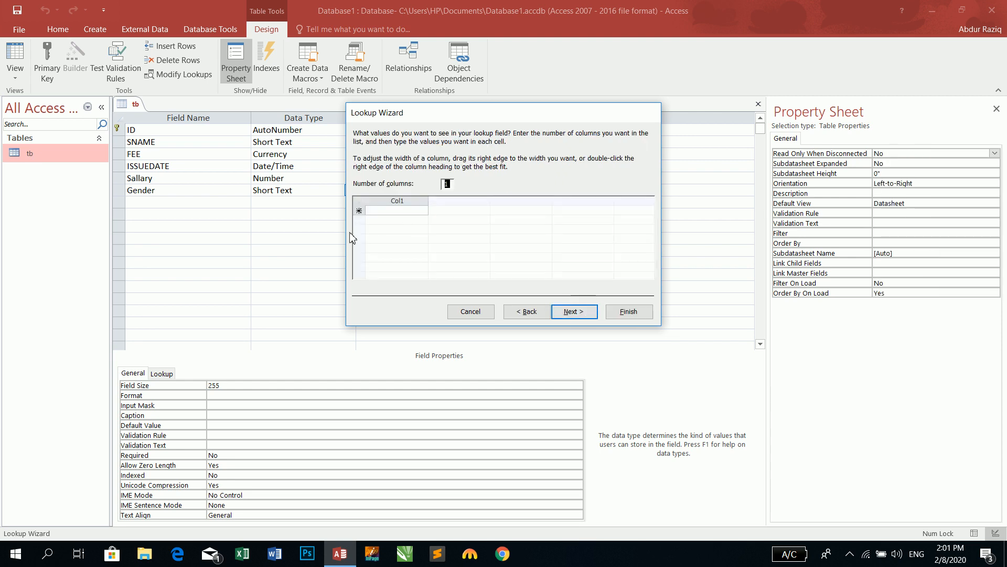
Enter Male as the first value in the lookup list's single column and start the second value with F
left_click(391, 212)
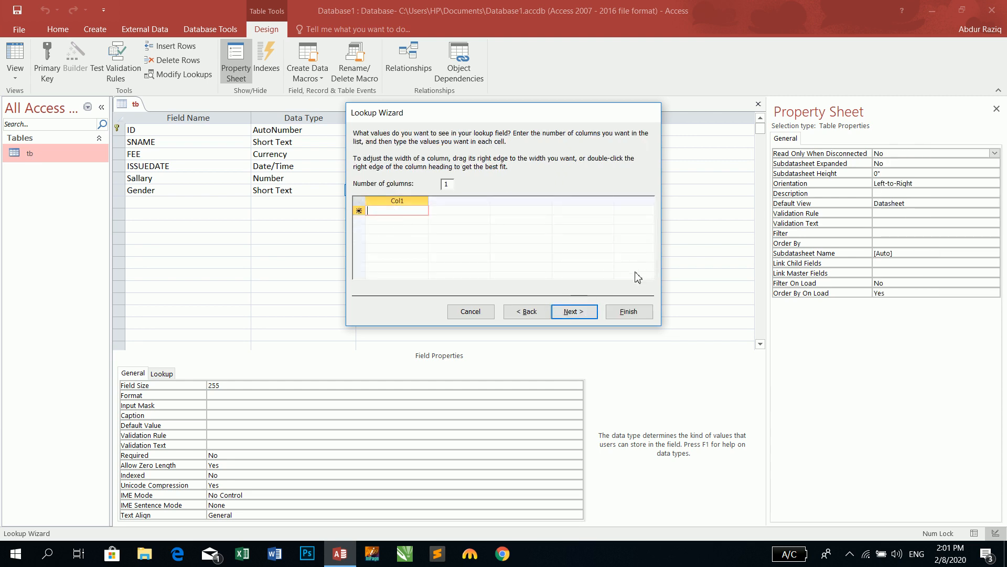
type("Male")
key("Return")
type("F")
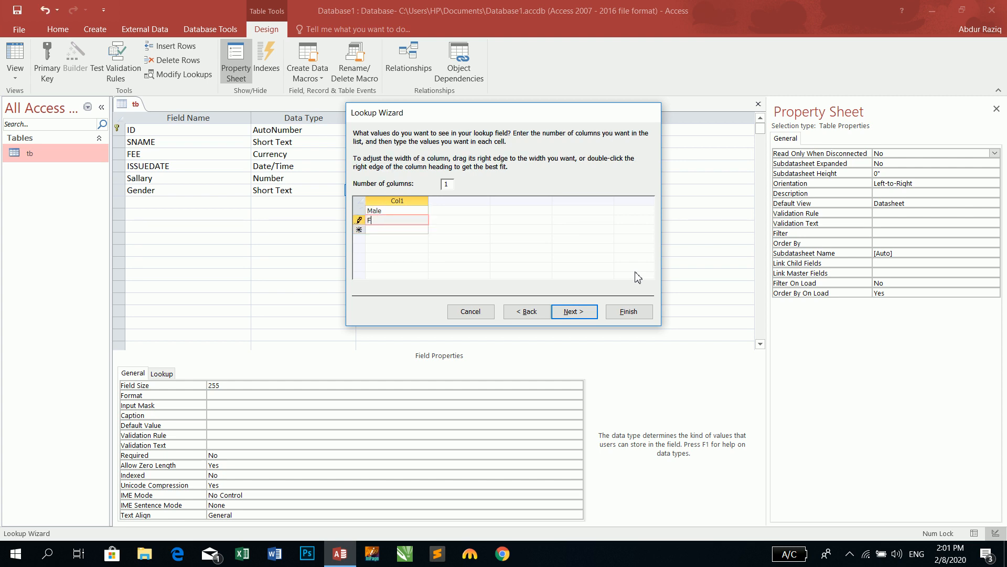
Add Female and She Male to the Gender lookup values and complete the Lookup Wizard
type("emale")
key("Return")
type("She Male")
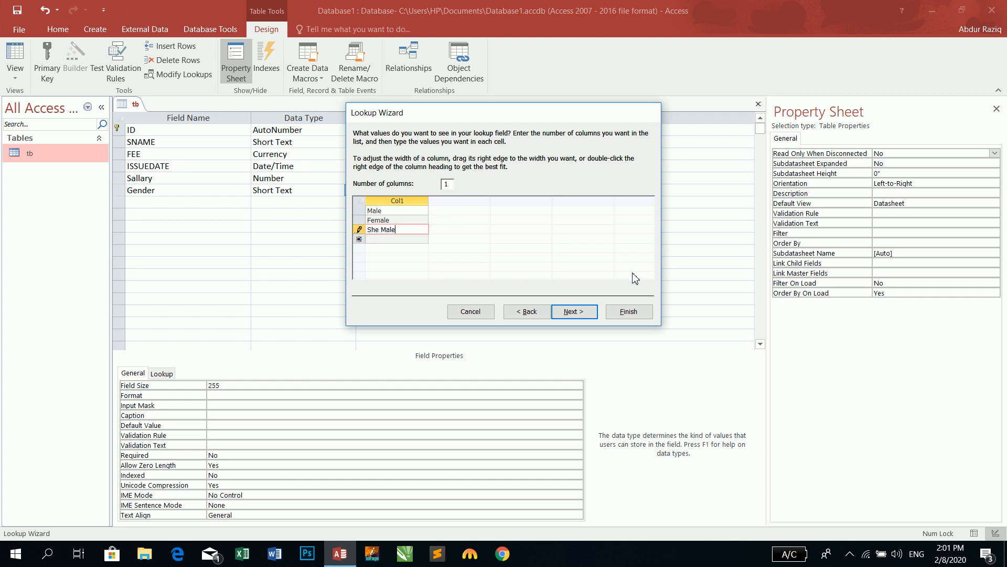
left_click(568, 311)
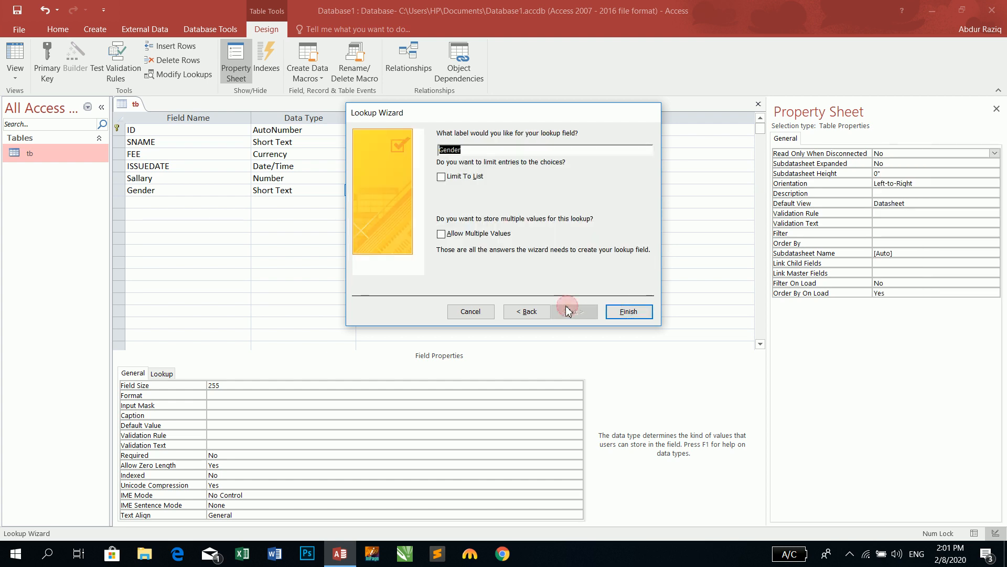
left_click(629, 311)
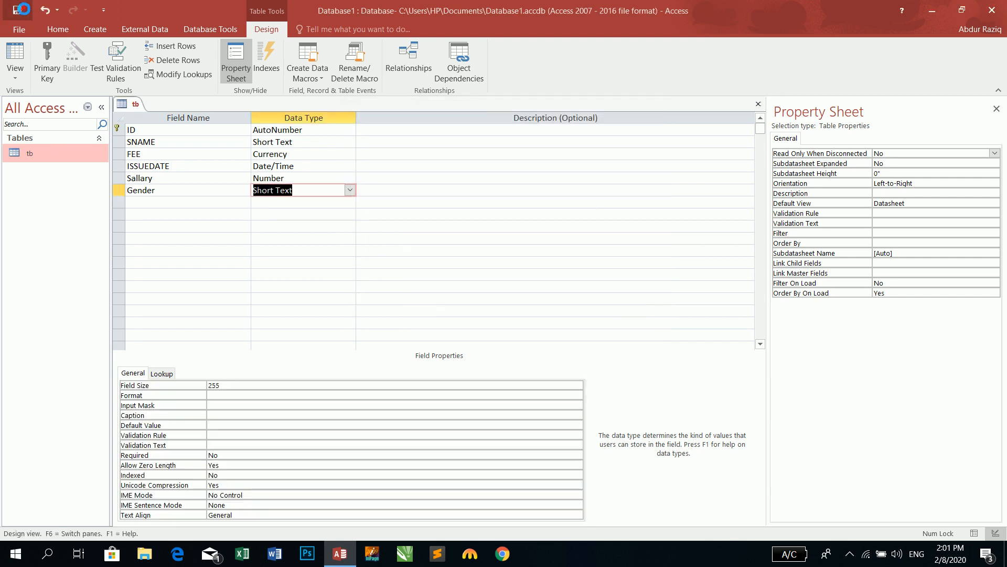
Switch to Datasheet view and set the first record's Gender to Female
left_click(19, 53)
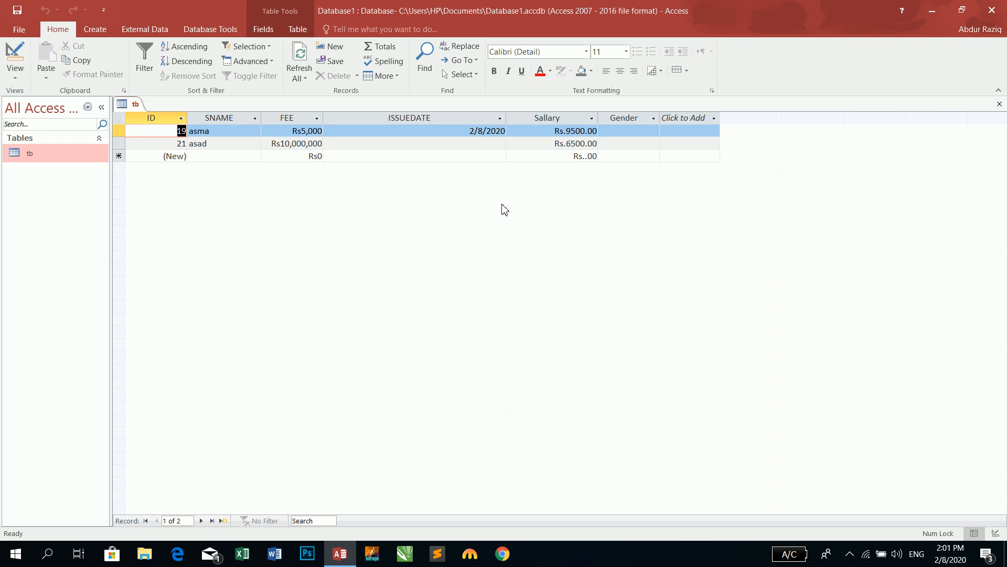
left_click(241, 134)
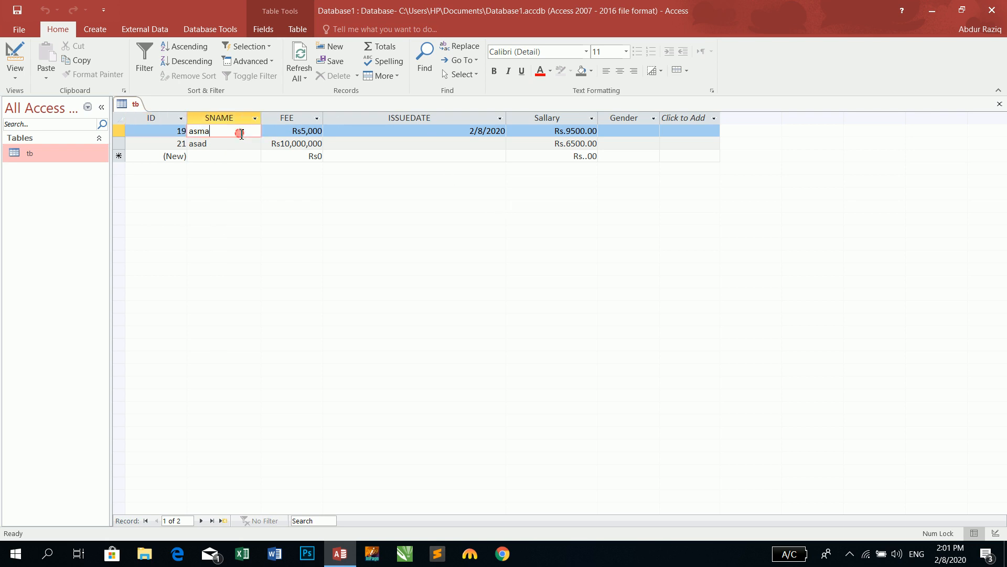
left_click(640, 132)
left_click(654, 131)
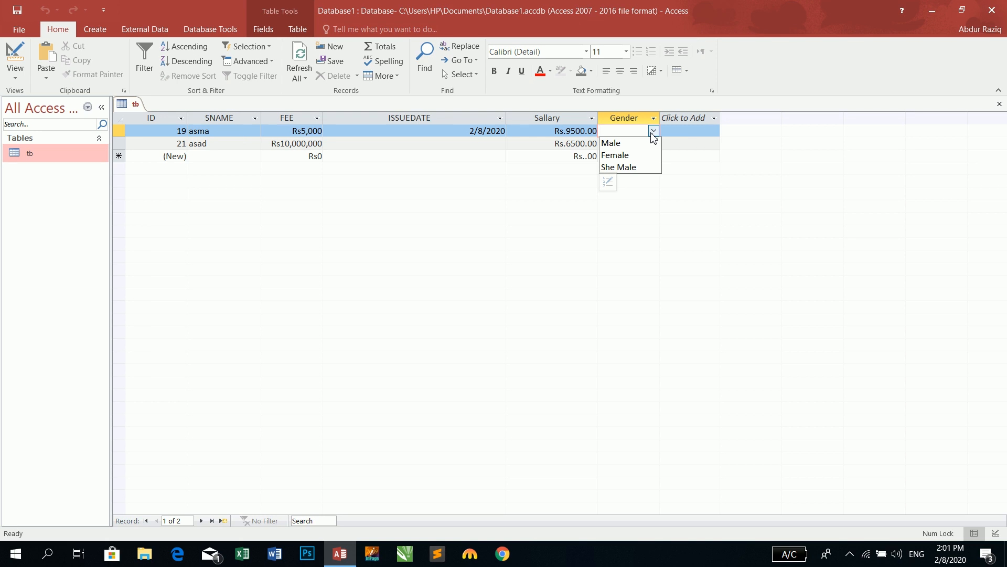
left_click(637, 143)
left_click(654, 143)
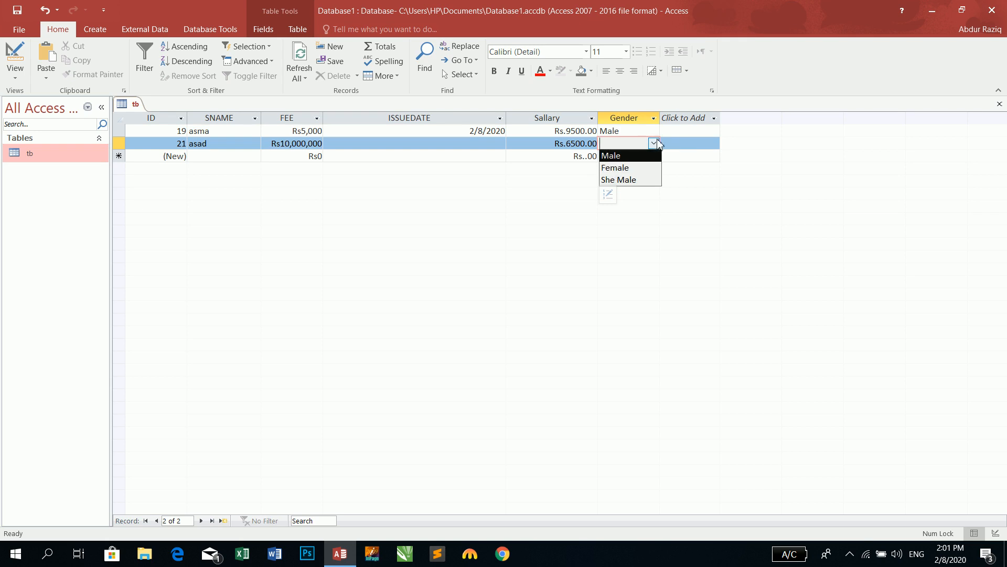
left_click(651, 131)
left_click(653, 131)
left_click(653, 131)
left_click(627, 155)
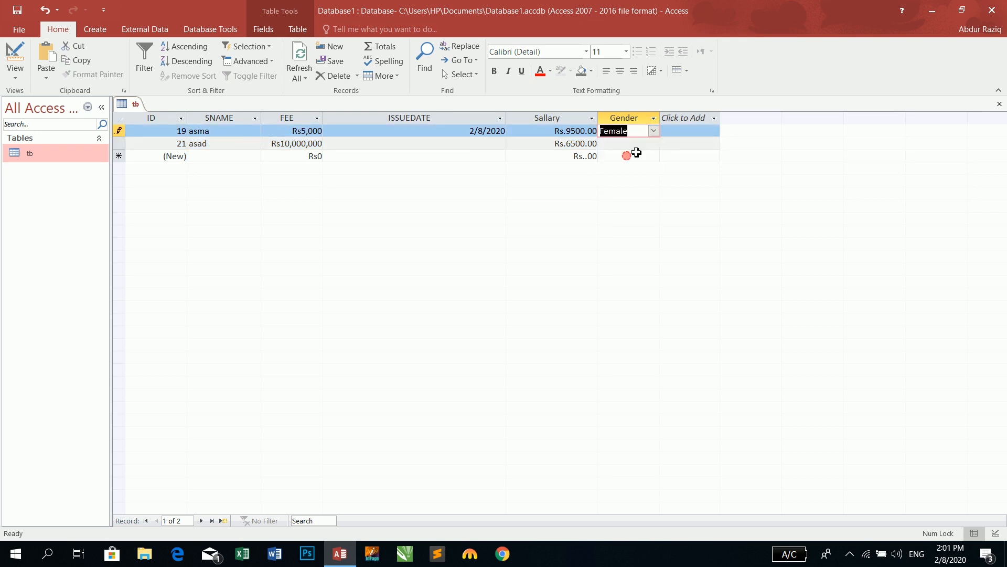
Set the second record's Gender to Male and move on to the new record
left_click(647, 143)
left_click(654, 143)
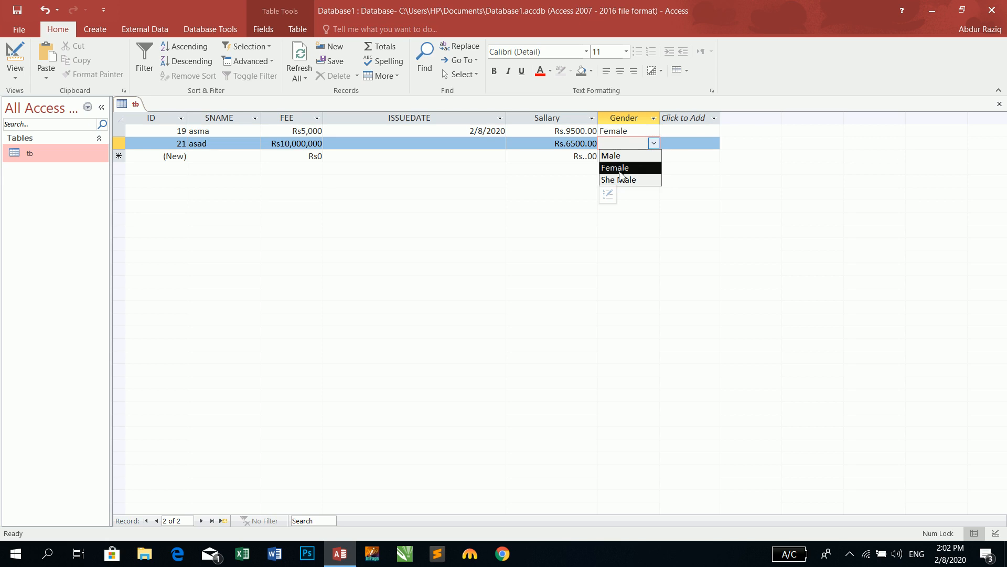
left_click(629, 156)
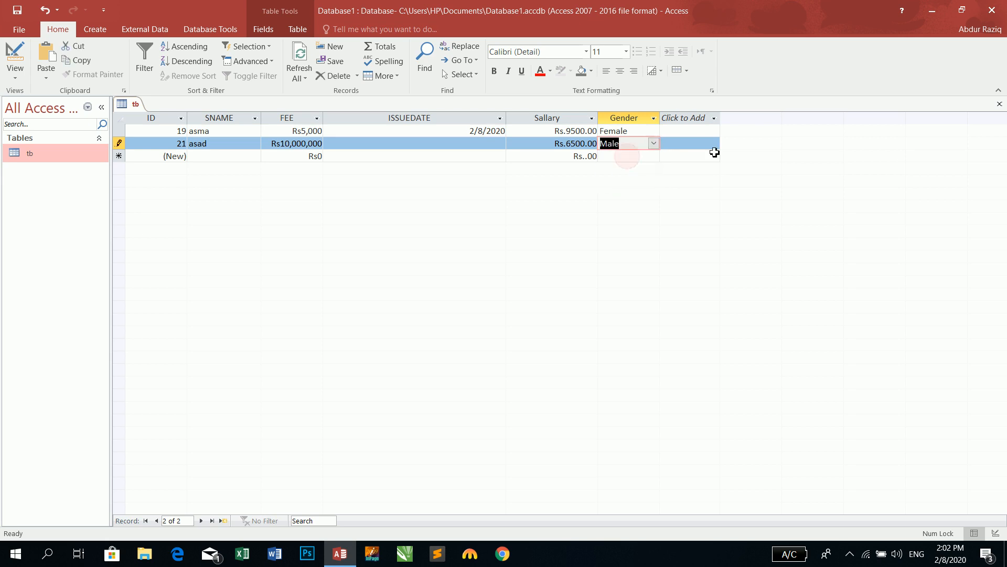
key("Tab")
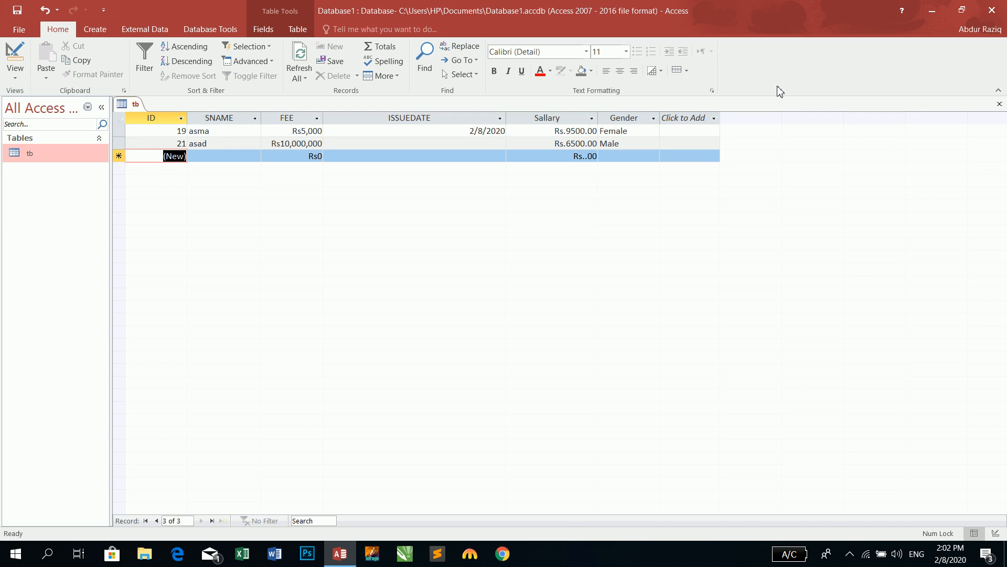
Return to Design view and insert a field named Address between SNAME and FEE
left_click(15, 58)
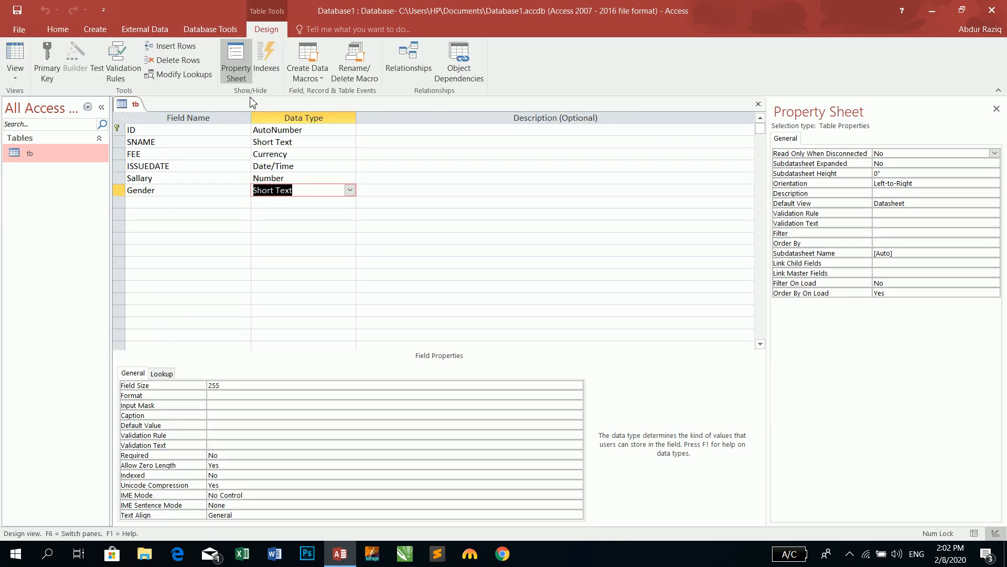
left_click(169, 154)
right_click(169, 154)
left_click(202, 217)
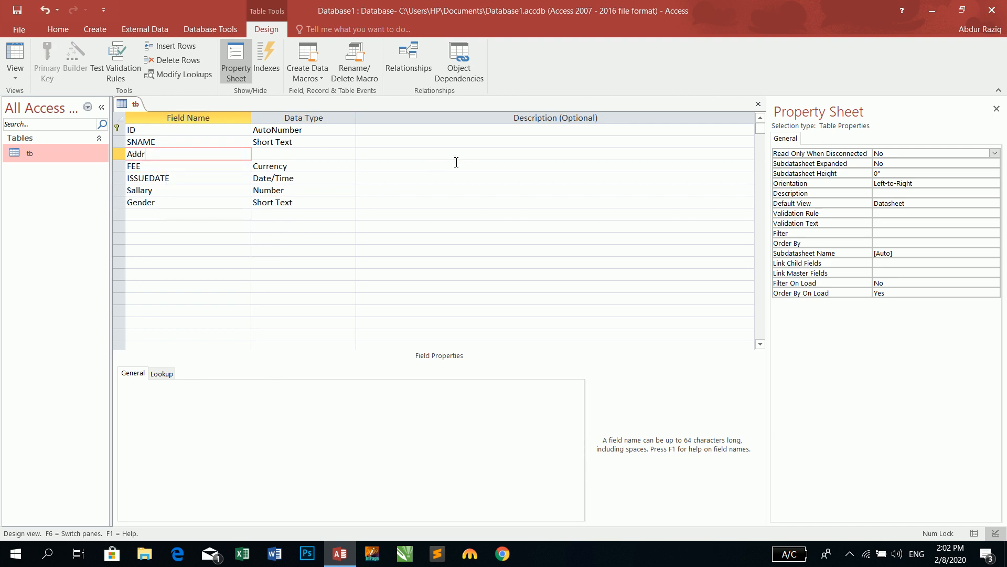
key("Tab")
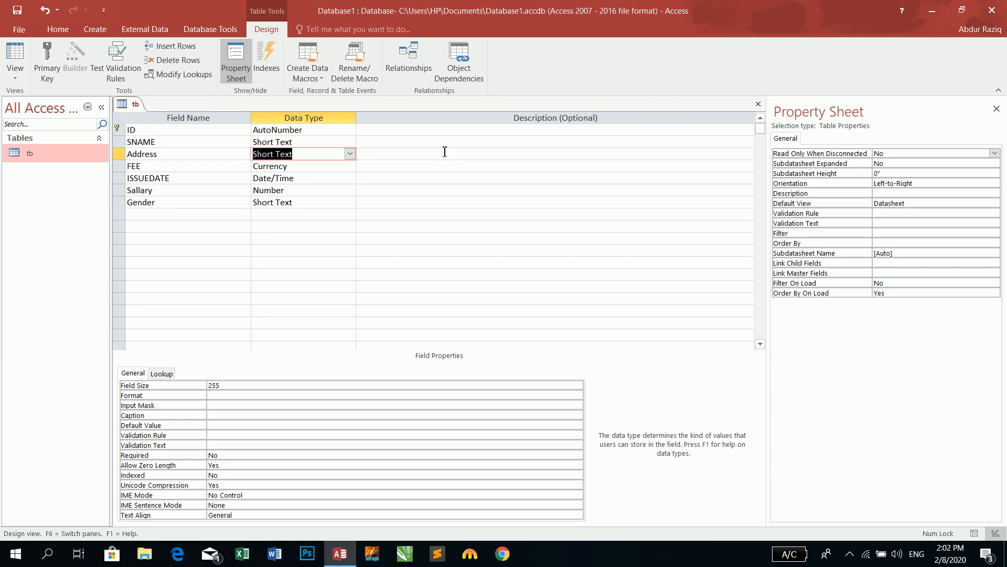
Start the Lookup Wizard for the Address field, choosing to type in the lookup values
left_click(350, 154)
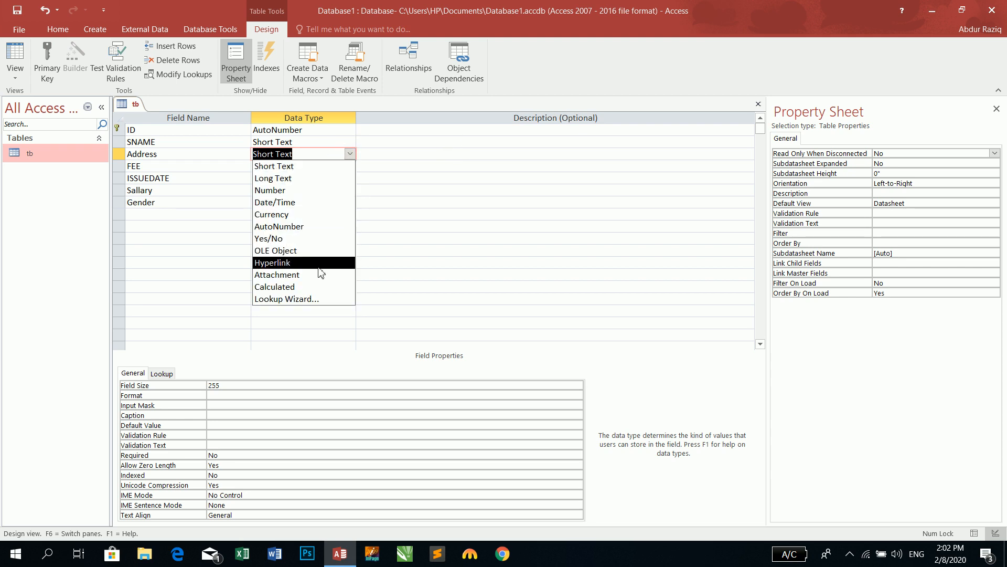
left_click(300, 299)
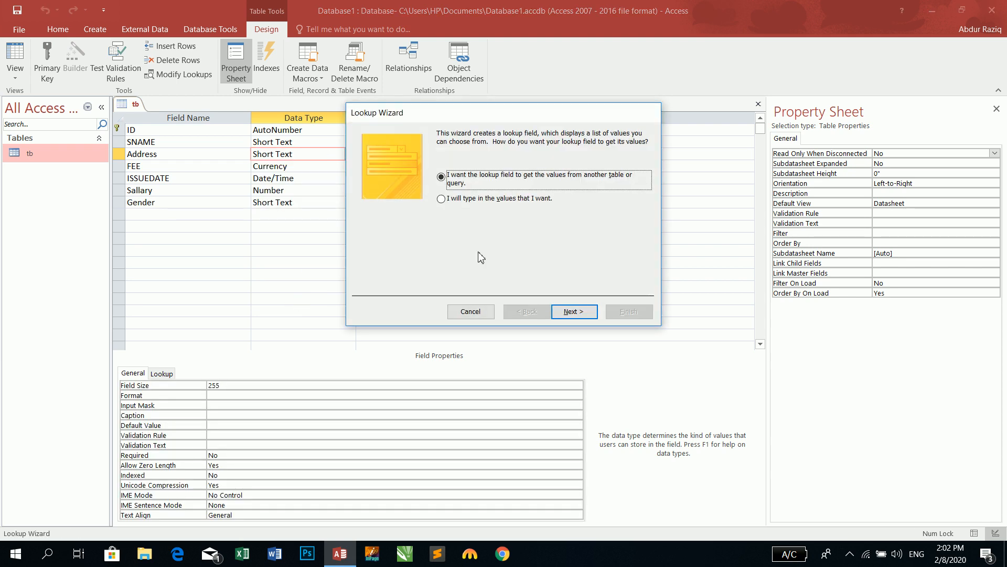
left_click(508, 202)
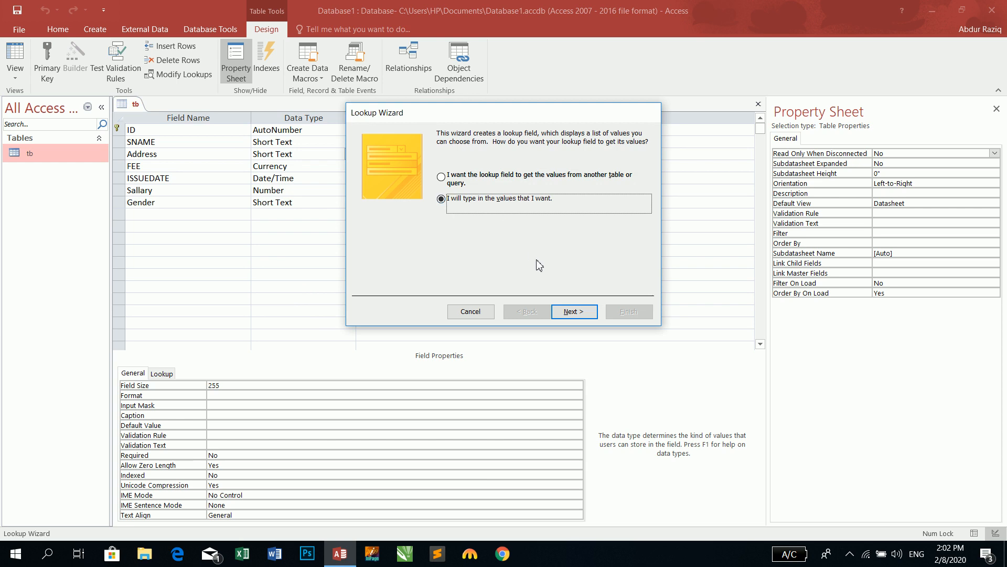
left_click(573, 312)
left_click(383, 210)
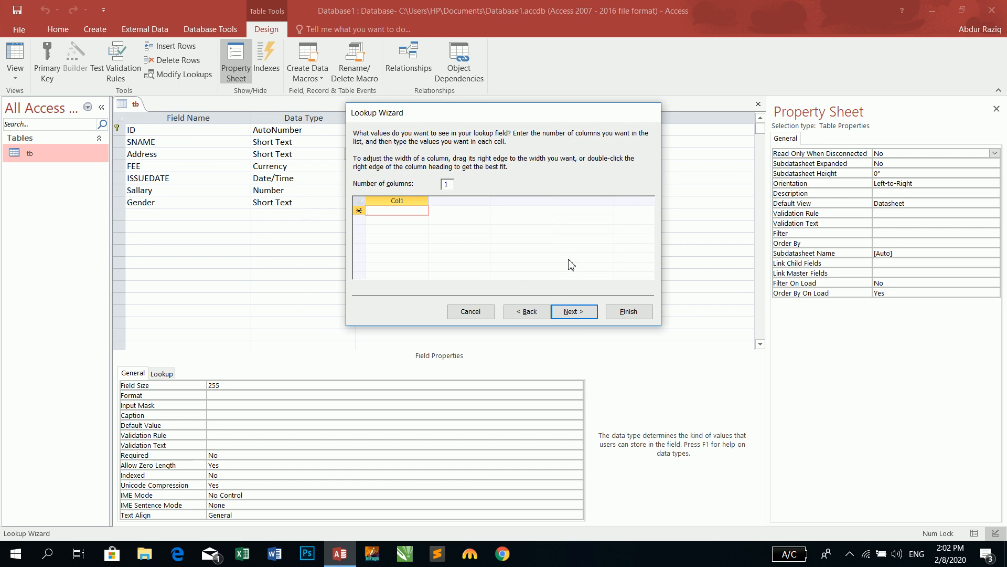
Enter Peshawar, Sadda, Rawalpindi and Parachinar as the Address lookup values and complete the wizard
type("Peshawar")
key("Return")
type("Sadda")
key("Return")
type("Rawalpindi")
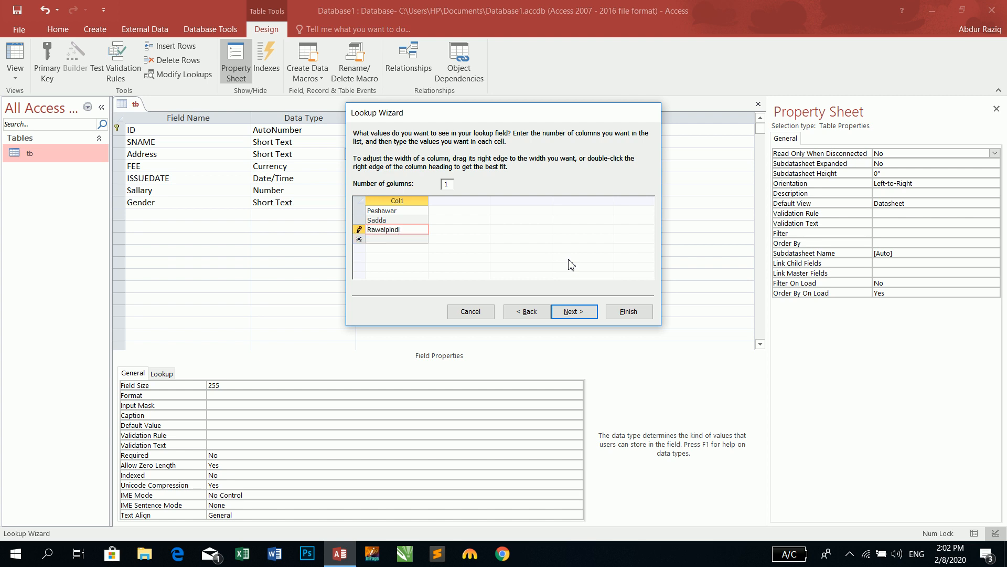
key("Return")
type("Parachinar")
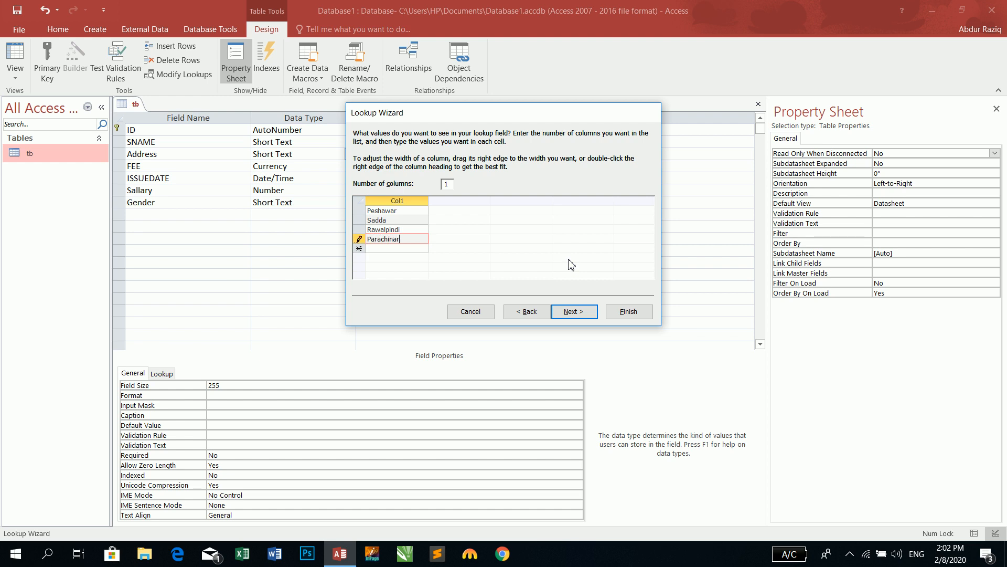
left_click(573, 312)
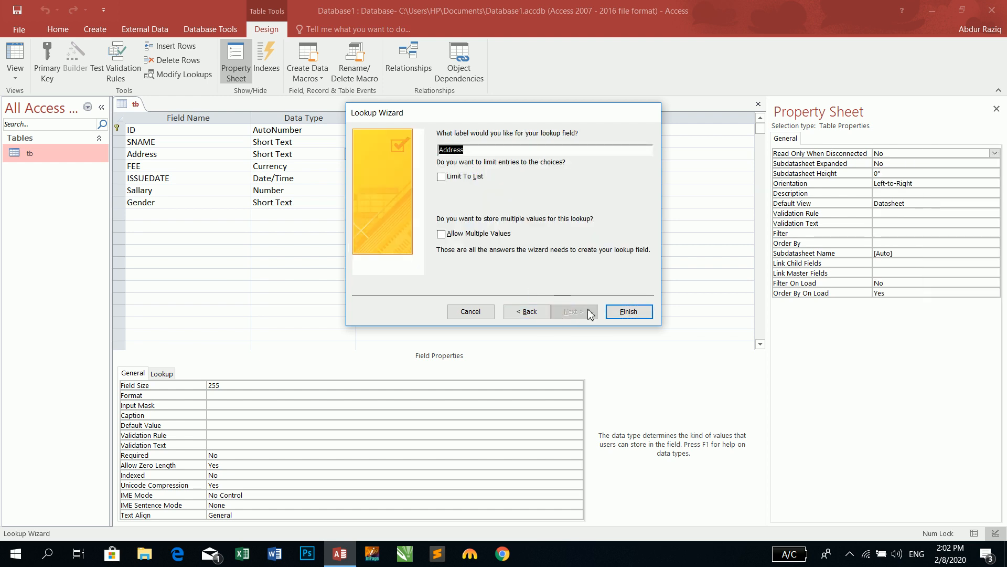
left_click(628, 313)
In Datasheet view, set the first record's Address to Peshawar and the second record's to Sadda
left_click(12, 52)
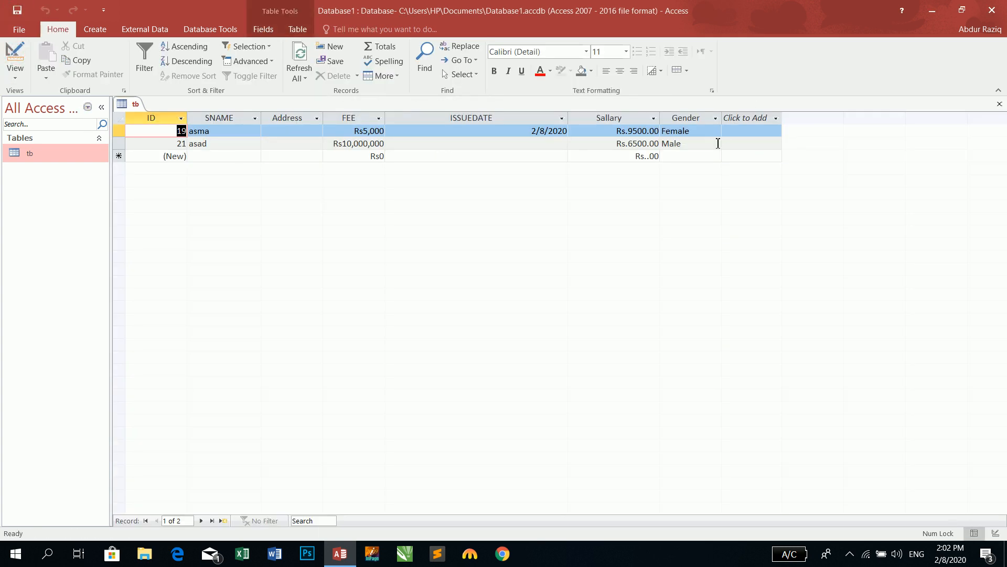
left_click(696, 132)
left_click(297, 132)
left_click(317, 130)
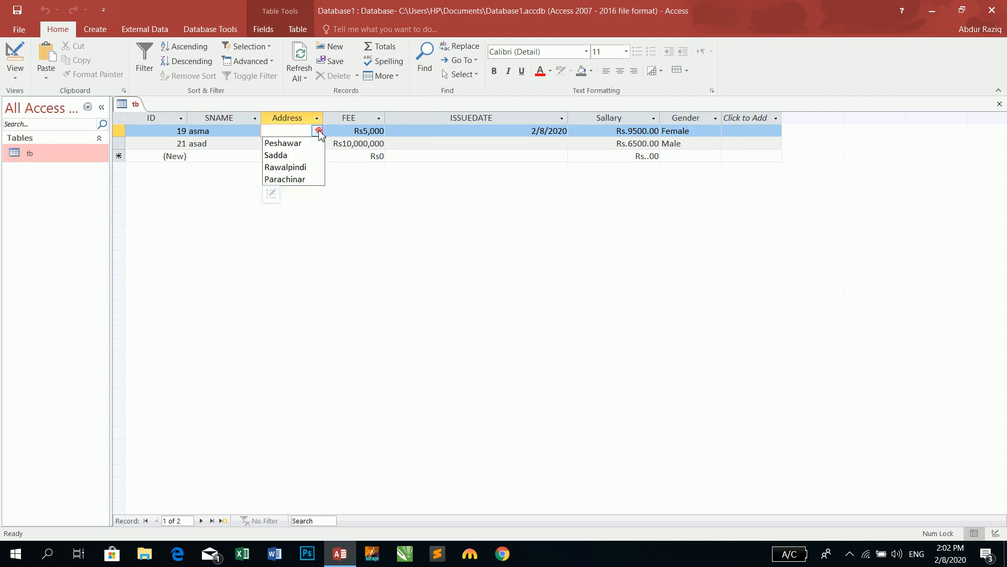
left_click(309, 143)
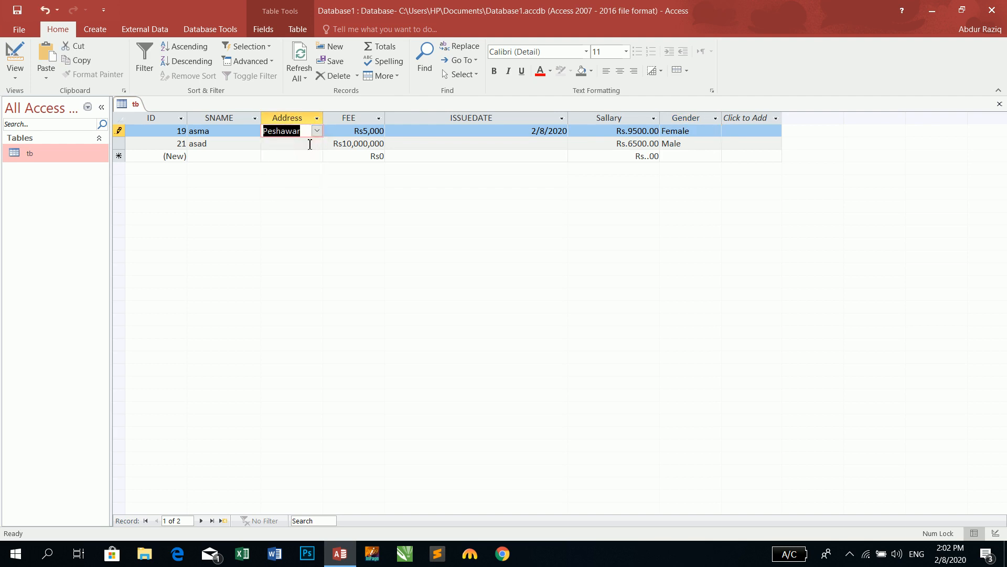
left_click(308, 143)
left_click(317, 143)
left_click(302, 166)
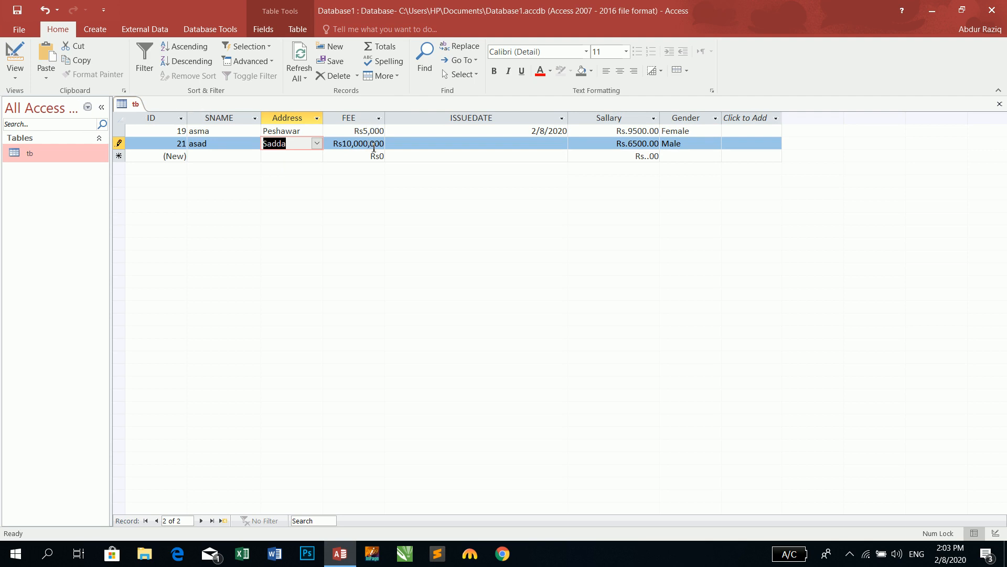
Set the second record's FEE to Rs6,800,000
left_click_drag(370, 144, 342, 144)
type("6800")
key("Tab")
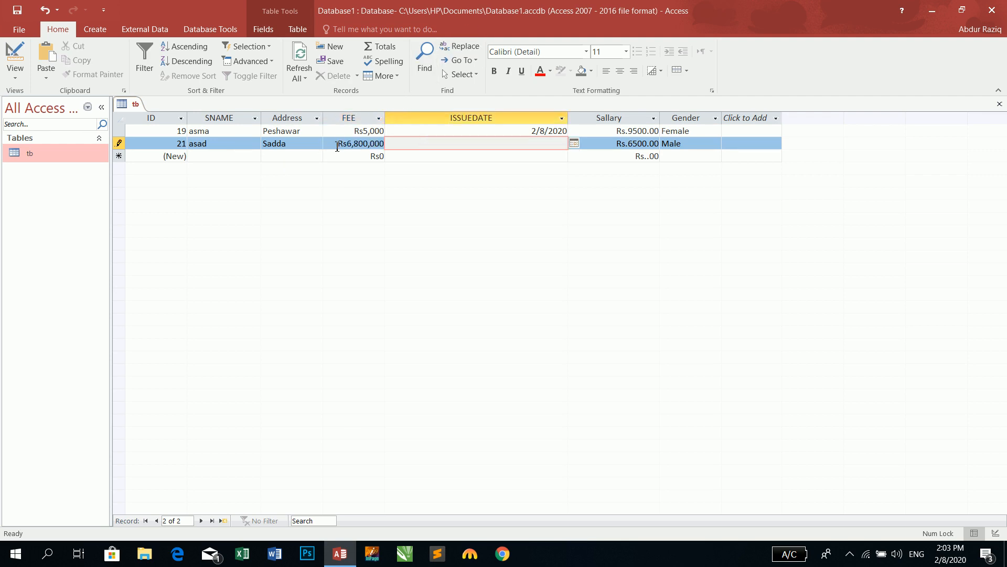
Set the second record's FEE to Rs3,000
left_click_drag(336, 144, 450, 145)
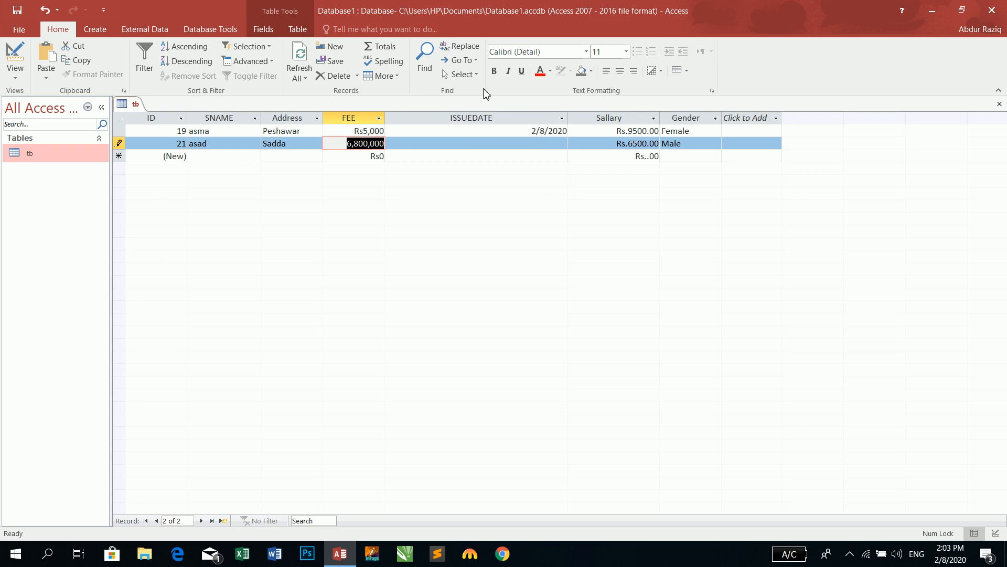
type("300")
key("Tab")
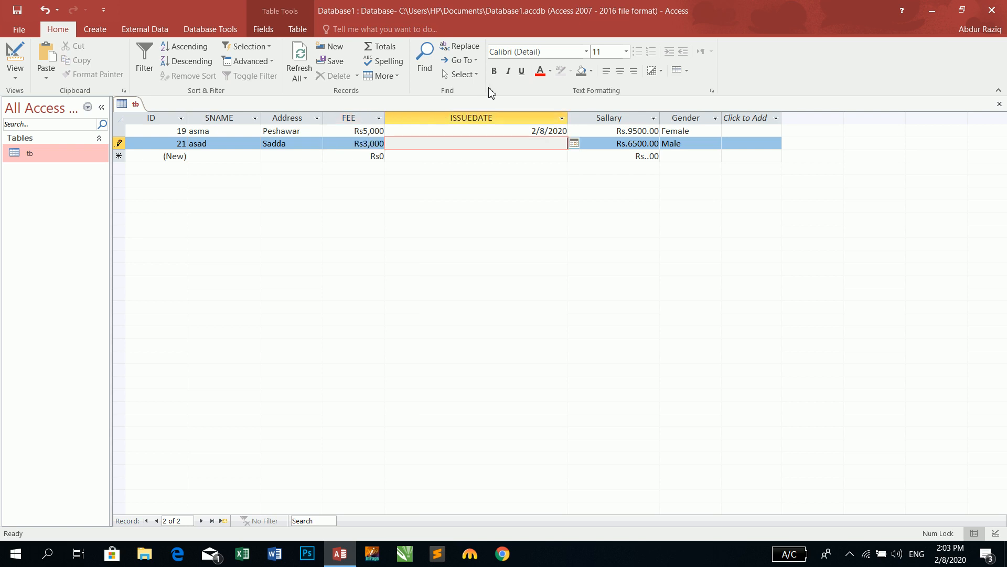
Examine the Gender field's general and lookup properties and its available data types in Design view
left_click(11, 58)
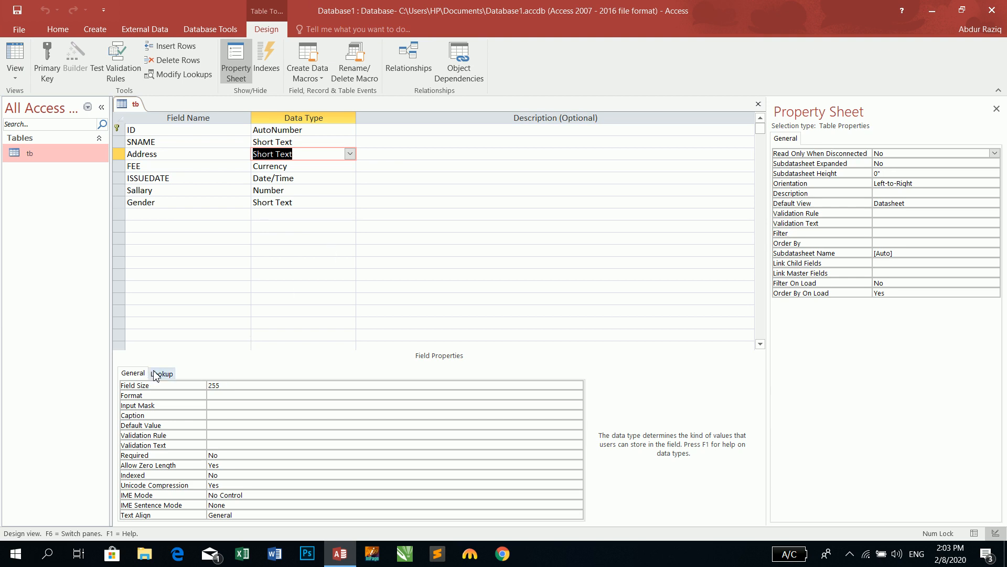
left_click(308, 203)
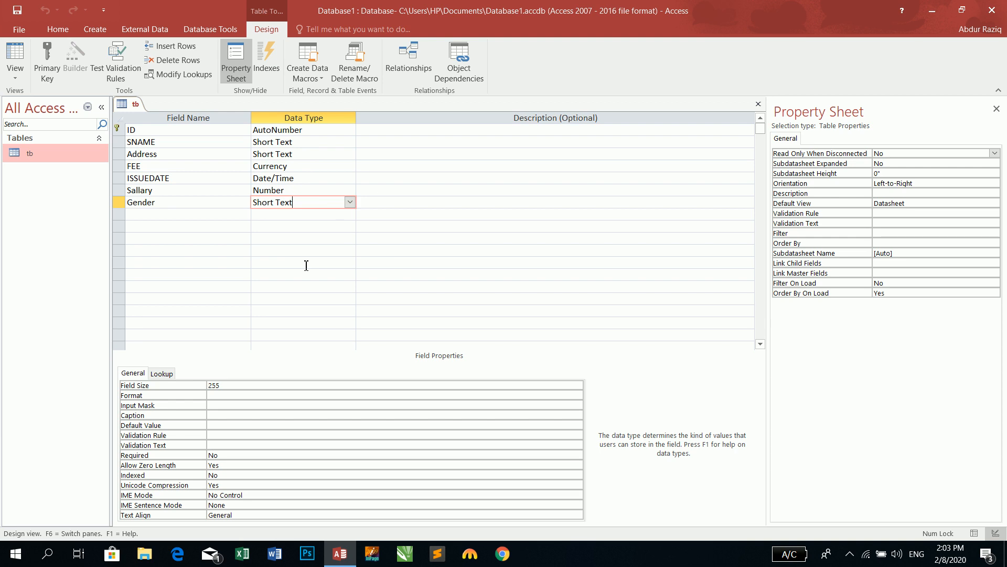
left_click(163, 373)
left_click(133, 374)
left_click(162, 374)
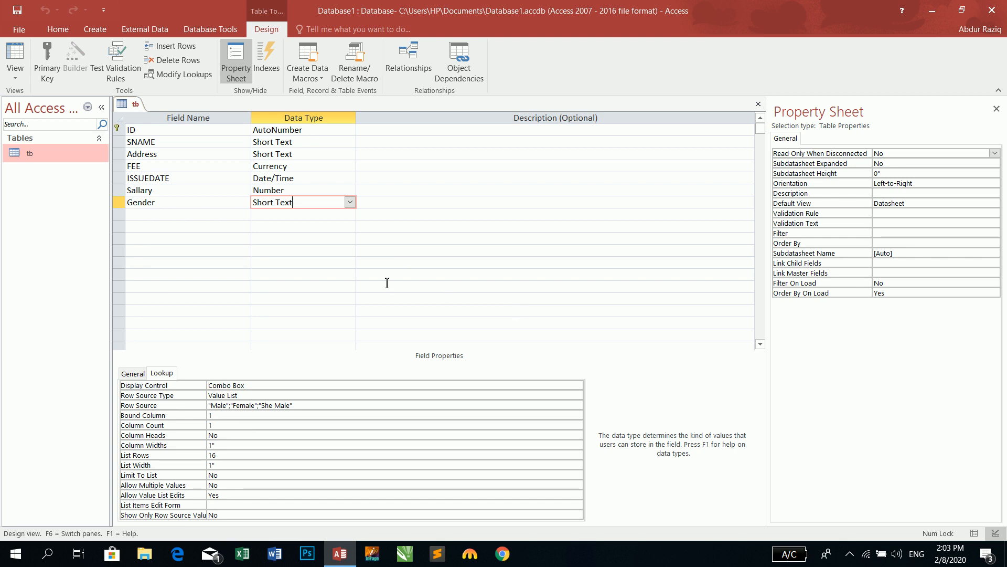
left_click(350, 202)
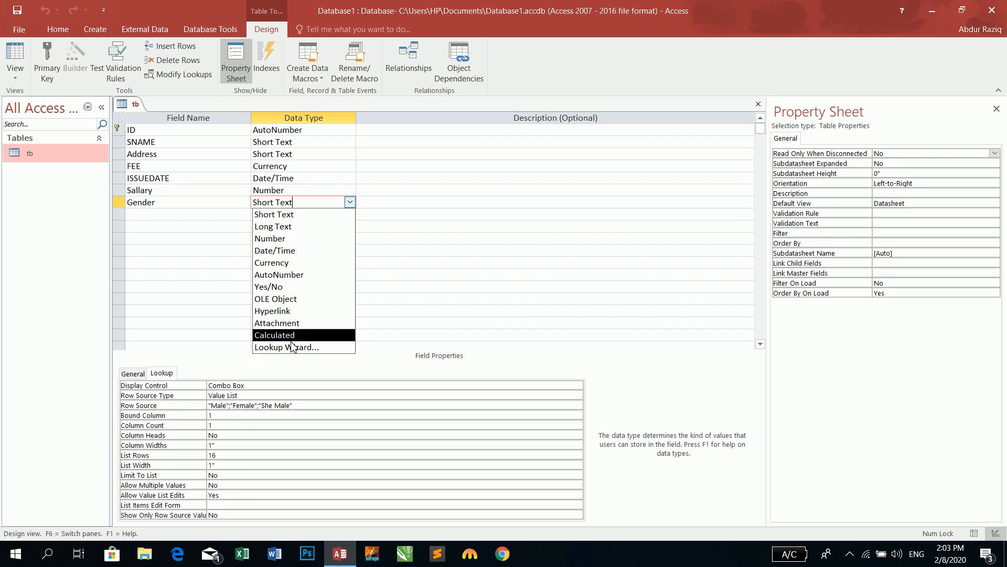
Inspect the first record's Gender choices in Datasheet view and go back to Design view
left_click(15, 58)
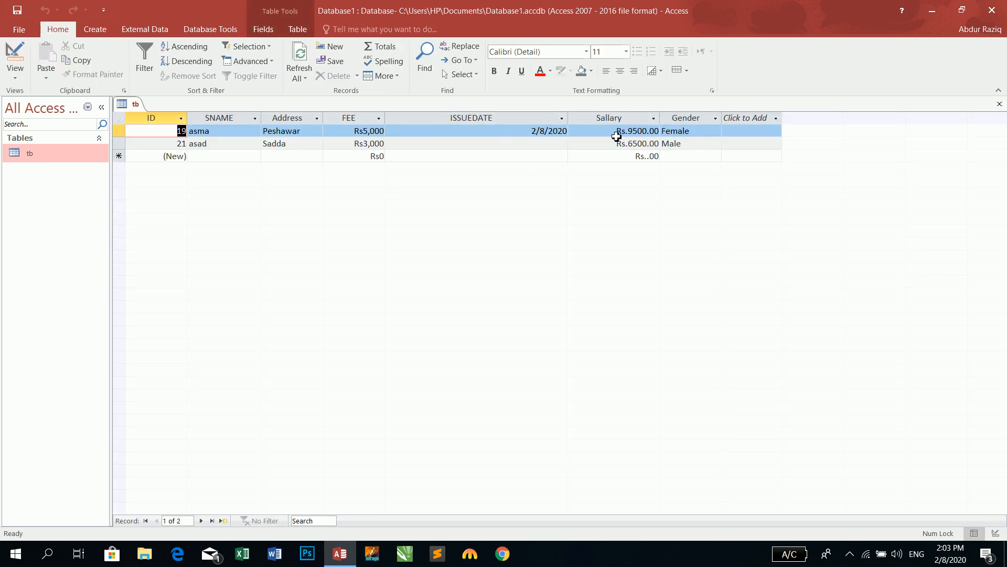
left_click(702, 131)
left_click(716, 131)
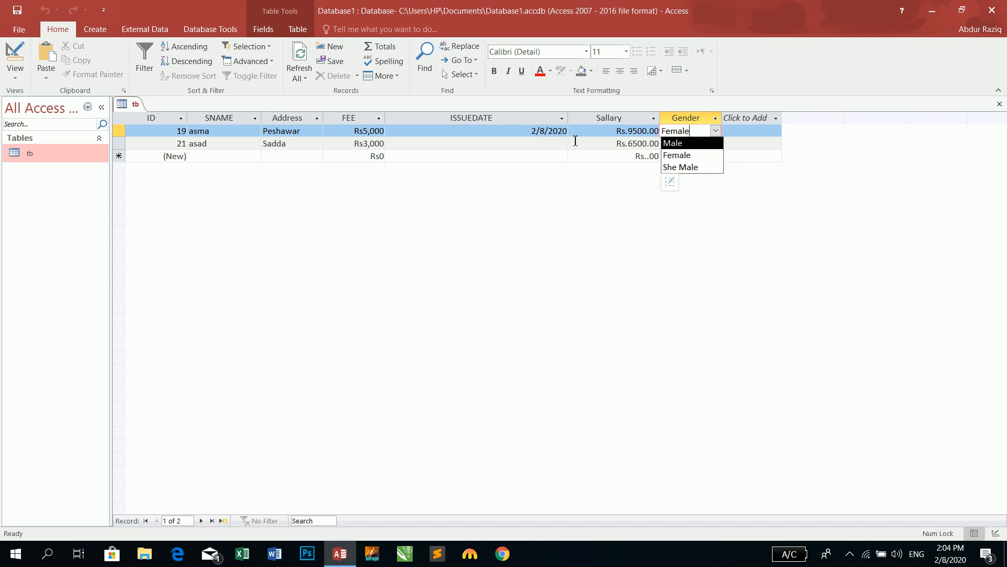
left_click(14, 57)
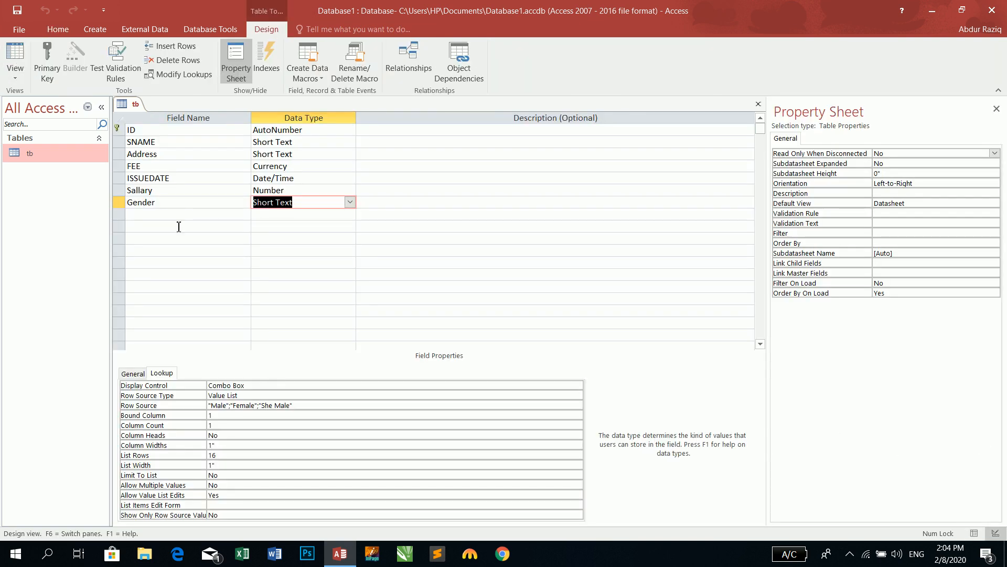
Set the Gender field's display control to Text Box, save the table and inspect the Gender cells in Datasheet view
left_click(270, 385)
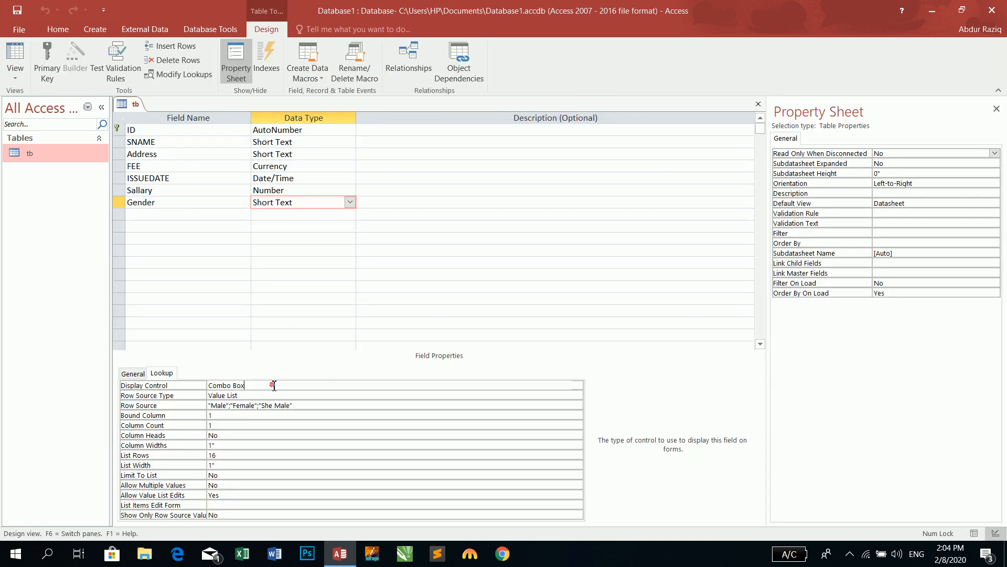
left_click(577, 385)
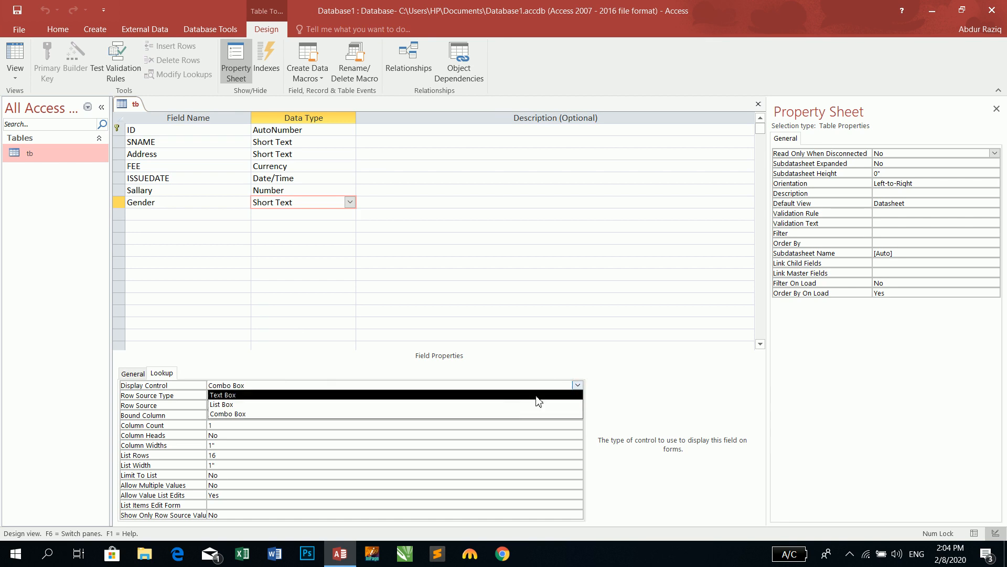
left_click(520, 398)
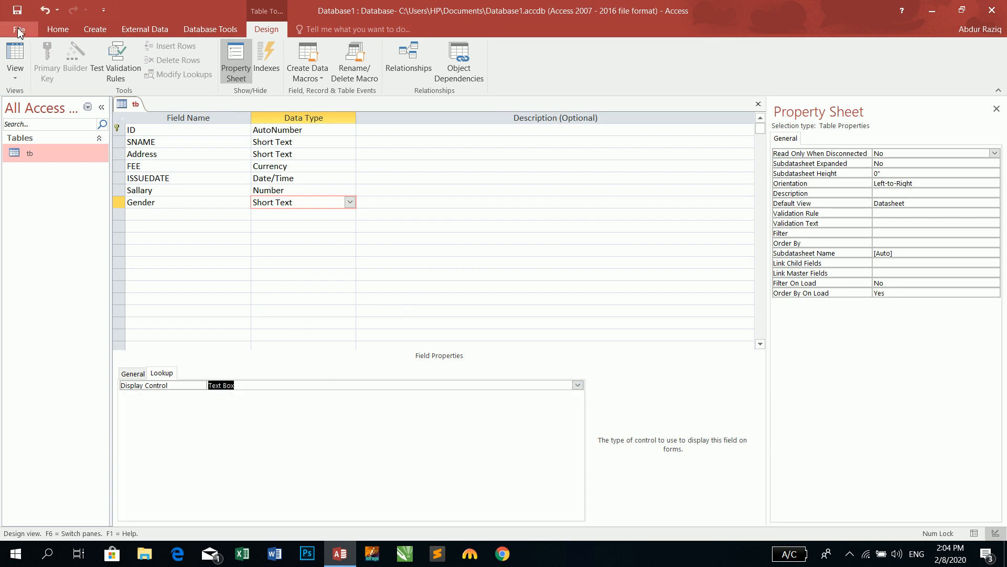
left_click(22, 48)
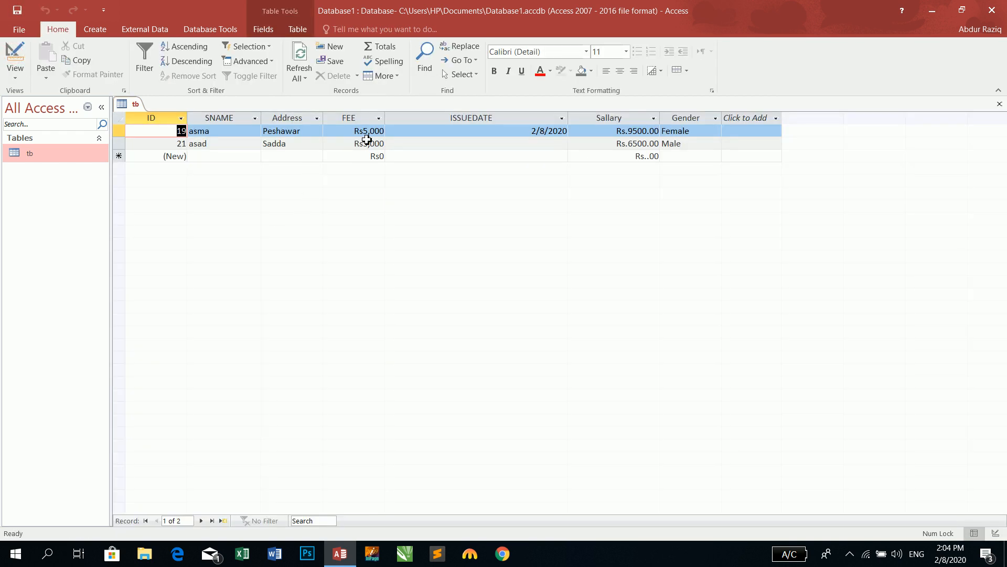
left_click(687, 129)
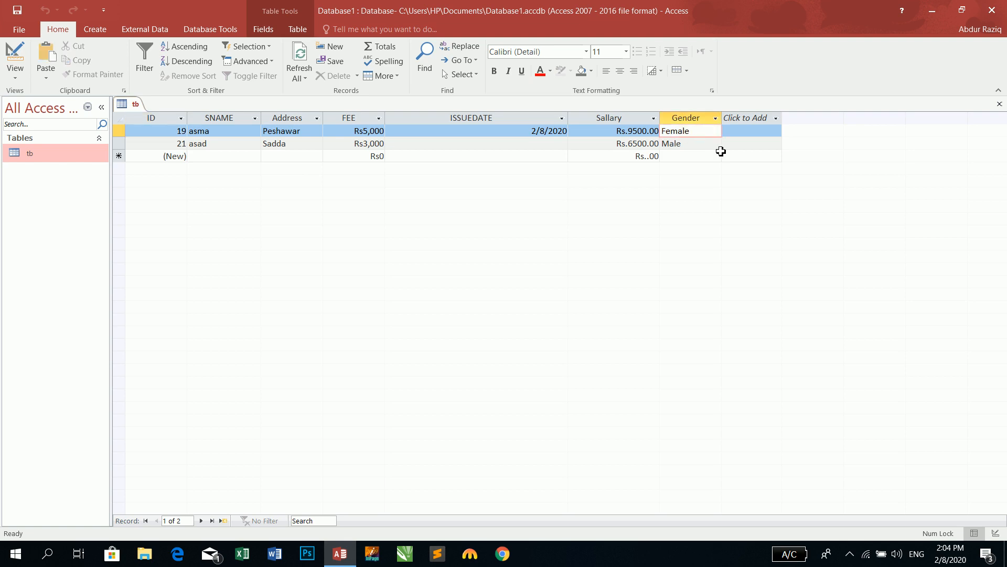
left_click(703, 147)
left_click(705, 132)
left_click(12, 54)
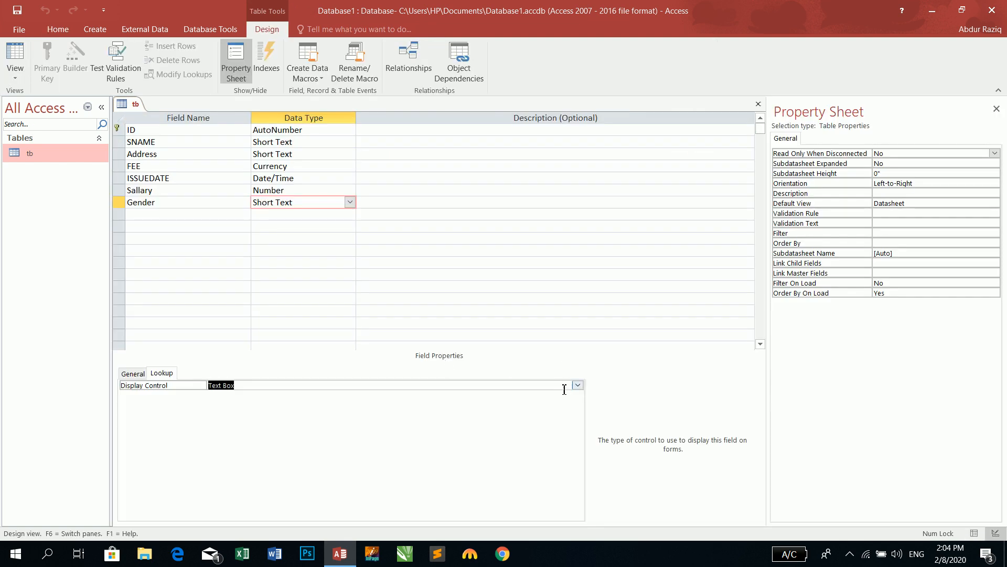
Set the Gender field's display control to Combo Box, save, and check the first record's Gender choices in Datasheet view
left_click(577, 384)
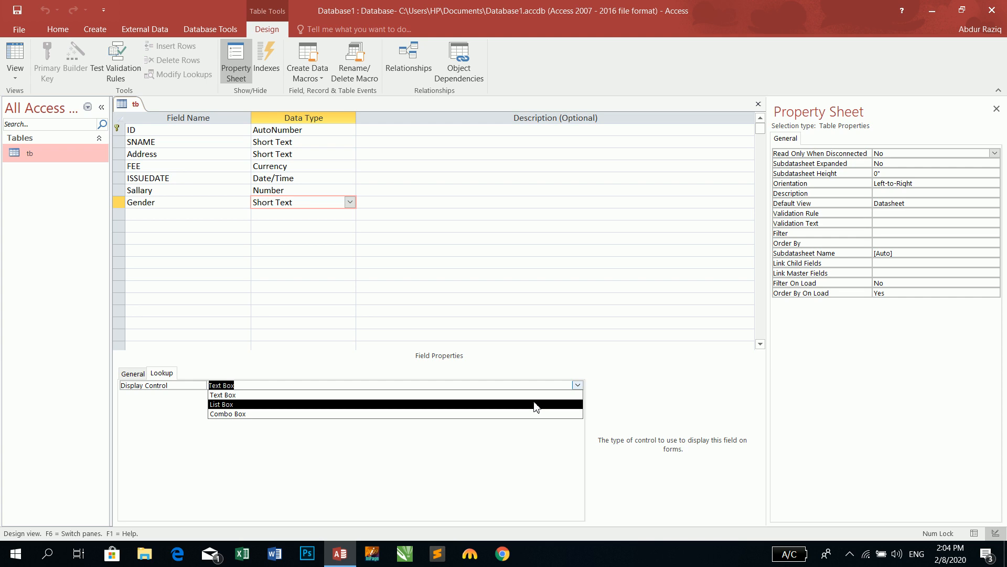
left_click(510, 413)
left_click(19, 17)
left_click(15, 52)
left_click(714, 131)
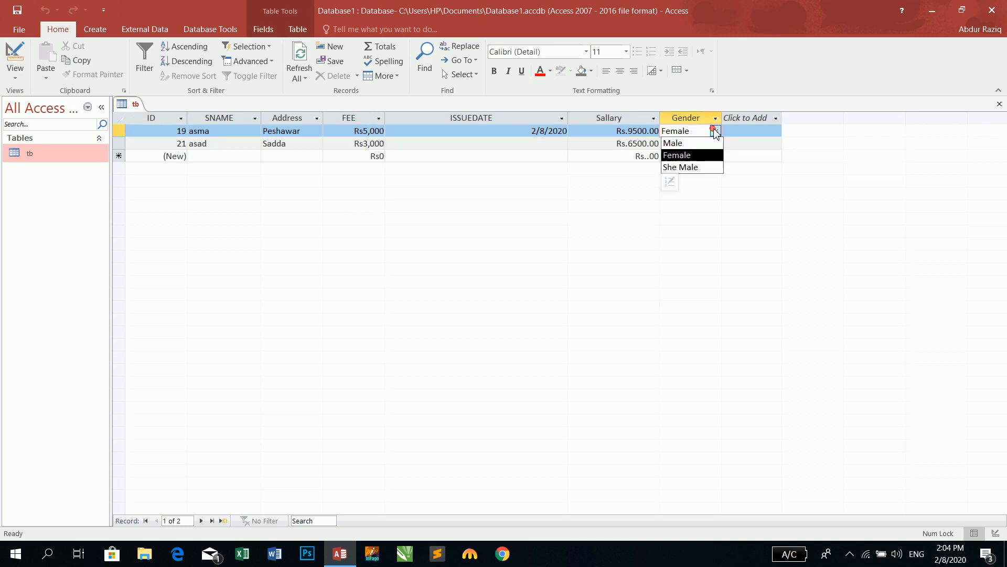
Choose Sadda as the first record's Address
left_click(514, 130)
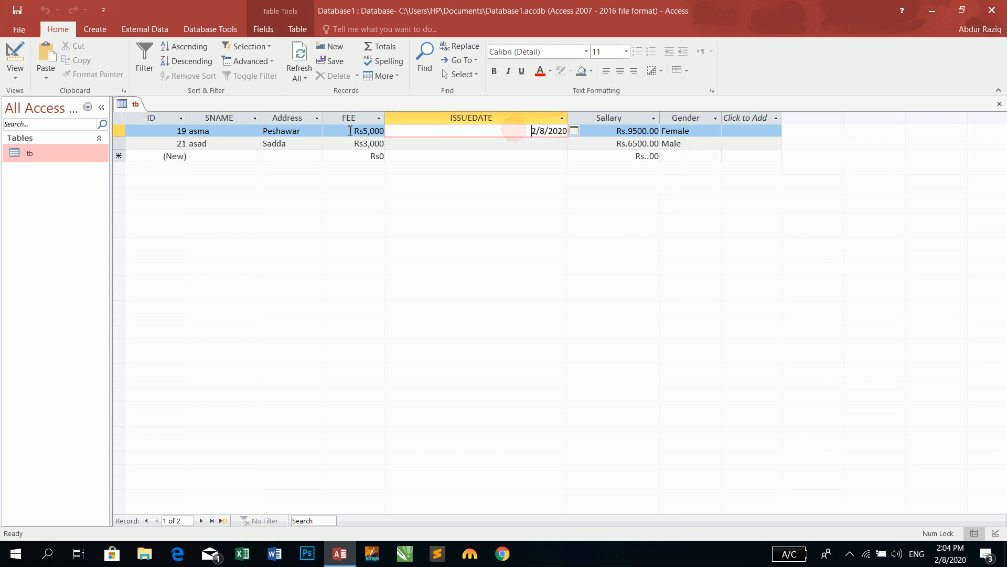
left_click(304, 131)
left_click(317, 131)
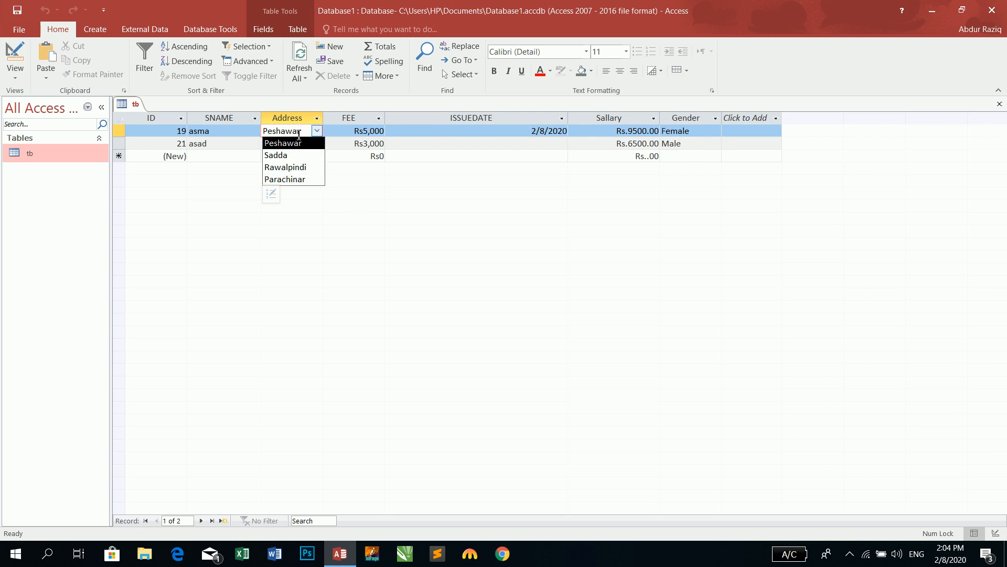
left_click(283, 155)
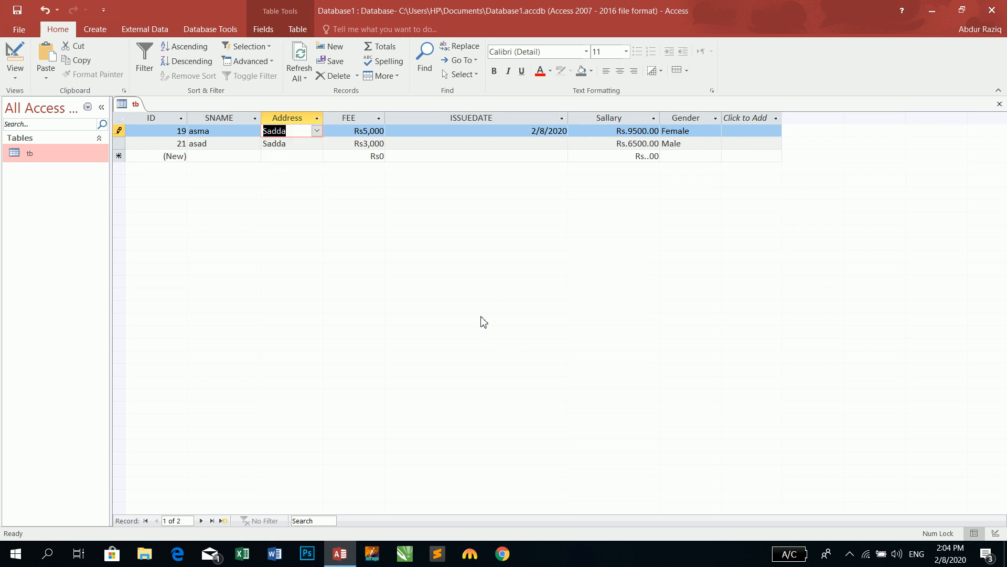
Set the Gender field's display control to List Box in Design view, save and return to Datasheet view
left_click(15, 59)
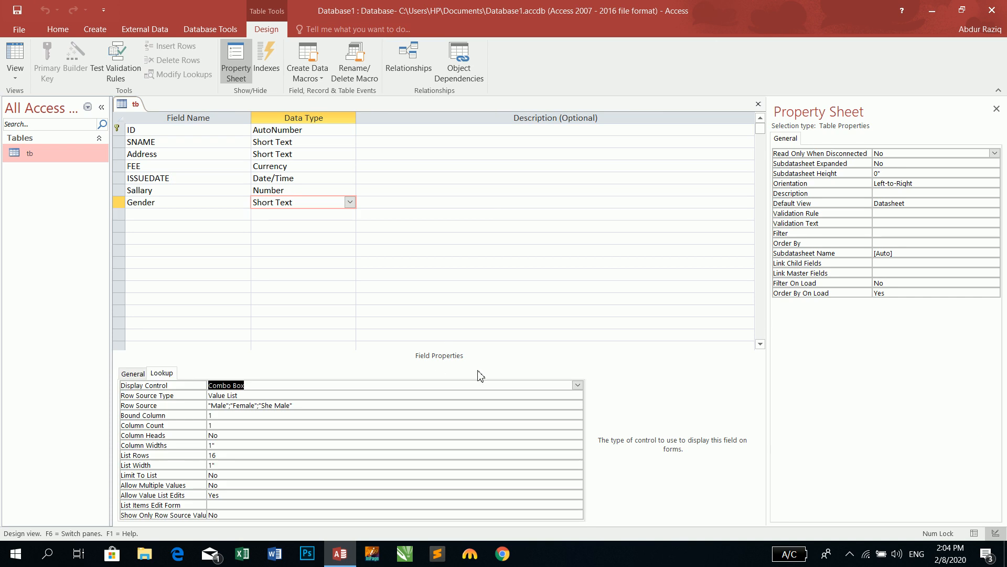
left_click(577, 385)
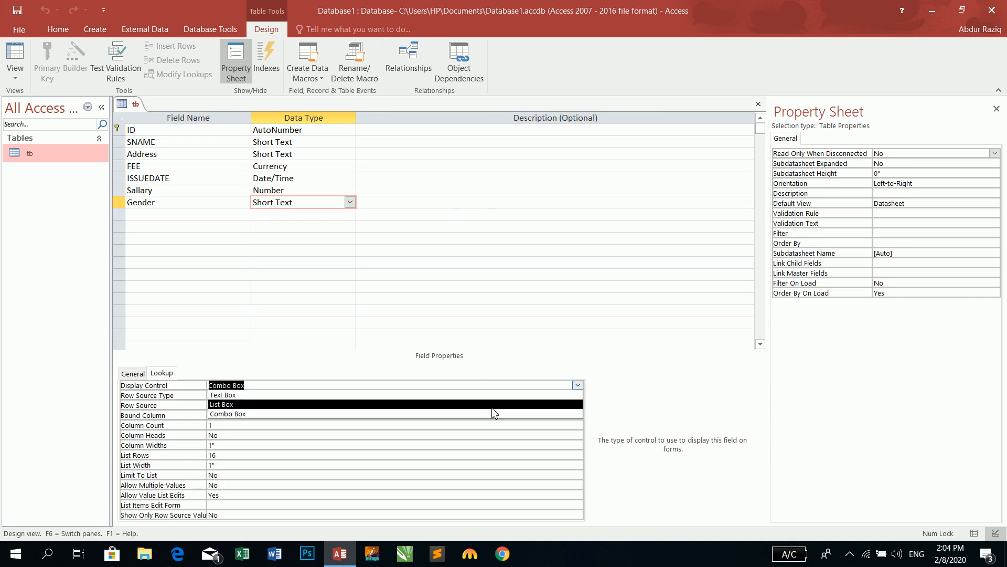
left_click(493, 405)
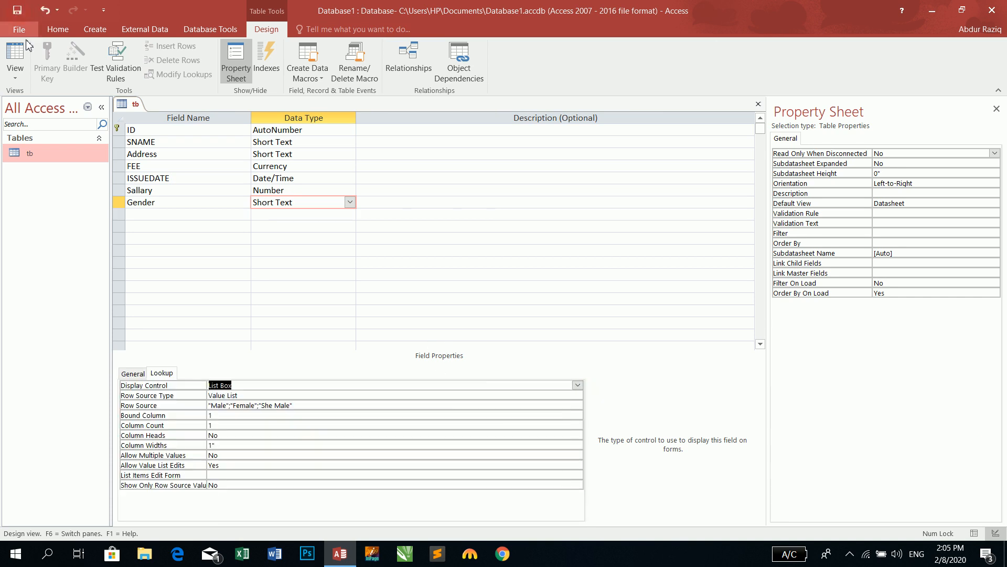
left_click(15, 59)
Choose Rawalpindi as the first record's Address and close table tb
left_click(317, 130)
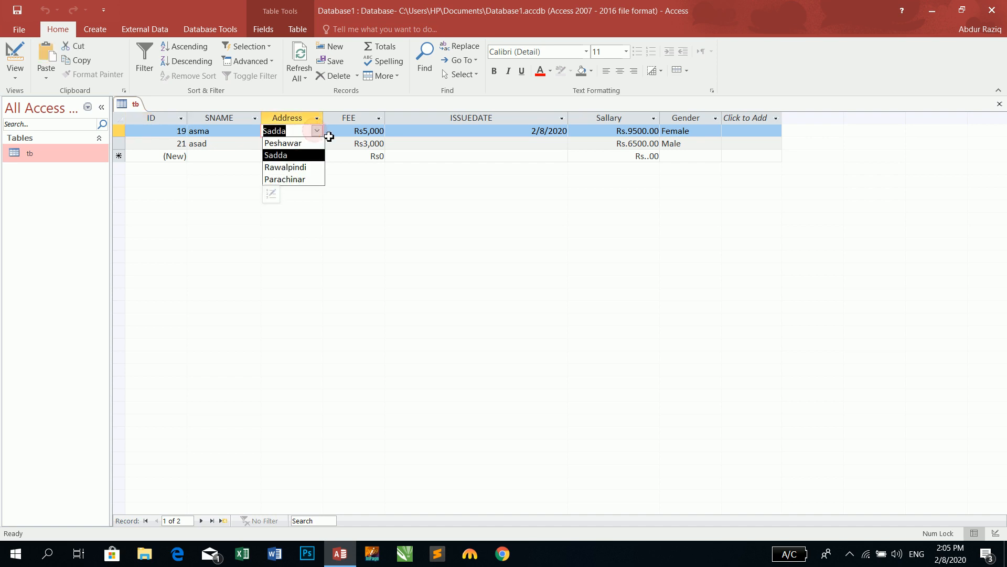
left_click(282, 168)
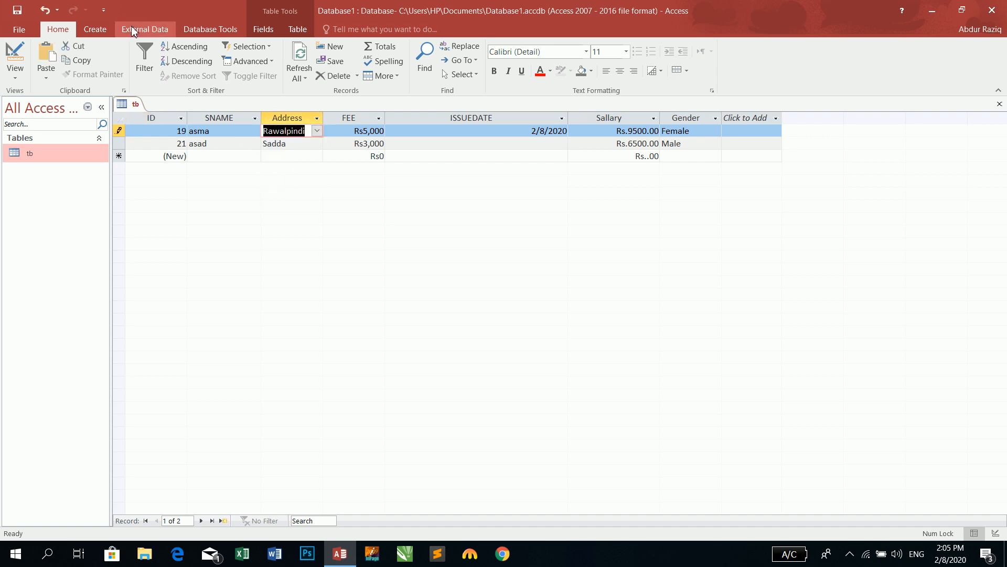
left_click(99, 29)
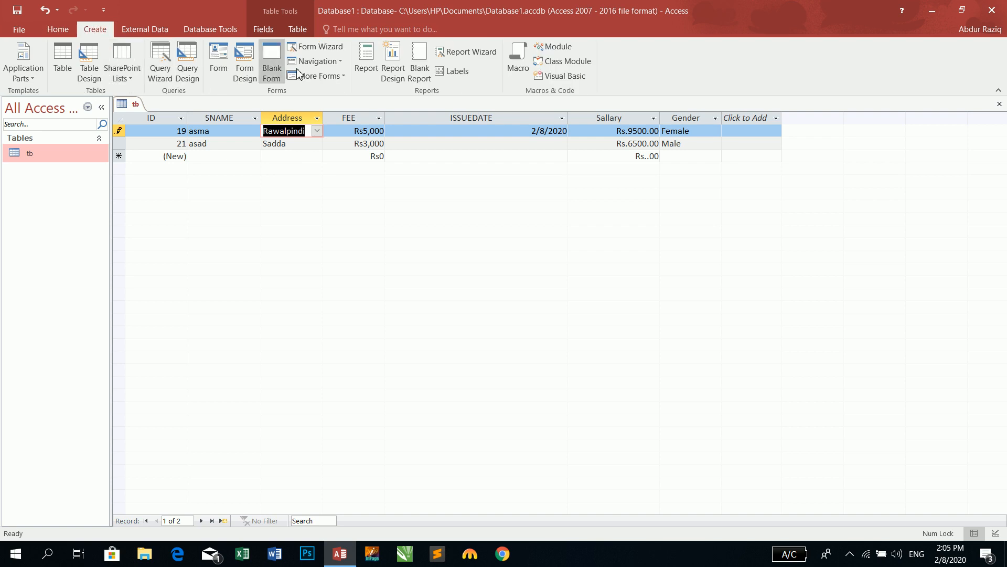
left_click(999, 104)
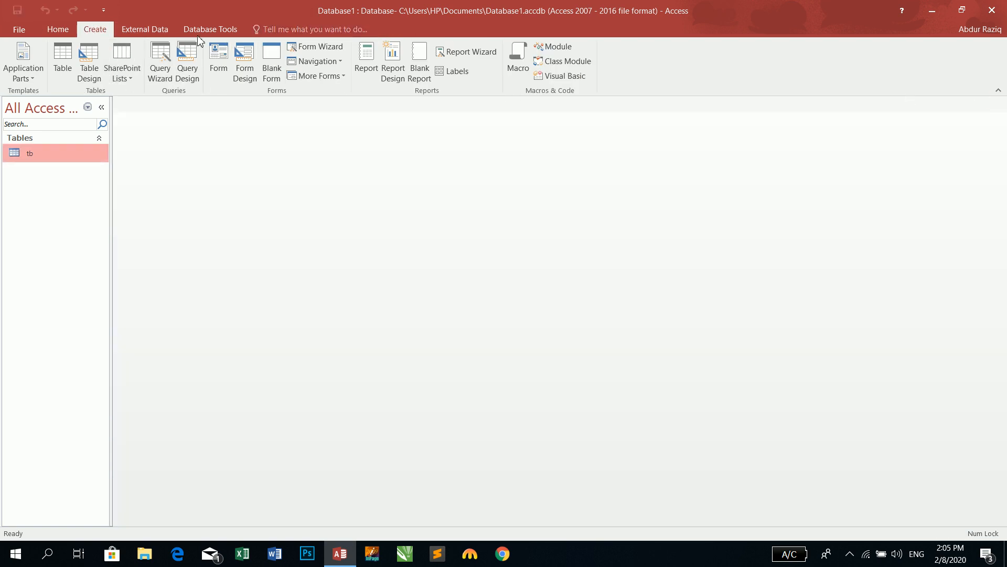
Create a form from table tb, look over its Gender list box and open the form in Design view
left_click(230, 79)
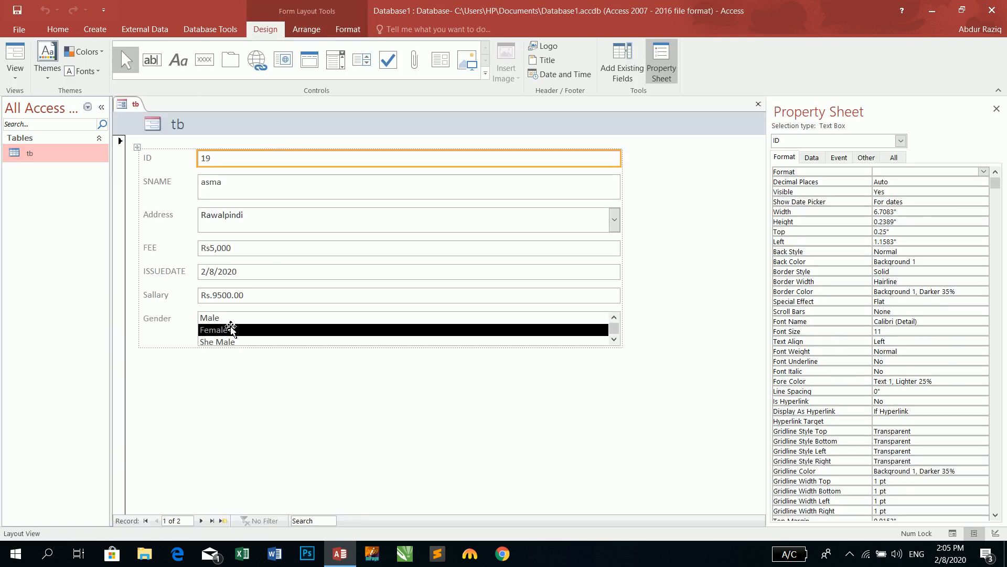
scroll(232, 322, "down", 1)
scroll(231, 323, "up", 1)
right_click(673, 233)
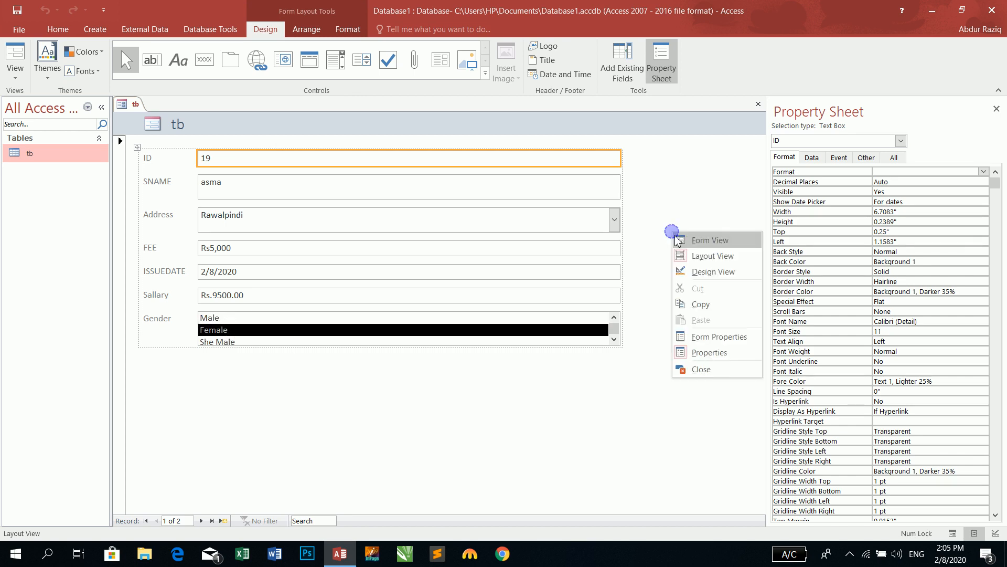
left_click(683, 266)
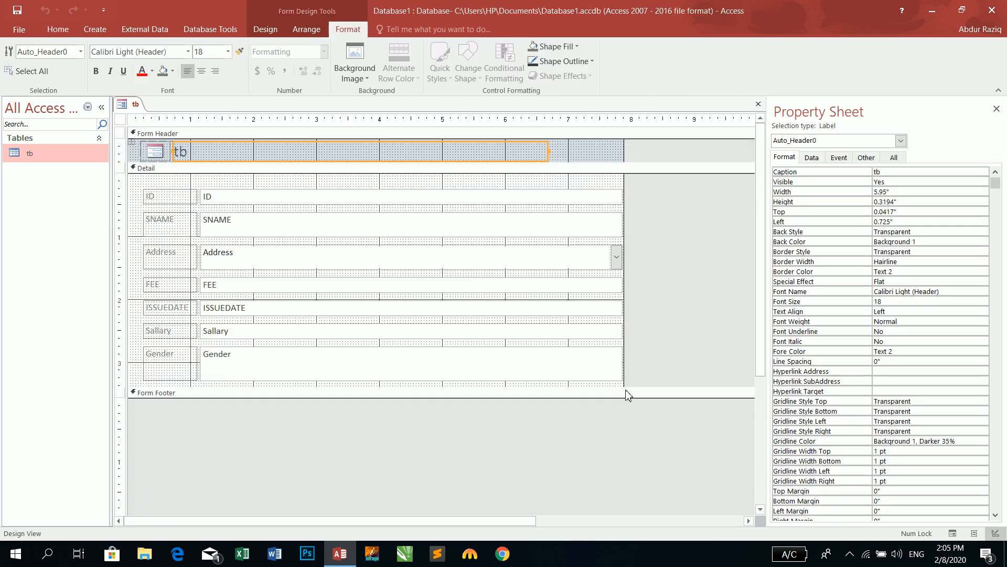
Extend the form's Detail section downward and make the Gender list box taller
left_click_drag(621, 391, 621, 415)
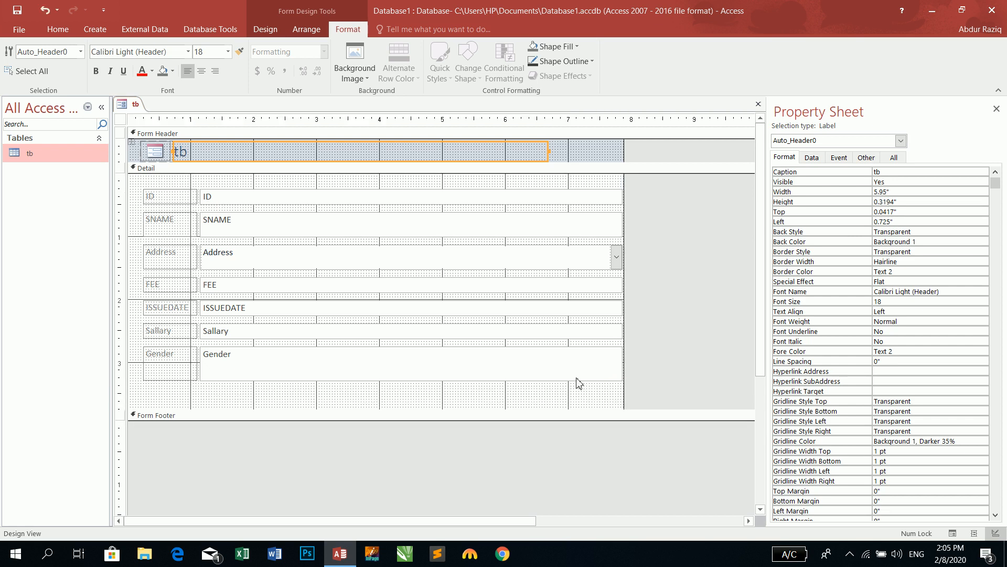
left_click(576, 377)
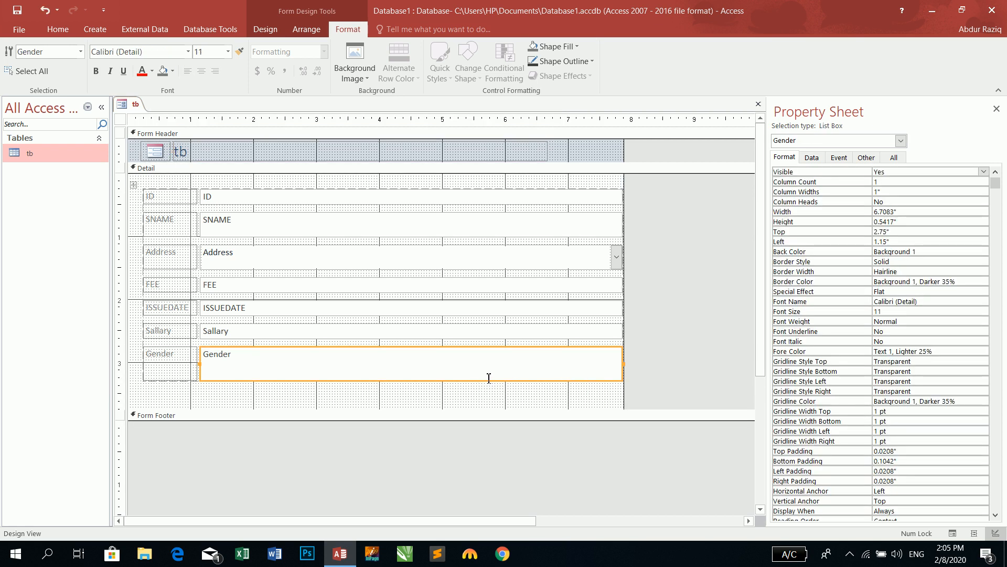
key("shift+Down")
key("shift+Down")
key("shift+Down")
key("shift+Down")
key("shift+Down")
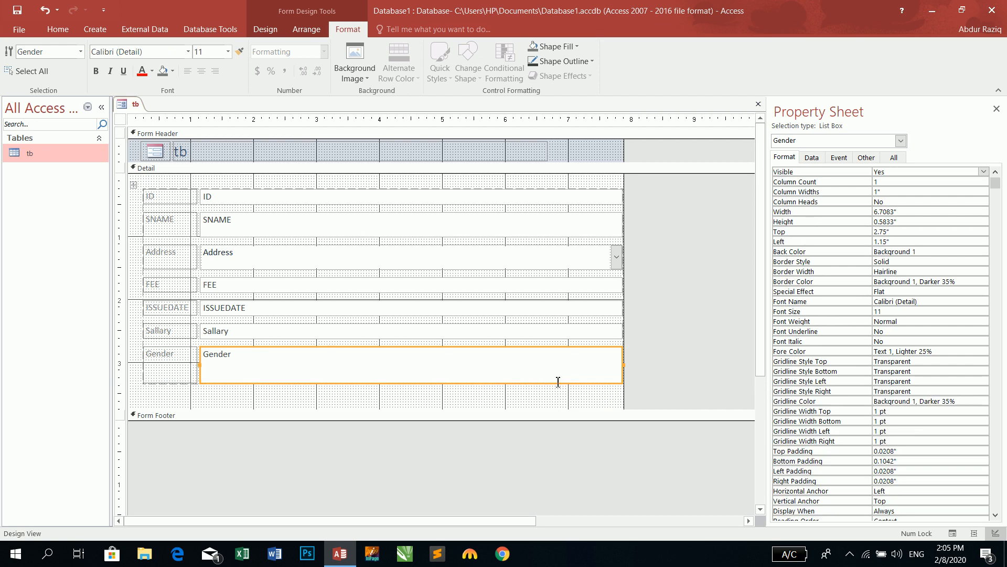
Try each Gender option for the first record in Form view, ending on Male, and close the form without saving it
left_click(58, 29)
left_click(15, 58)
left_click(219, 319)
left_click(223, 330)
left_click(227, 341)
left_click(225, 329)
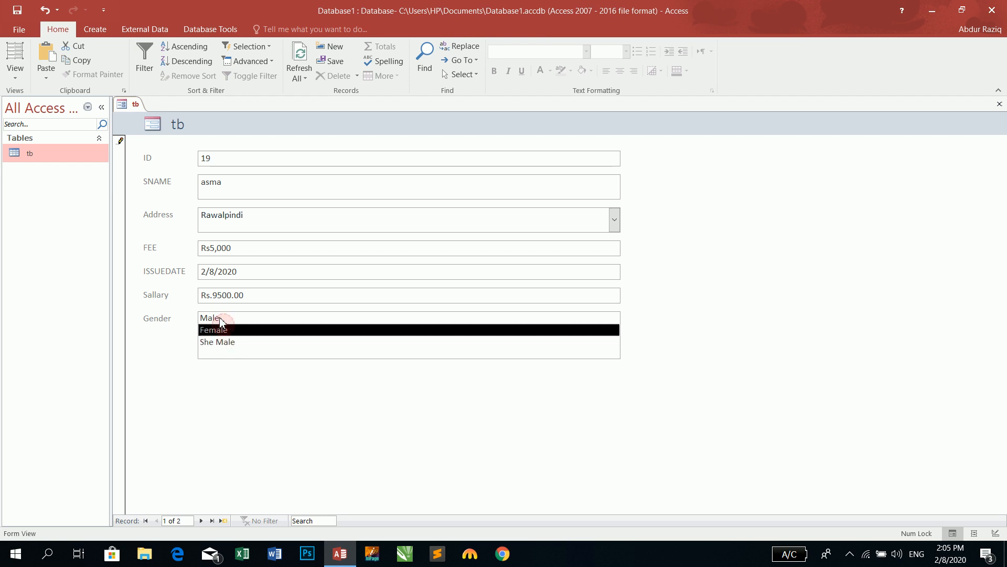
left_click(223, 318)
left_click(218, 341)
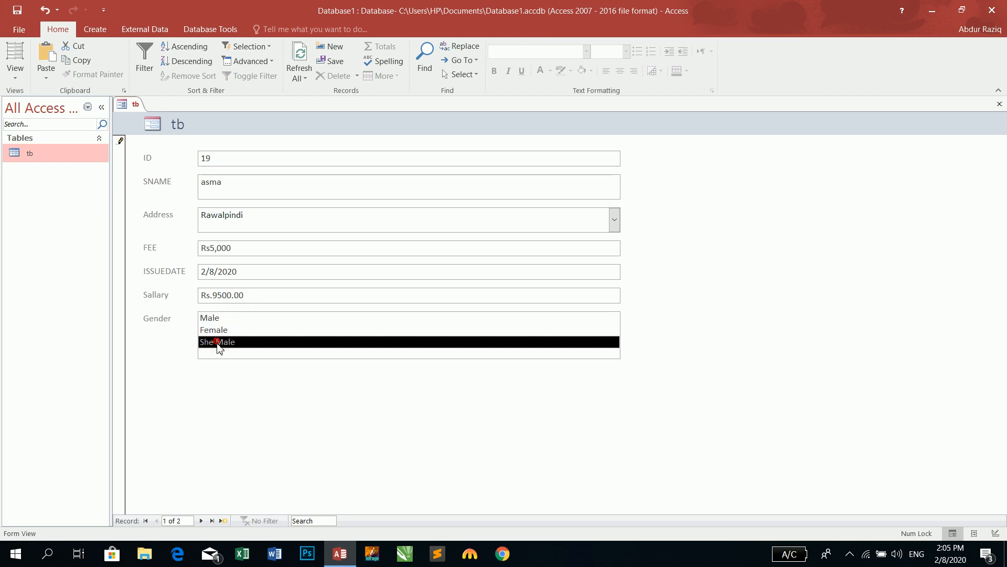
left_click(221, 329)
left_click(218, 318)
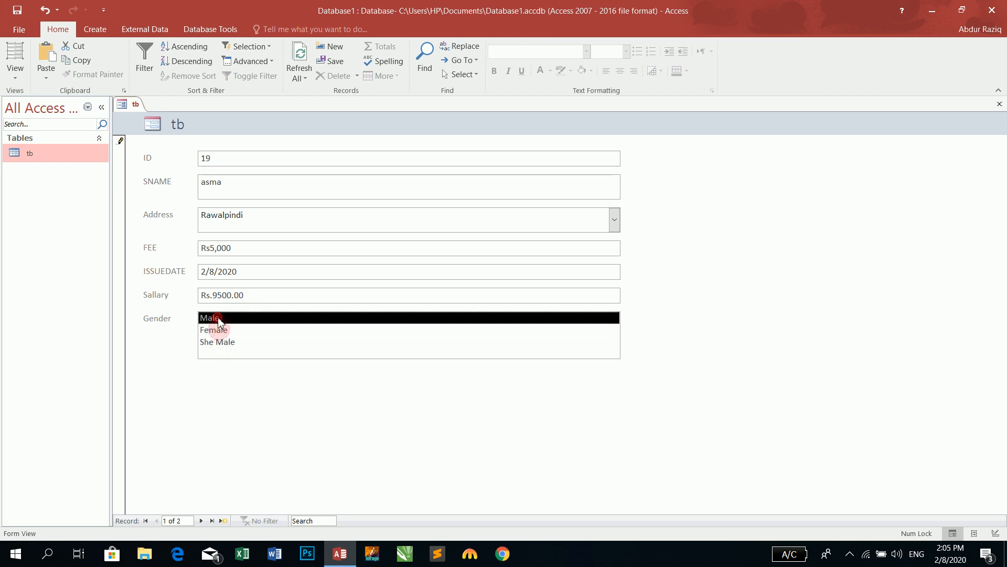
left_click(999, 104)
left_click(512, 313)
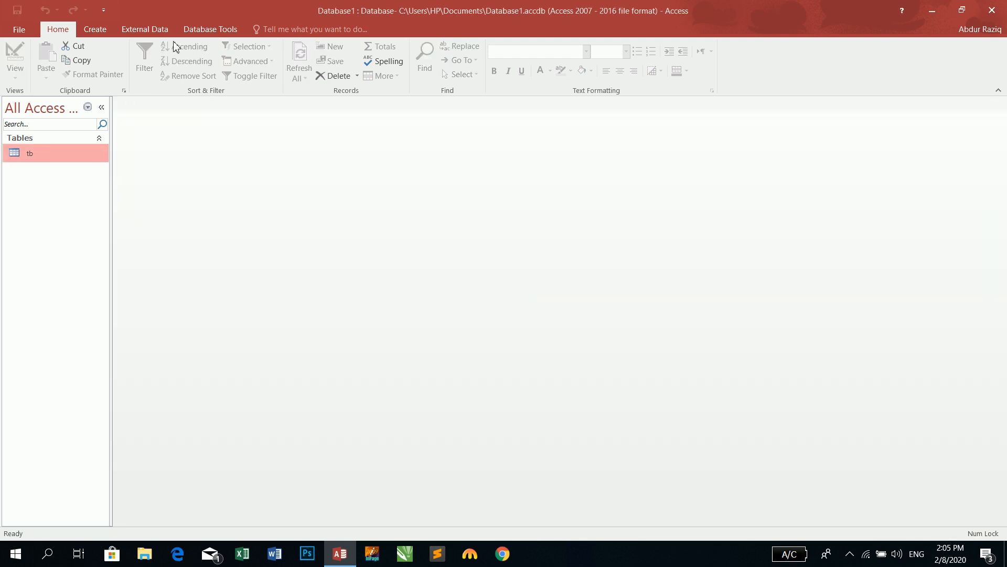
Reopen table tb in Design view, set the Gender field's display control to Combo Box, save and close the table
right_click(65, 164)
left_click(118, 180)
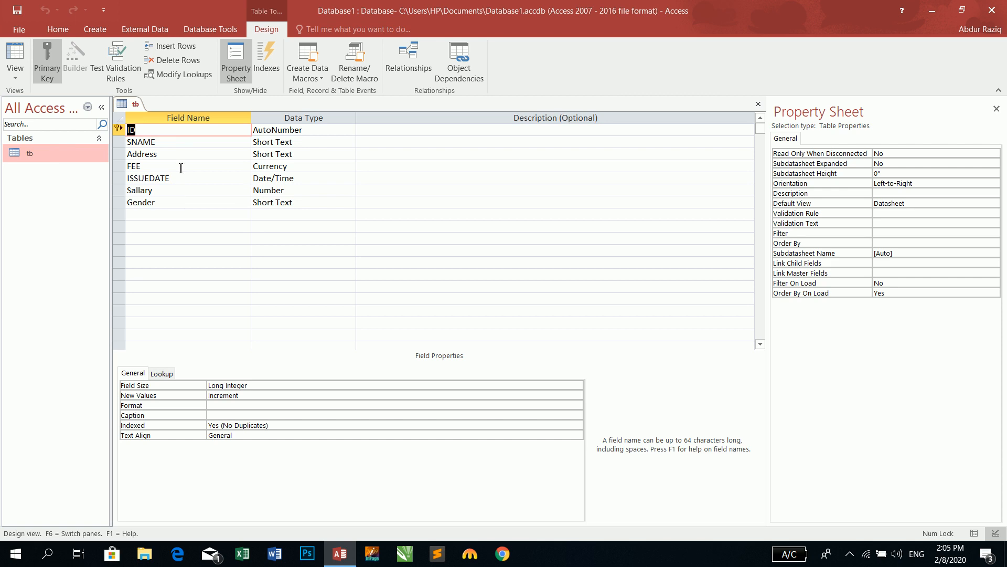
left_click(186, 201)
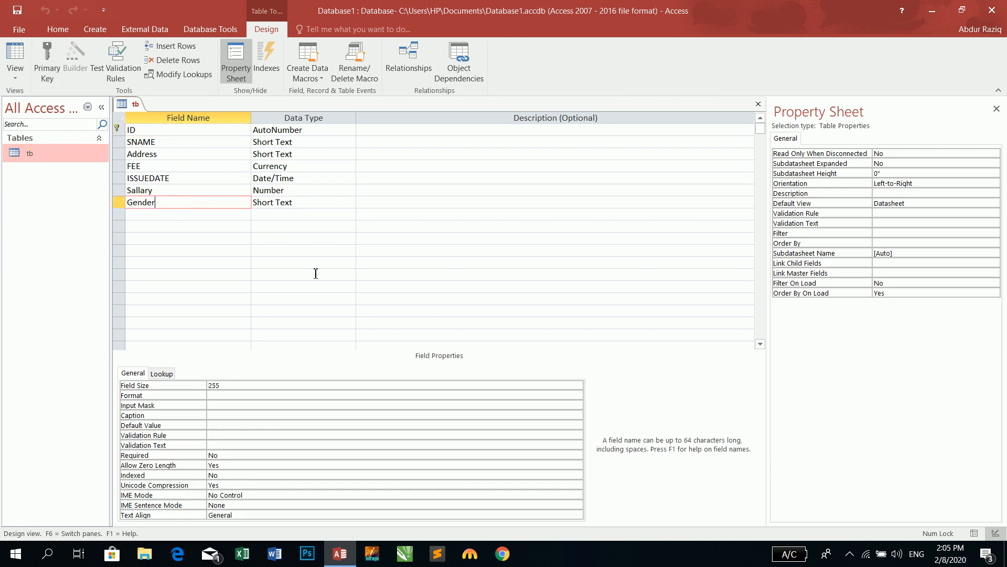
left_click(167, 374)
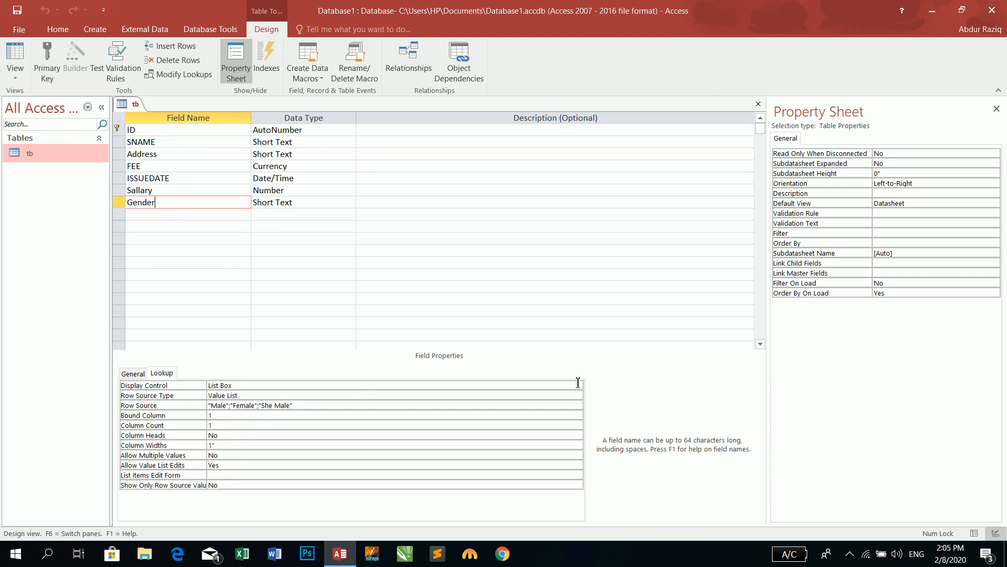
left_click(577, 387)
left_click(578, 386)
left_click(578, 386)
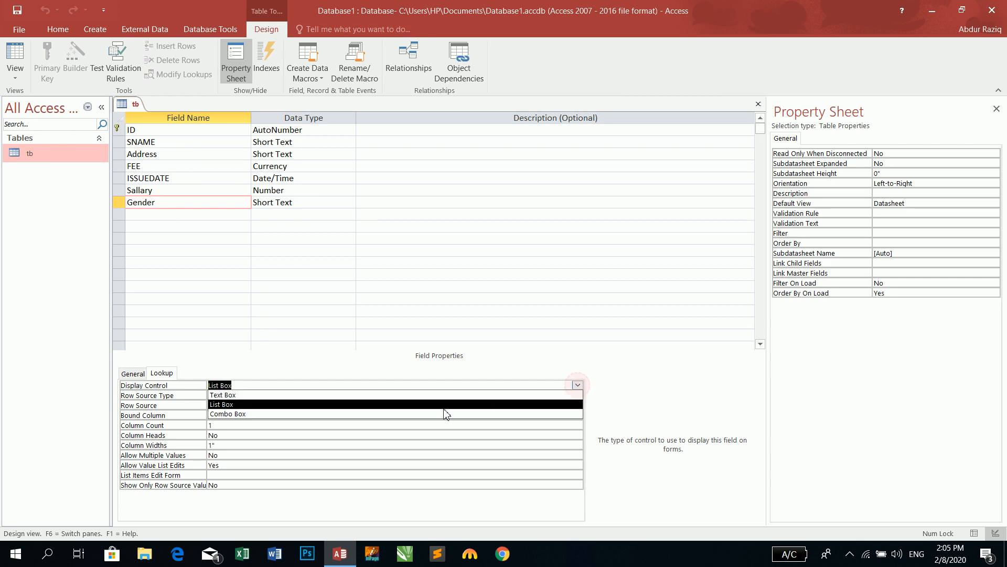
left_click(396, 414)
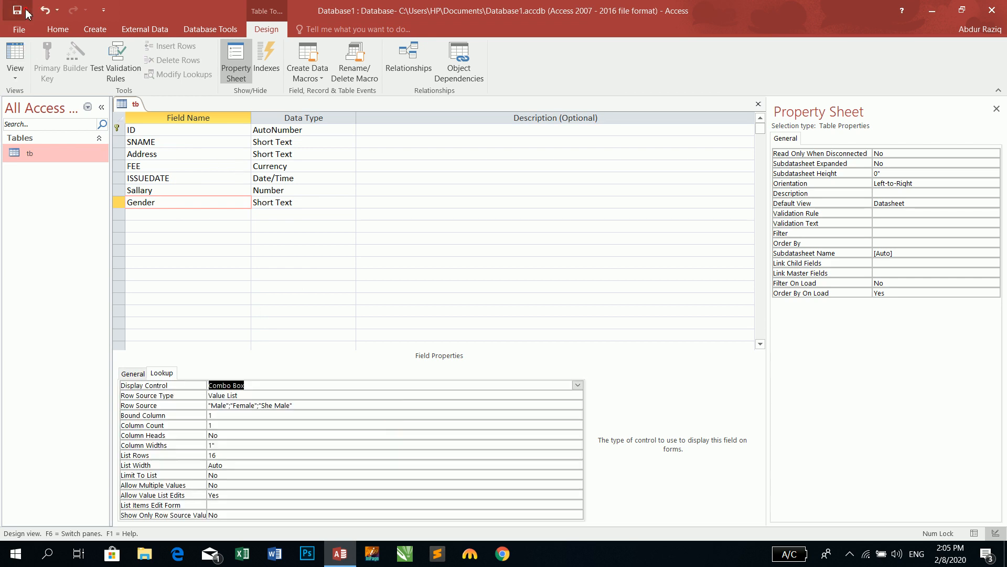
left_click(997, 108)
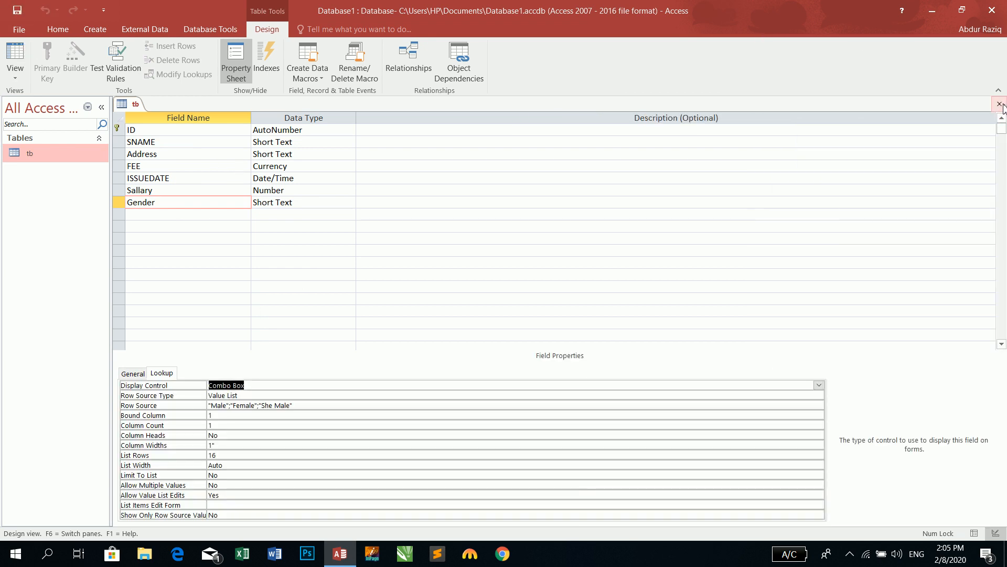
left_click(1000, 103)
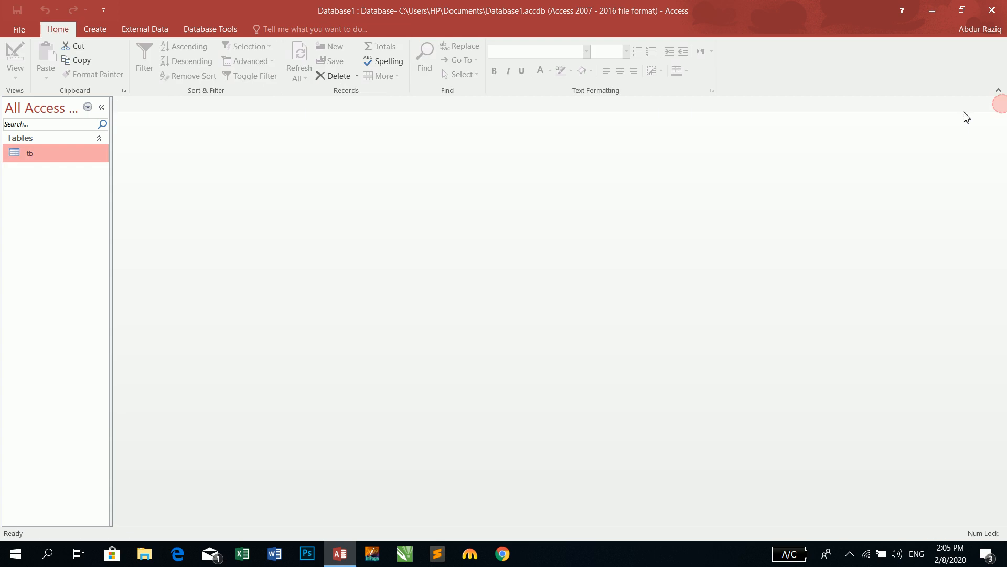
Create a form from table tb and switch it to Form view
left_click(94, 30)
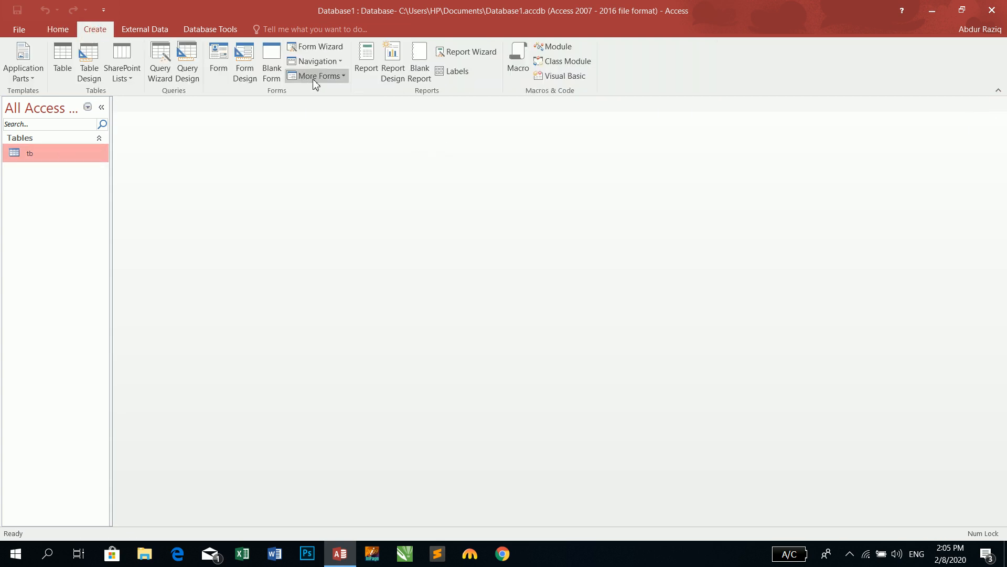
left_click(220, 59)
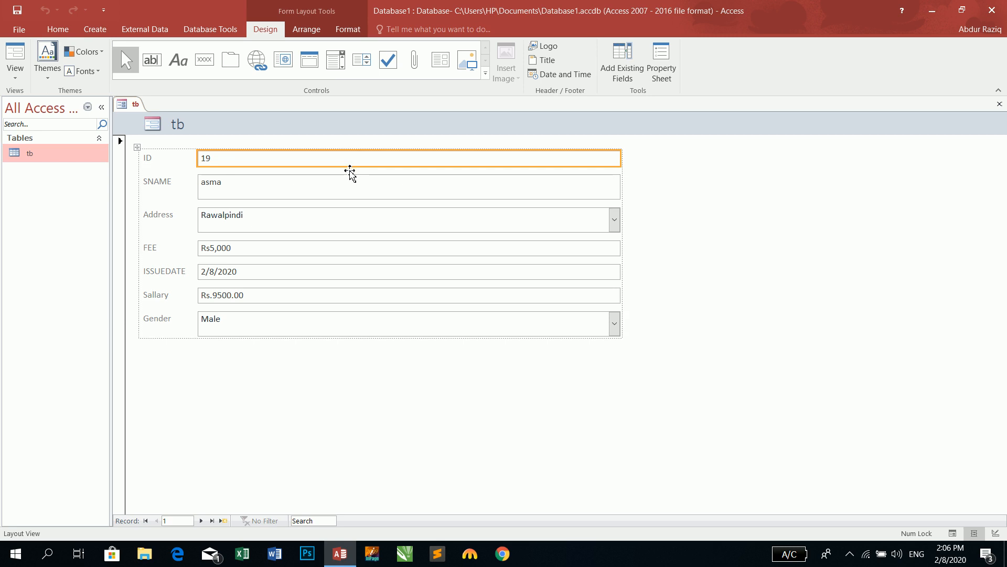
left_click(614, 328)
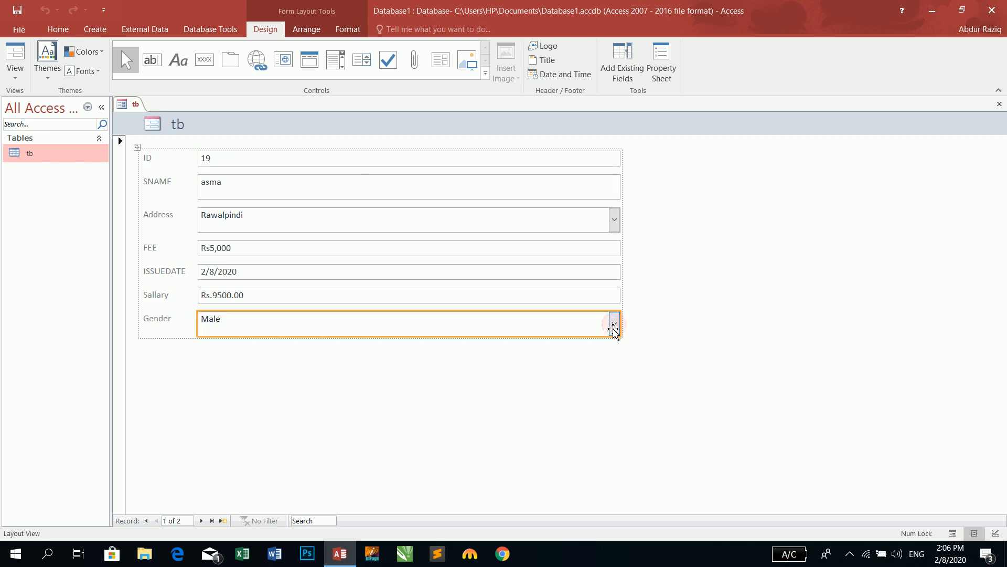
left_click(16, 60)
Try the first record's Gender drop-down by choosing Female and setting it back to Male
left_click(615, 326)
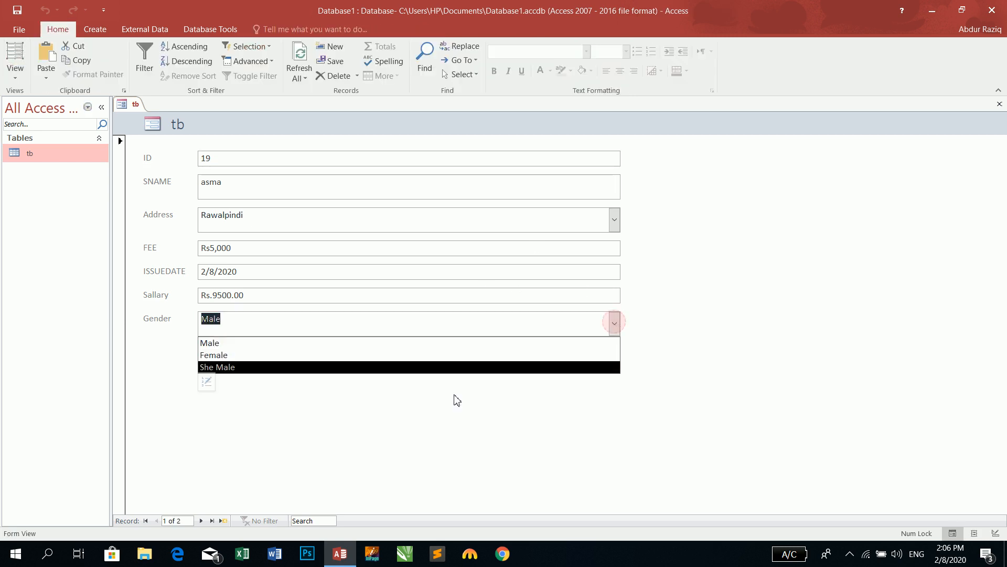
left_click(442, 354)
left_click(614, 323)
left_click(479, 342)
Set the first record's Address to Sadda from its drop-down and close the form without saving its design
left_click(613, 219)
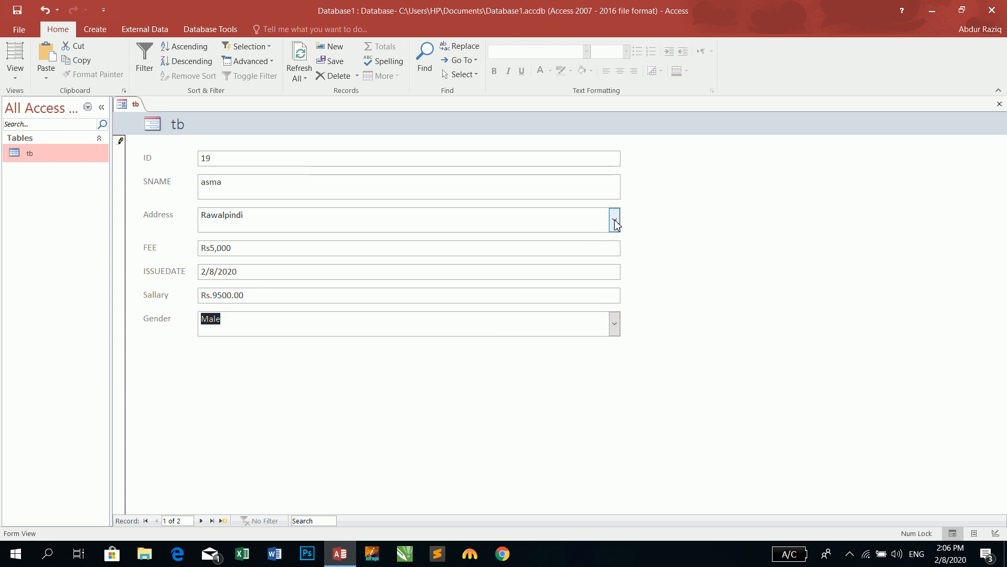
left_click(520, 251)
left_click(611, 220)
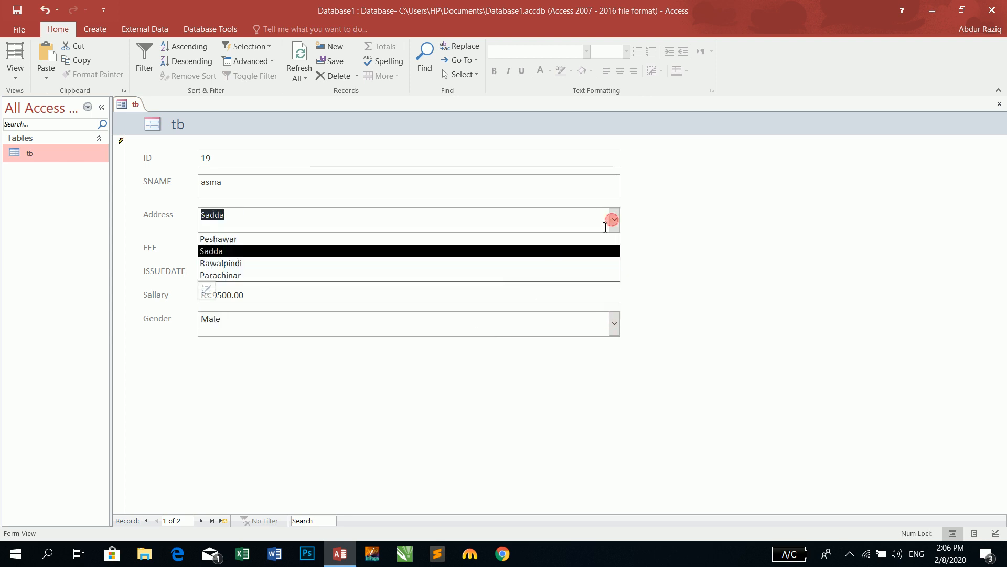
left_click(506, 251)
left_click(1000, 104)
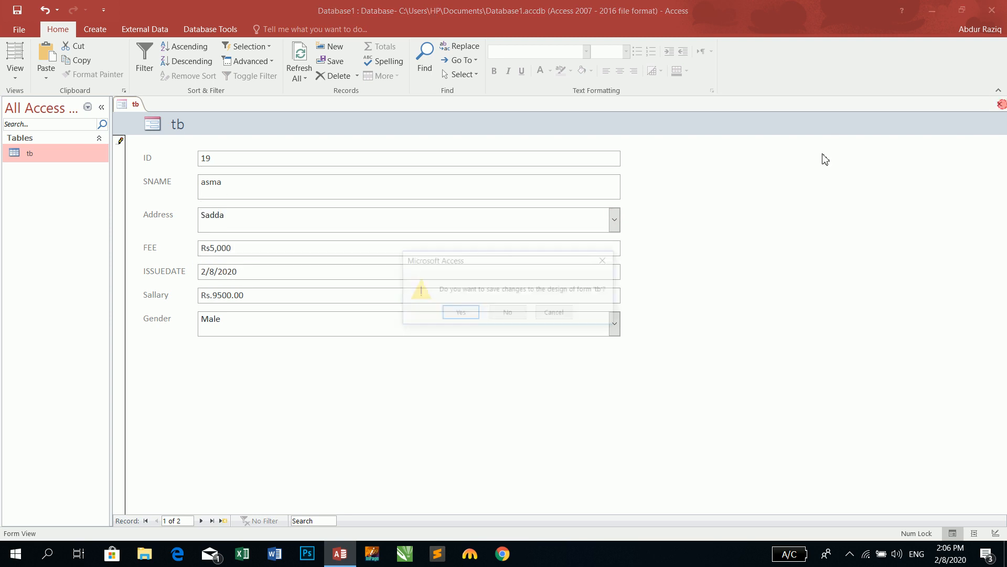
left_click(508, 314)
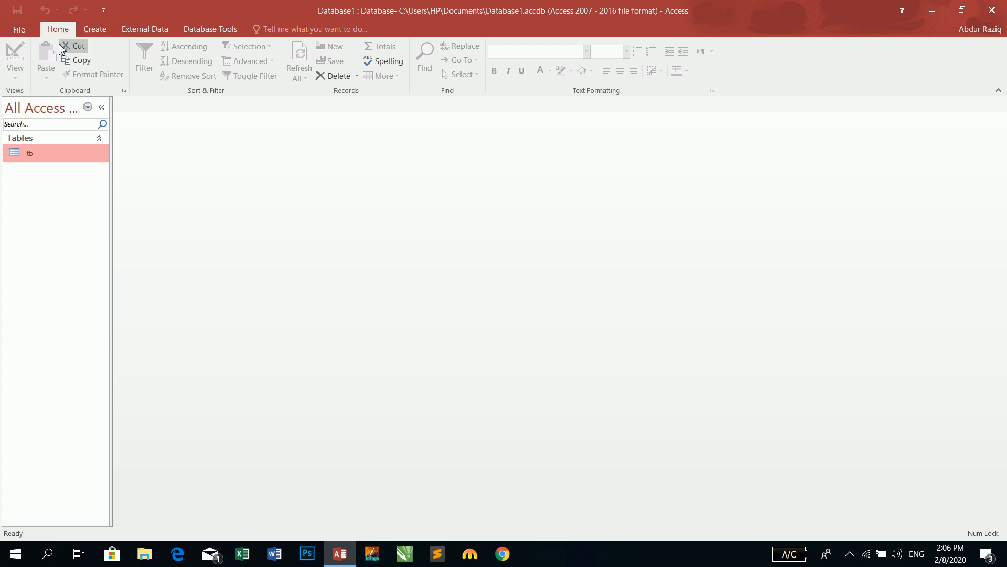
Open table tb in Design view and inspect the Address field's lookup properties and display control options
right_click(56, 154)
left_click(88, 181)
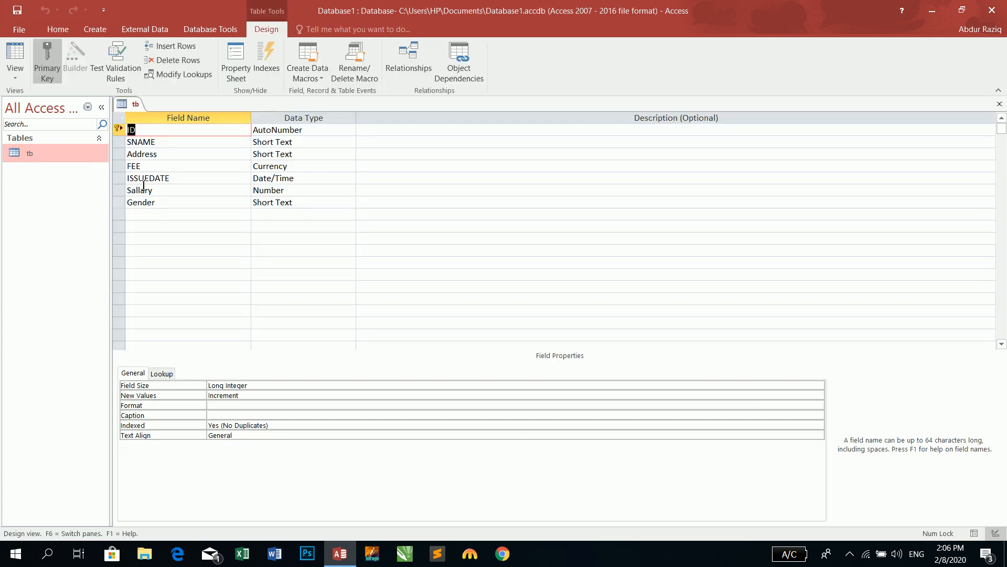
left_click(174, 203)
left_click(220, 140)
left_click(202, 154)
left_click(161, 373)
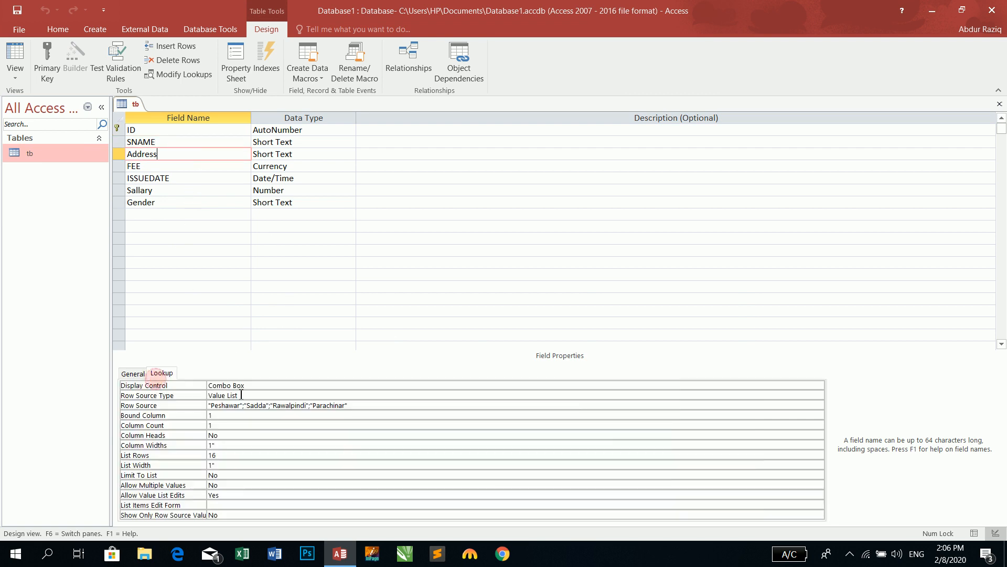
left_click(274, 386)
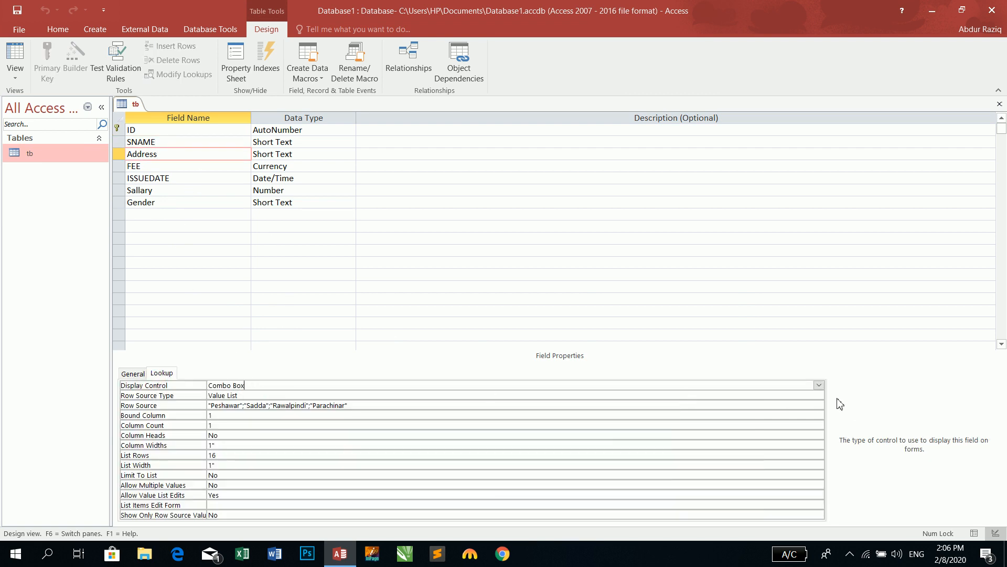
left_click(820, 386)
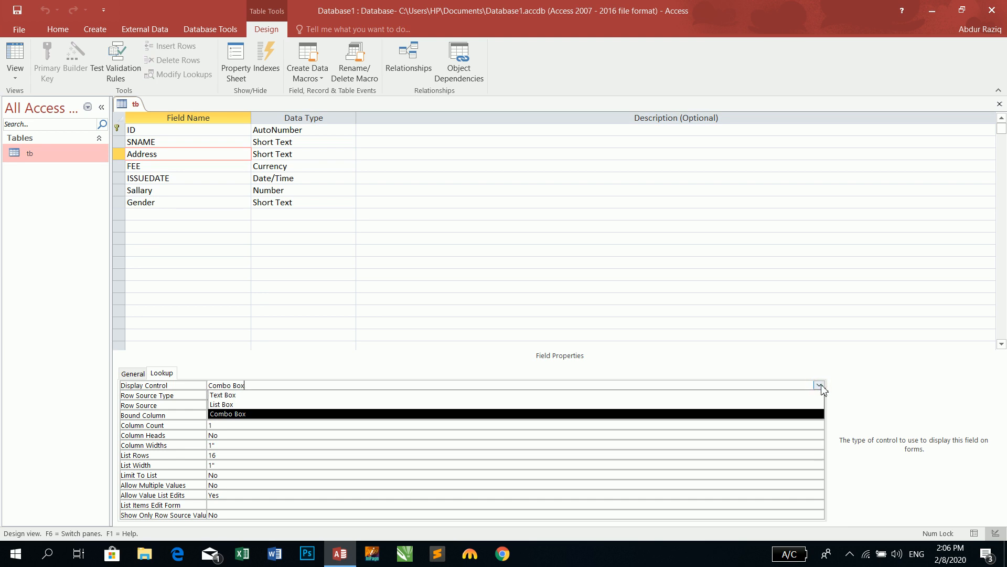
left_click(820, 387)
Try Table/Query as the Address field's row source type, open and close its Query Builder, and restore Value List
left_click(274, 397)
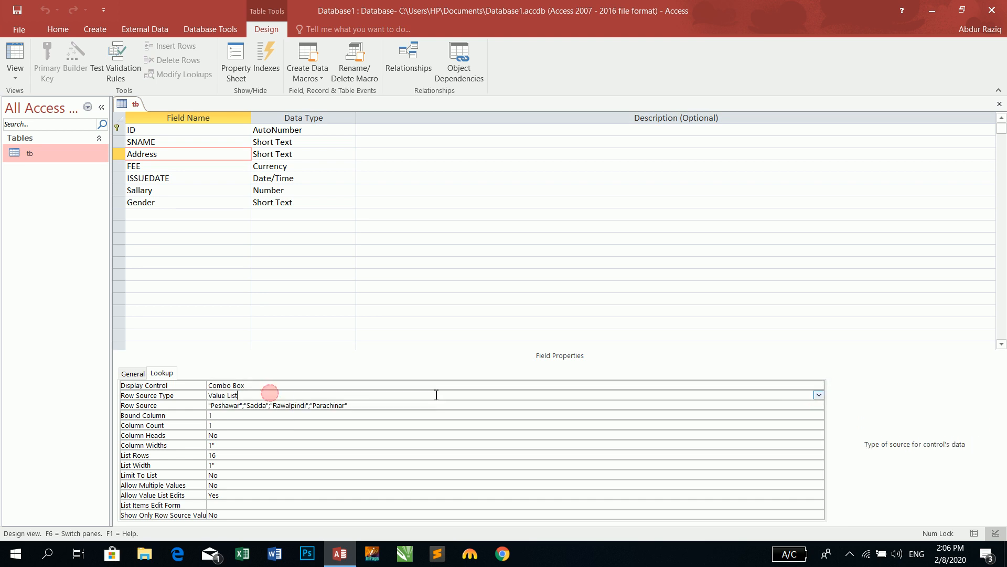
left_click(819, 395)
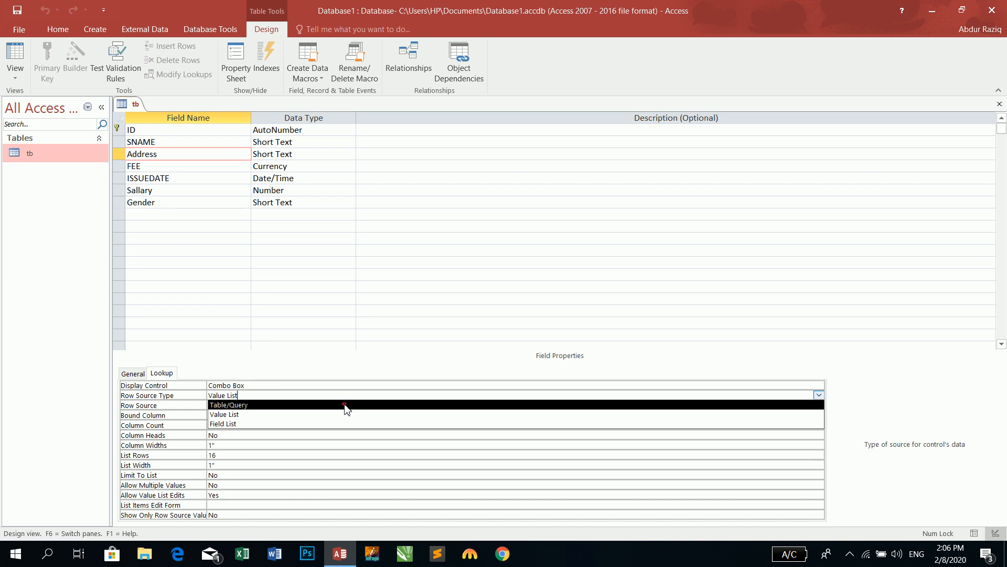
left_click(345, 405)
left_click(775, 405)
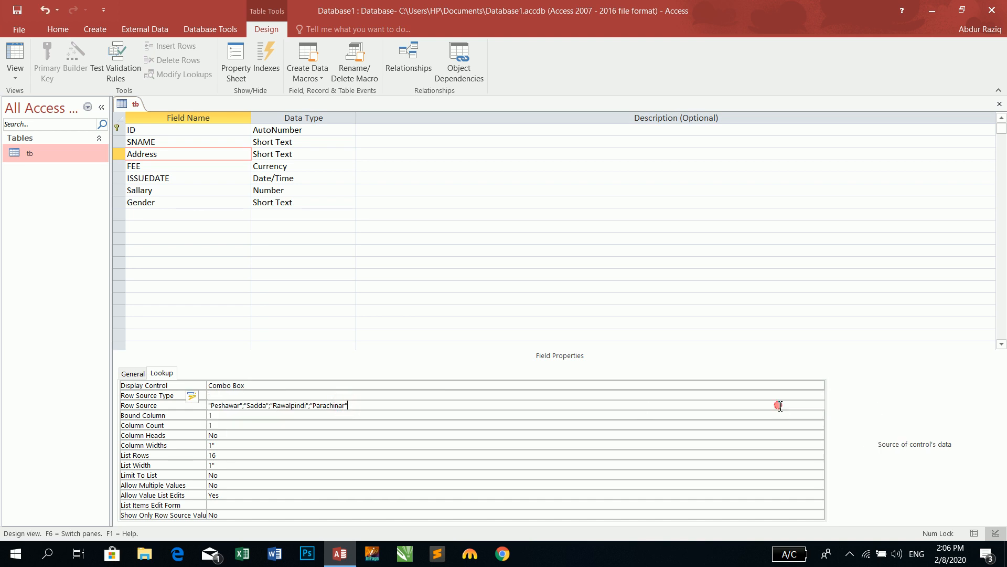
left_click(817, 405)
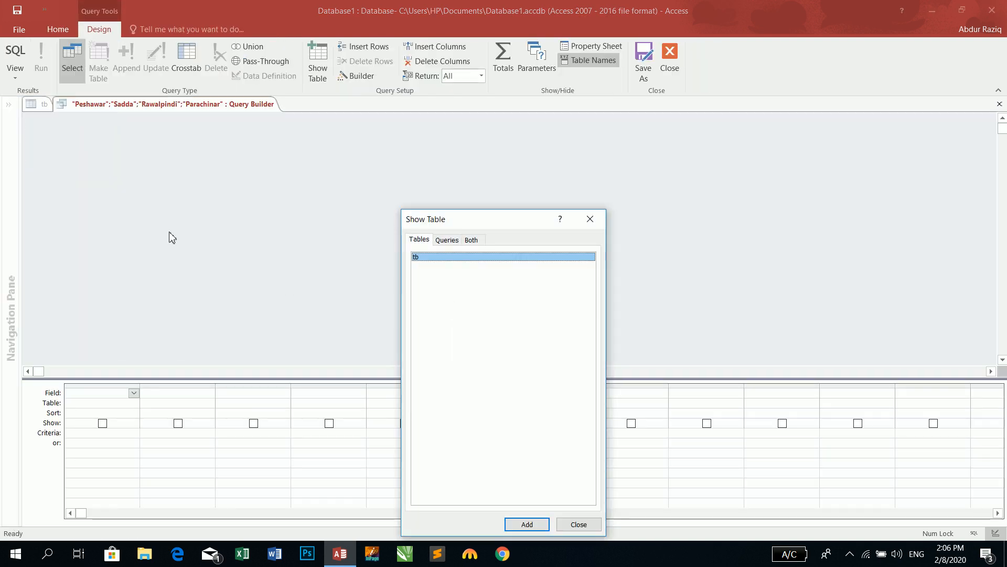
left_click(590, 220)
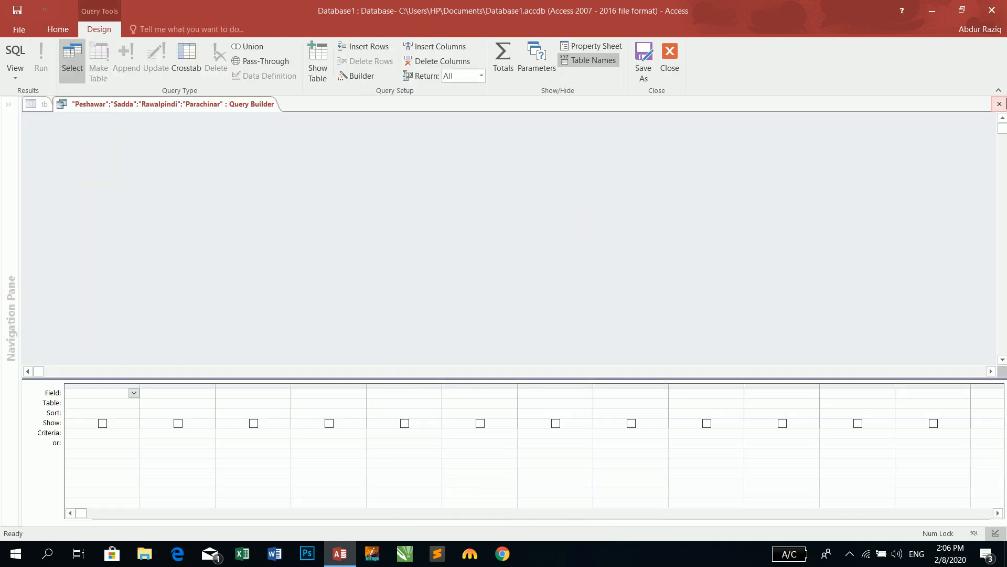
left_click(999, 104)
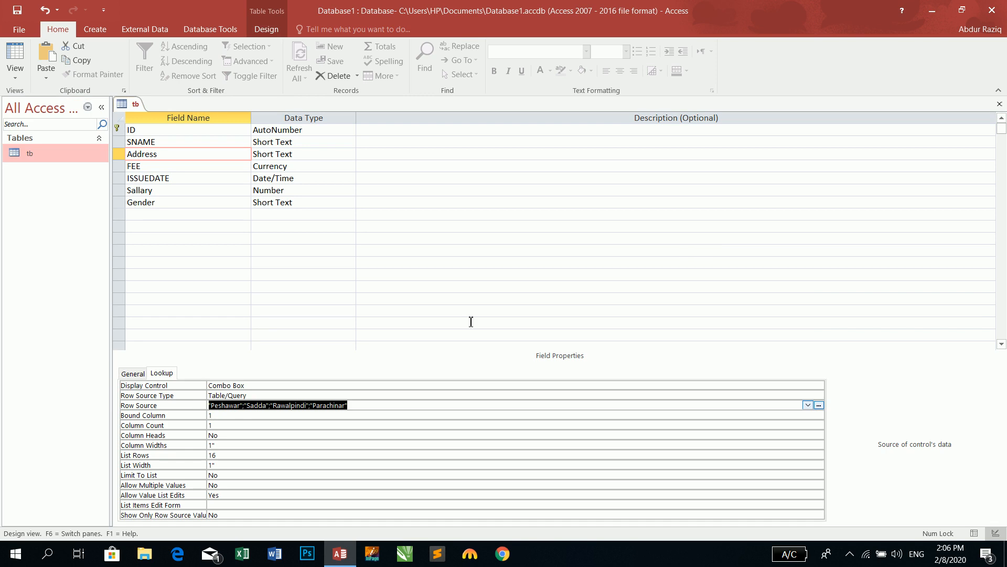
left_click(288, 395)
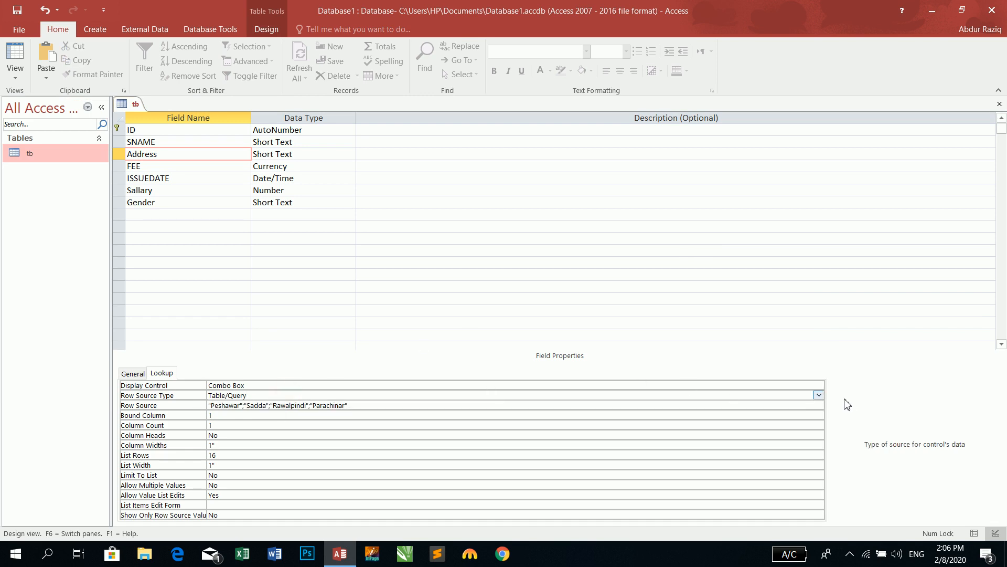
left_click(818, 397)
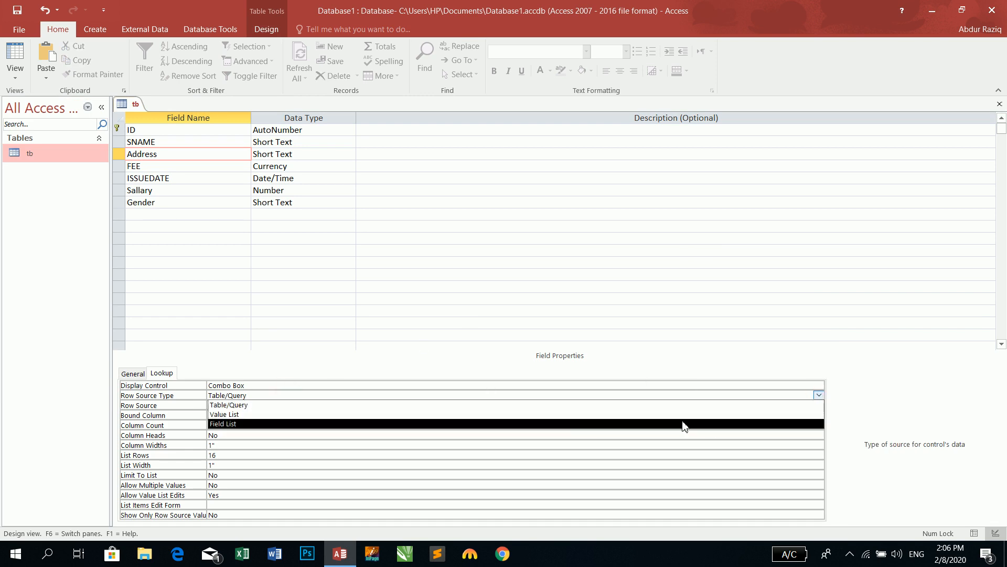
left_click(633, 414)
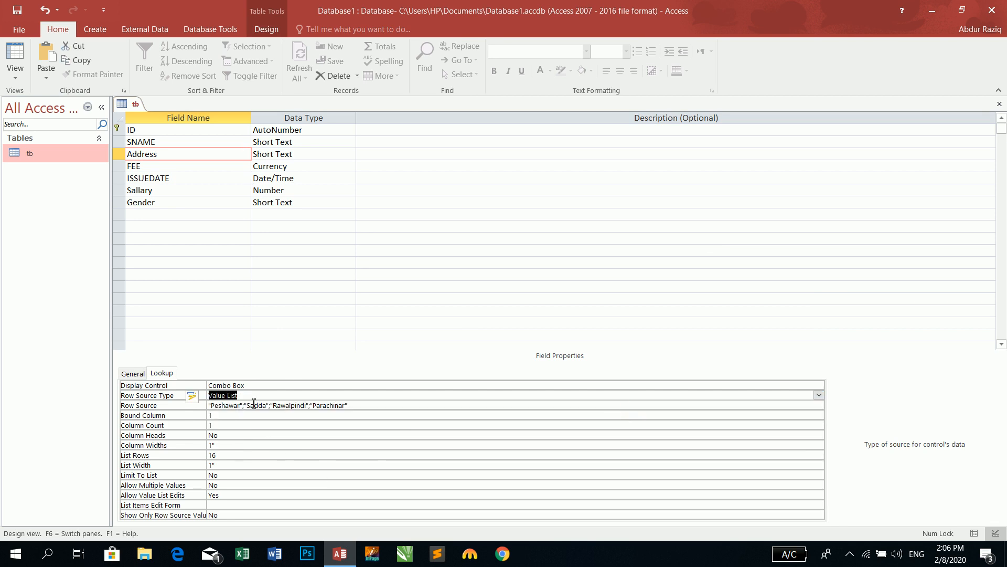
Add "Shashoo" to the end of the Address field's row source
left_click(364, 406)
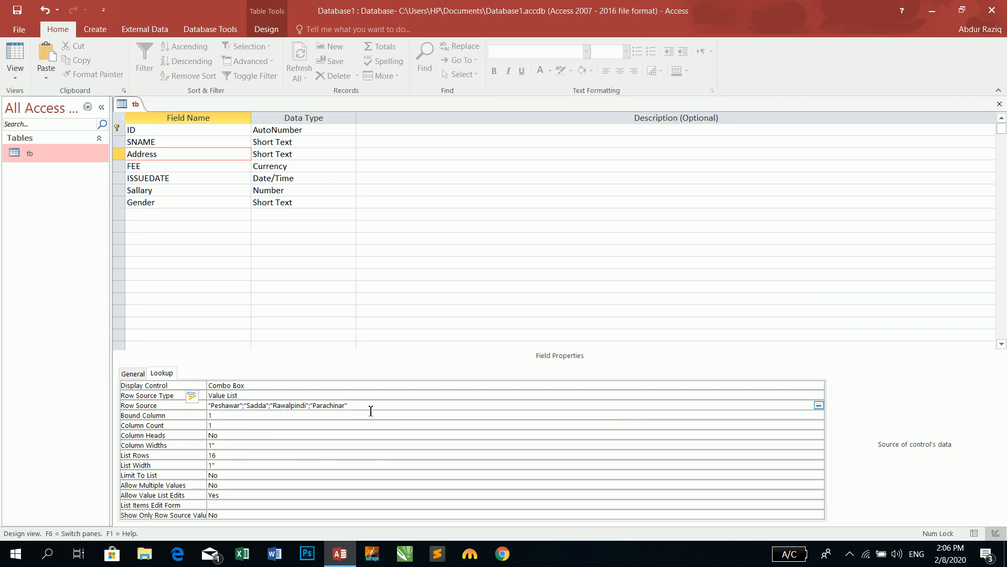
type(";\"Shashoo")
key("Return")
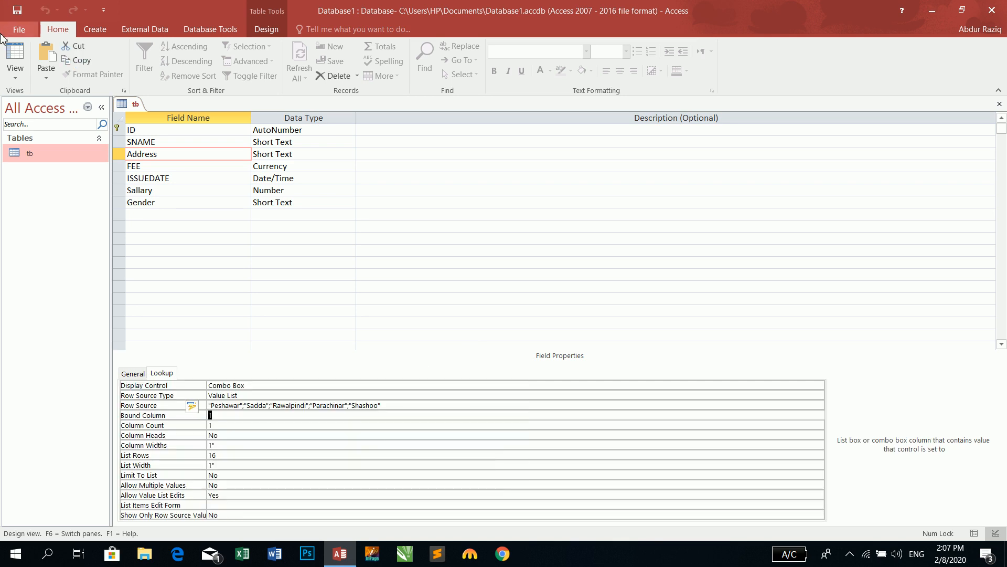
In Datasheet view, add Jalamay to the Address drop-down through Edit List Items and check the updated list
left_click(15, 55)
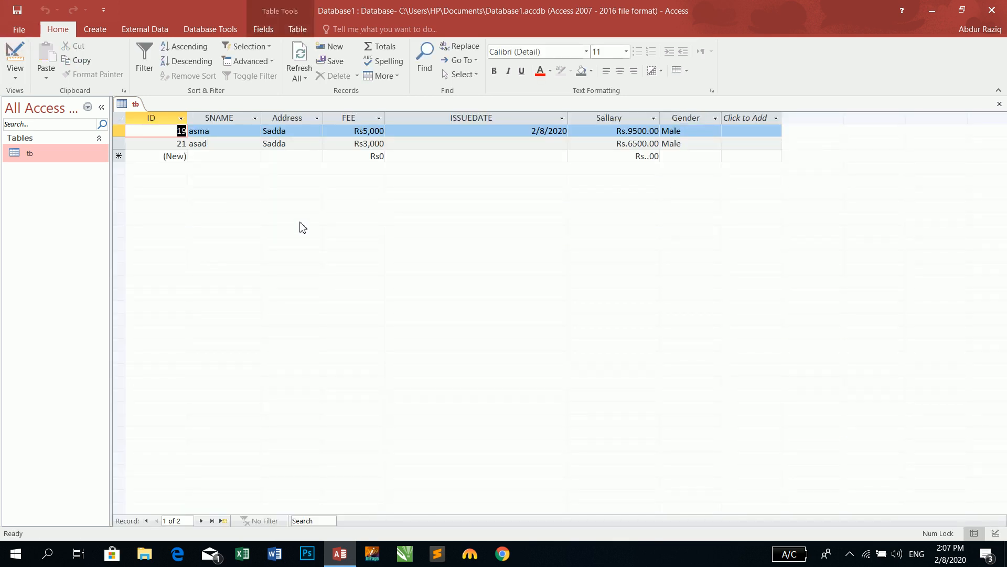
left_click(307, 135)
left_click(317, 130)
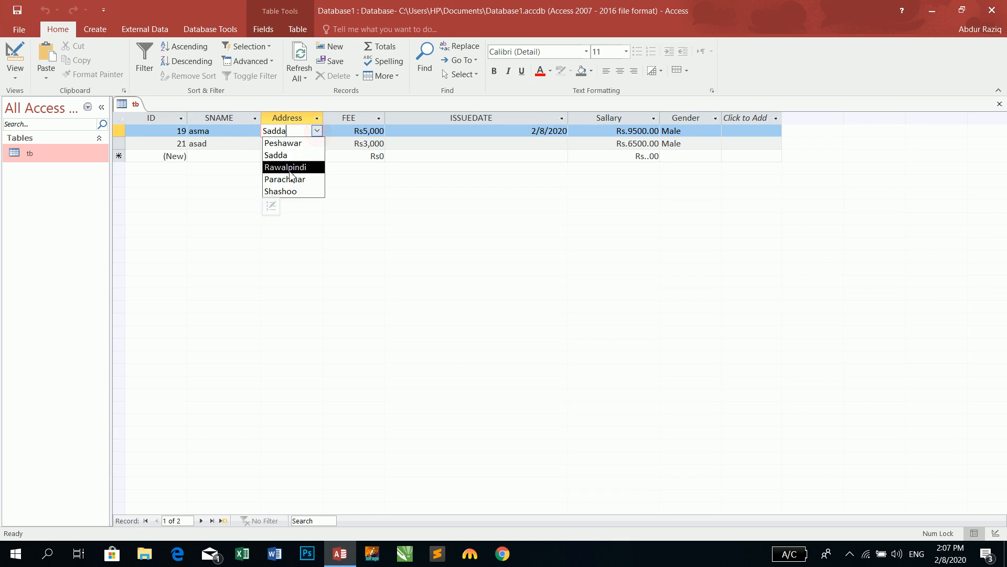
left_click(272, 207)
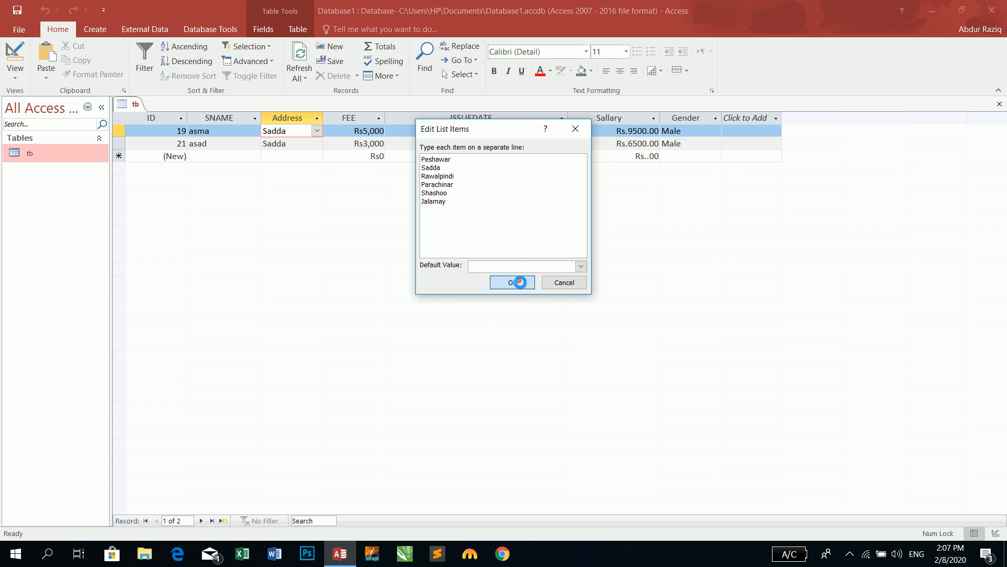
left_click(516, 283)
left_click(317, 131)
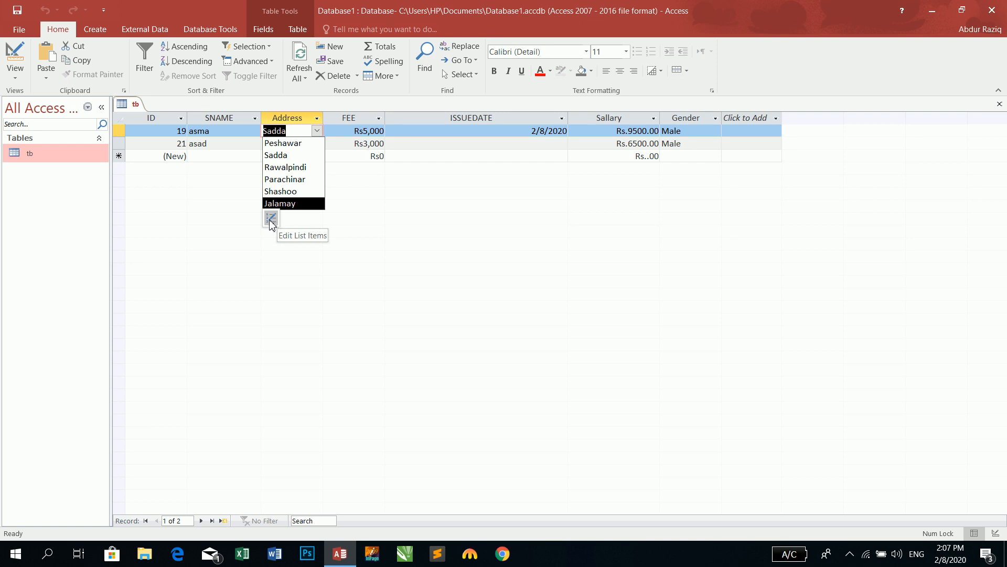
left_click(270, 217)
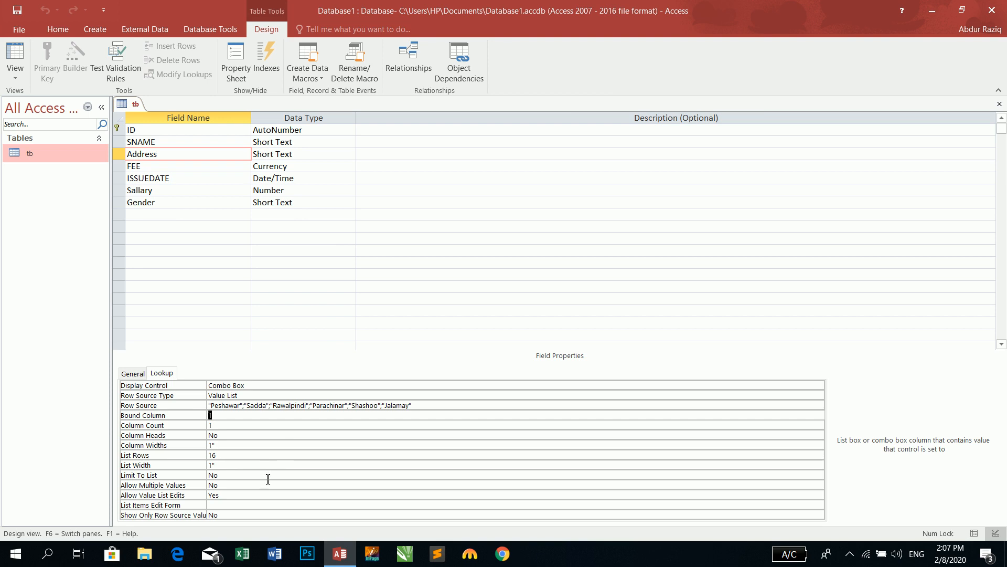
In the table's Design view, set the Address field's Allow Value List Edits property to No
left_click(228, 504)
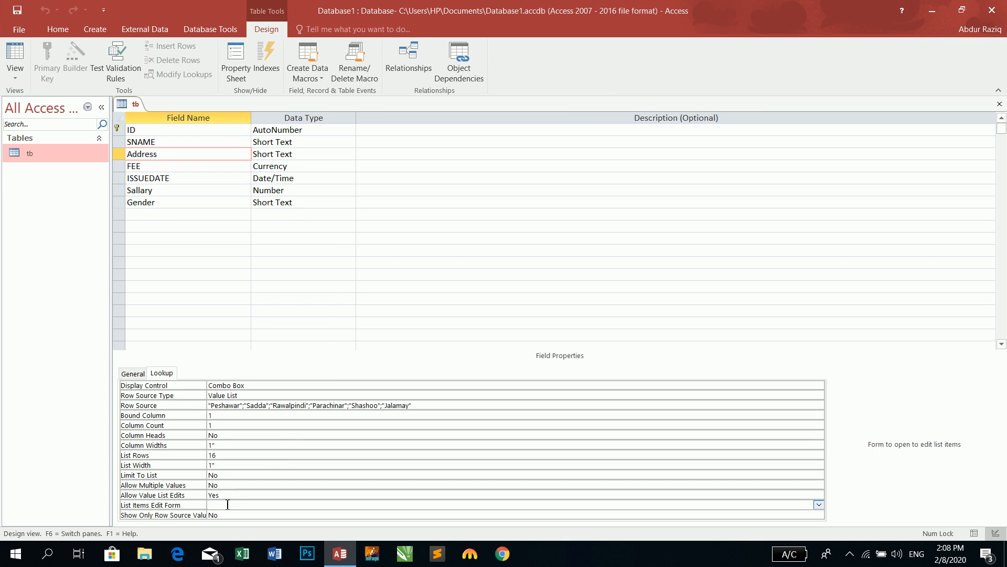
left_click(230, 495)
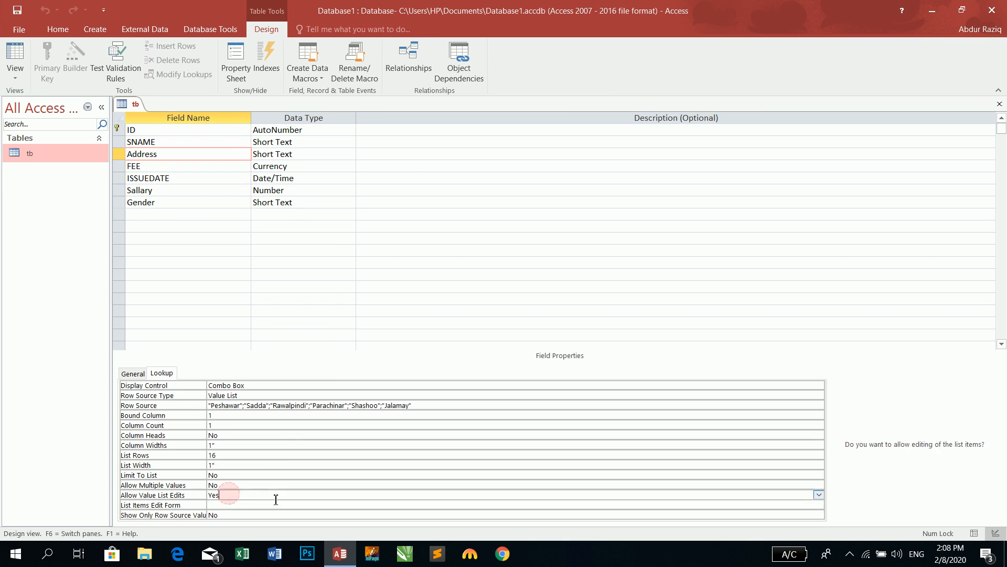
double_click(227, 495)
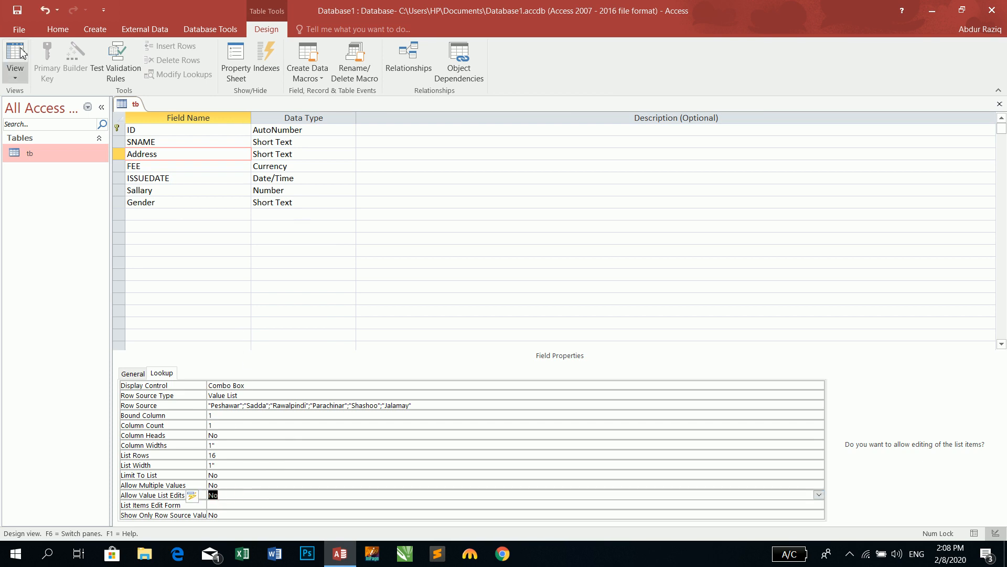
Return to Datasheet view and compare the Address and Gender drop-downs for the list editing option
left_click(14, 62)
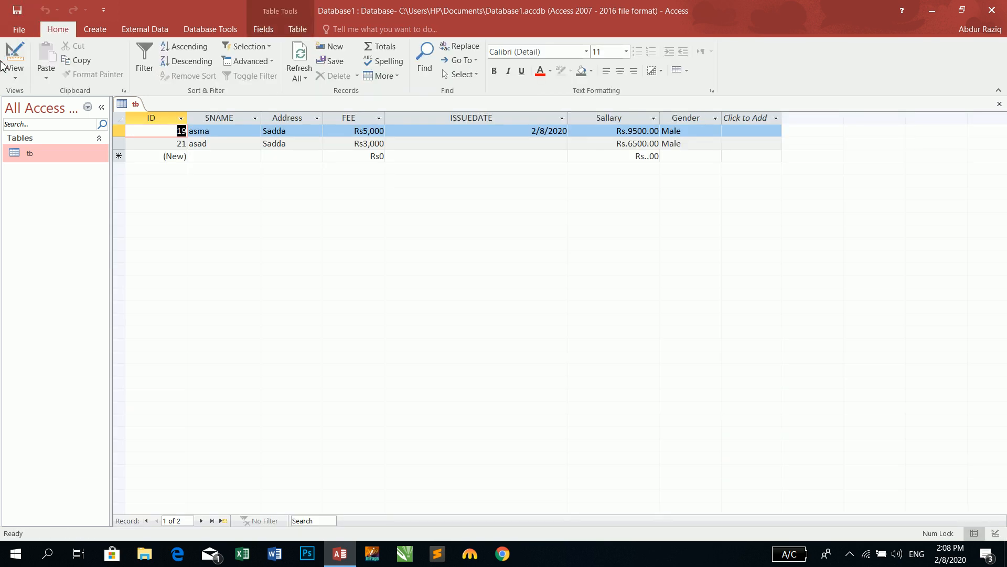
left_click(297, 135)
left_click(317, 132)
left_click(316, 132)
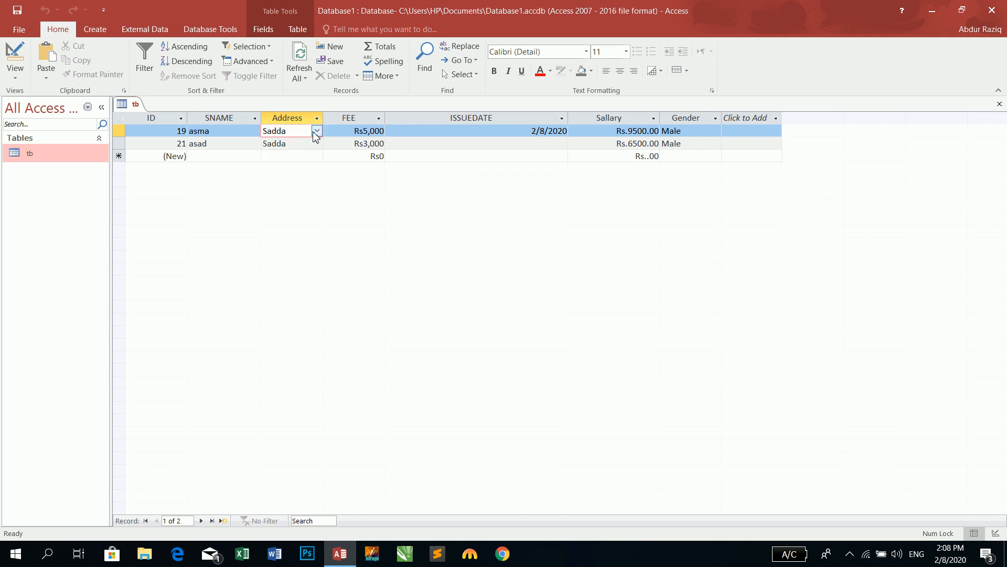
left_click(316, 134)
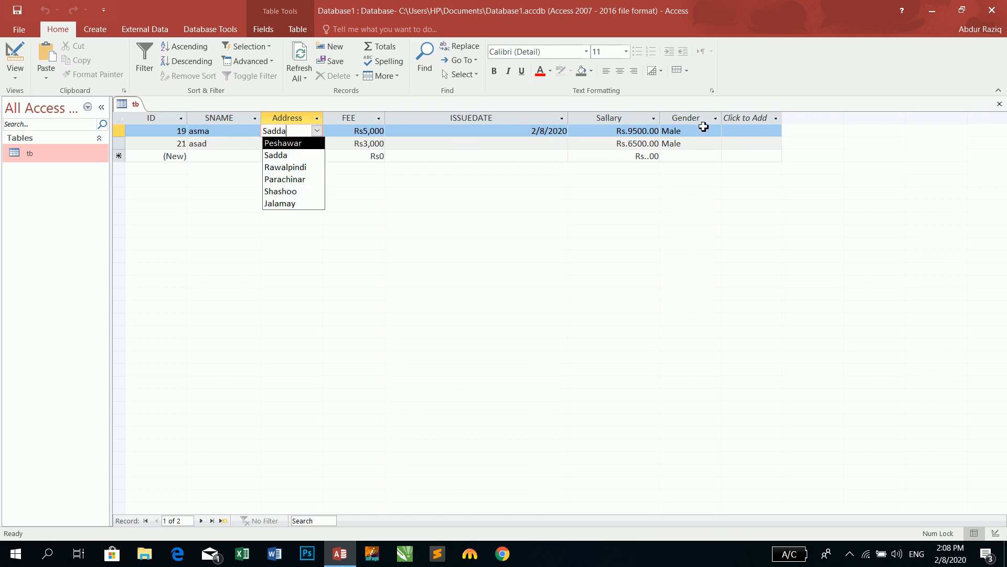
left_click(704, 128)
left_click(716, 131)
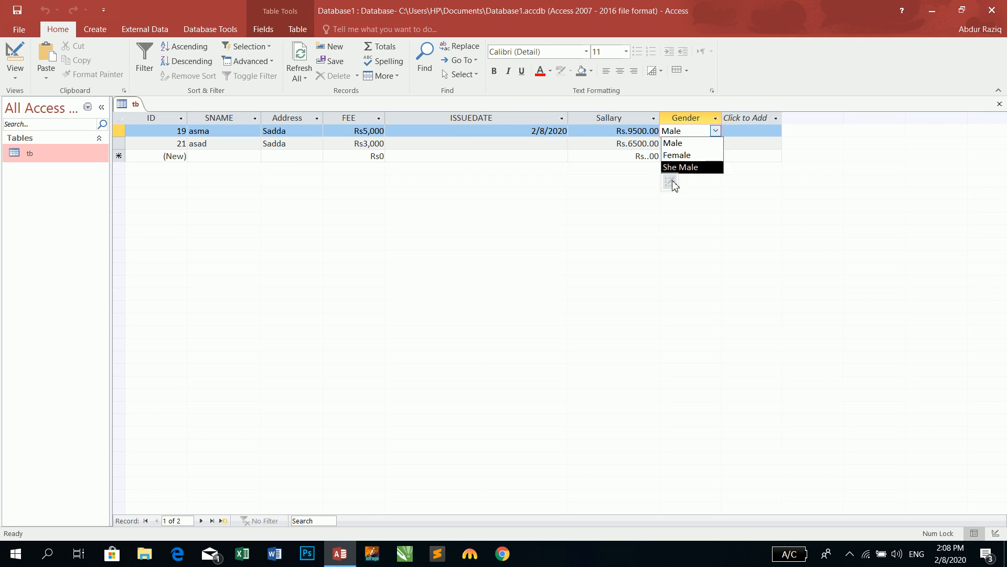
Inspect the Address drop-down in Datasheet view and its Row Source Type options in Design view, and close table tb
left_click(295, 131)
left_click(317, 131)
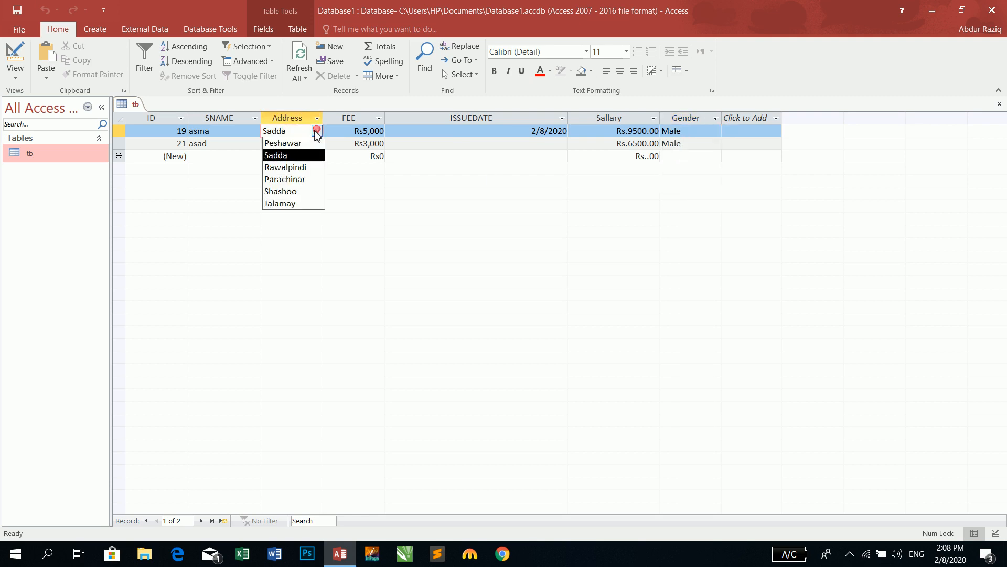
left_click(15, 55)
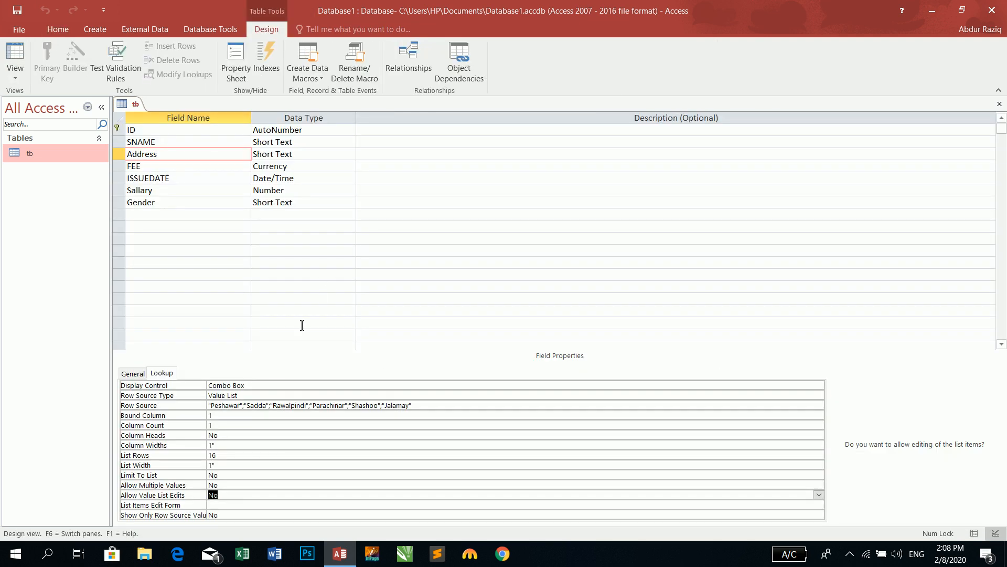
left_click(256, 394)
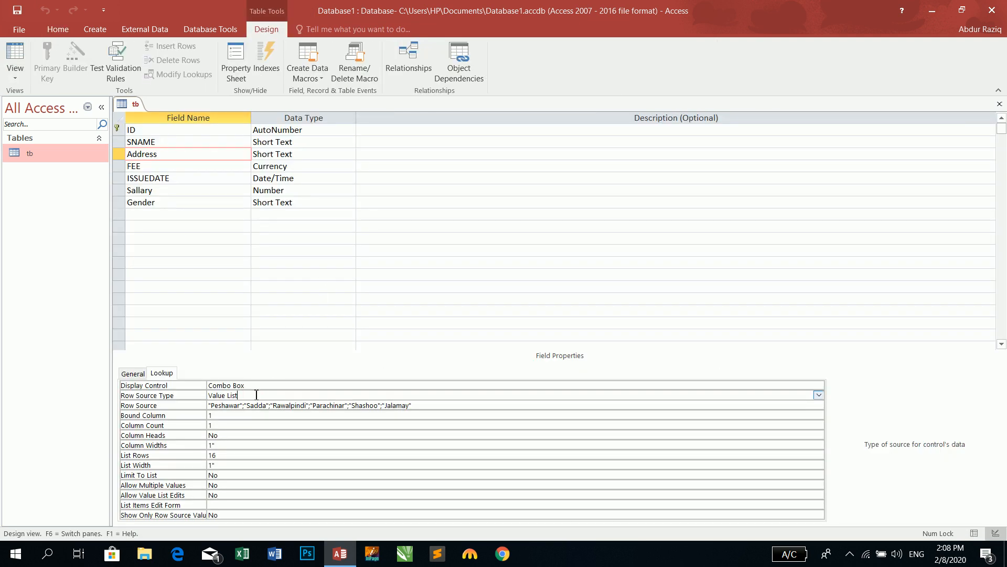
left_click(261, 384)
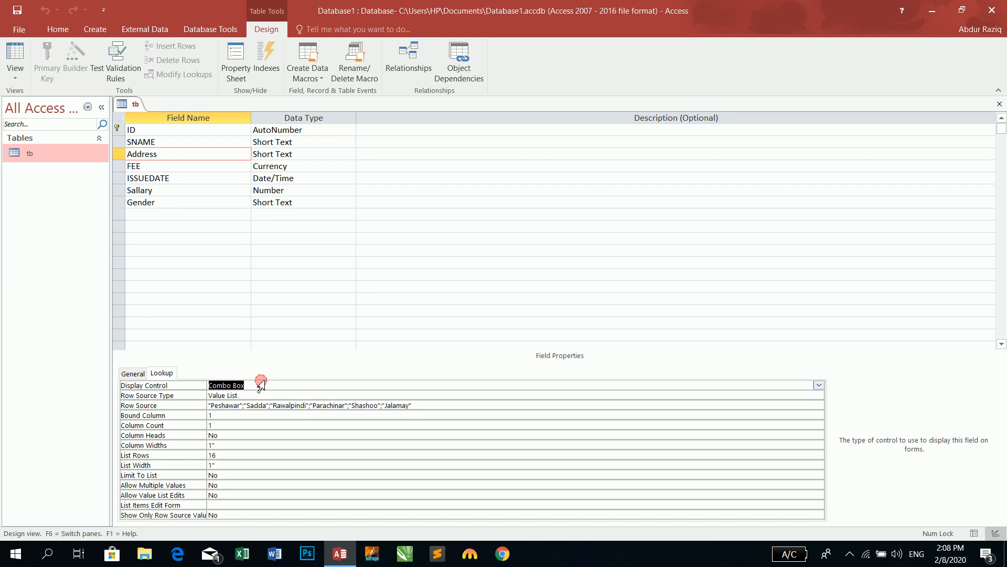
left_click(259, 393)
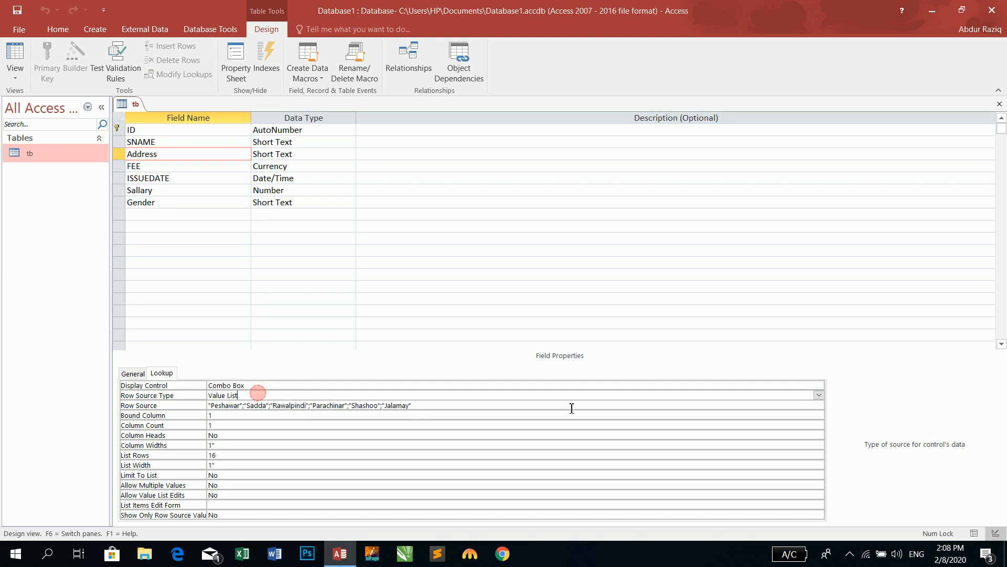
left_click(819, 396)
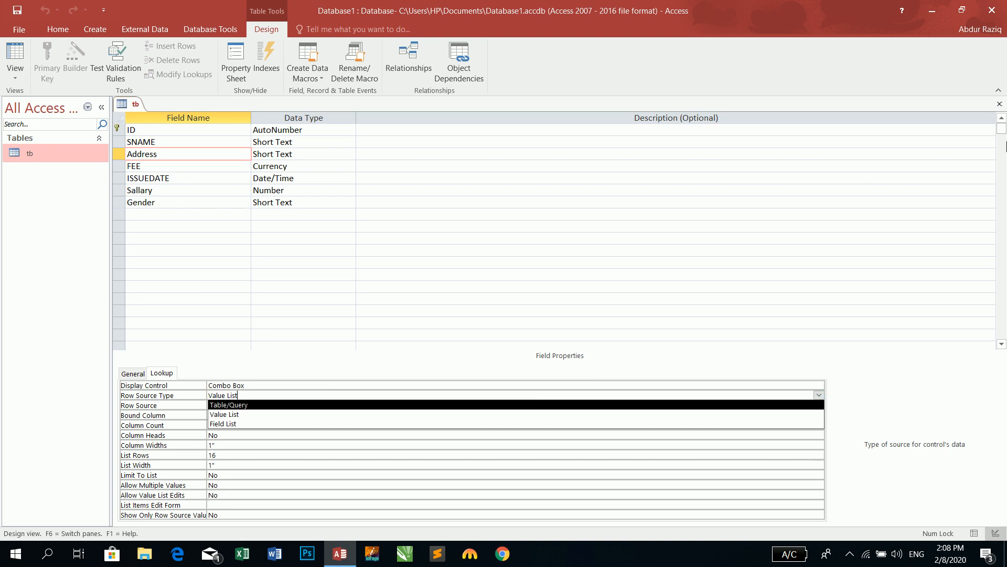
left_click(1000, 104)
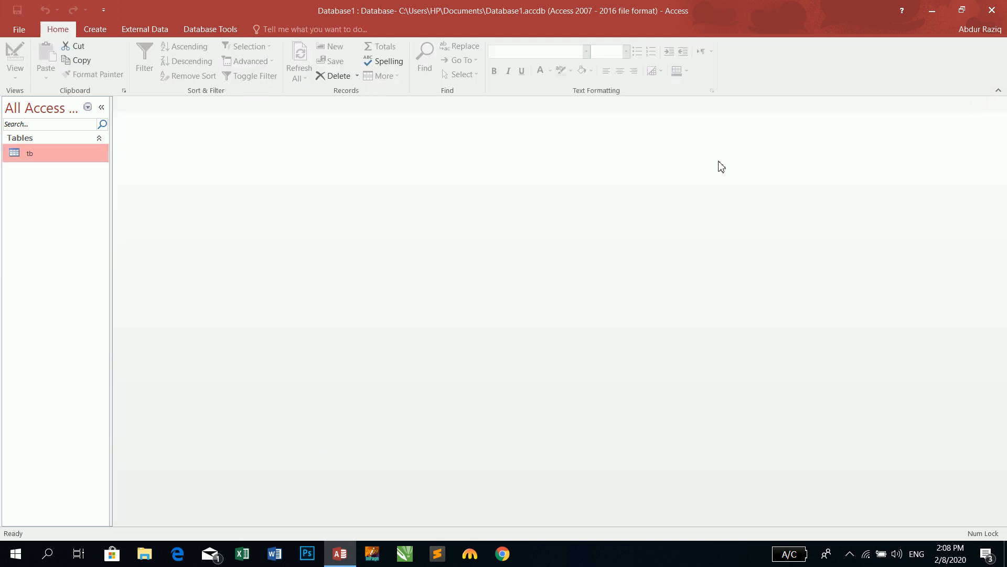
Create a new table and save it as city
left_click(103, 31)
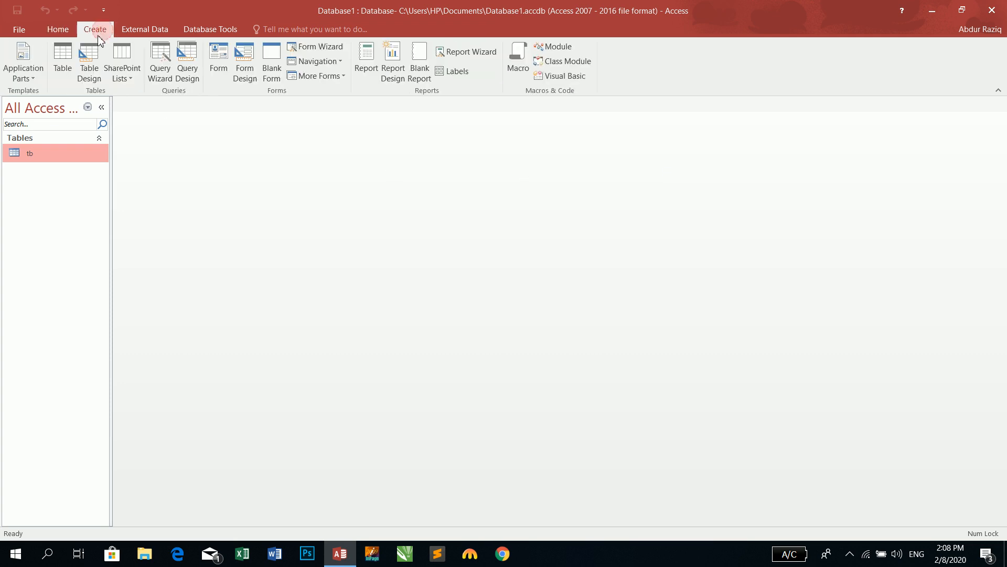
left_click(63, 56)
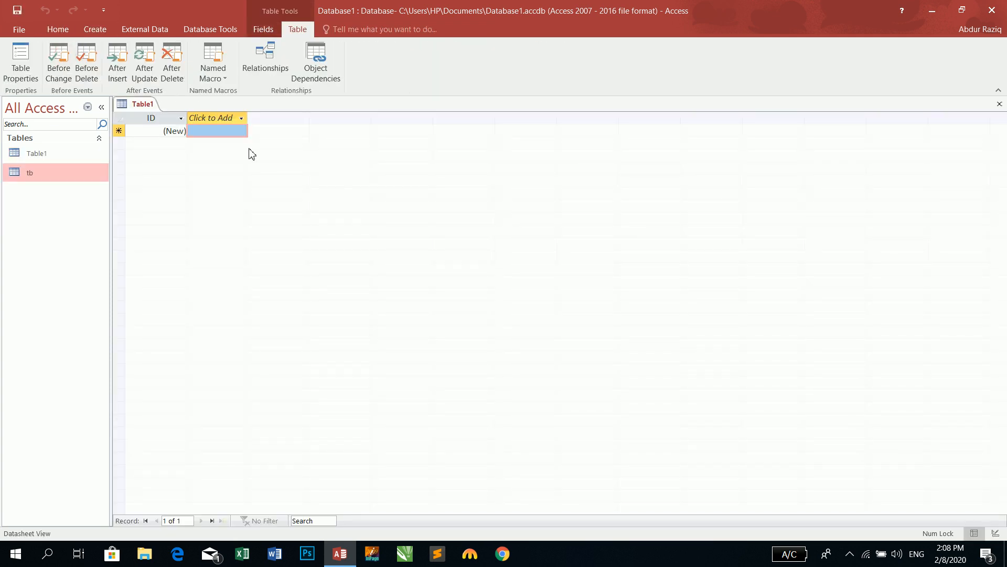
left_click(17, 10)
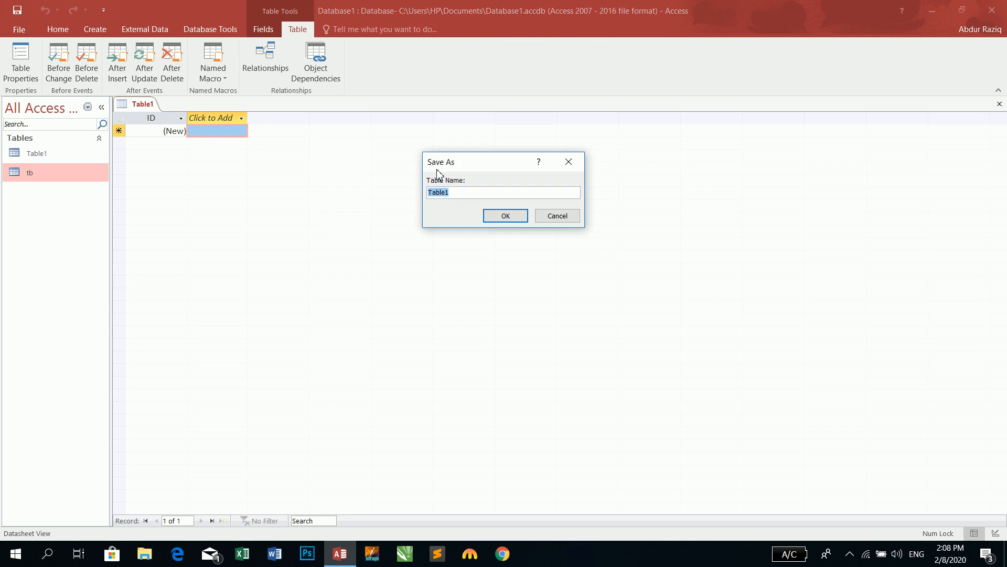
type("city")
key("Return")
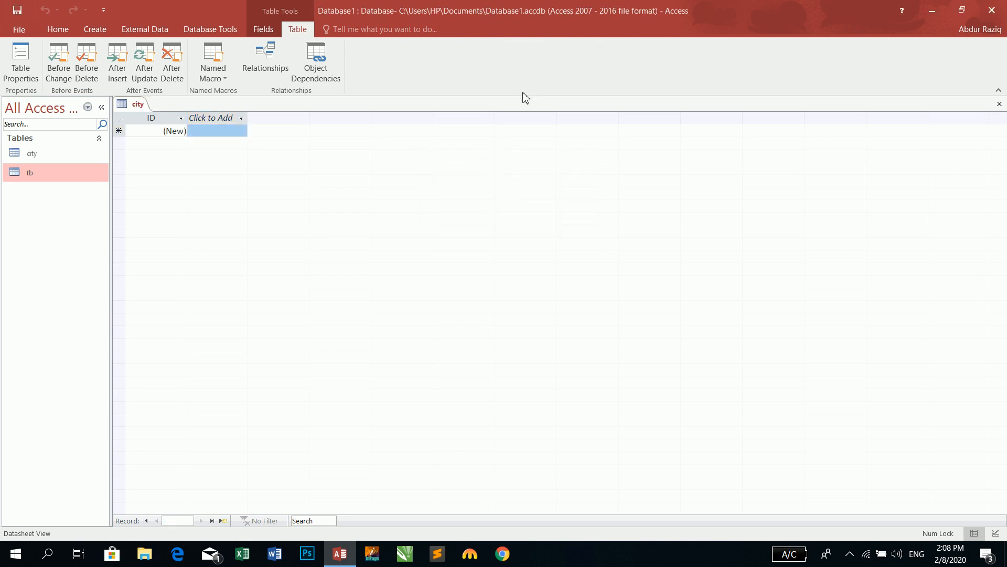
In the city table's Design view, add a Short Text field named CityName and save the table
left_click(67, 30)
left_click(15, 53)
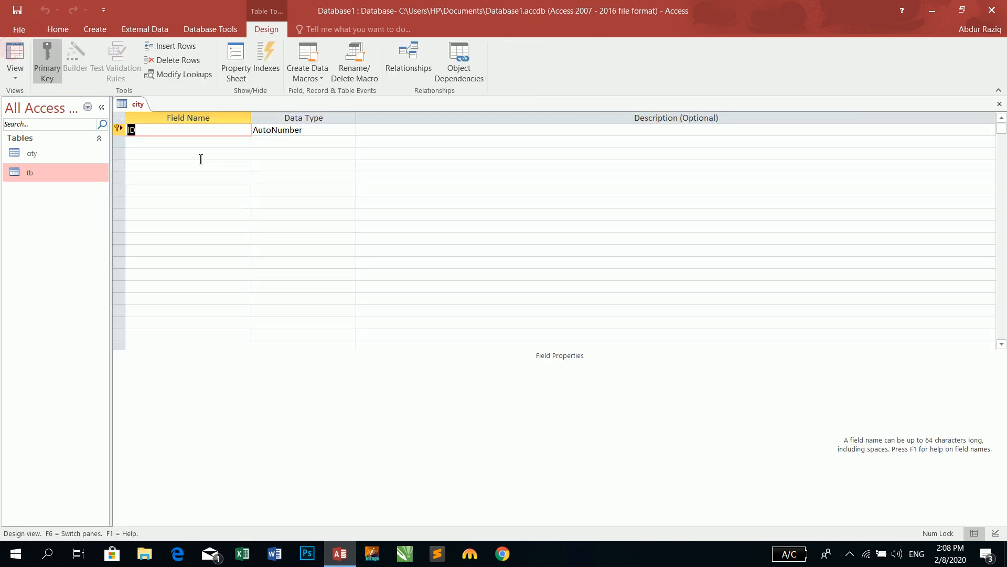
left_click(193, 143)
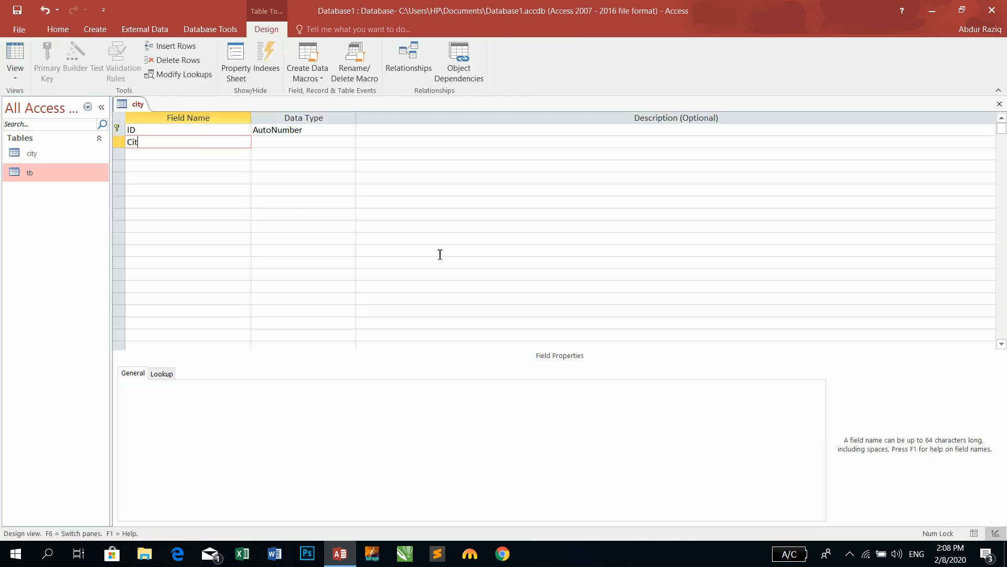
type("CityName")
key("Tab")
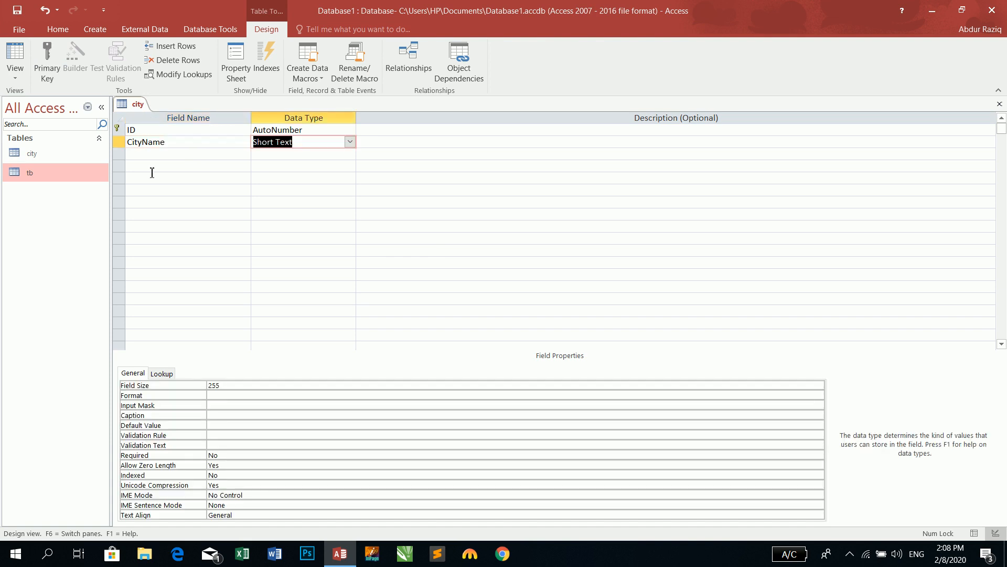
left_click(17, 10)
In Datasheet view, enter SADDA, ALIZAI, PESHAWAR and HANGU as CityName records in the city table
left_click(15, 55)
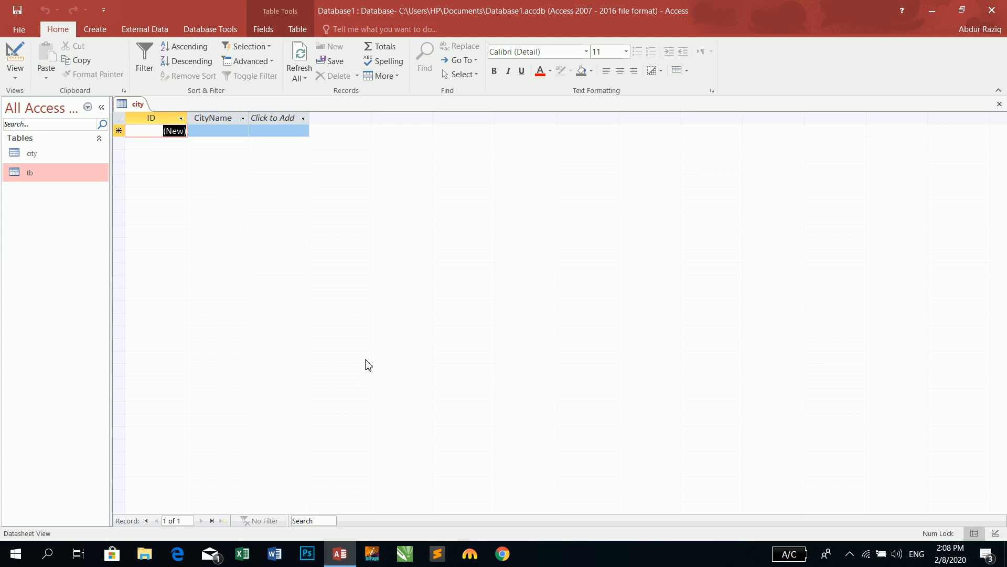
key("Tab")
type("a")
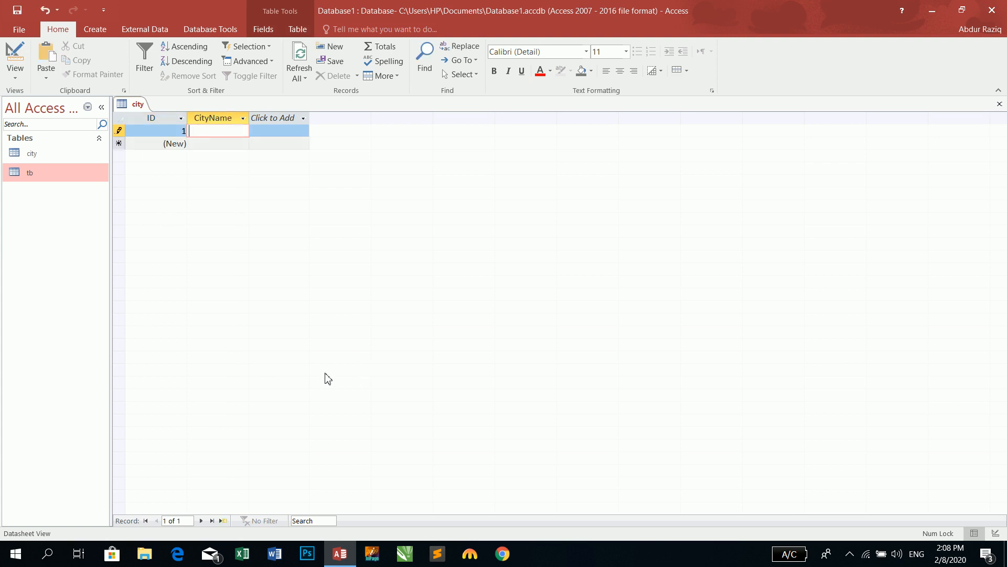
key("Caps_Lock")
type("SADDA")
key("Down")
type("ALIZAI")
key("Tab")
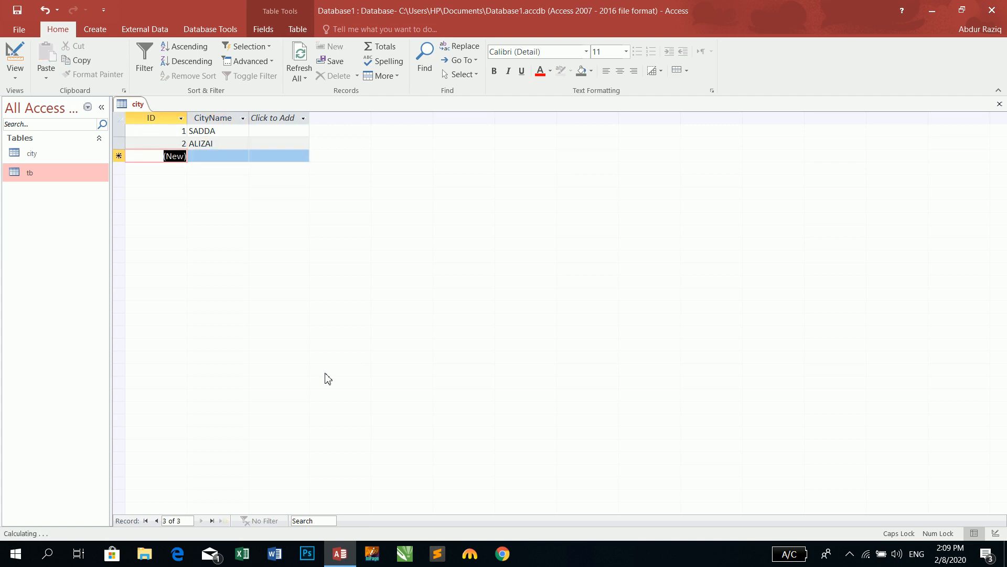
key("Tab")
type("PESHAWAR")
key("Tab")
key("Tab")
type("HANGU")
key("Tab")
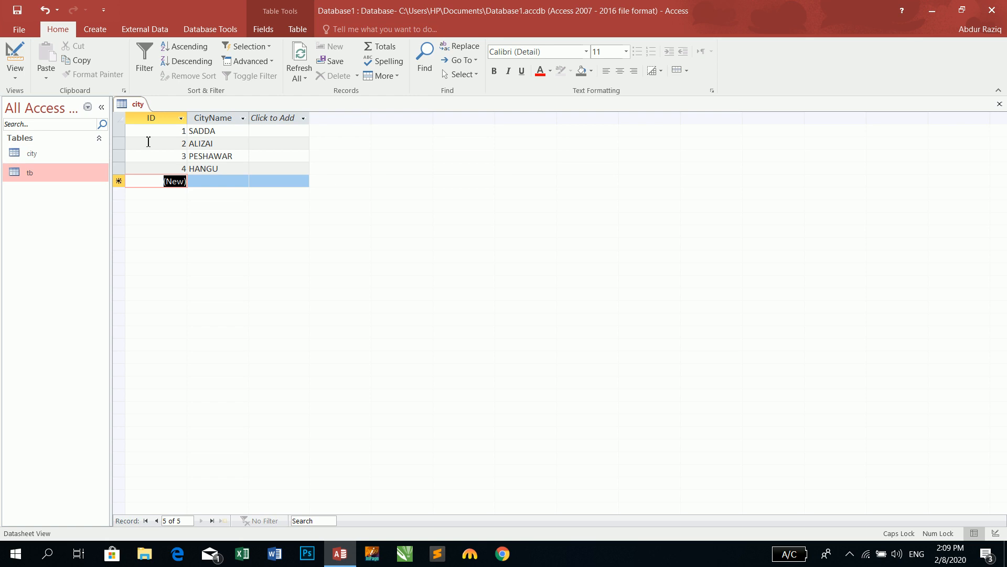
Close and reopen the city table to check its stored records, and close it again
left_click(999, 107)
double_click(46, 153)
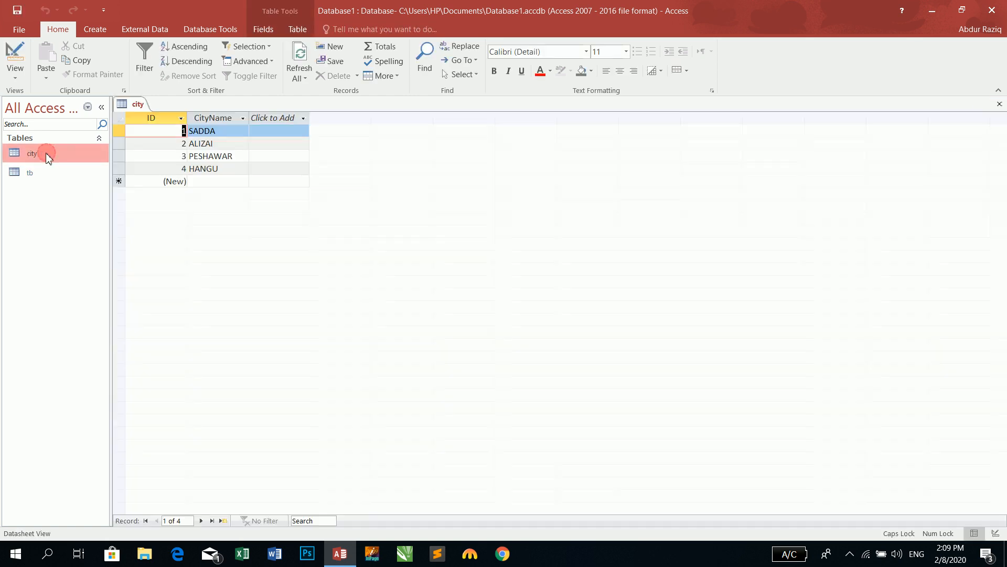
left_click(999, 104)
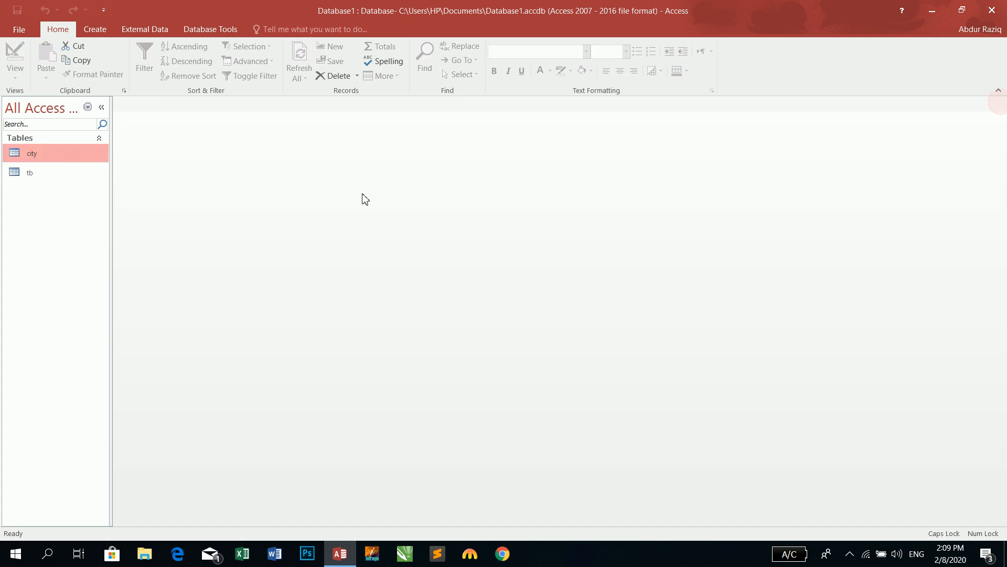
Open table tb and view the Address drop-down list of the first record
double_click(28, 174)
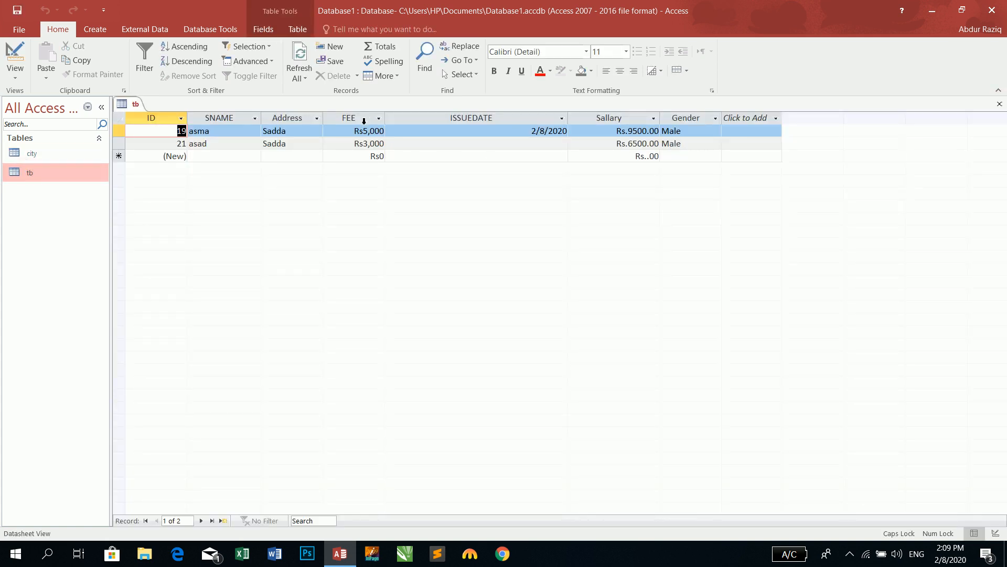
left_click(292, 132)
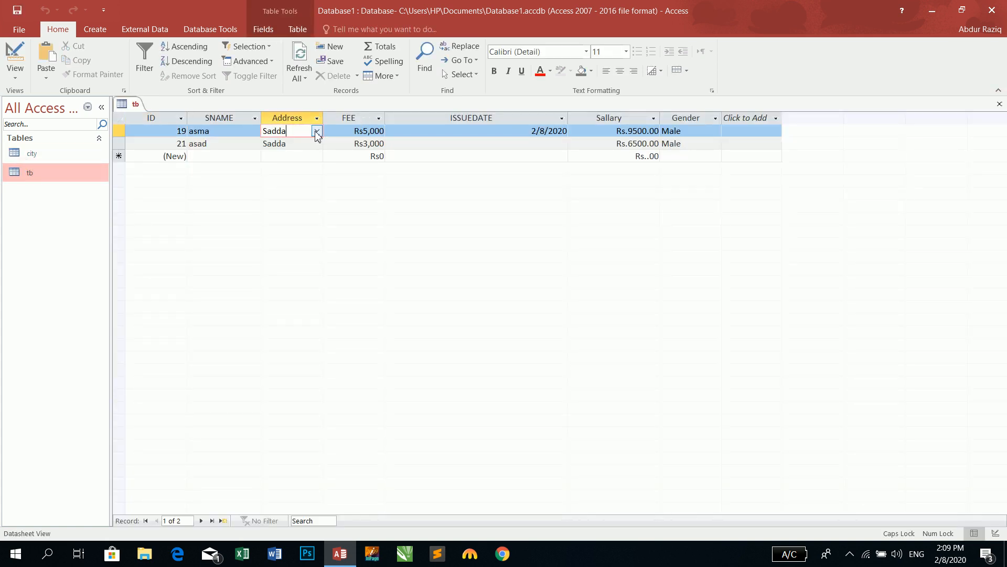
left_click(316, 131)
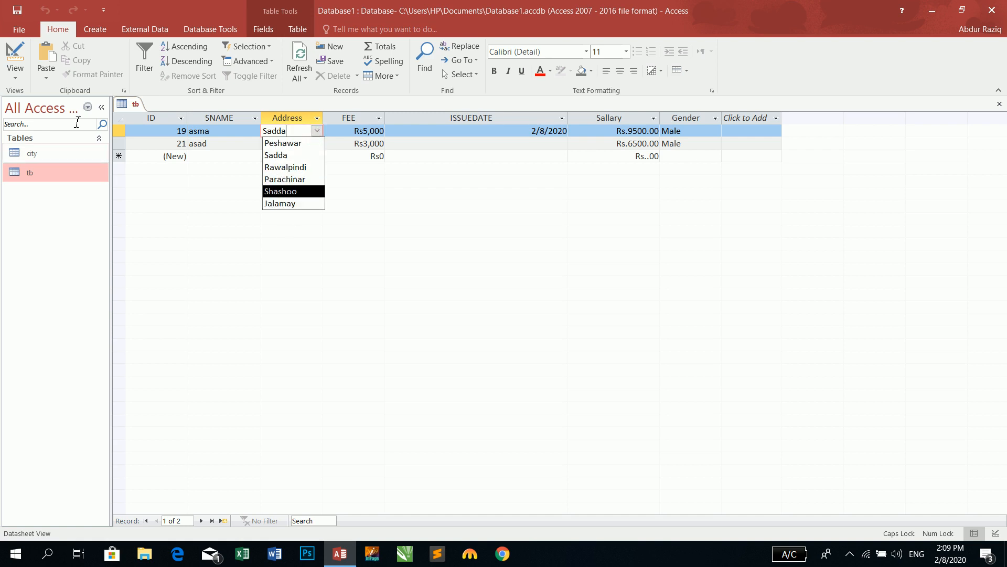
In table tb's Design view, clear the Address field's row source and check its drop-down in Datasheet view
left_click(6, 49)
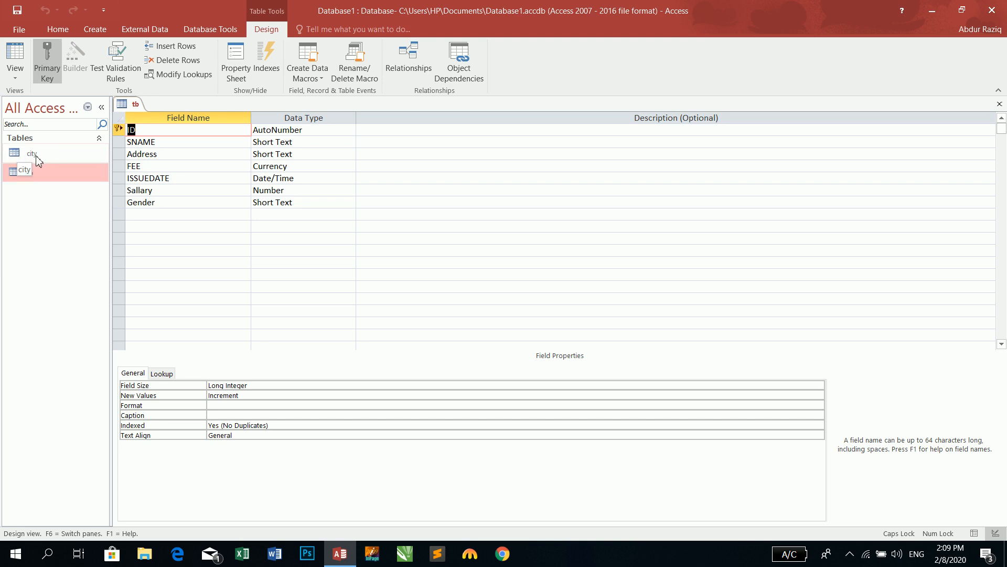
left_click(183, 155)
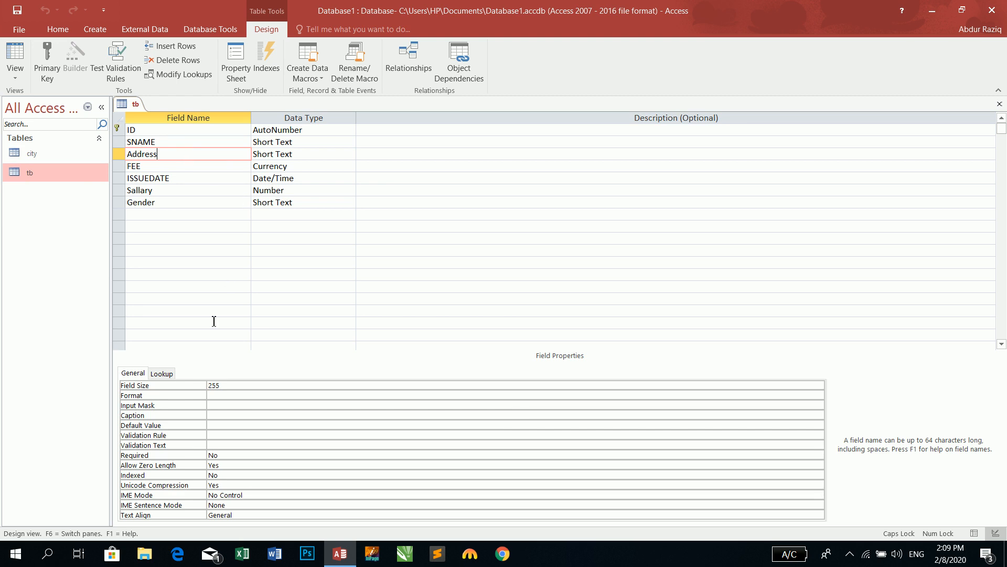
left_click(164, 378)
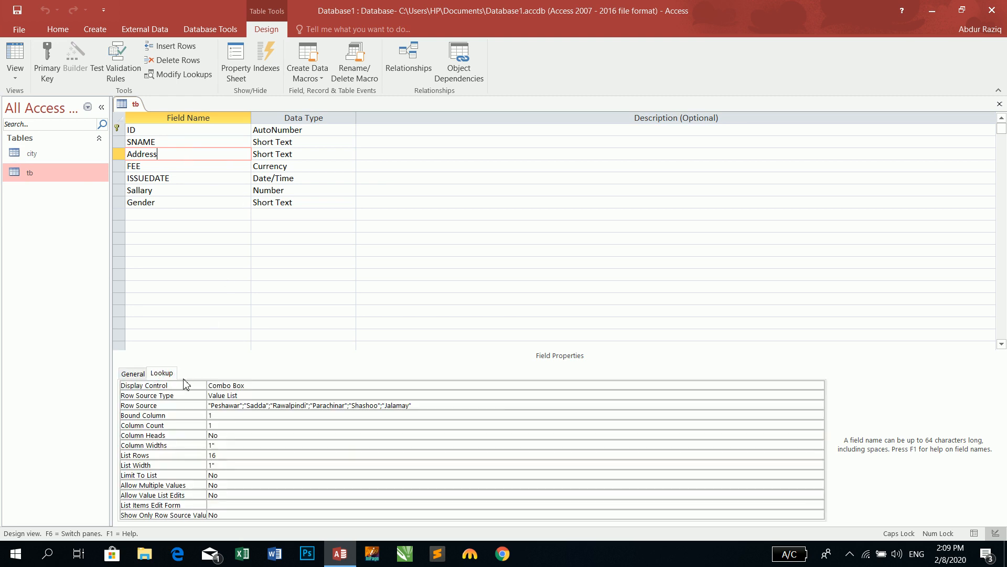
left_click_drag(451, 404, 187, 403)
key("Delete")
left_click(15, 52)
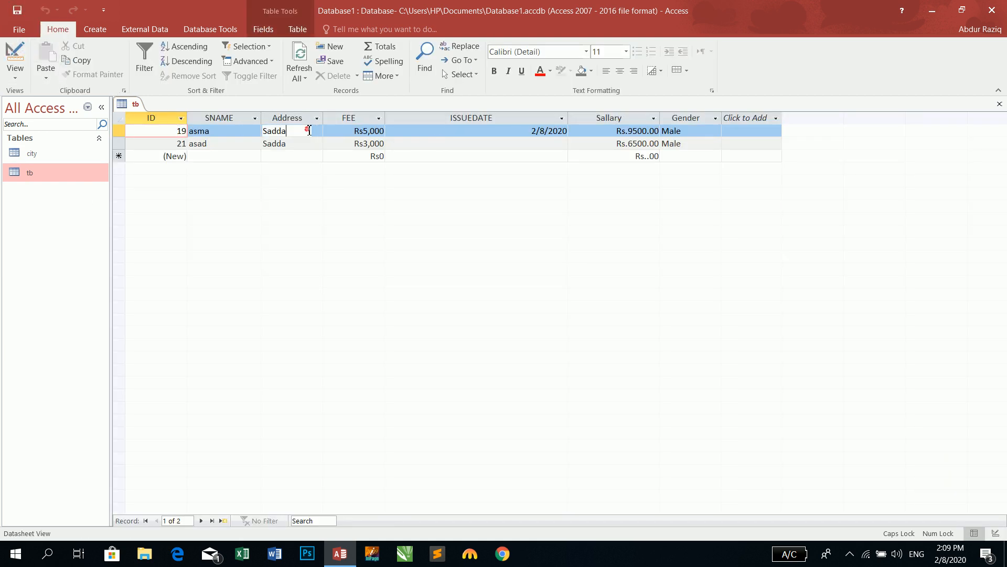
left_click(317, 131)
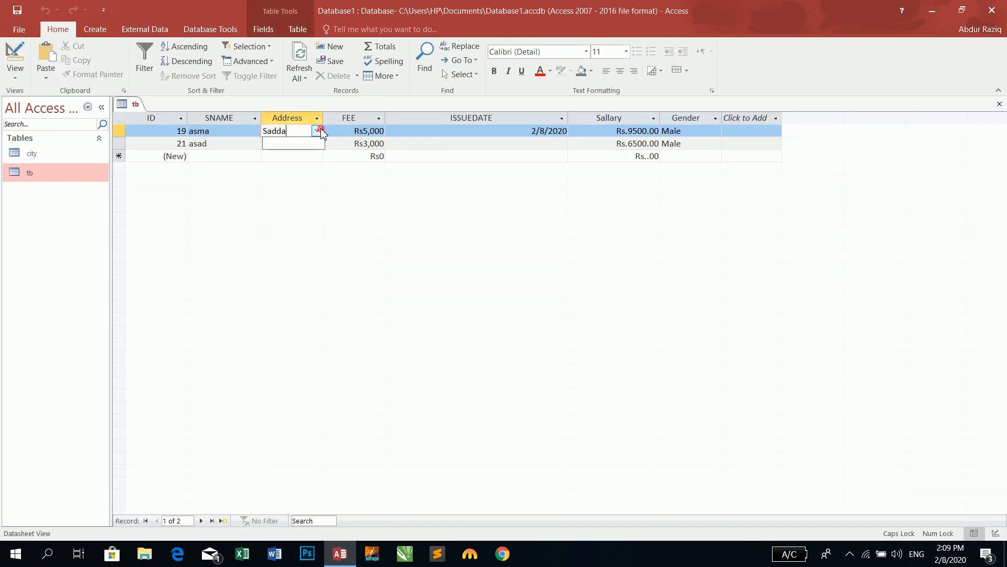
Back in Design view, set the Address field's Row Source Type to Table/Query
left_click(14, 53)
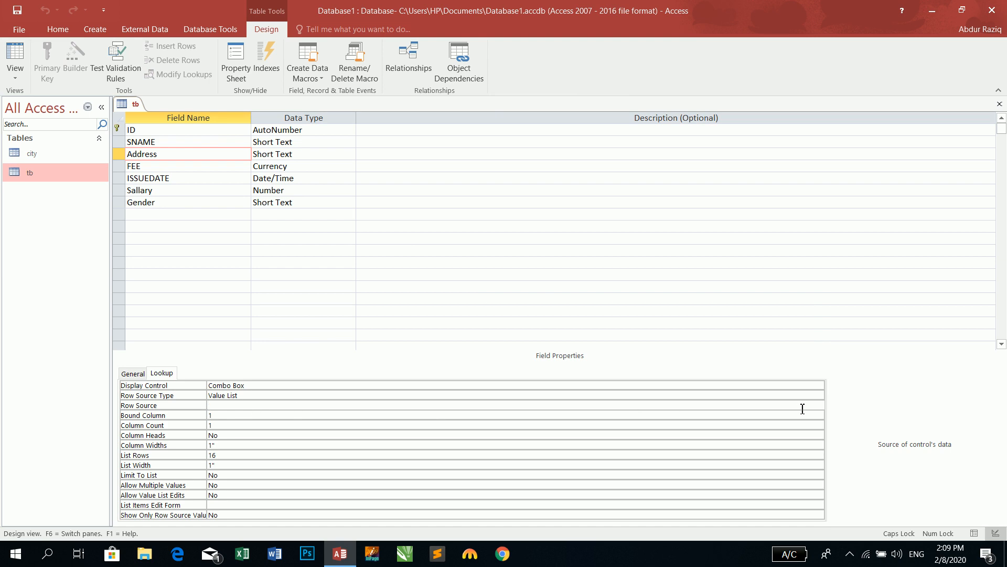
left_click(724, 395)
left_click(648, 407)
left_click(393, 397)
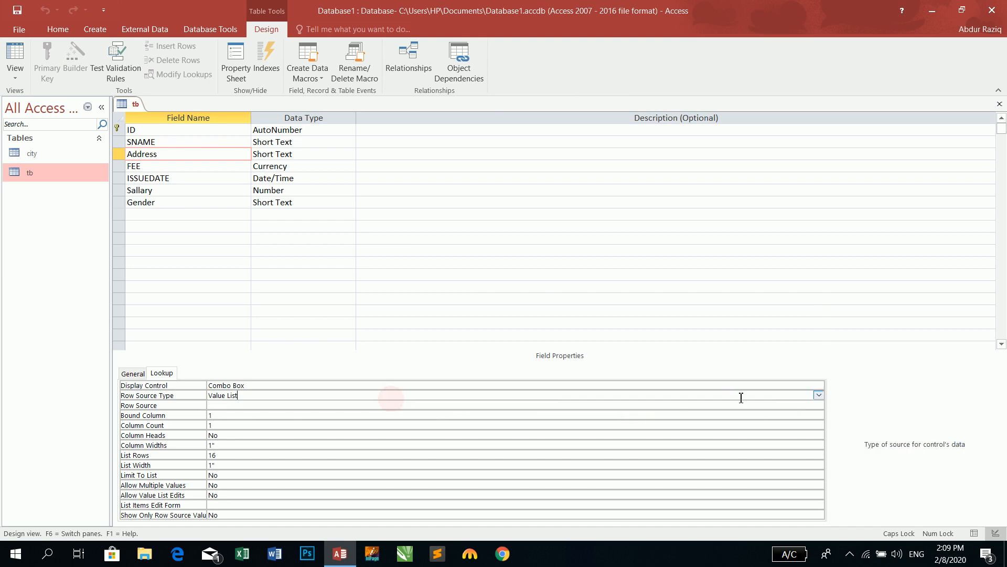
left_click(819, 395)
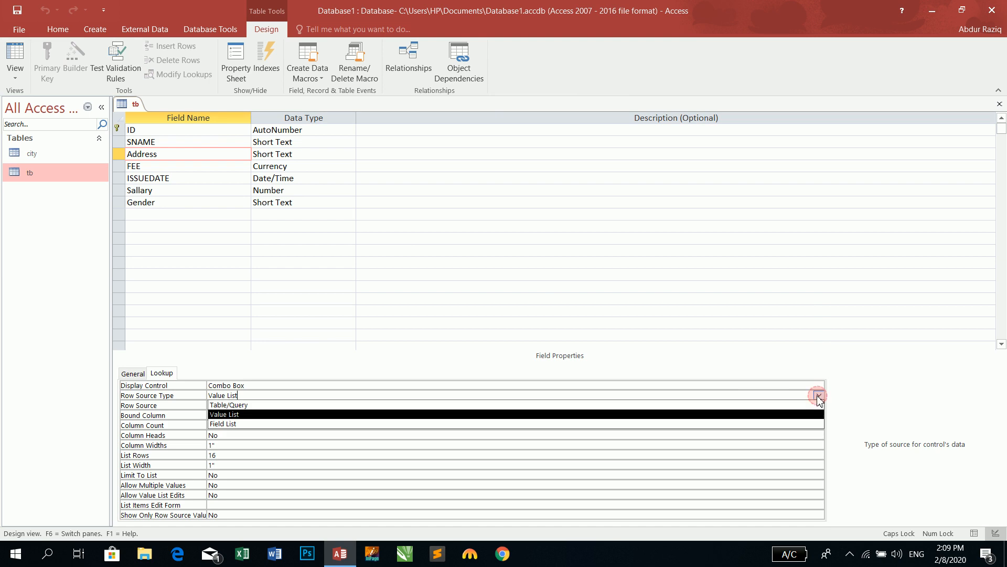
left_click(394, 406)
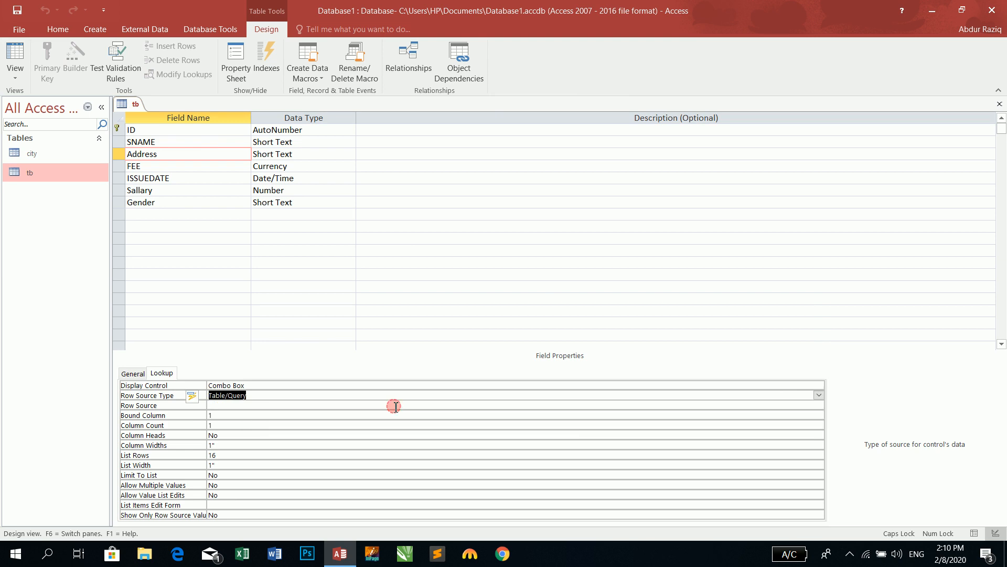
Set the Address field's Row Source to the city table
left_click(387, 405)
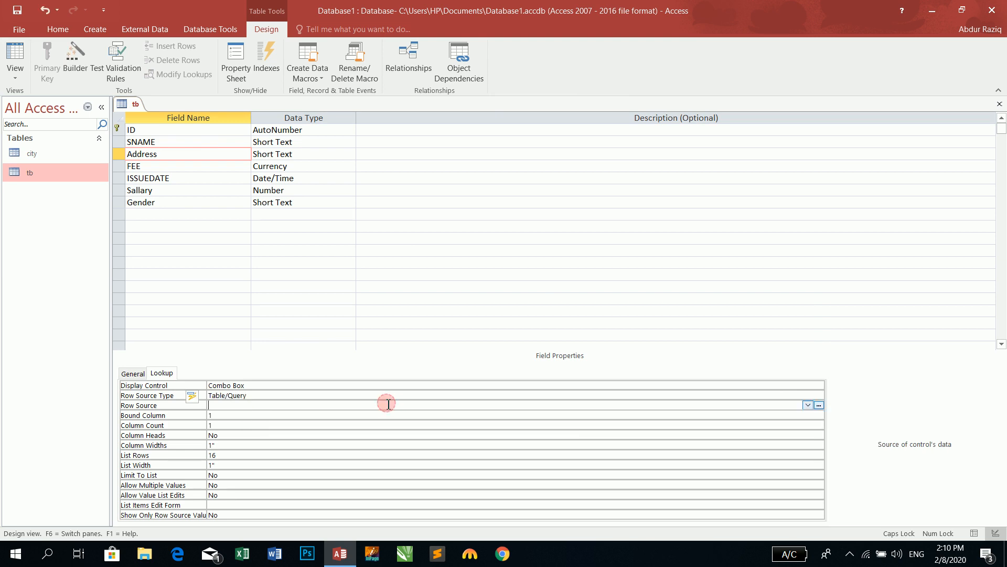
left_click(809, 405)
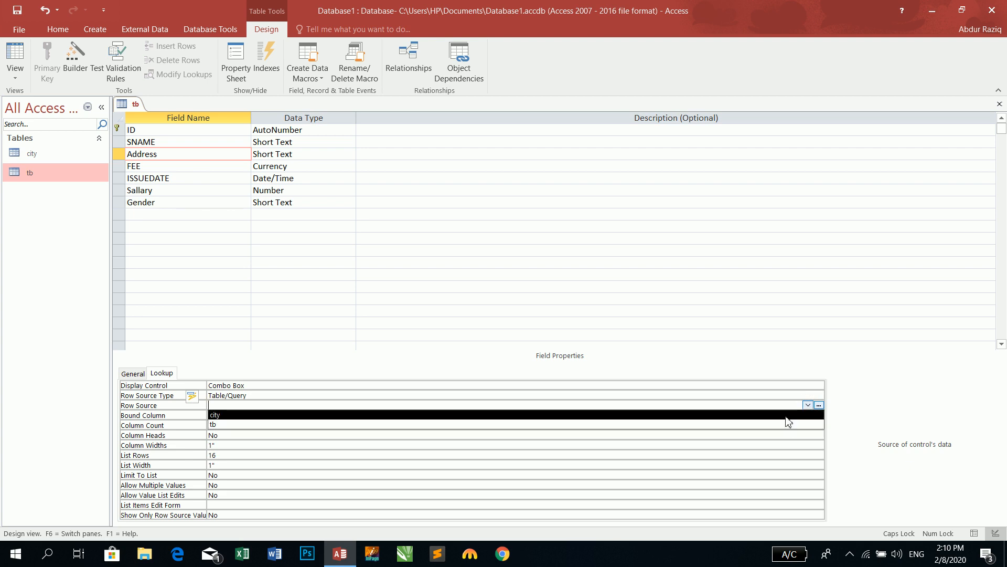
left_click(787, 415)
left_click(808, 405)
left_click(799, 417)
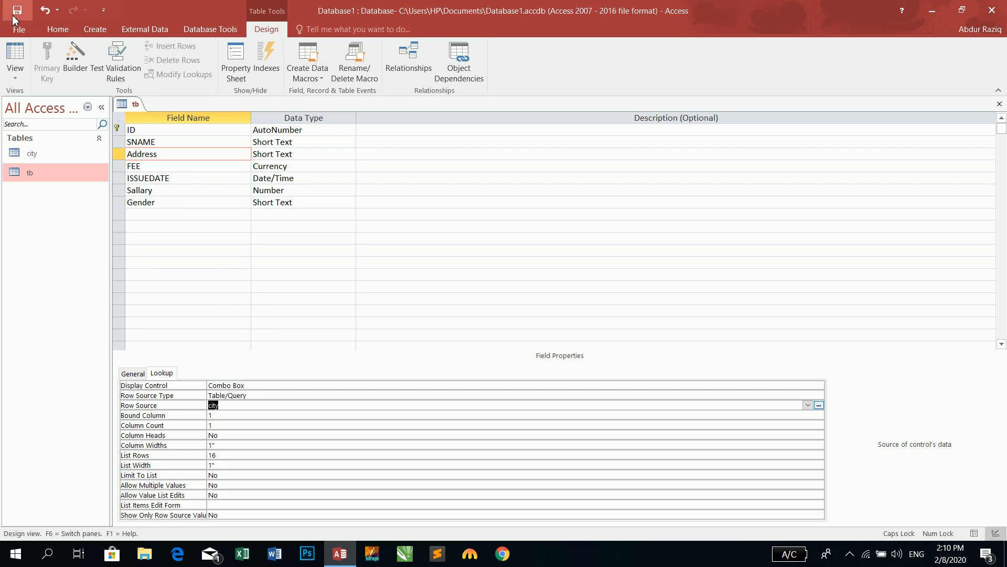
Check the first record's Address drop-down in Datasheet view and compare its entries with the records of the city table
left_click(15, 52)
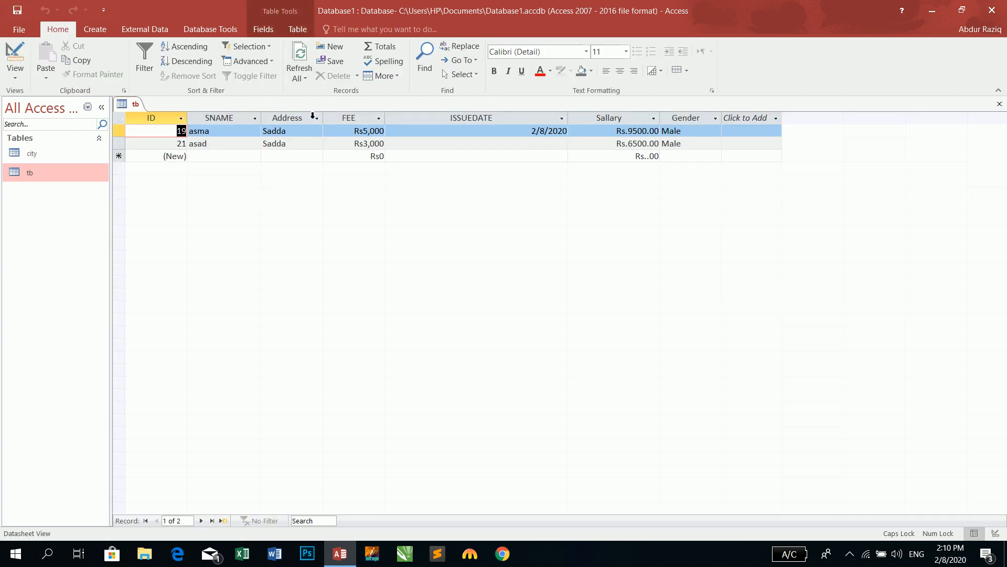
left_click(297, 131)
left_click(317, 131)
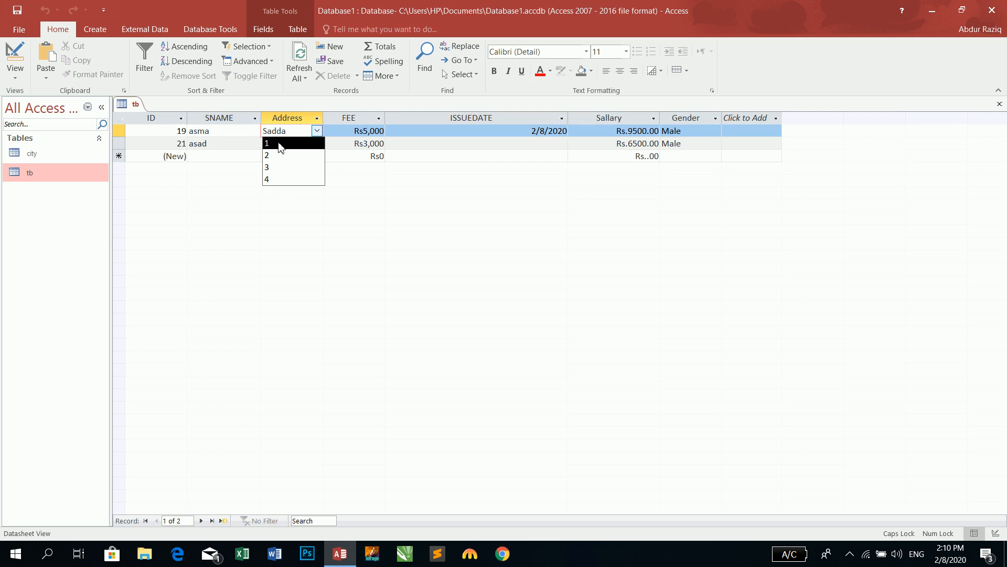
double_click(28, 153)
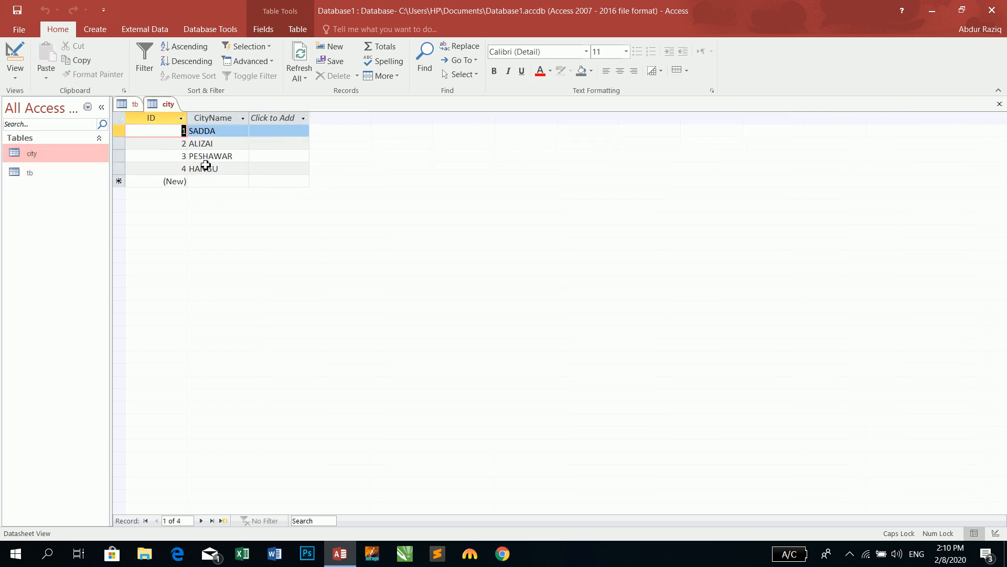
left_click(999, 104)
left_click(317, 130)
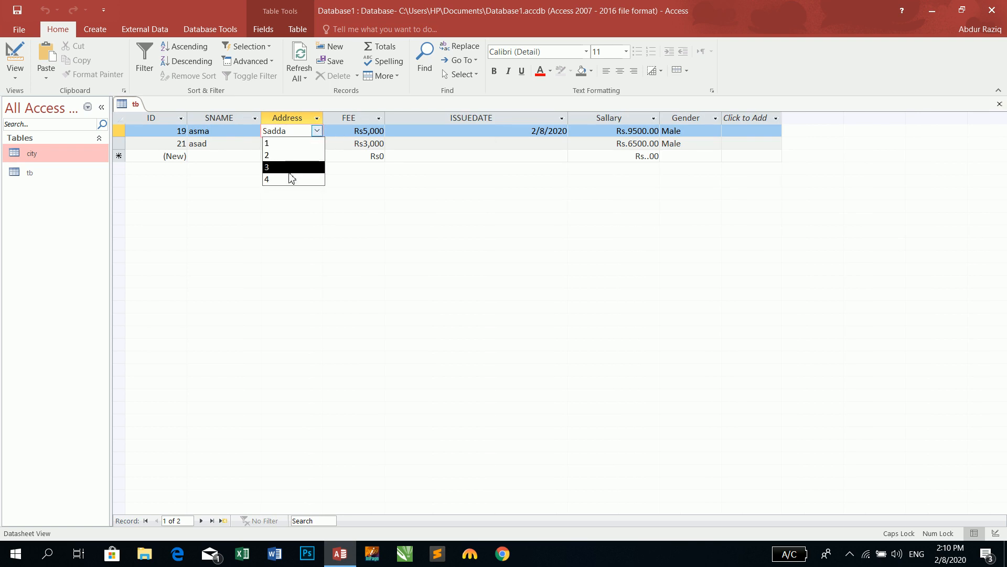
In Design view, build a query on the city table returning CityName as Address's Row Source, save it, and return to Datasheet view
left_click(15, 56)
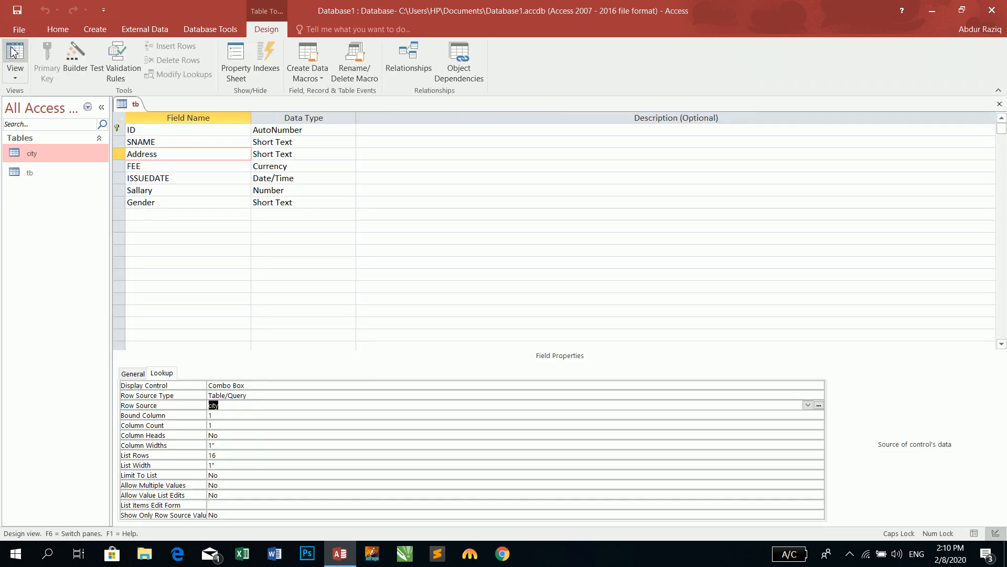
left_click(819, 405)
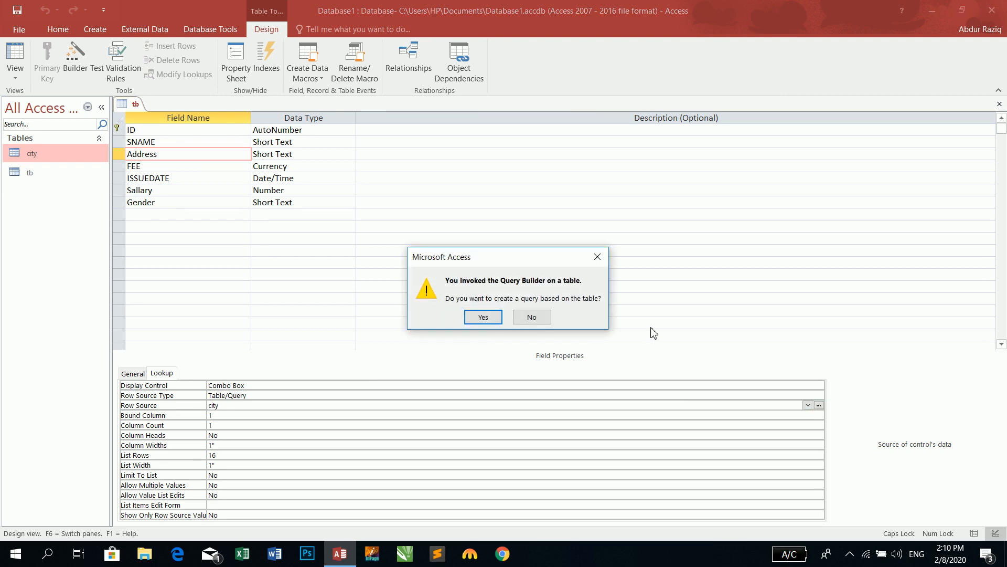
left_click(484, 317)
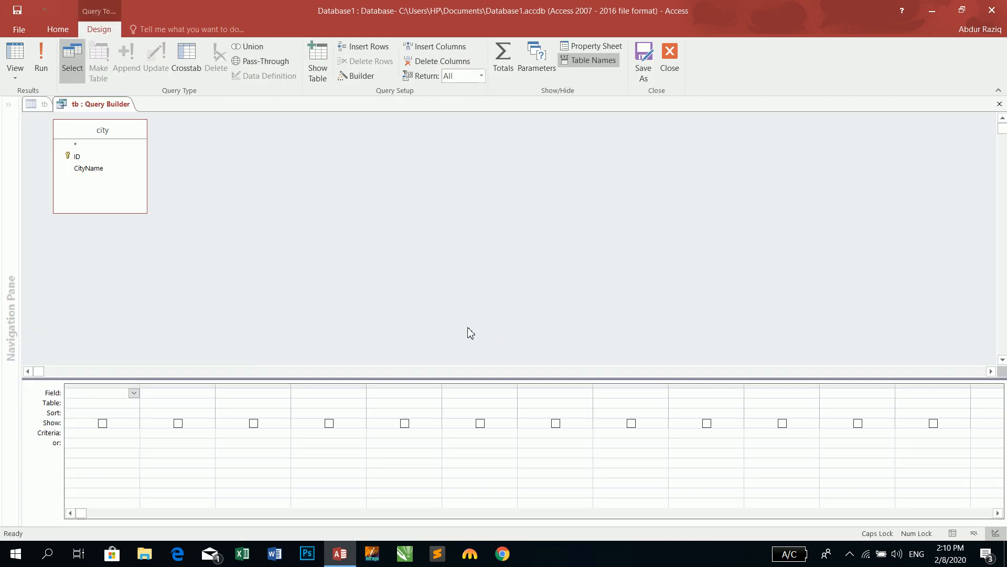
double_click(92, 169)
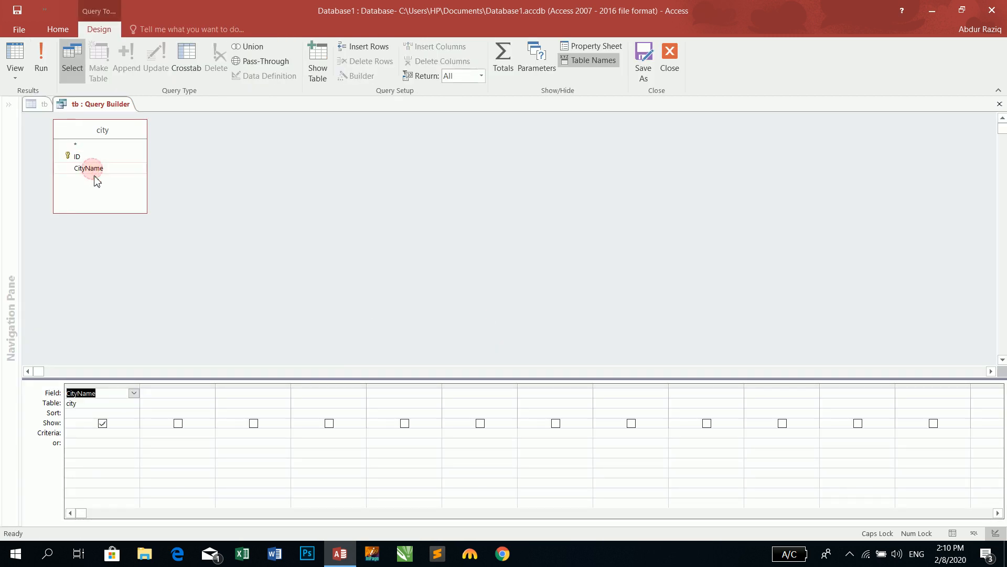
left_click(1000, 105)
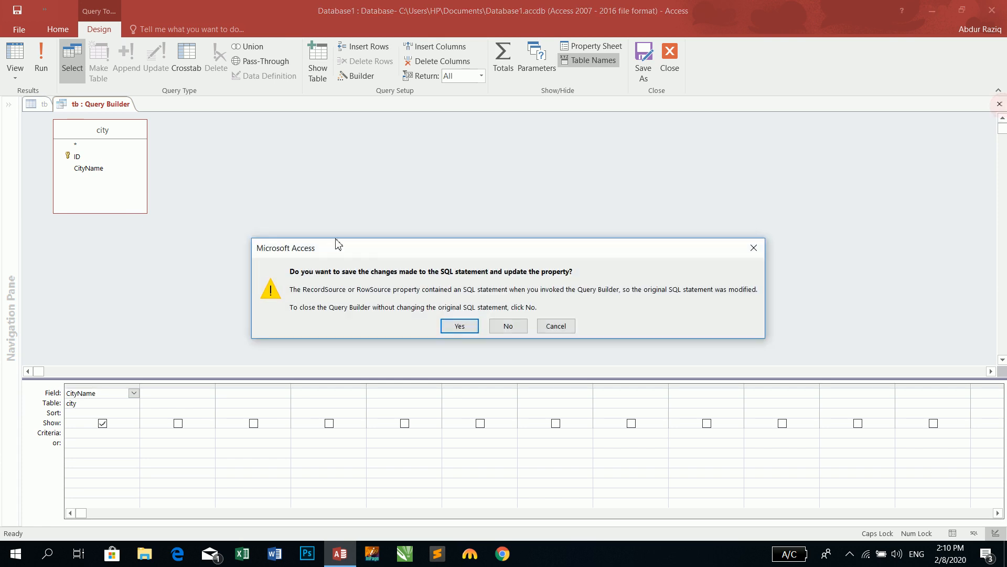
left_click(457, 324)
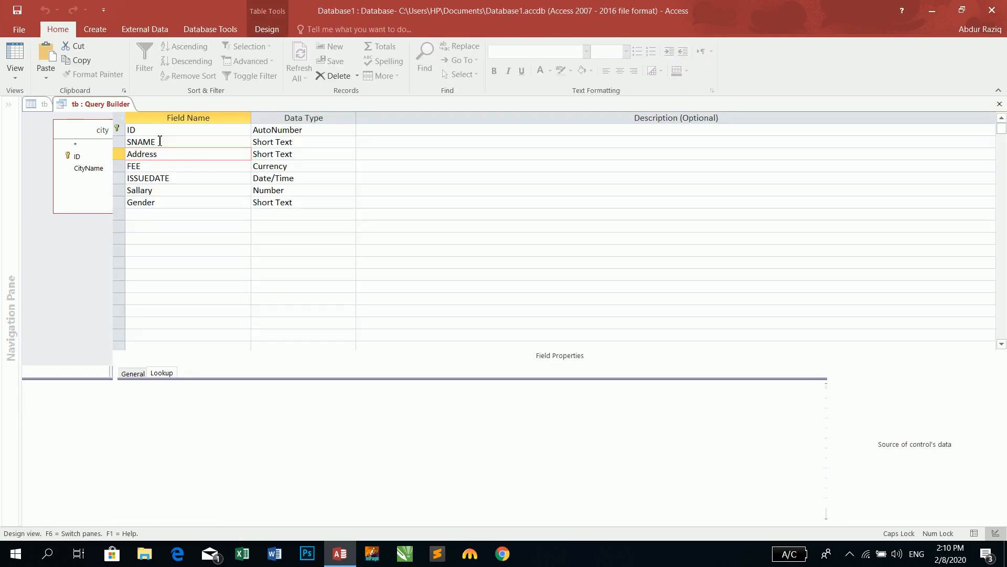
left_click(15, 54)
Try the first record's Address lookup by choosing PESHAWAR, and open its list again
left_click(303, 130)
left_click(316, 131)
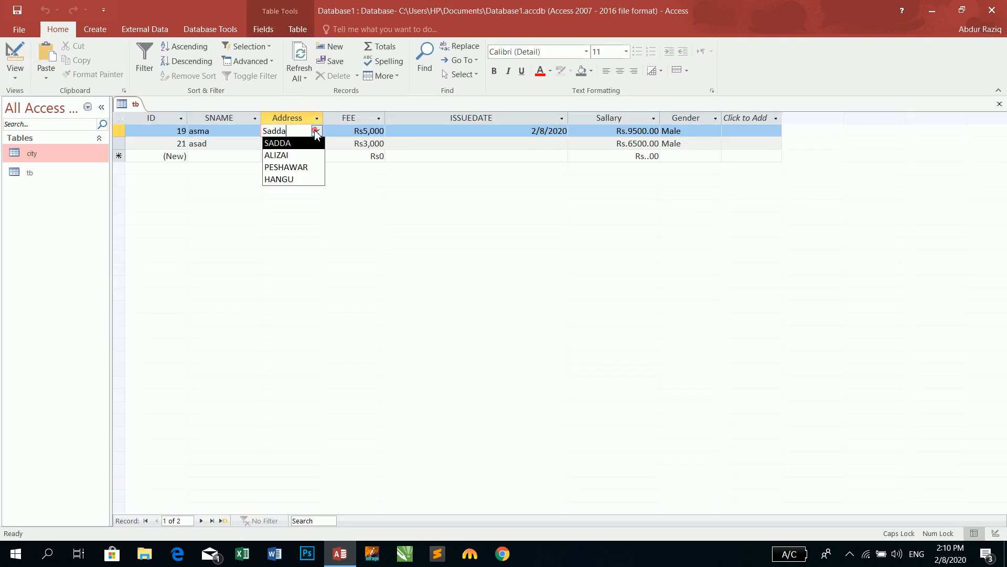
left_click(299, 155)
left_click(318, 131)
left_click(283, 169)
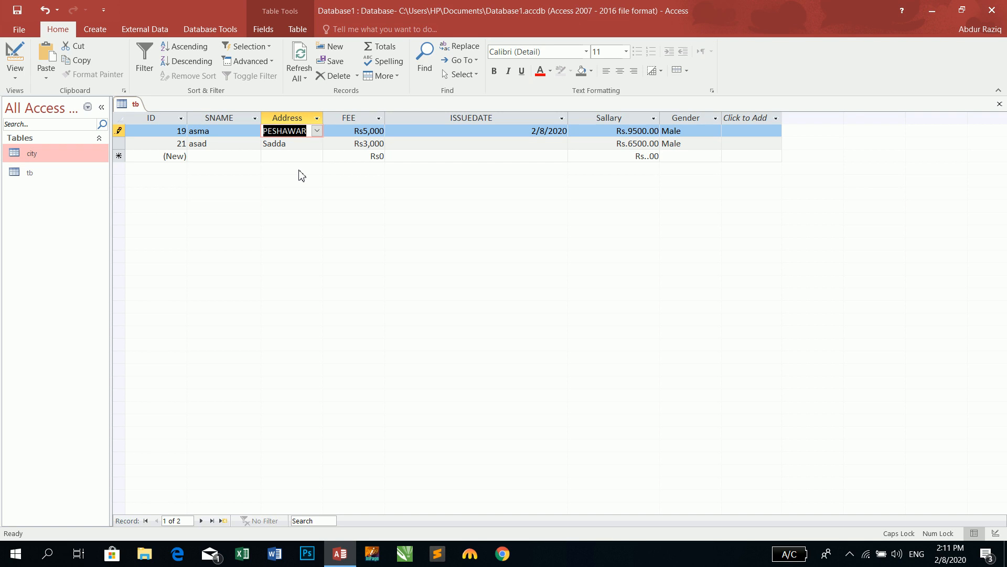
left_click(317, 131)
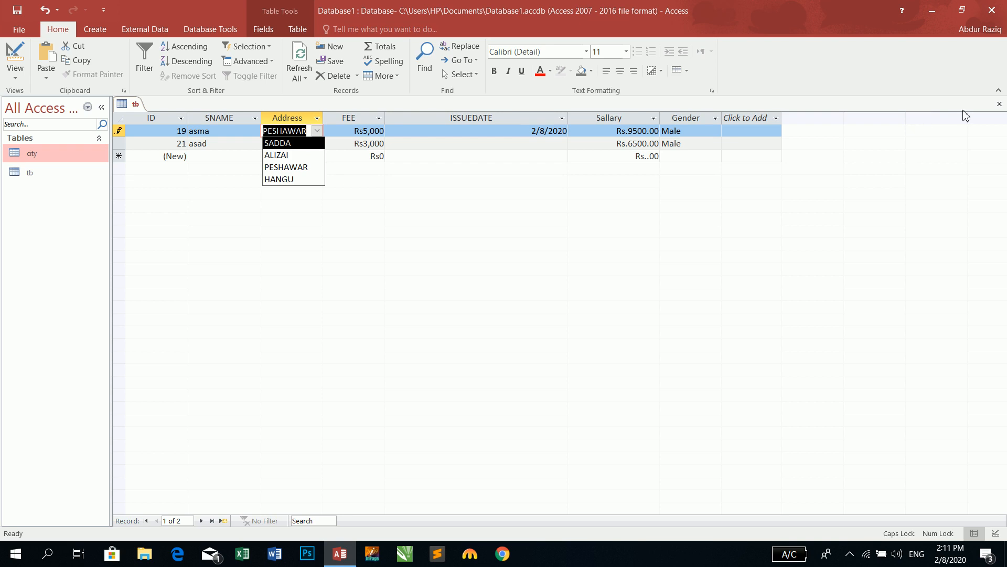
Close table tb, add a new record with CityName PIRQAYUM to the city table, and close it
left_click(1000, 104)
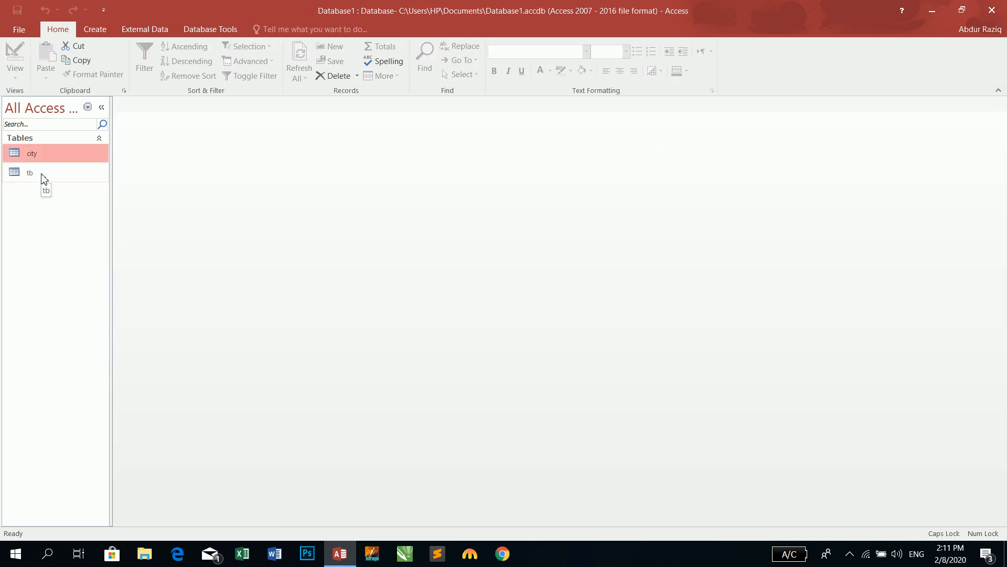
double_click(33, 158)
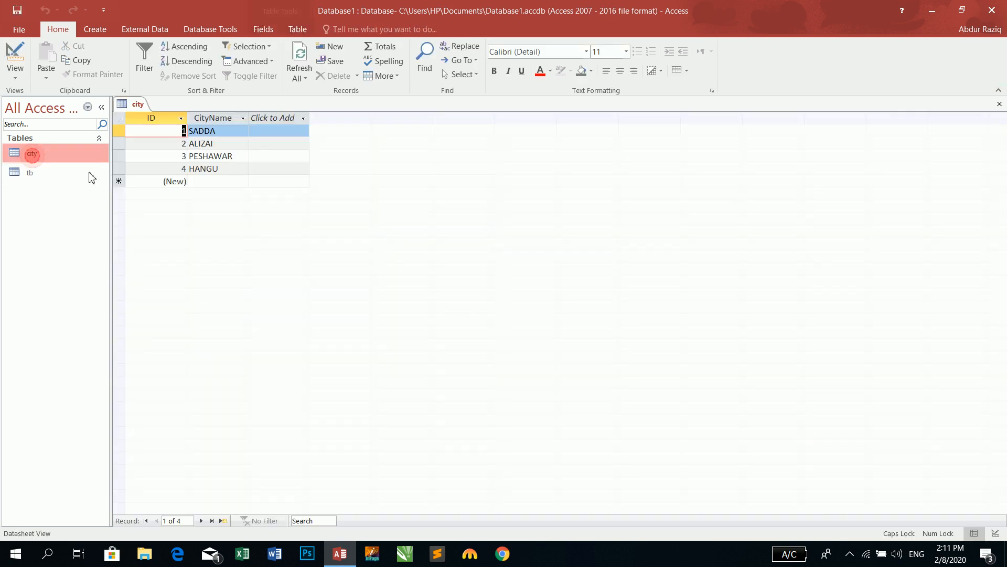
left_click(207, 179)
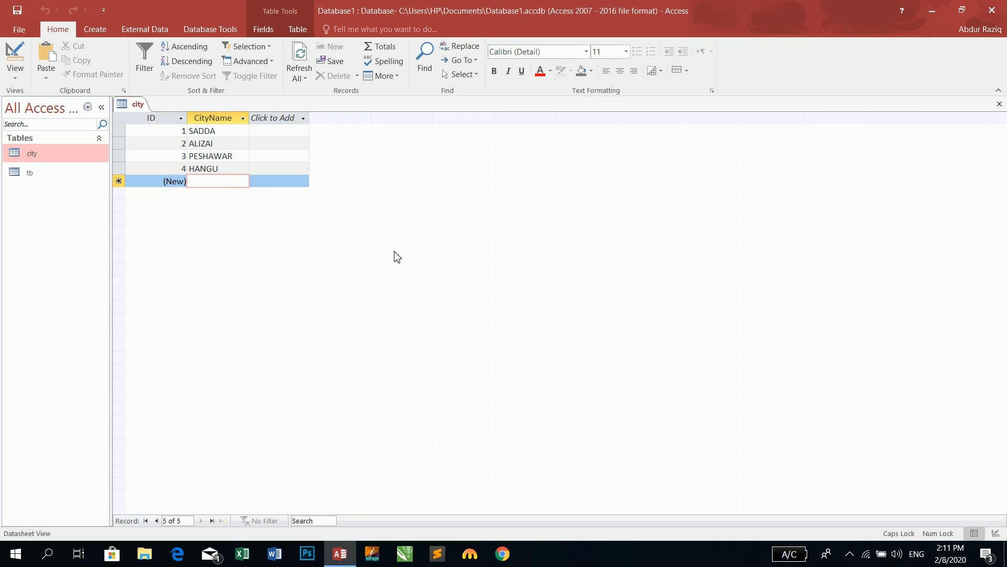
type("PIRQAY")
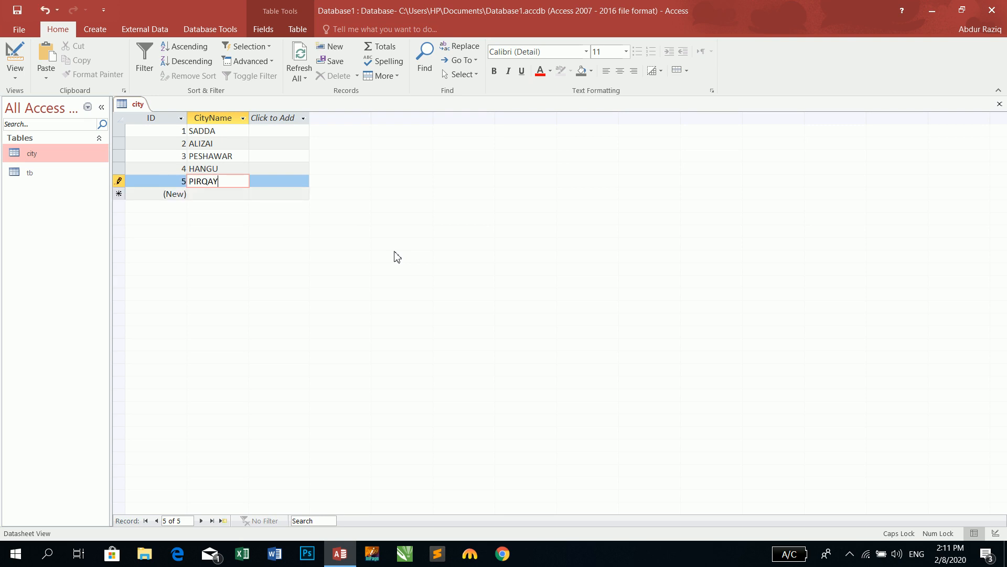
type("UM")
key("Return")
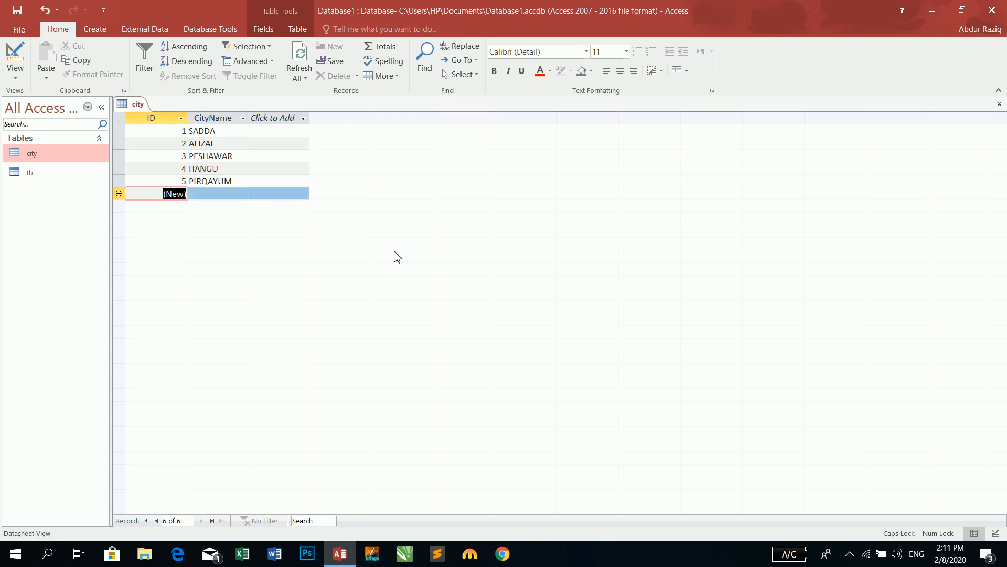
key("ctrl+w")
Reopen table tb, set the first record's Address to PIRQAYUM from the lookup list, and widen the Address column
double_click(57, 170)
left_click(319, 132)
left_click(318, 131)
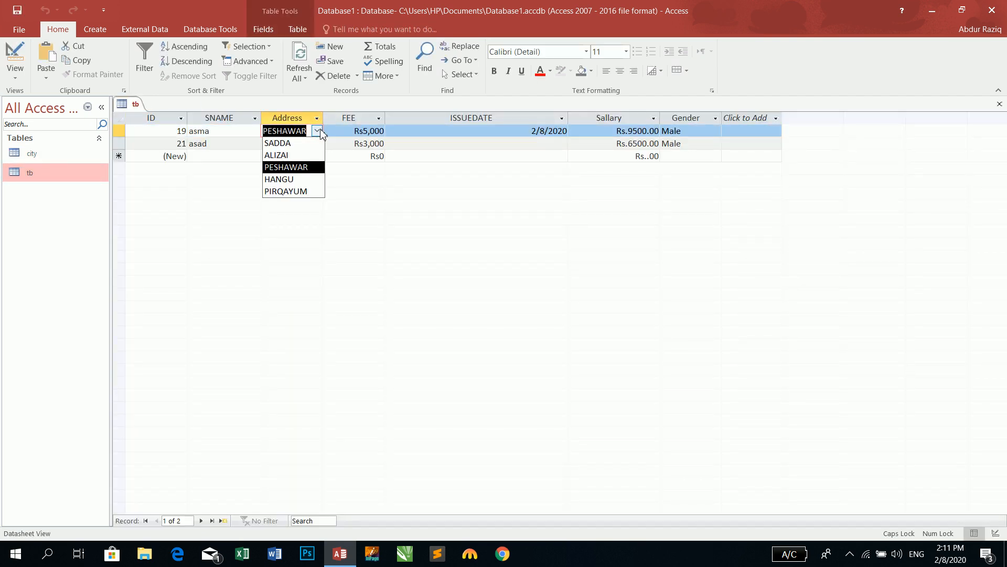
left_click(295, 192)
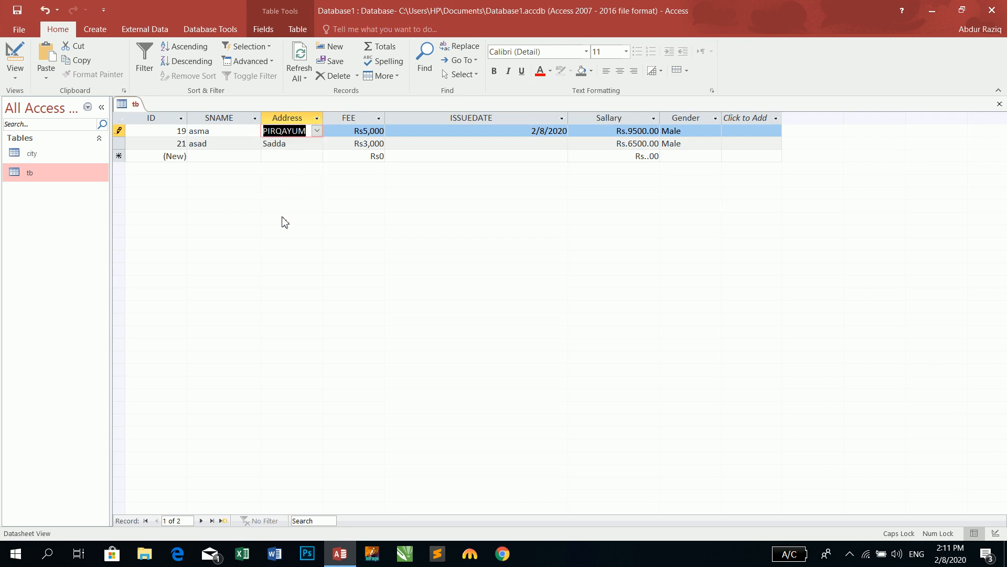
left_click_drag(325, 115, 352, 114)
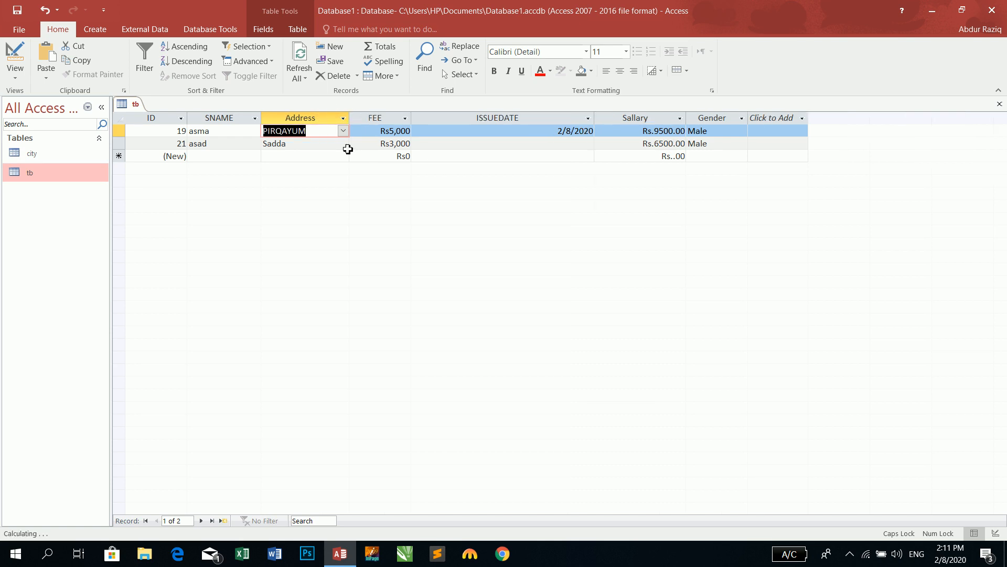
left_click(327, 131)
left_click(93, 29)
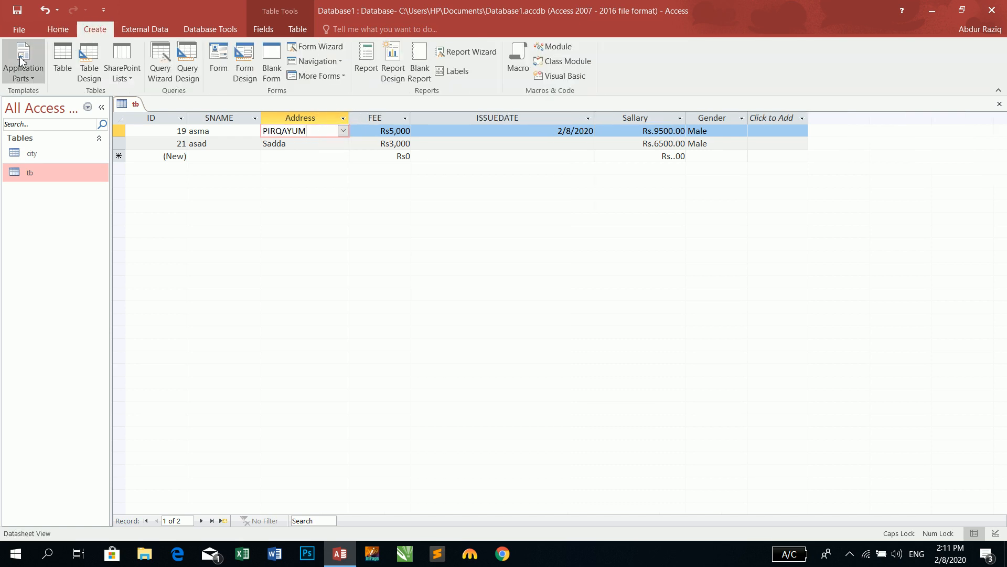
left_click(58, 28)
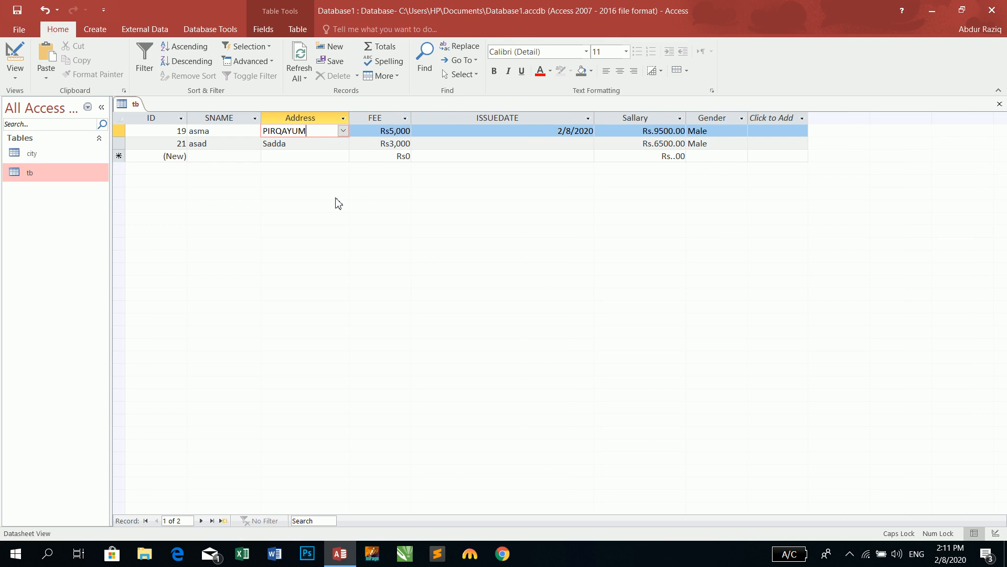
left_click(77, 157)
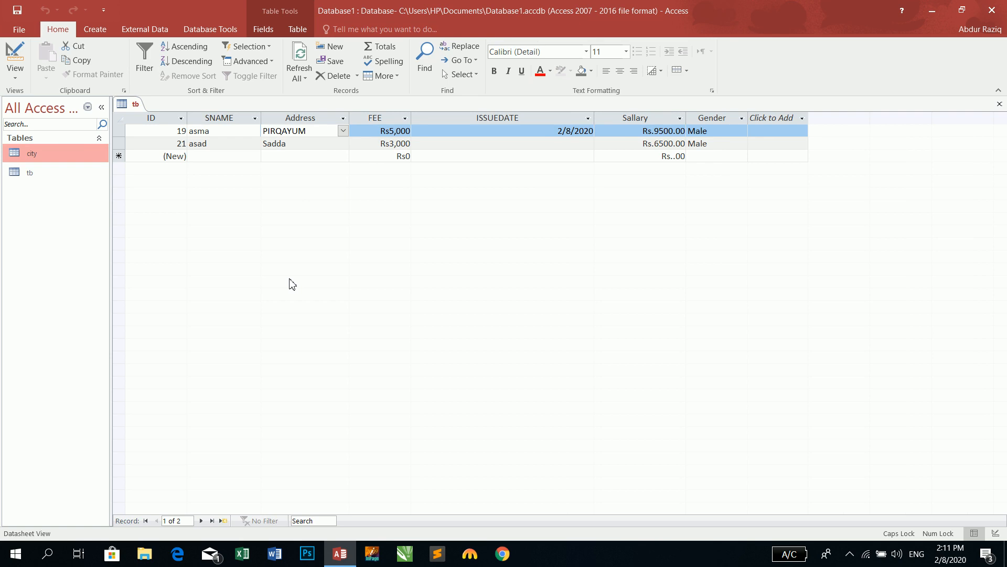
In table tb's Design view, add a new Short Text field named City below Gender
left_click(15, 53)
left_click(212, 198)
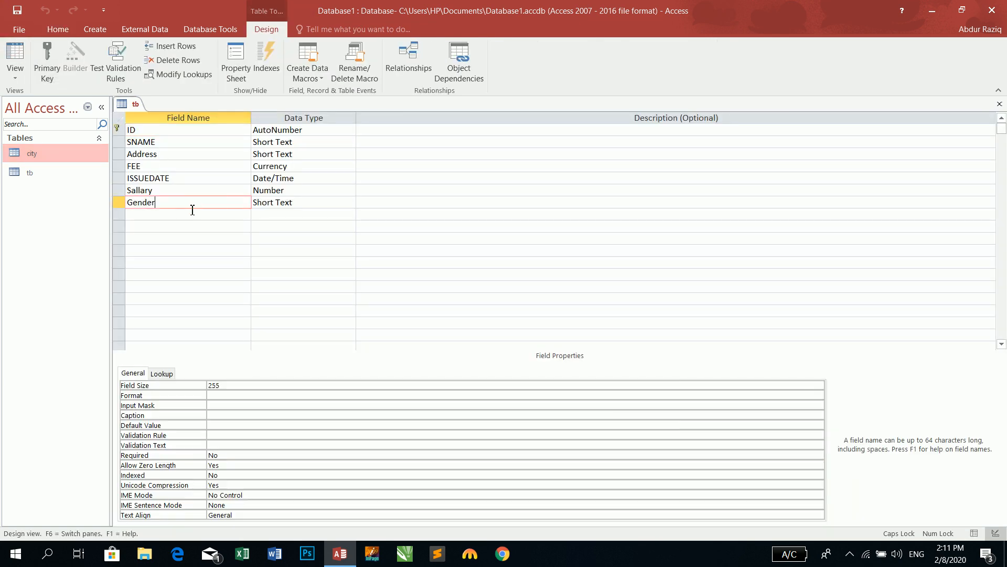
left_click(180, 214)
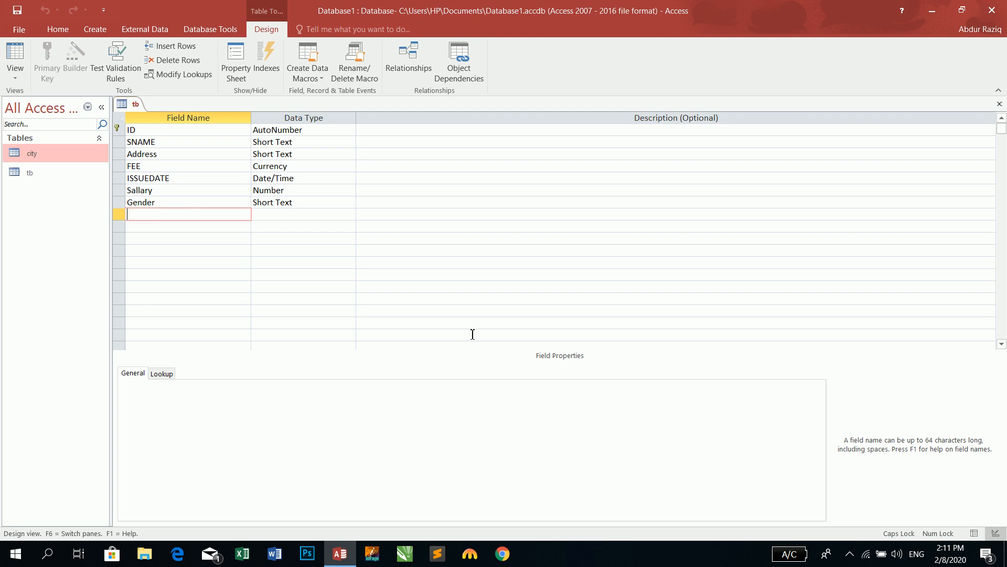
key("Num_Lock")
type("cO")
key("BackSpace")
key("BackSpace")
key("Caps_Lock")
key("Tab")
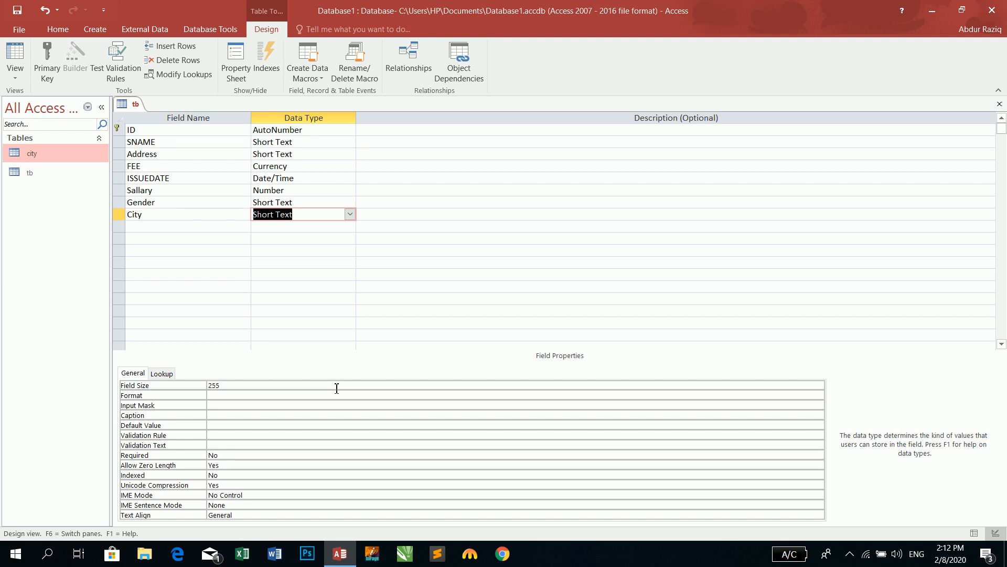
Start the Lookup Wizard for the City field, taking its values from another table, and choose the city table as source
left_click(349, 214)
left_click(303, 360)
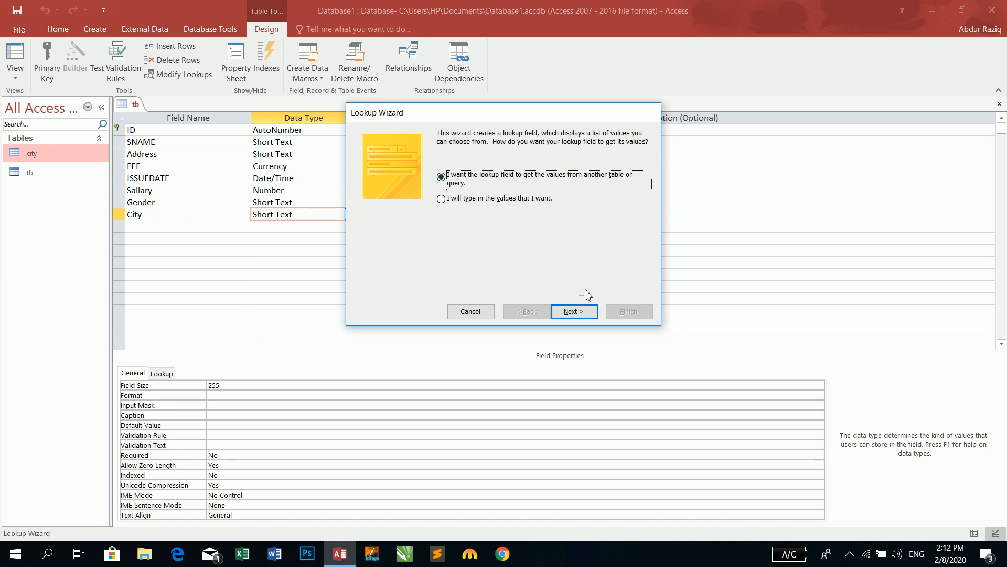
left_click(580, 311)
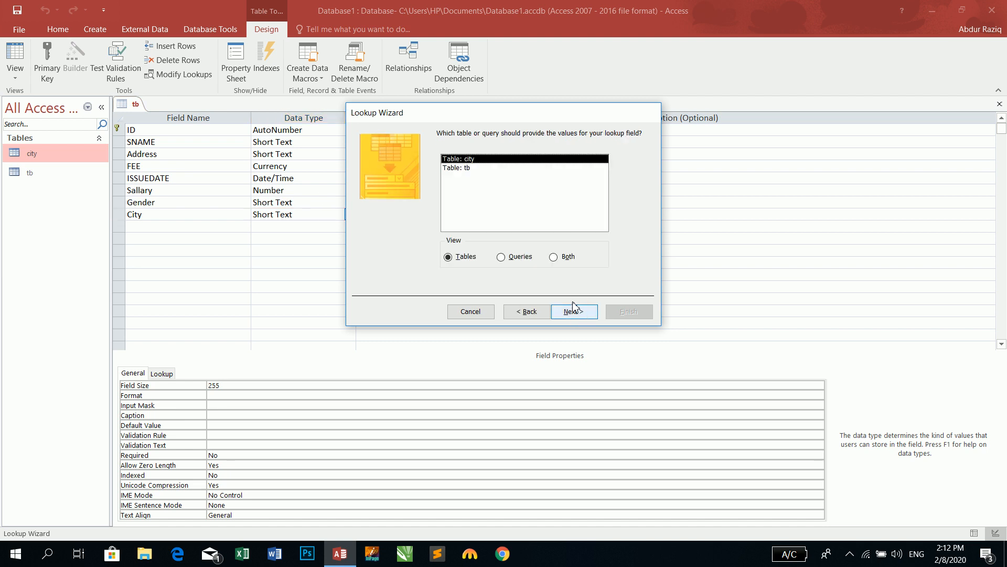
left_click(475, 158)
left_click(464, 168)
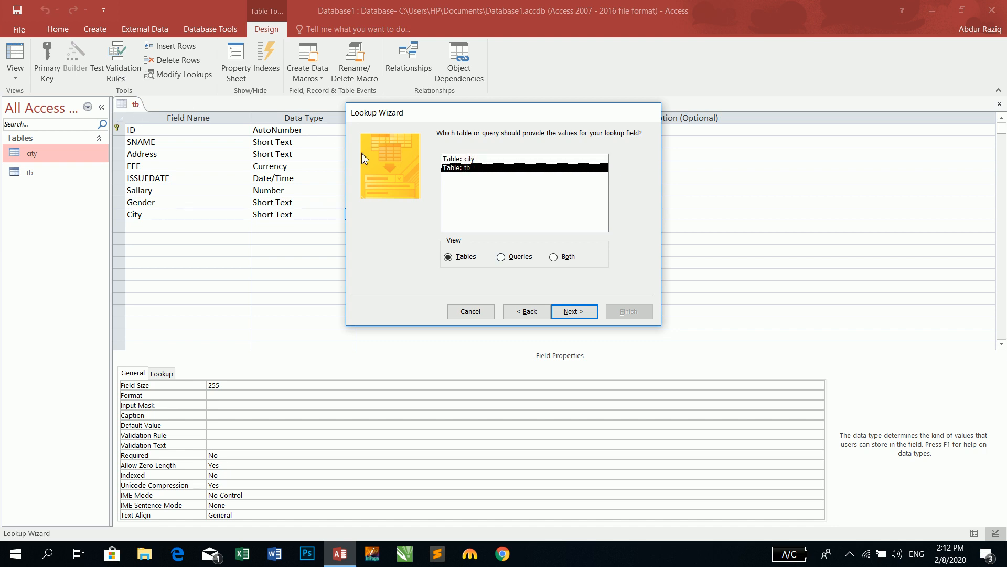
left_click(467, 159)
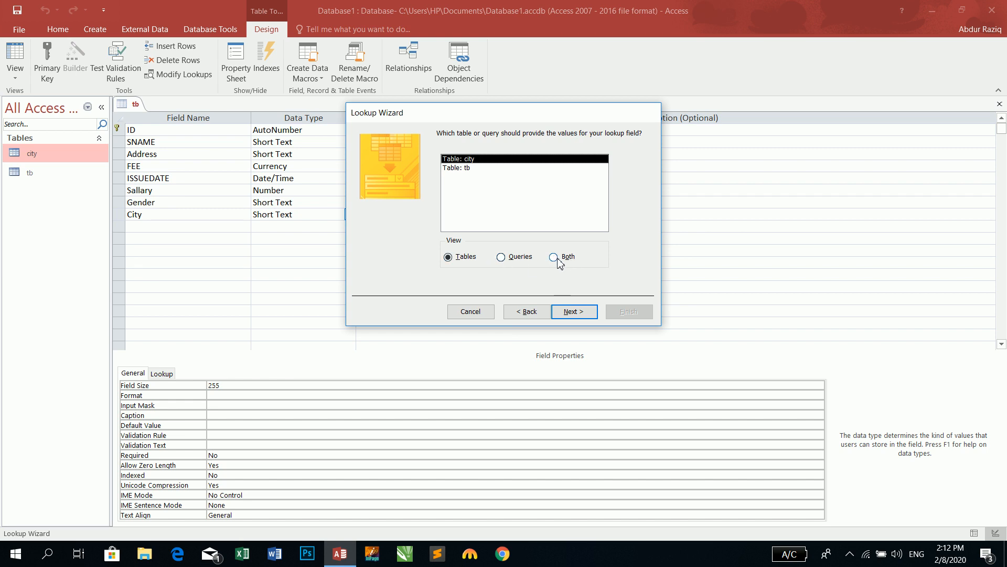
left_click(587, 316)
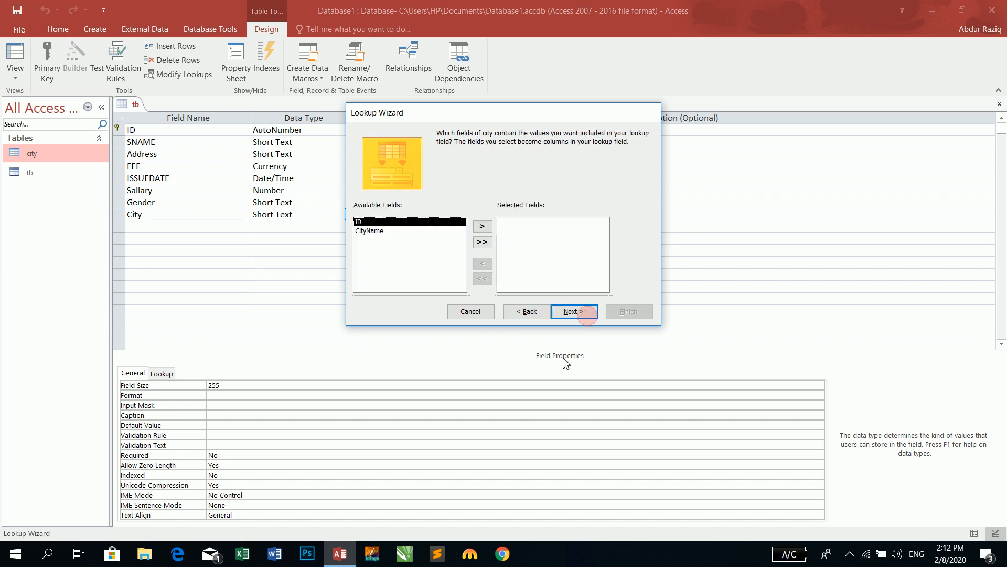
Try adding CityName, ID and both fields together to the lookup's selected fields, removing them again each time
left_click(373, 231)
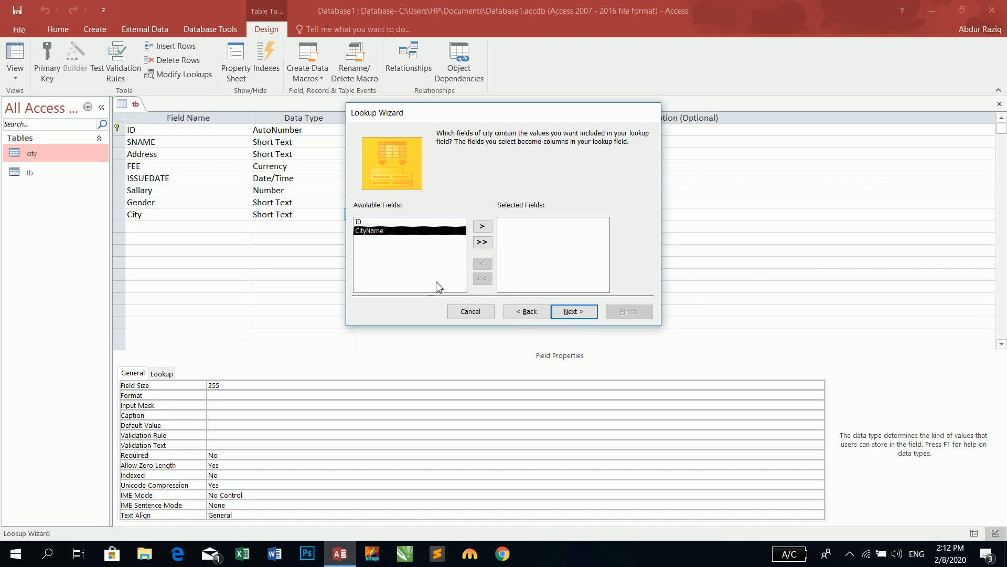
left_click(482, 227)
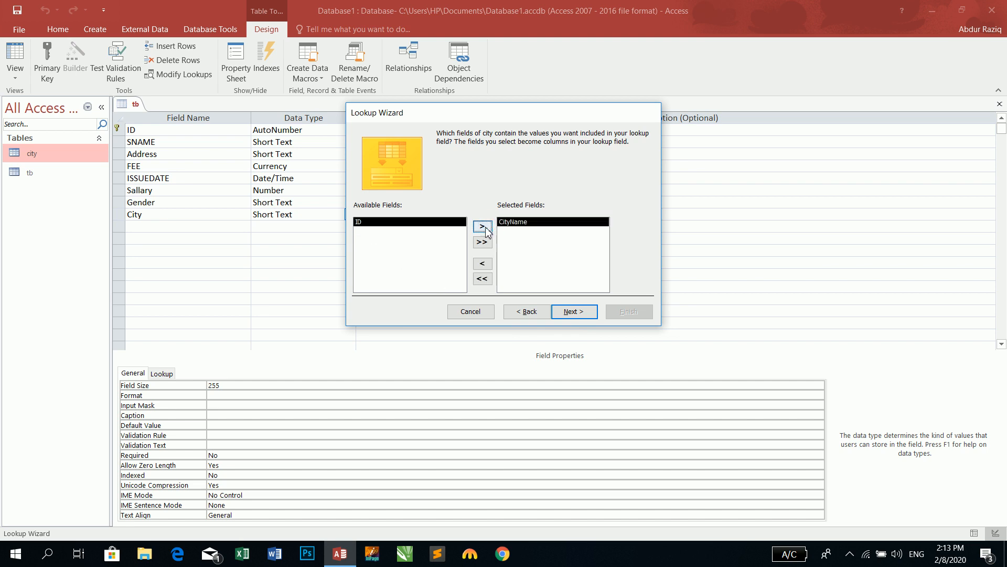
left_click(480, 264)
left_click(409, 221)
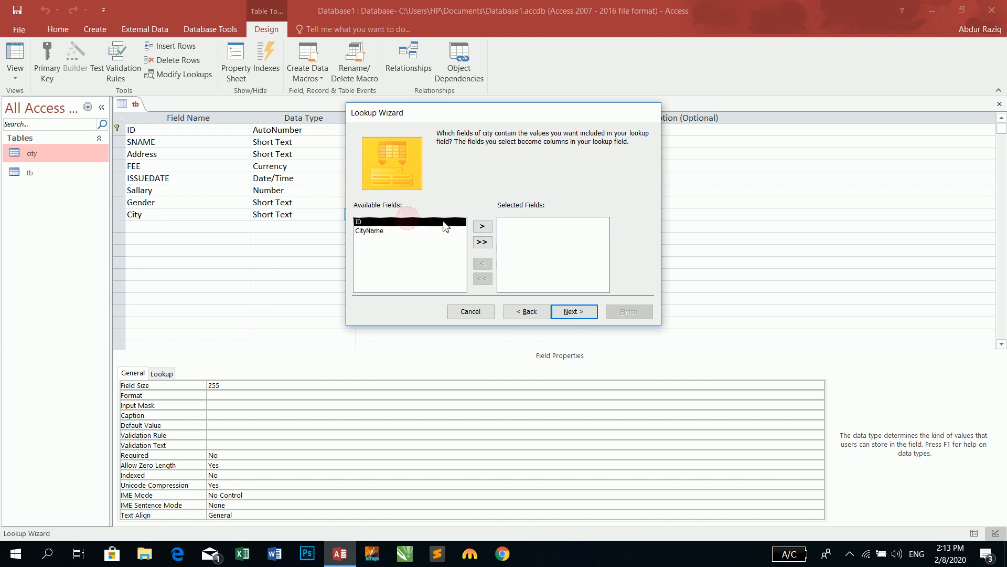
left_click(482, 226)
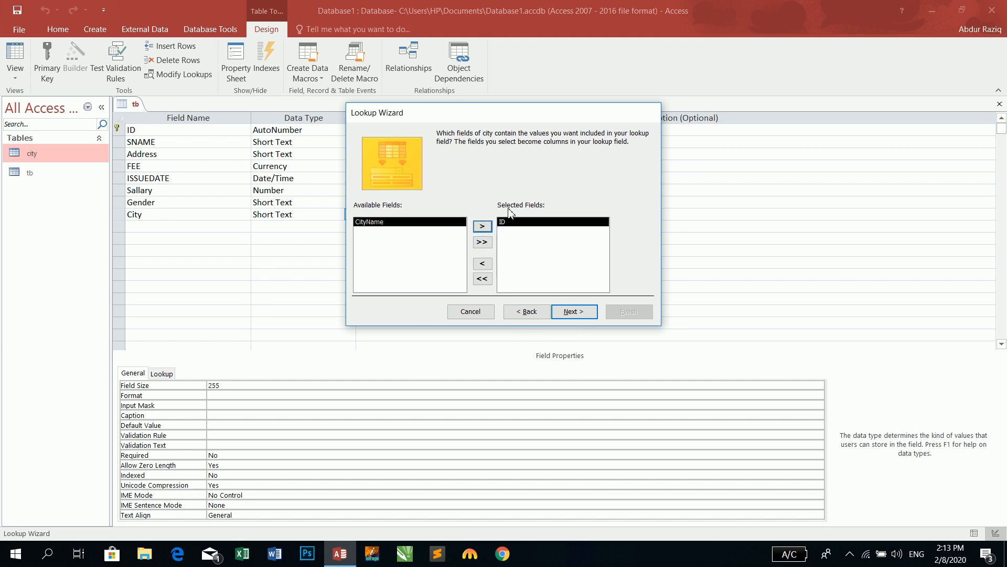
left_click(483, 264)
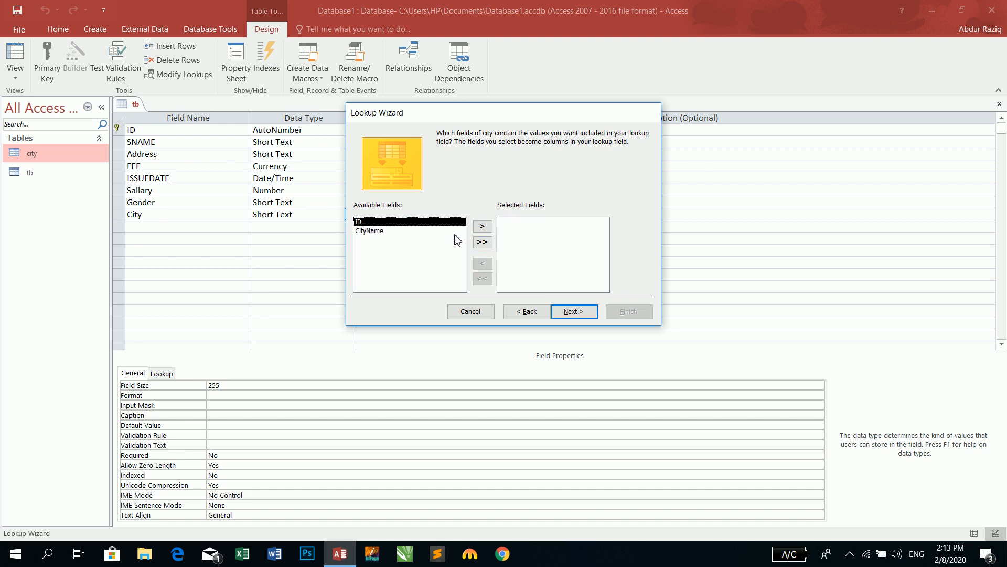
left_click(490, 246)
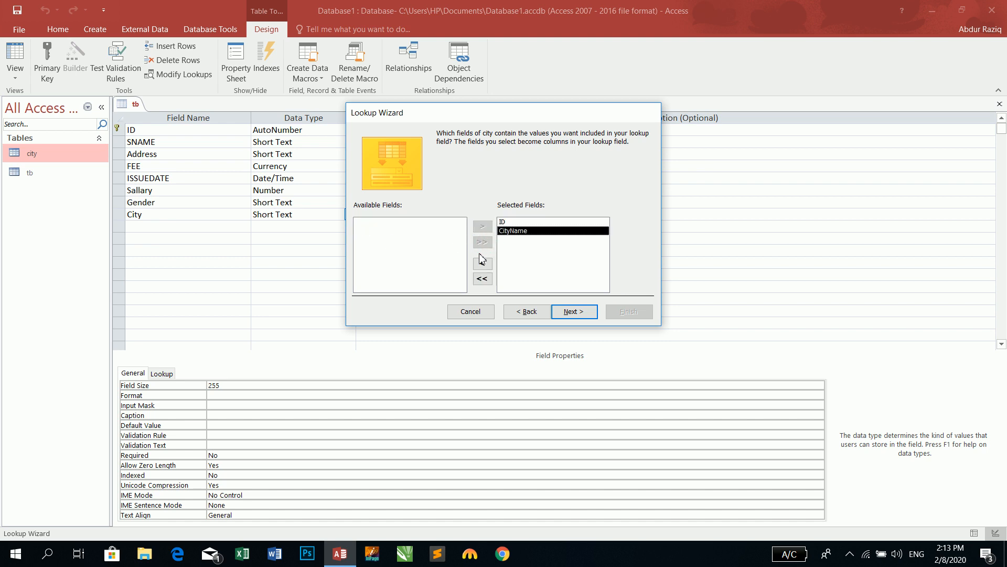
left_click(483, 279)
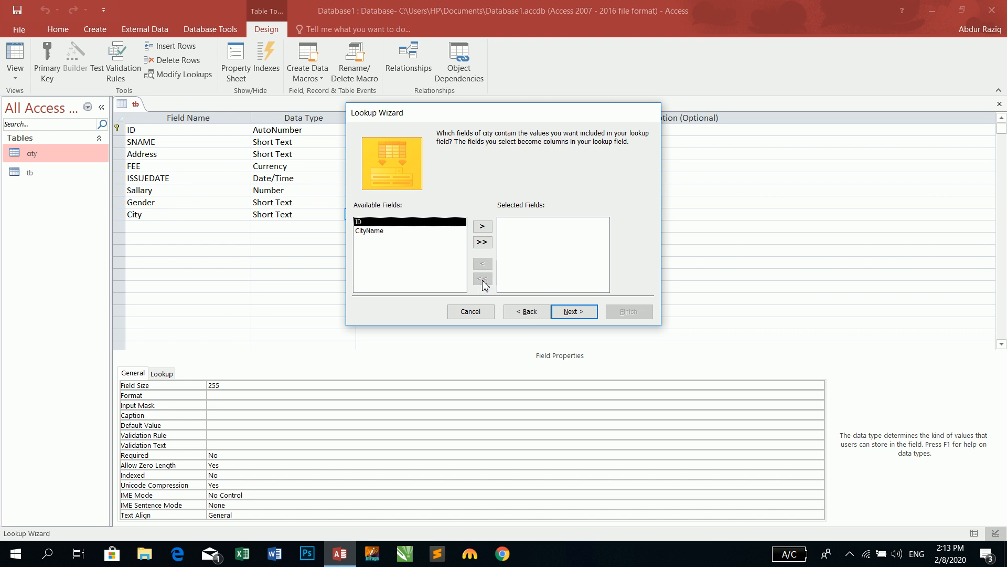
Include only CityName as the lookup column and sort the list by CityName in ascending order
left_click(377, 231)
left_click(483, 226)
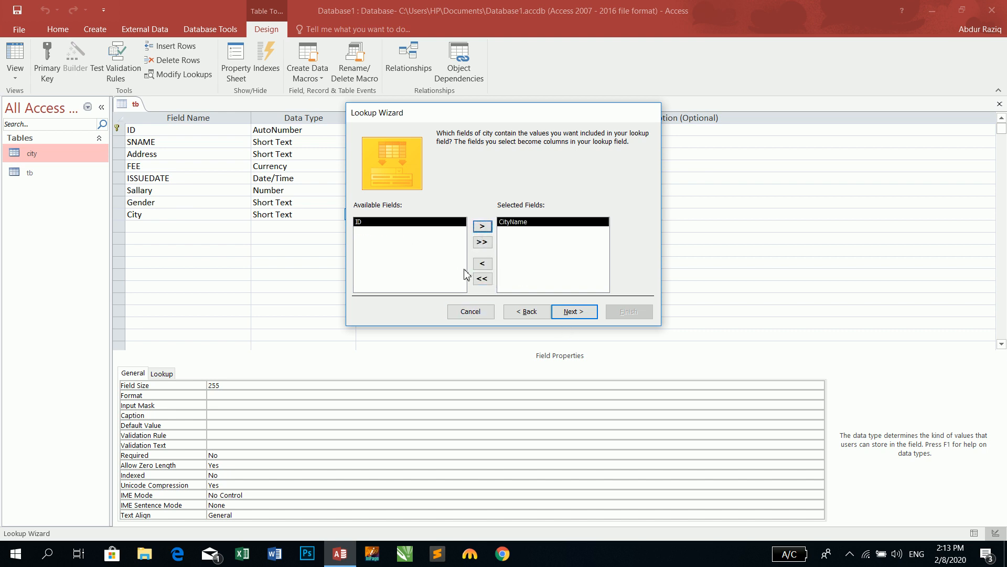
left_click(592, 314)
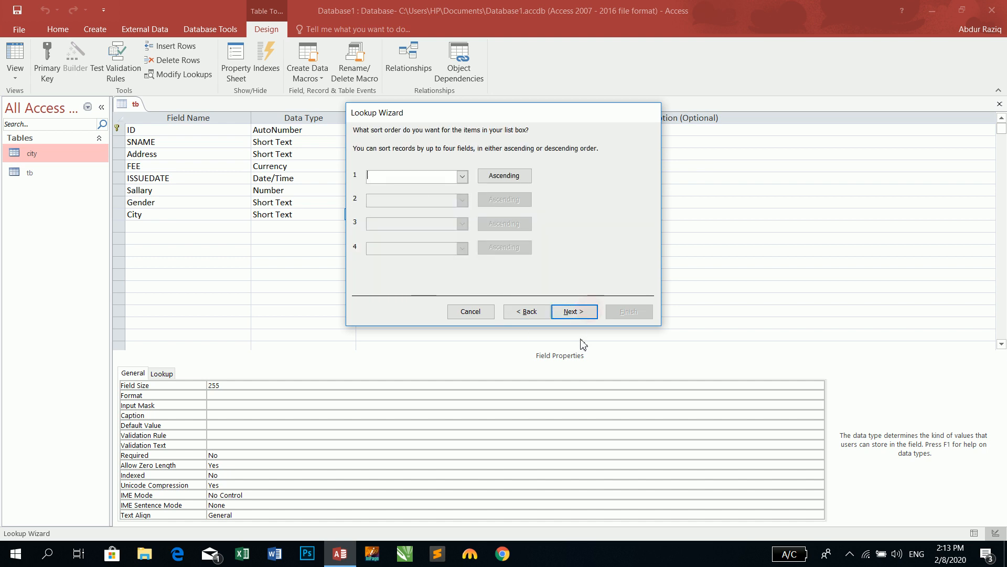
left_click(462, 177)
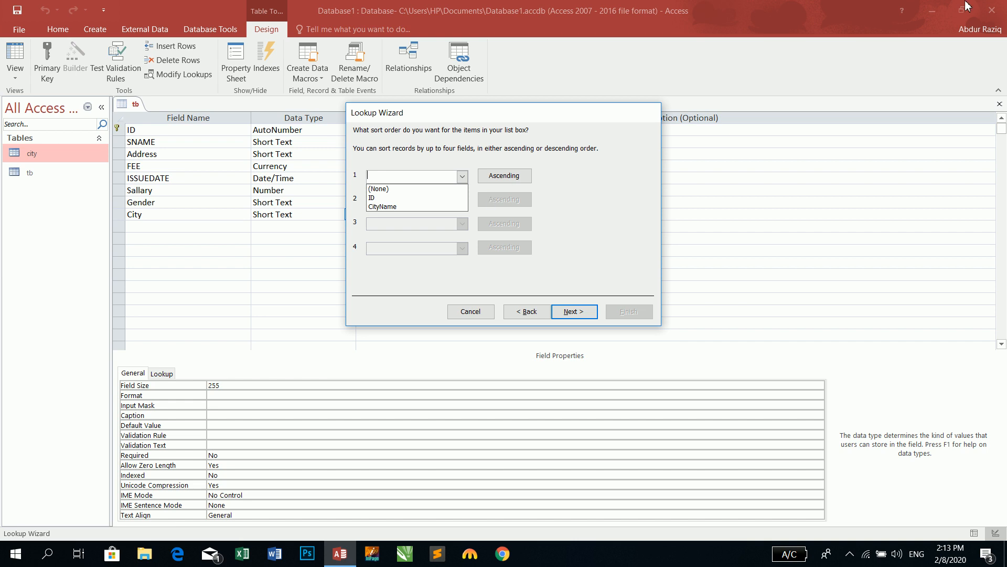
left_click(378, 207)
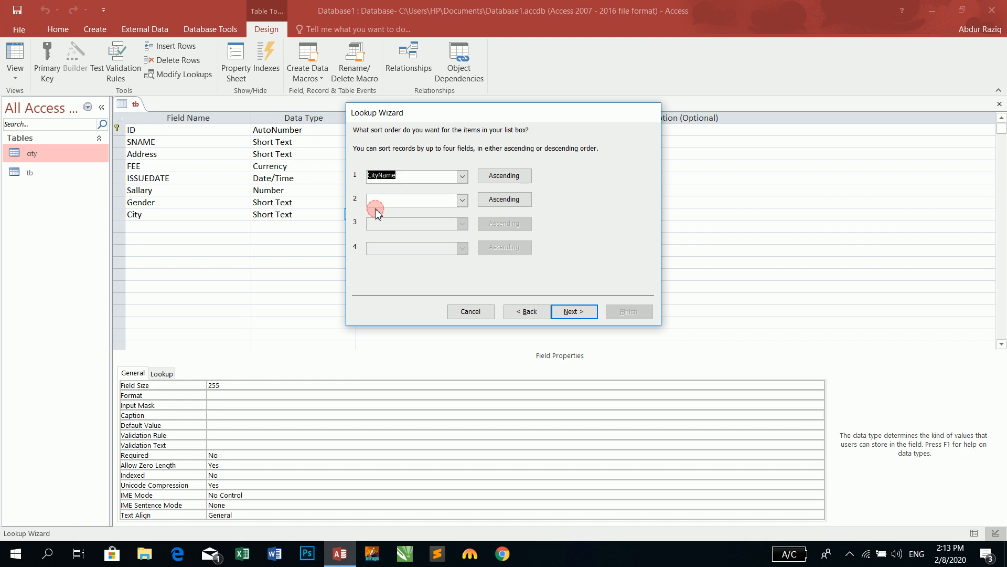
left_click(464, 209)
left_click(462, 208)
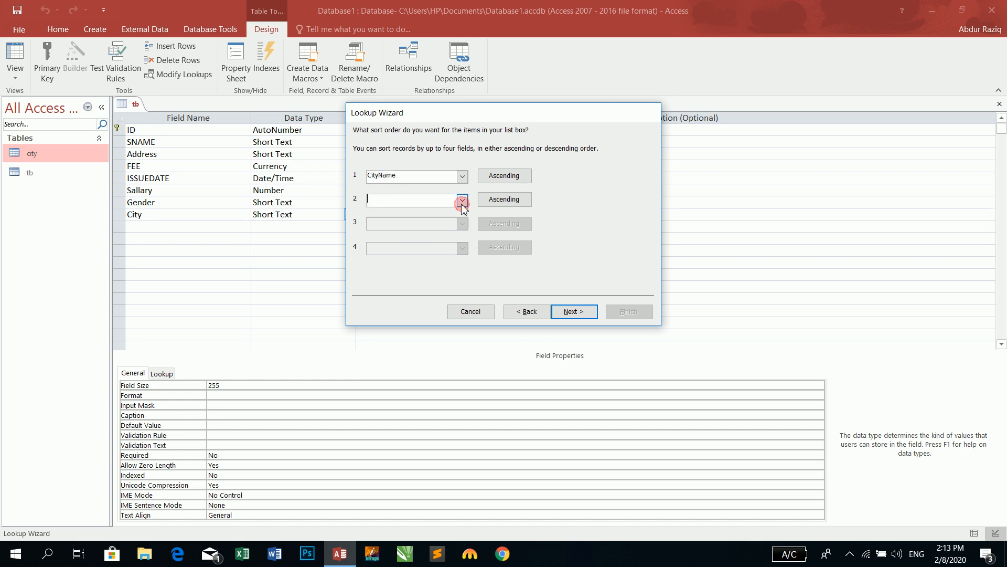
left_click(575, 313)
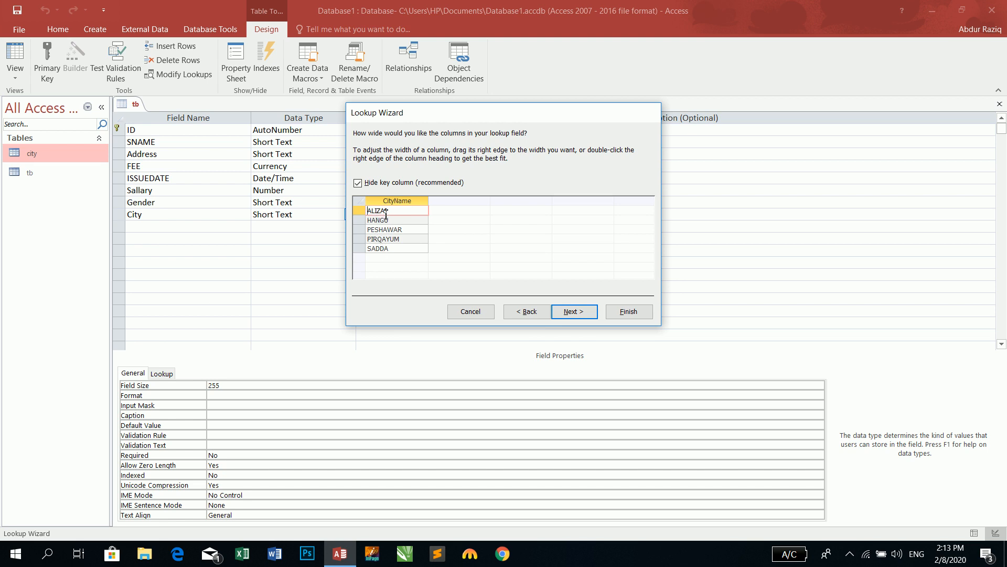
Show the key column in the lookup preview and hide it again
left_click(358, 185)
left_click(378, 213)
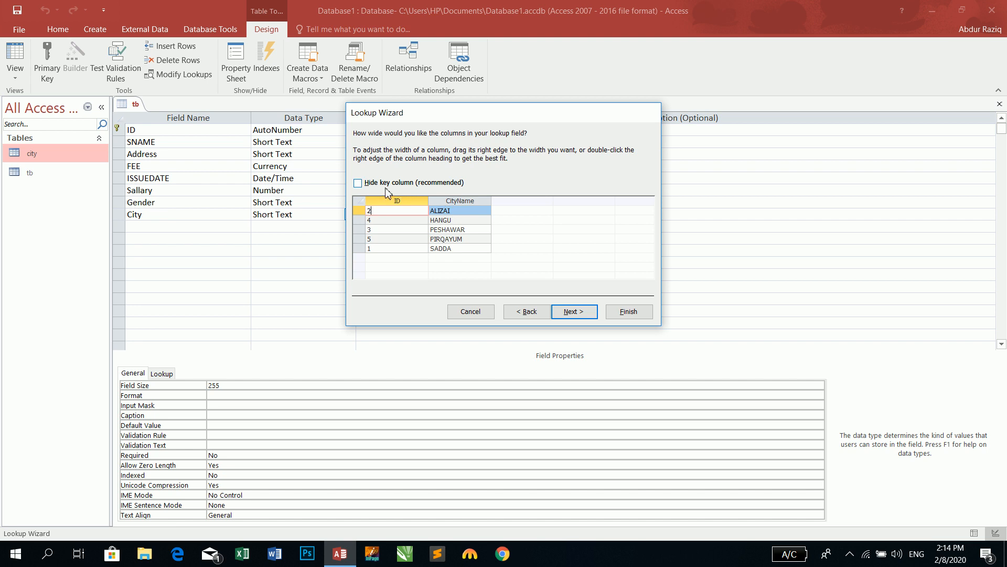
left_click(364, 186)
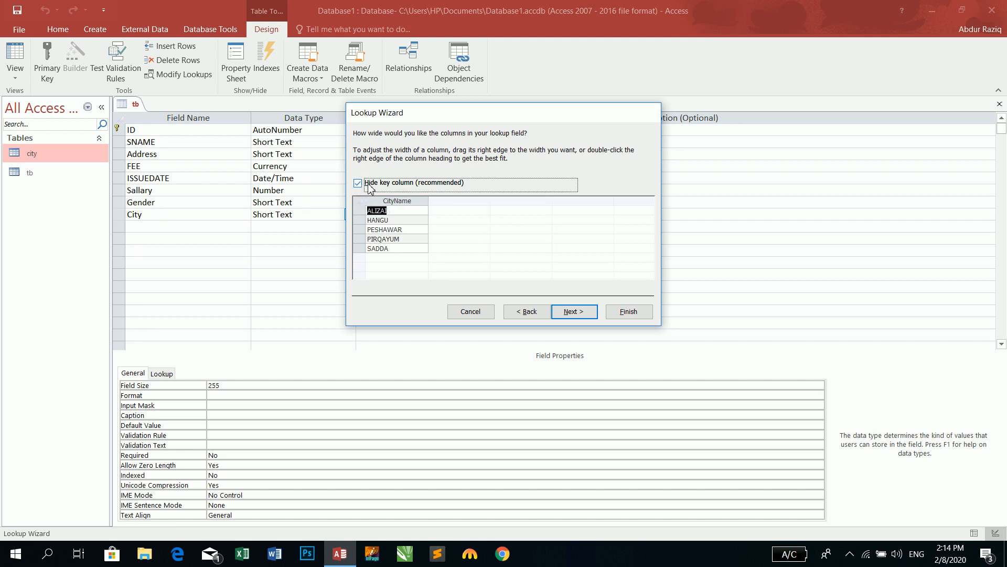
Keep City as the lookup field's label, finish the Lookup Wizard, and save the table
left_click(574, 311)
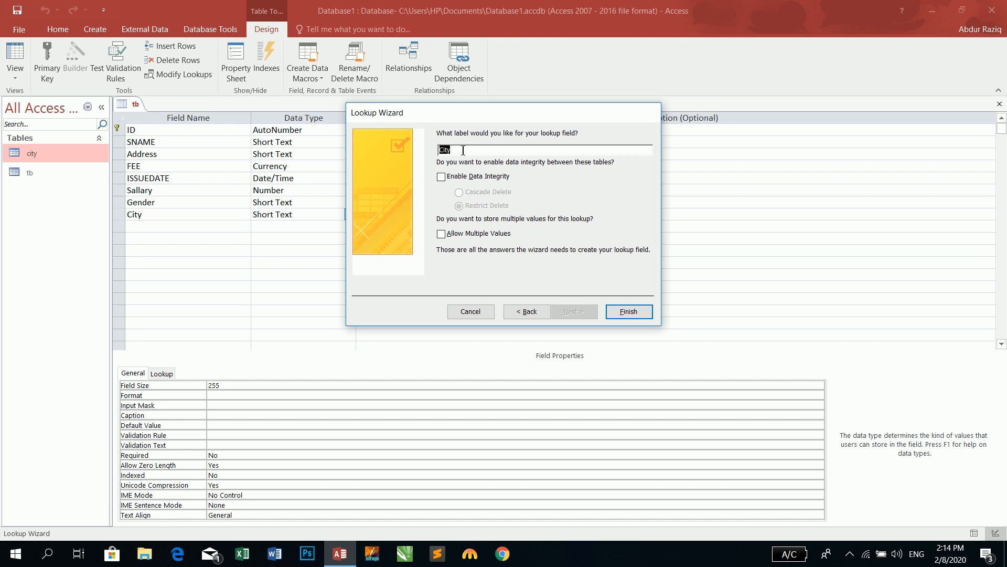
left_click(629, 312)
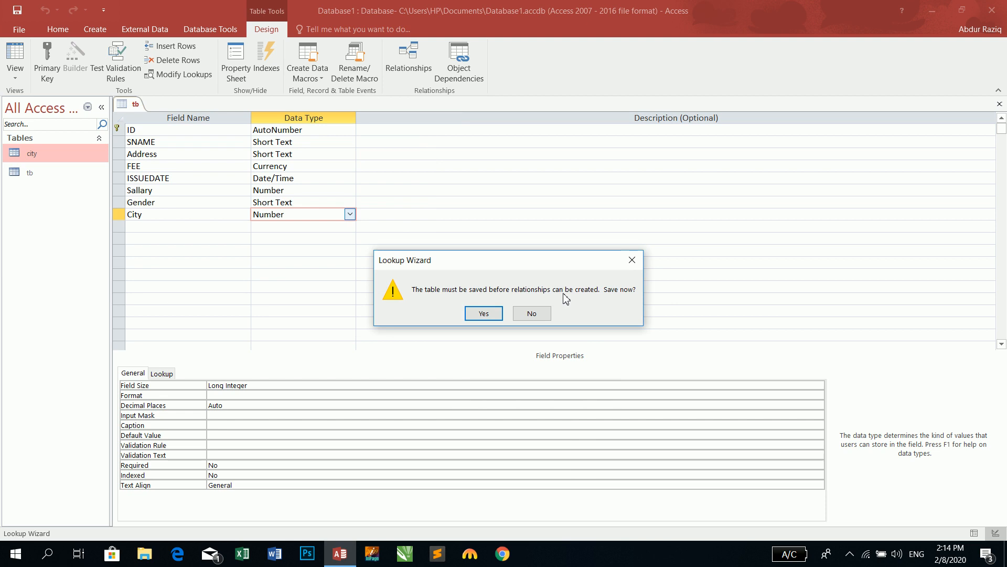
left_click(483, 314)
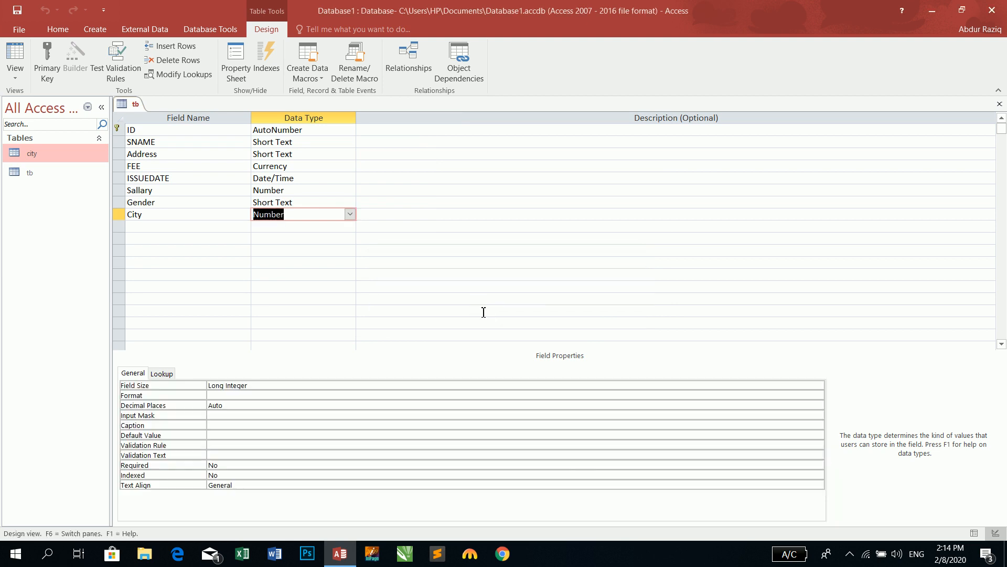
Switch table tb to Datasheet view and check the first record's Address lookup list
left_click(15, 51)
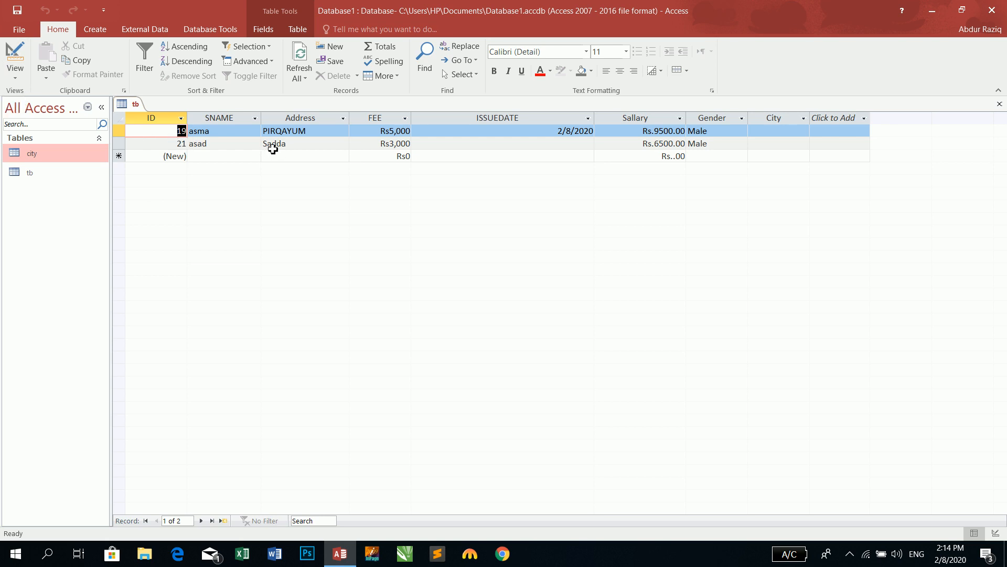
left_click(309, 131)
left_click(342, 132)
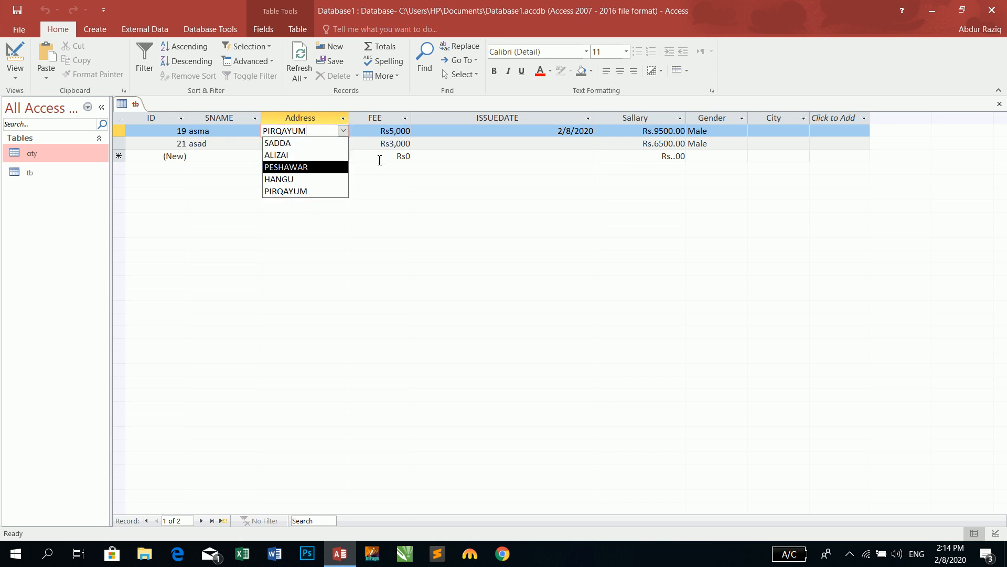
Using the City lookup list, set the first record's City to PESHAWAR and the second record's to HANGU
left_click(777, 133)
left_click(777, 133)
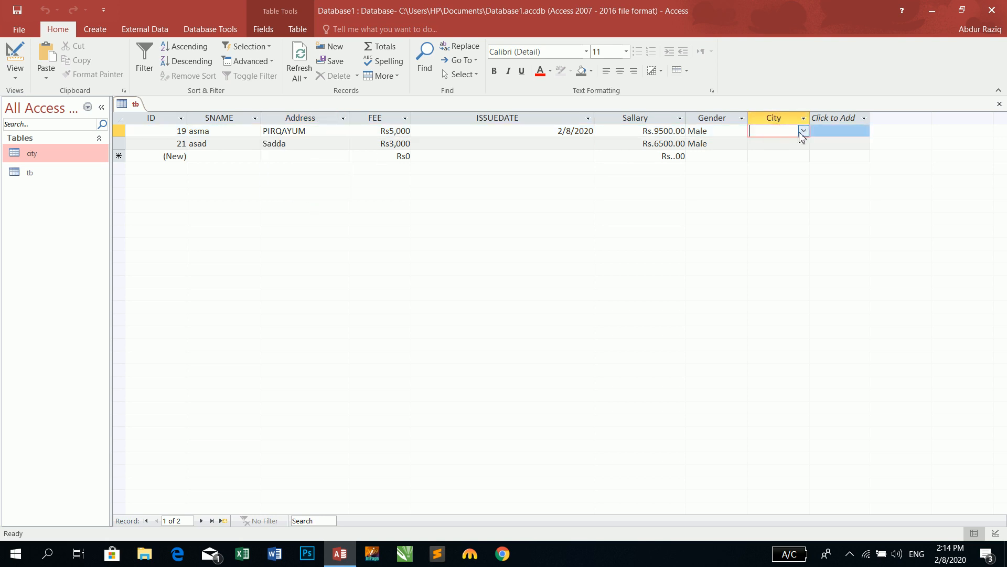
left_click(803, 130)
left_click(789, 193)
left_click(803, 131)
left_click(785, 167)
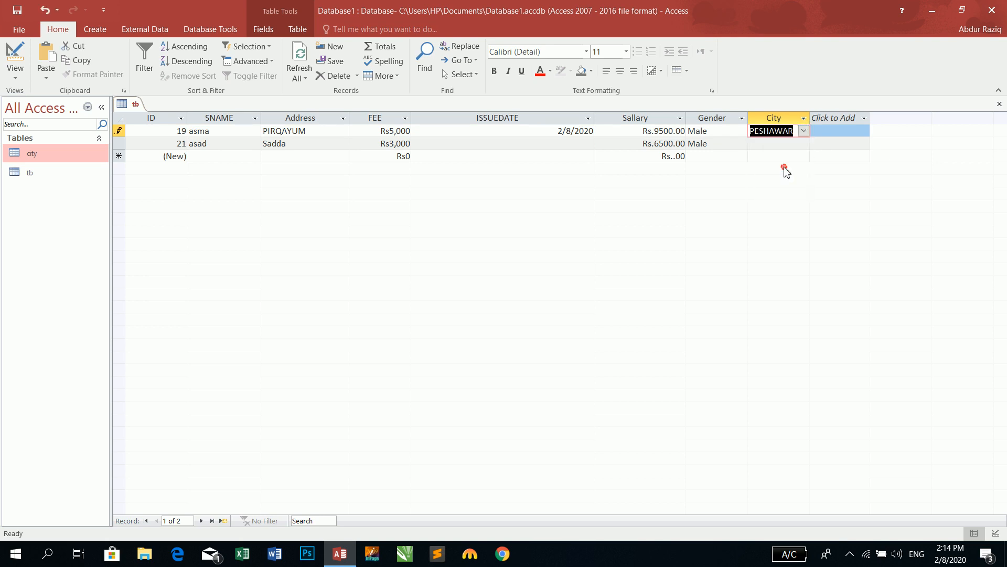
left_click(803, 143)
left_click(776, 167)
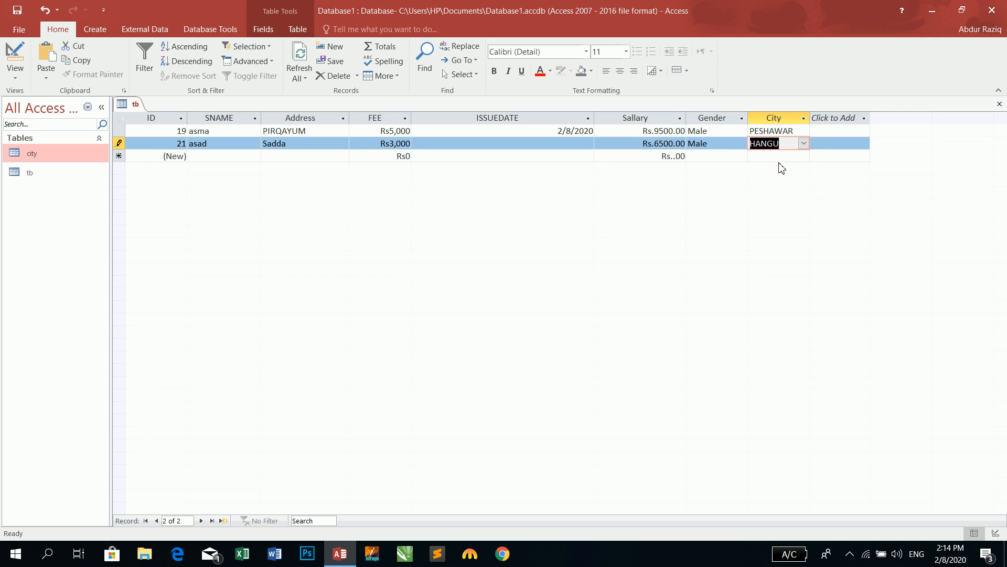
Open the city table and add a new record with CityName Parachinar
double_click(31, 155)
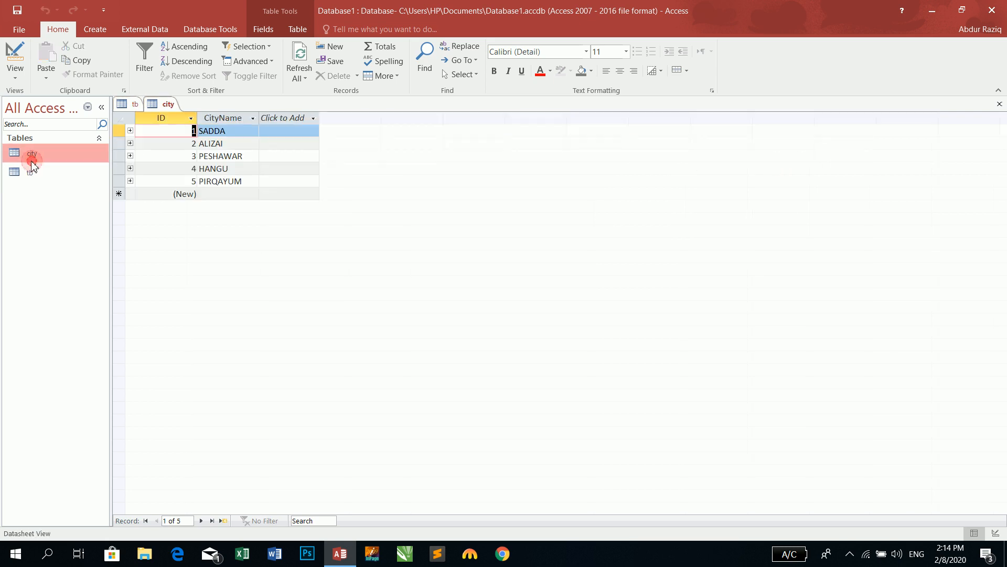
left_click(228, 194)
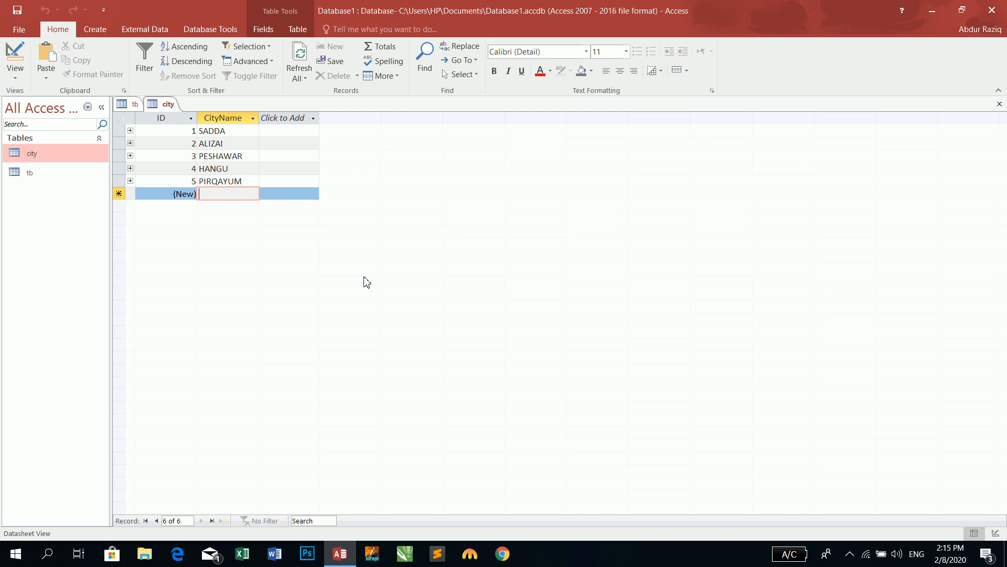
type("Par")
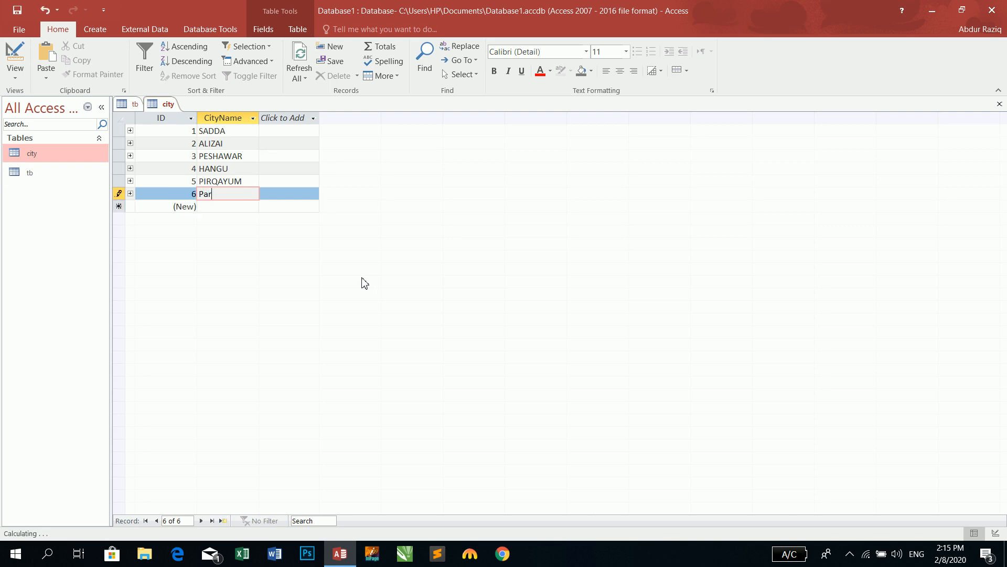
type("achinar")
key("Tab")
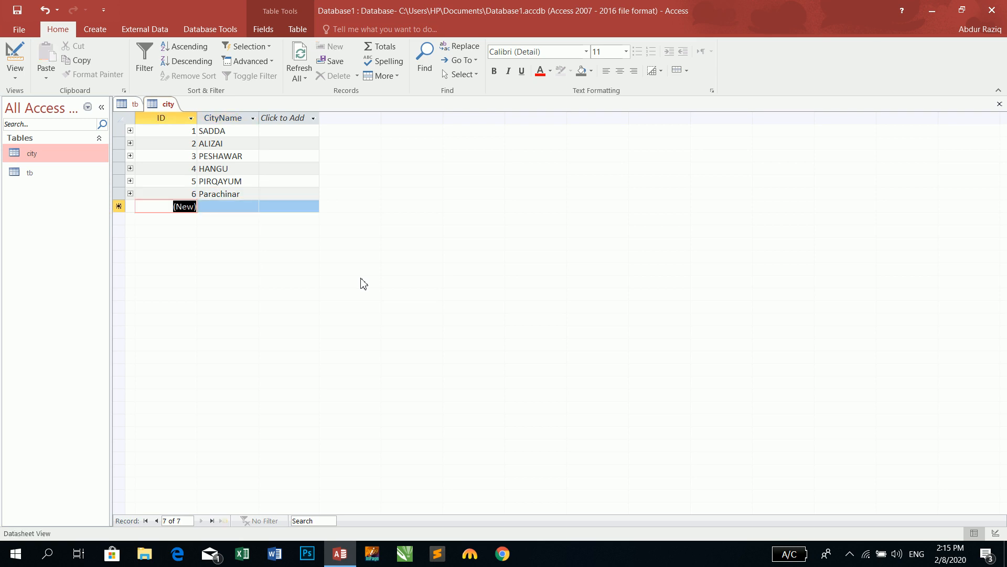
Look at the related records under SADDA, collapse them again, and close the city table
left_click(131, 131)
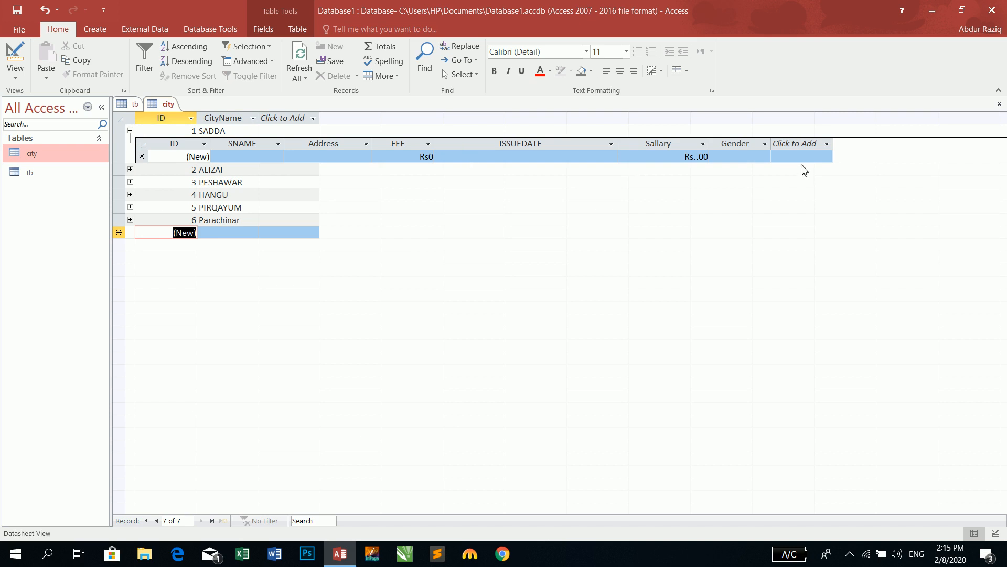
left_click(130, 131)
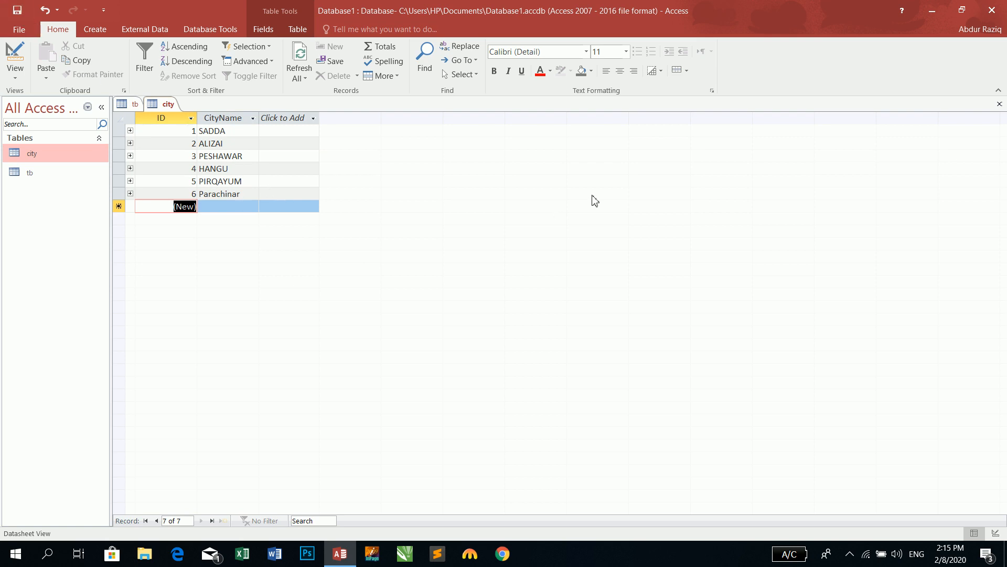
left_click(999, 104)
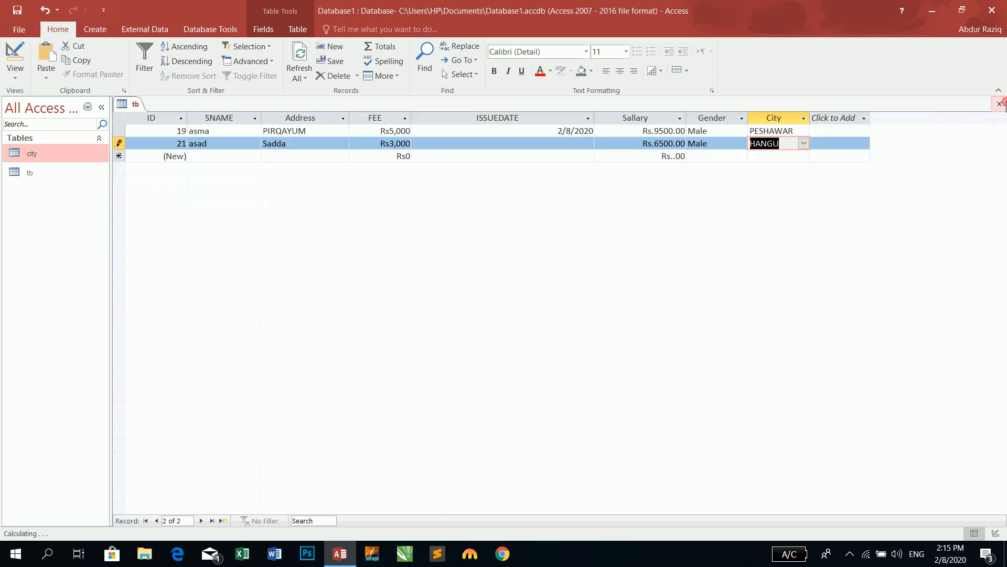
Refresh all records in table tb and check the City lookup list for Parachinar
left_click(804, 144)
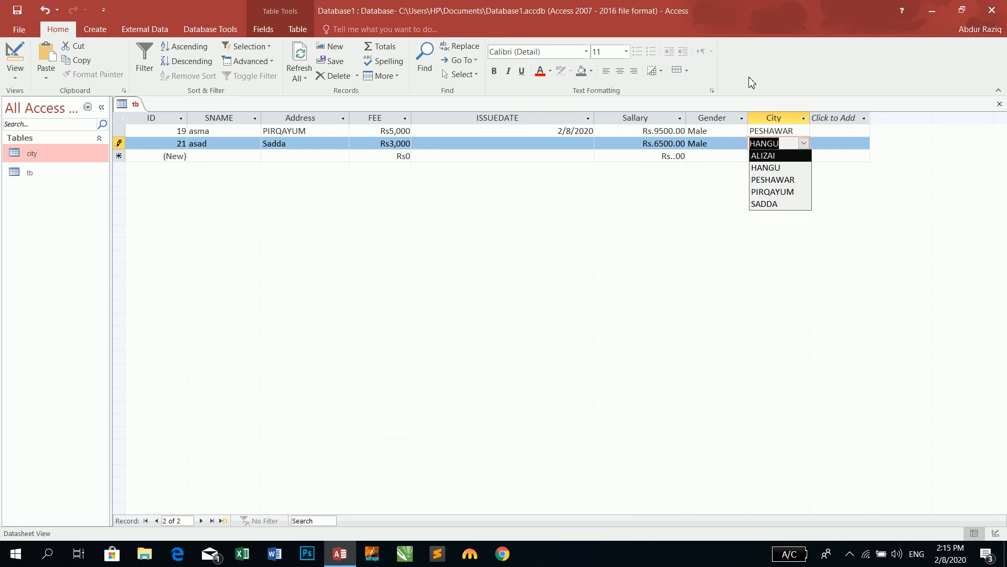
left_click(739, 17)
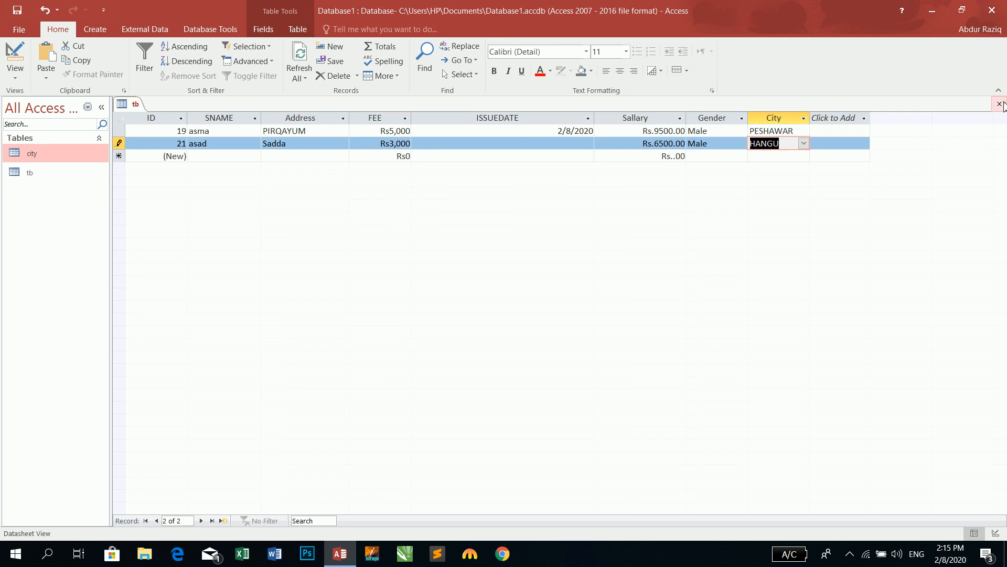
left_click(303, 55)
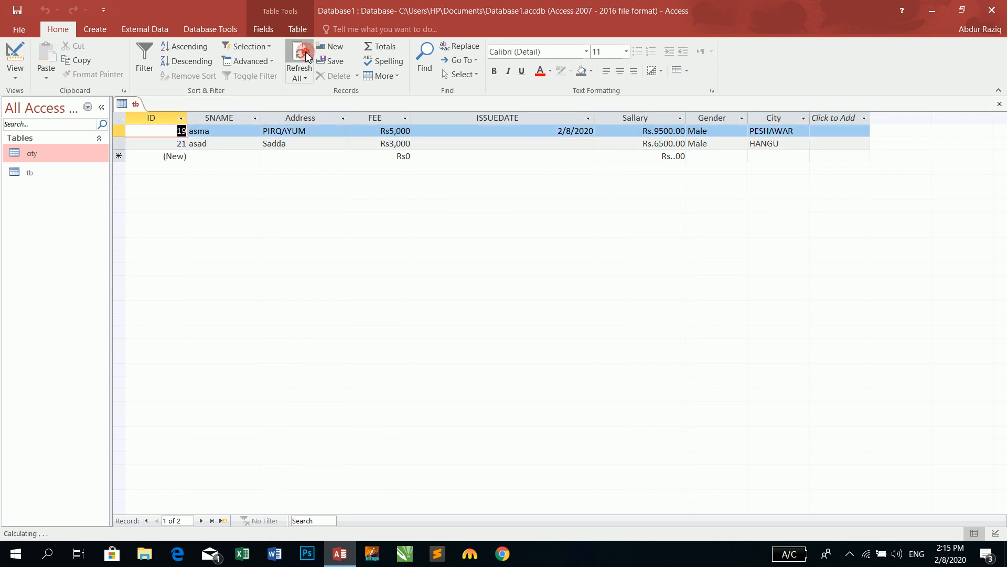
left_click(803, 132)
left_click(803, 132)
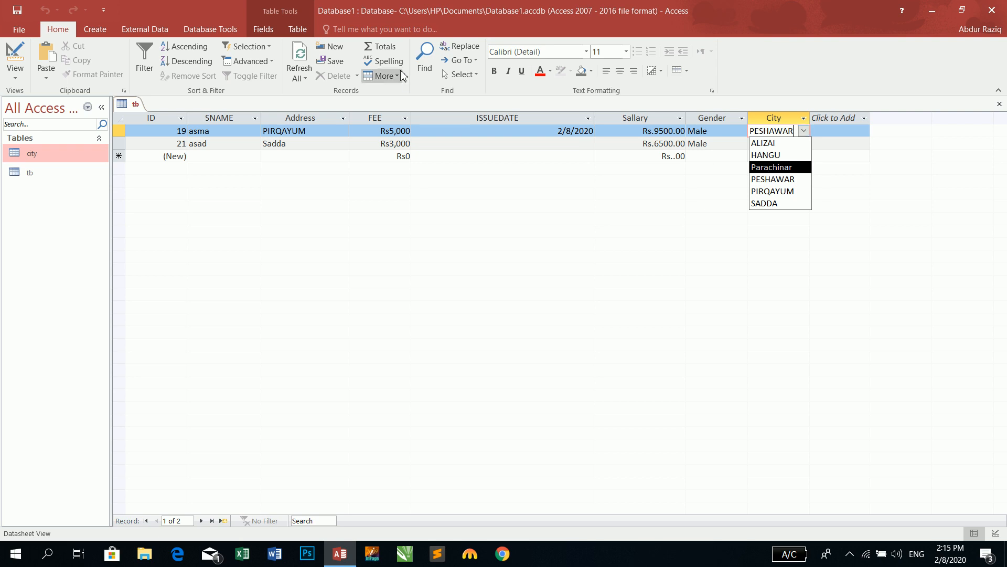
left_click(194, 5)
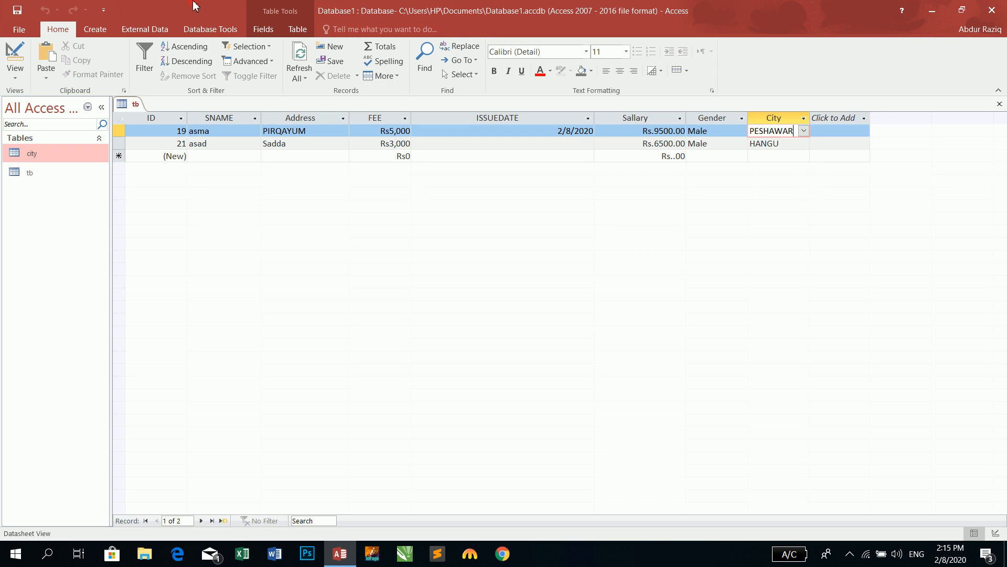
In the database's Relationships layout, reposition the city and tb tables, lengthen tb to show all its fields, and close it with the layout saved
left_click(206, 33)
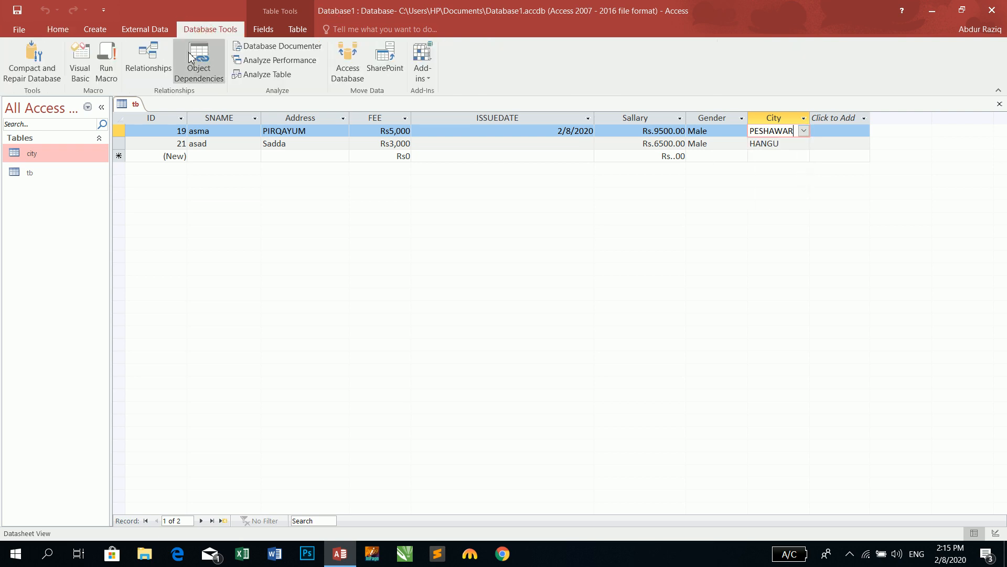
left_click(150, 74)
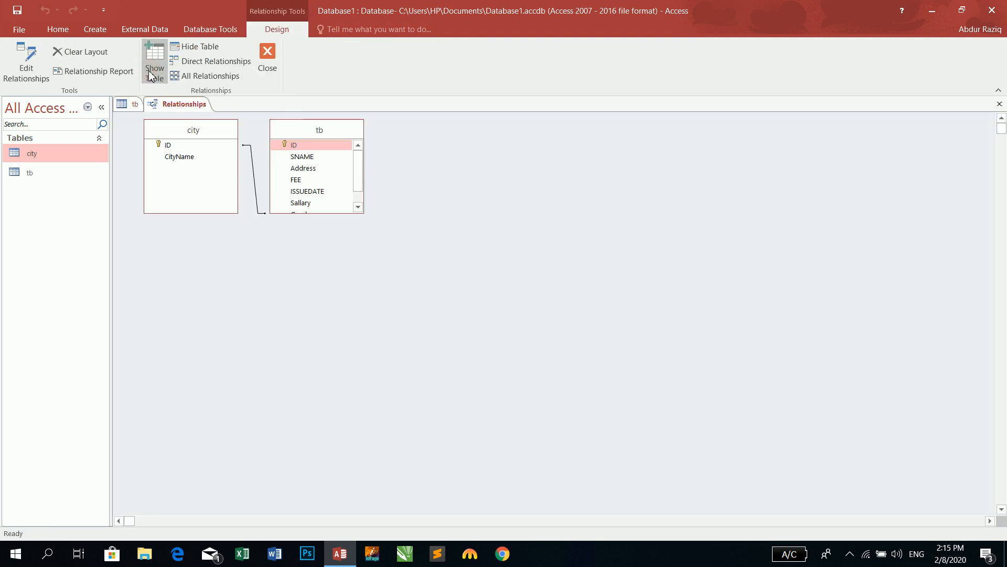
left_click_drag(299, 122, 733, 130)
left_click_drag(758, 215, 756, 284)
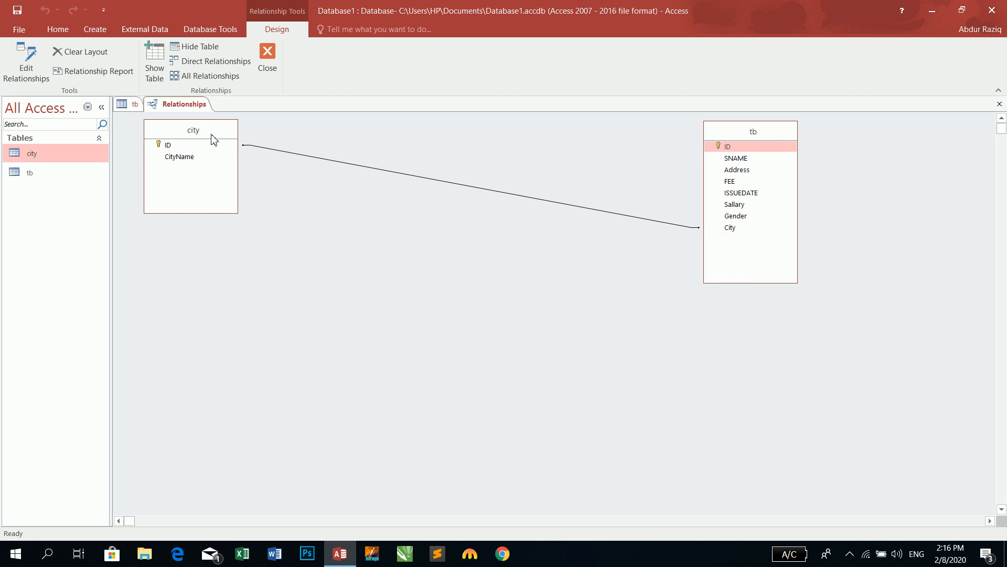
left_click_drag(214, 139, 418, 126)
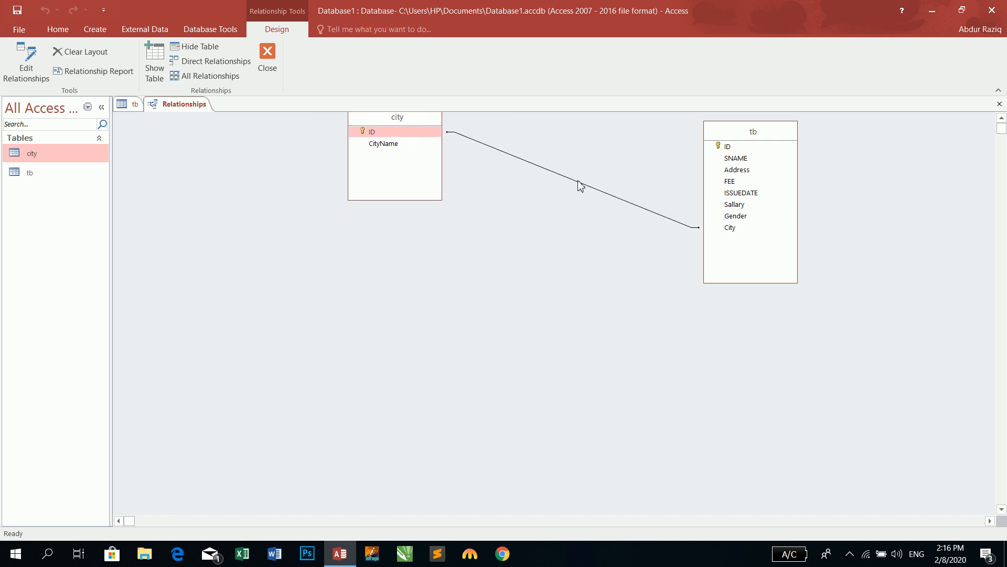
left_click(996, 104)
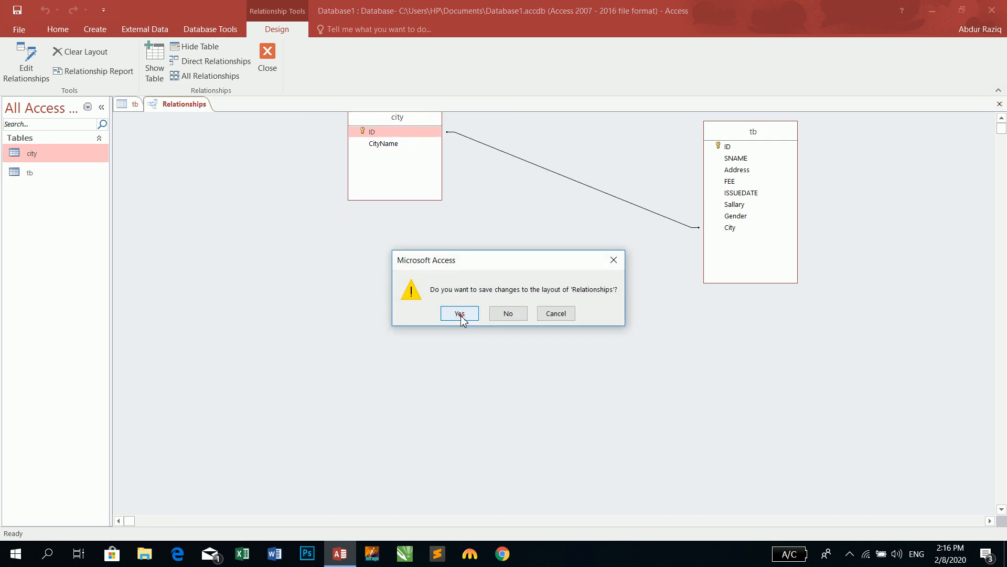
left_click(461, 312)
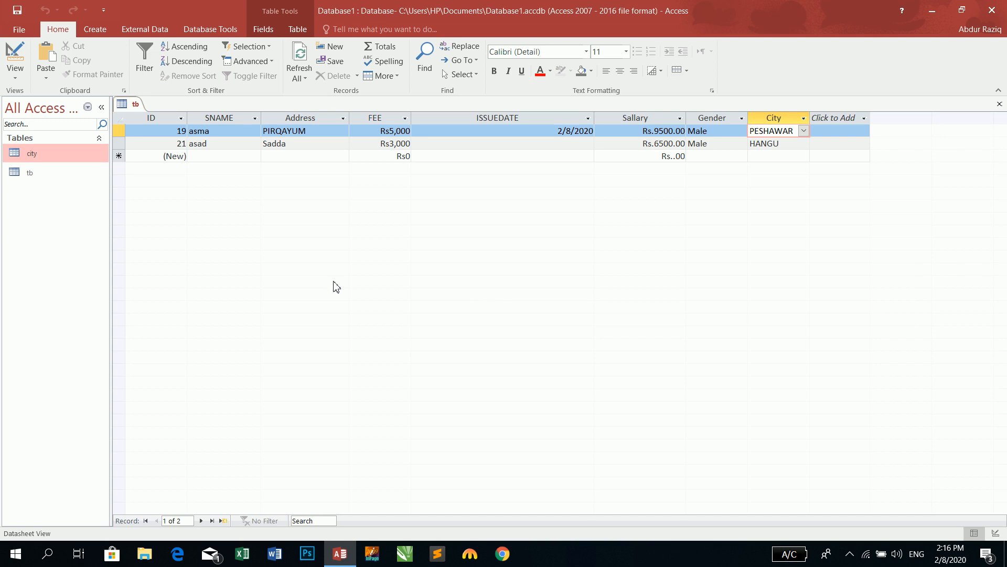
left_click(32, 154)
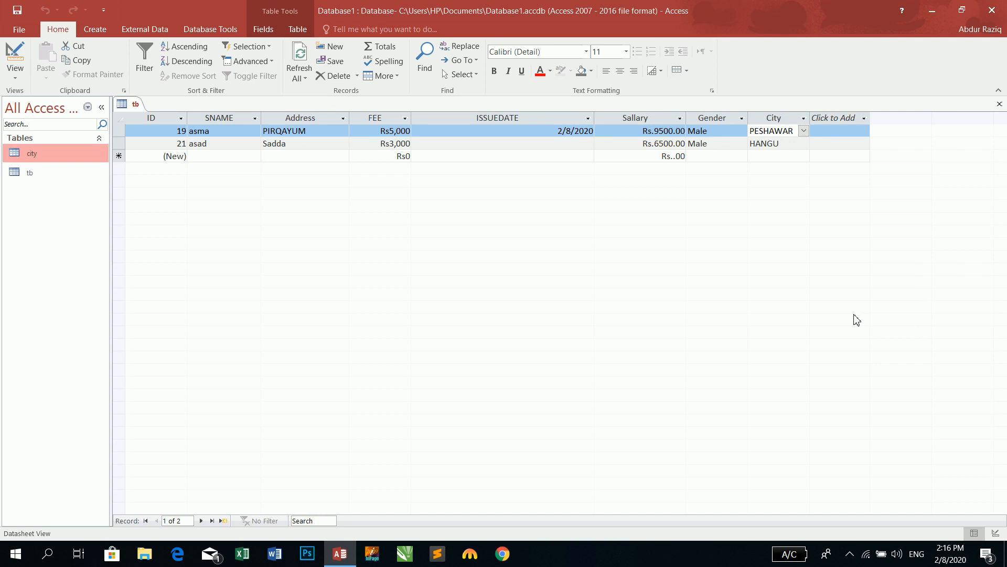
left_click(850, 554)
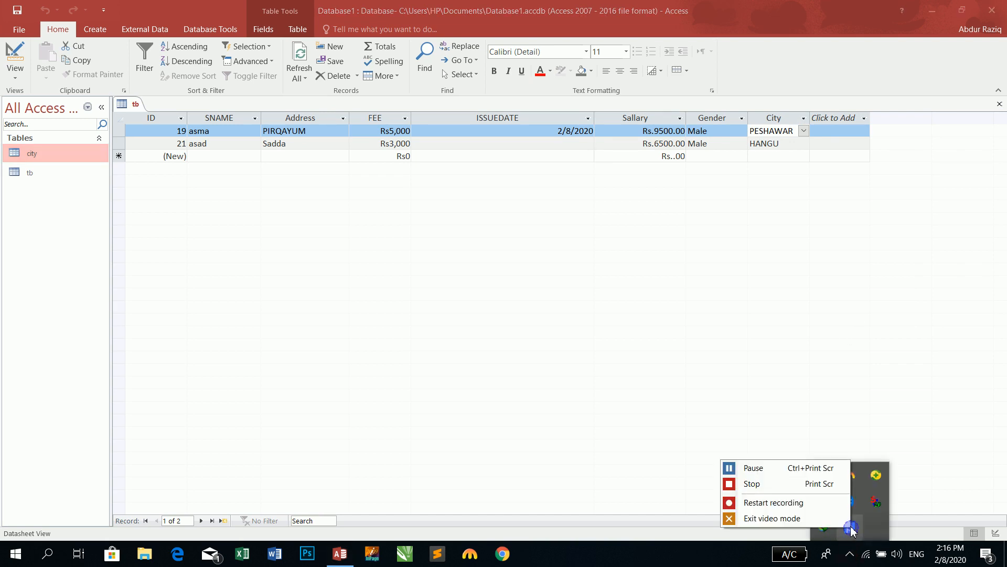